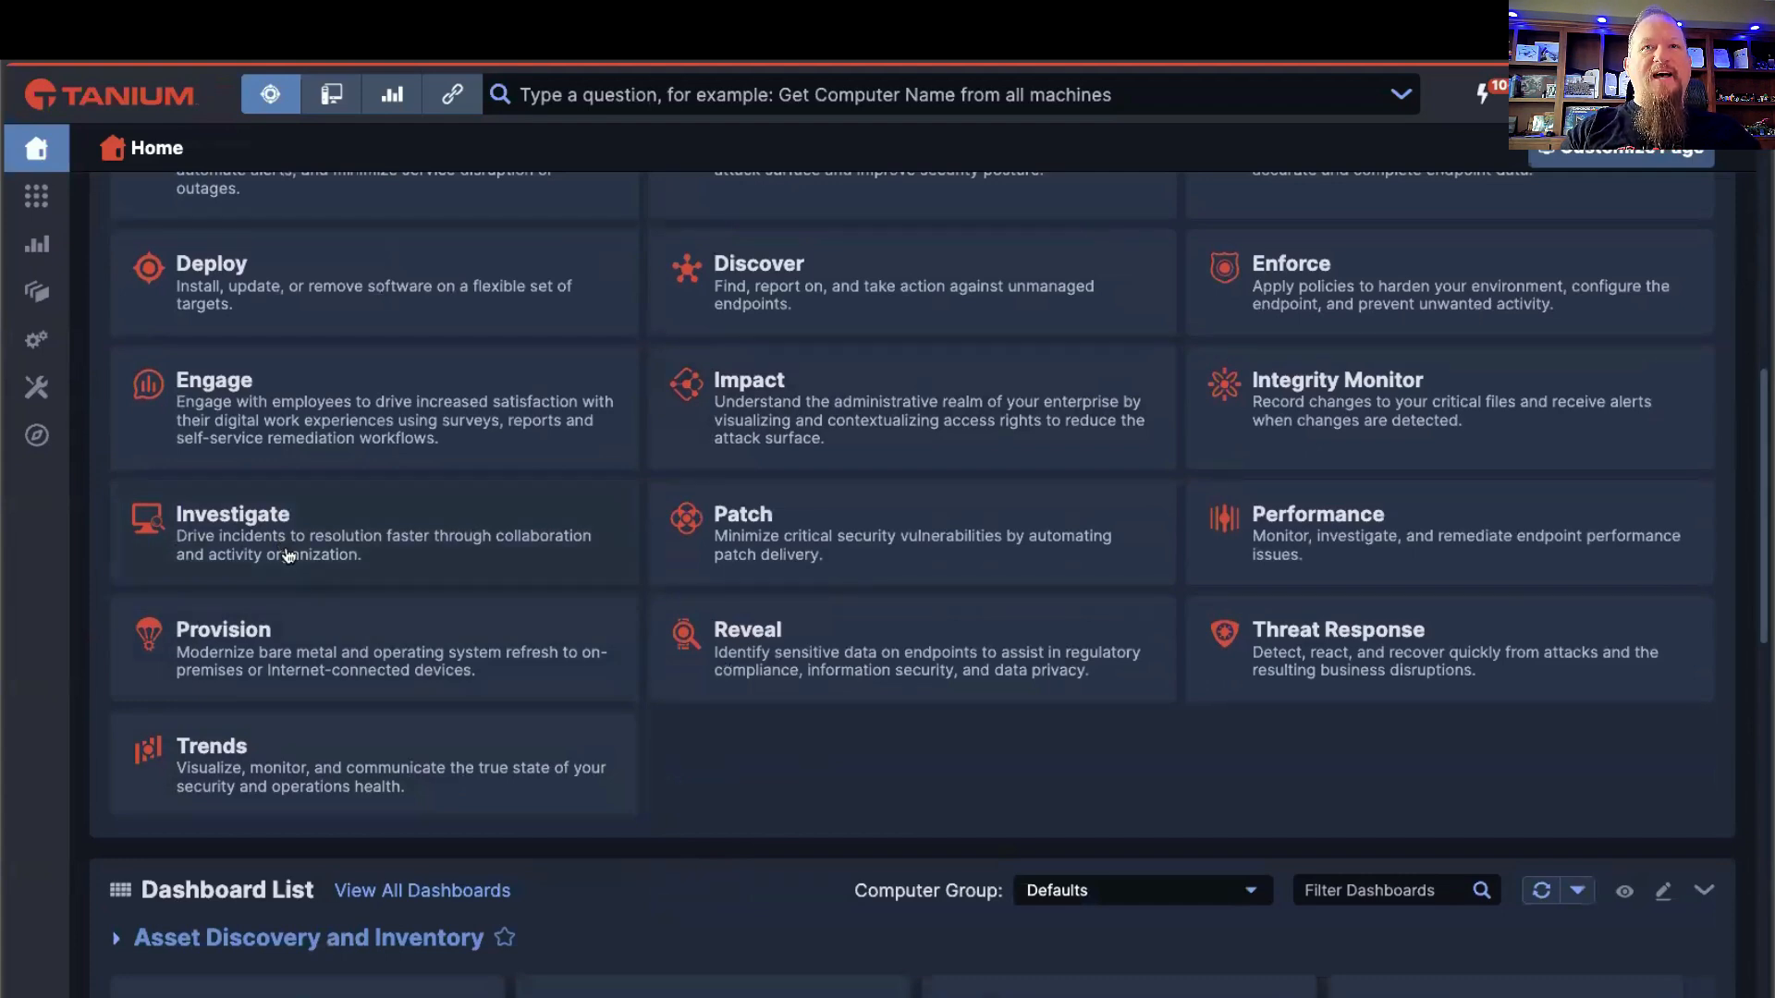
# Step: Search endpoints for "inv" and open the endpoint inv-wn-2304.demo.tanium.local
pyautogui.scroll(10, 607, 737)
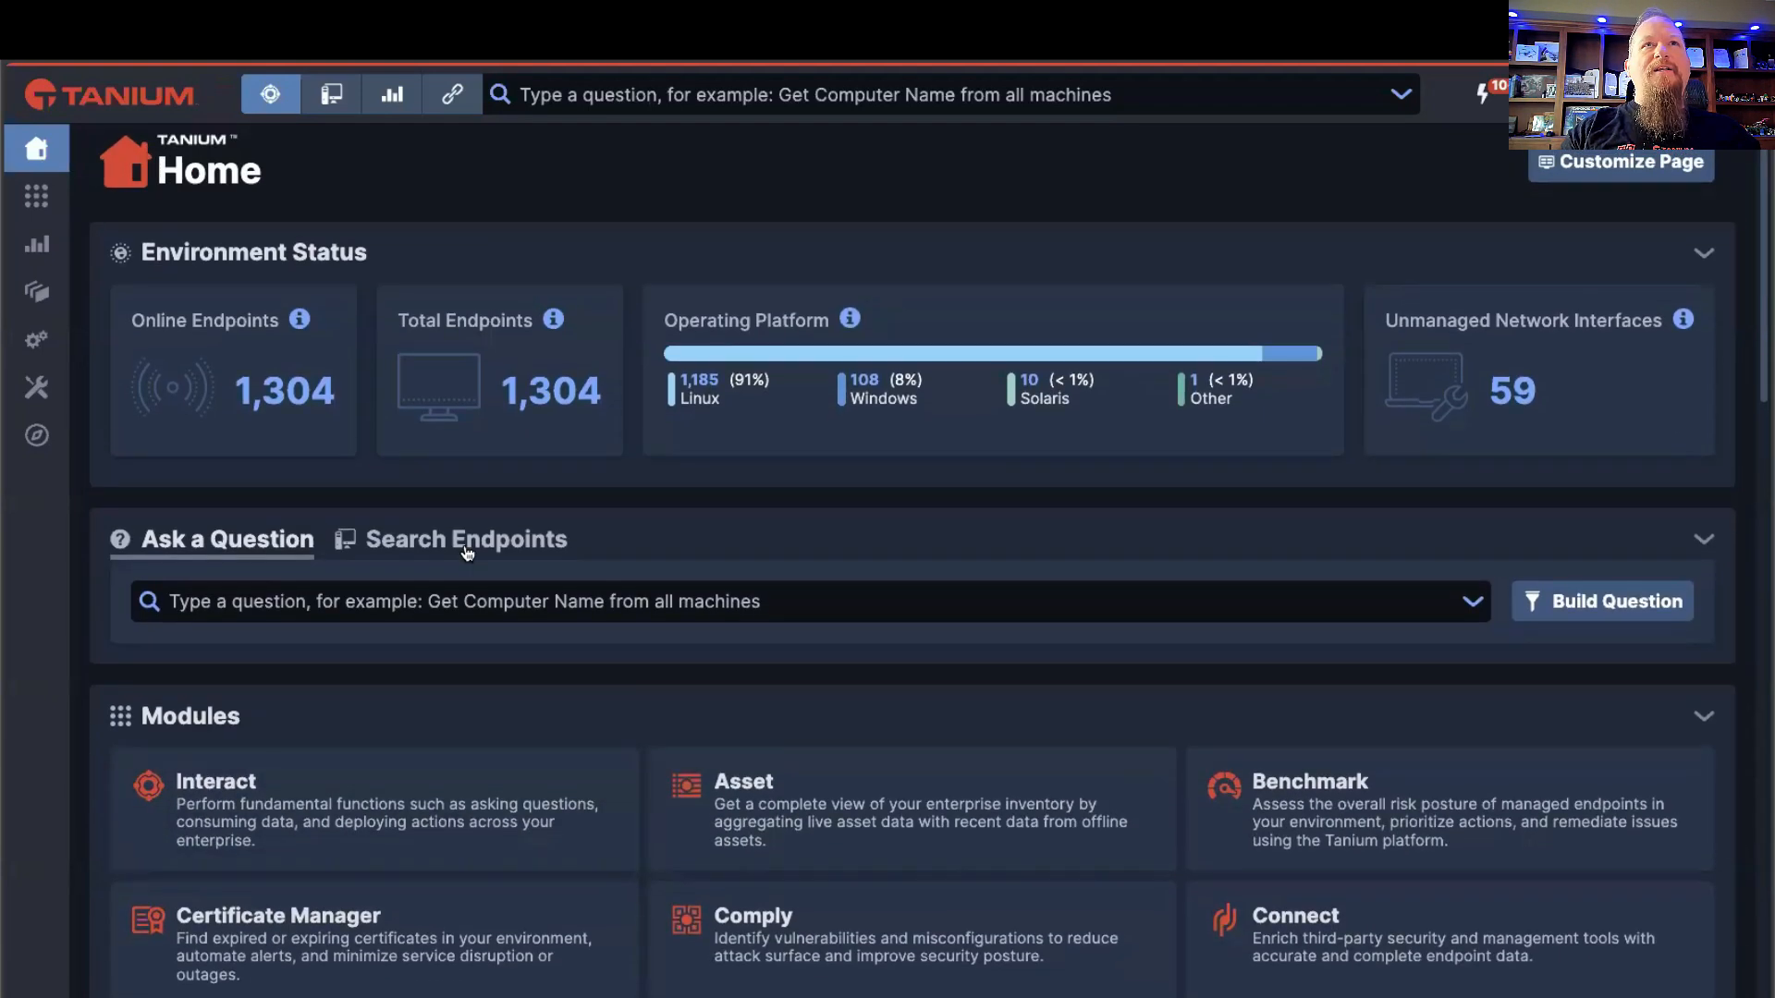
pyautogui.click(467, 549)
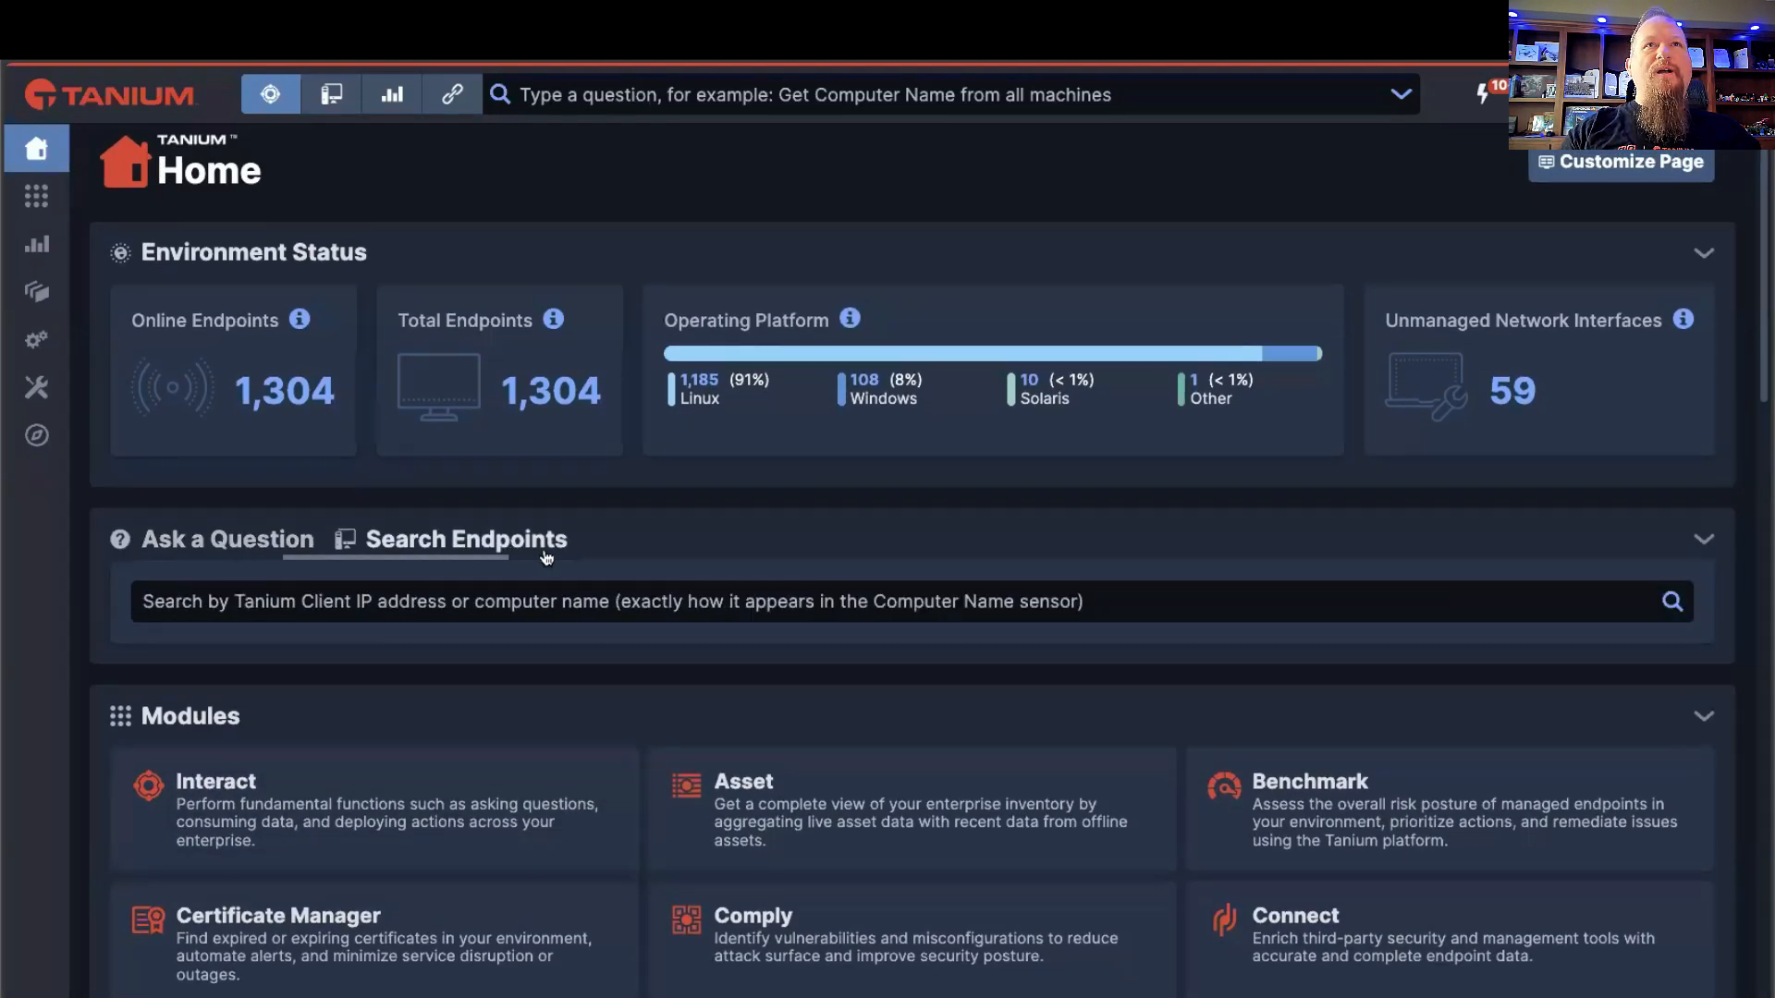
pyautogui.click(597, 607)
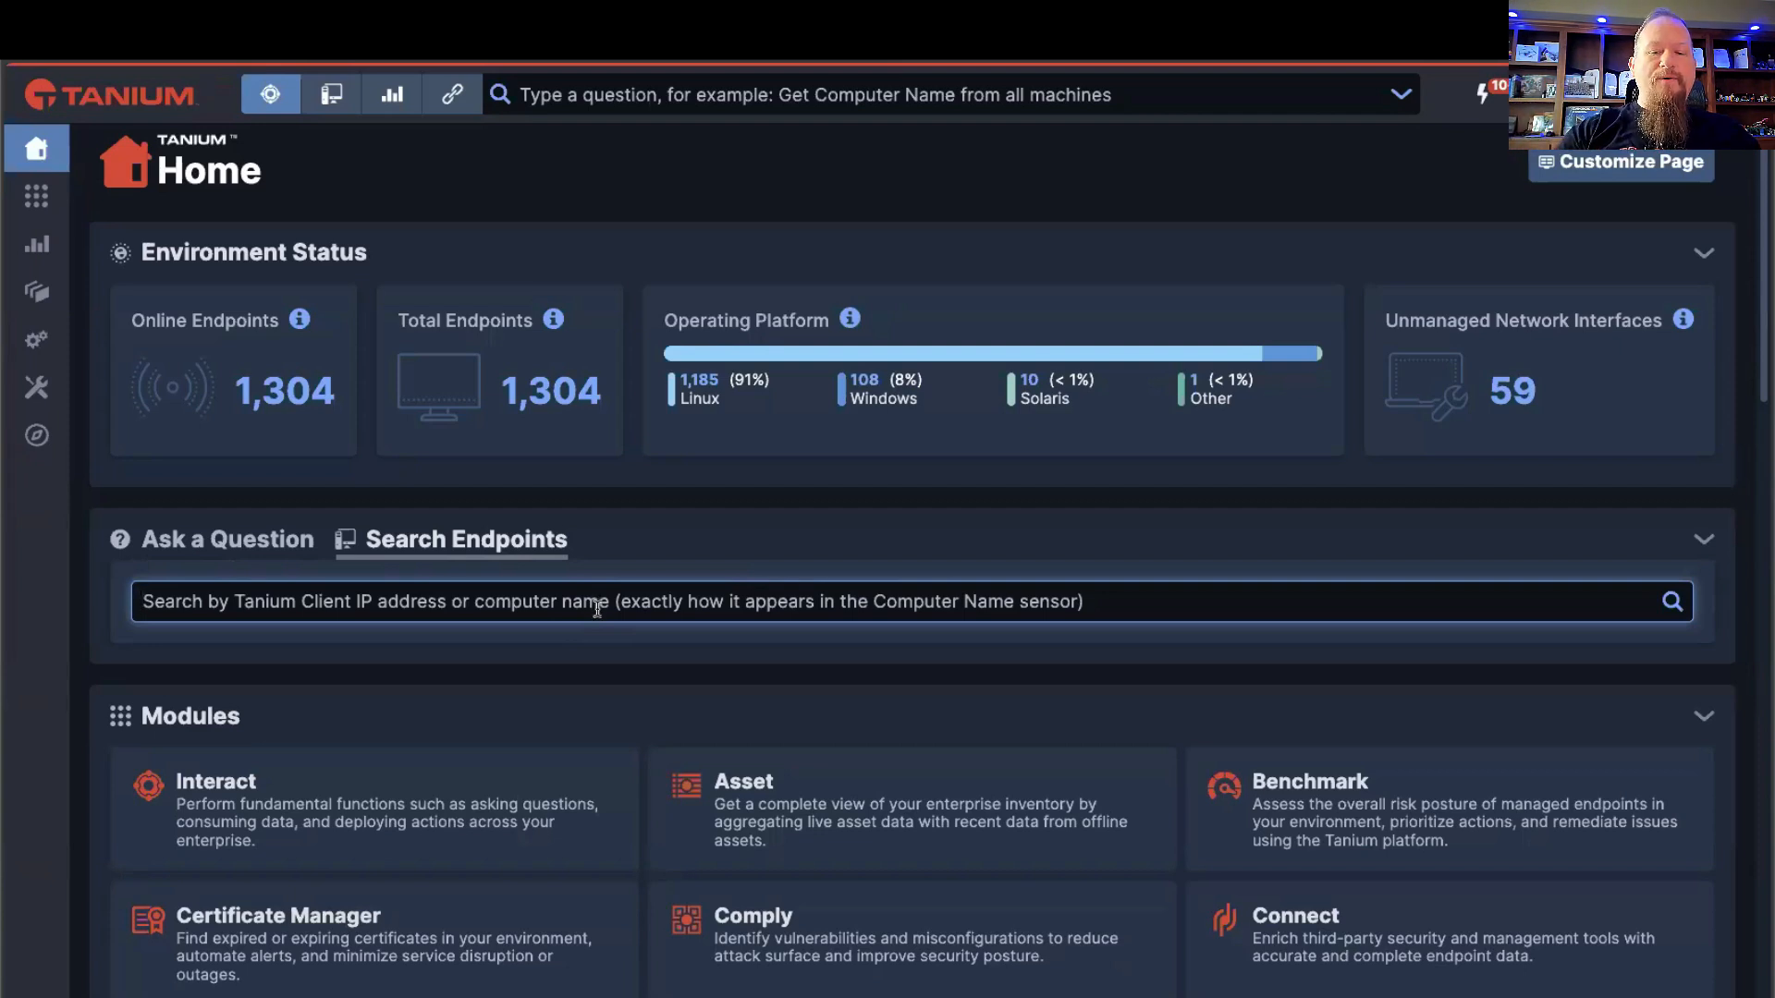
pyautogui.write('inv')
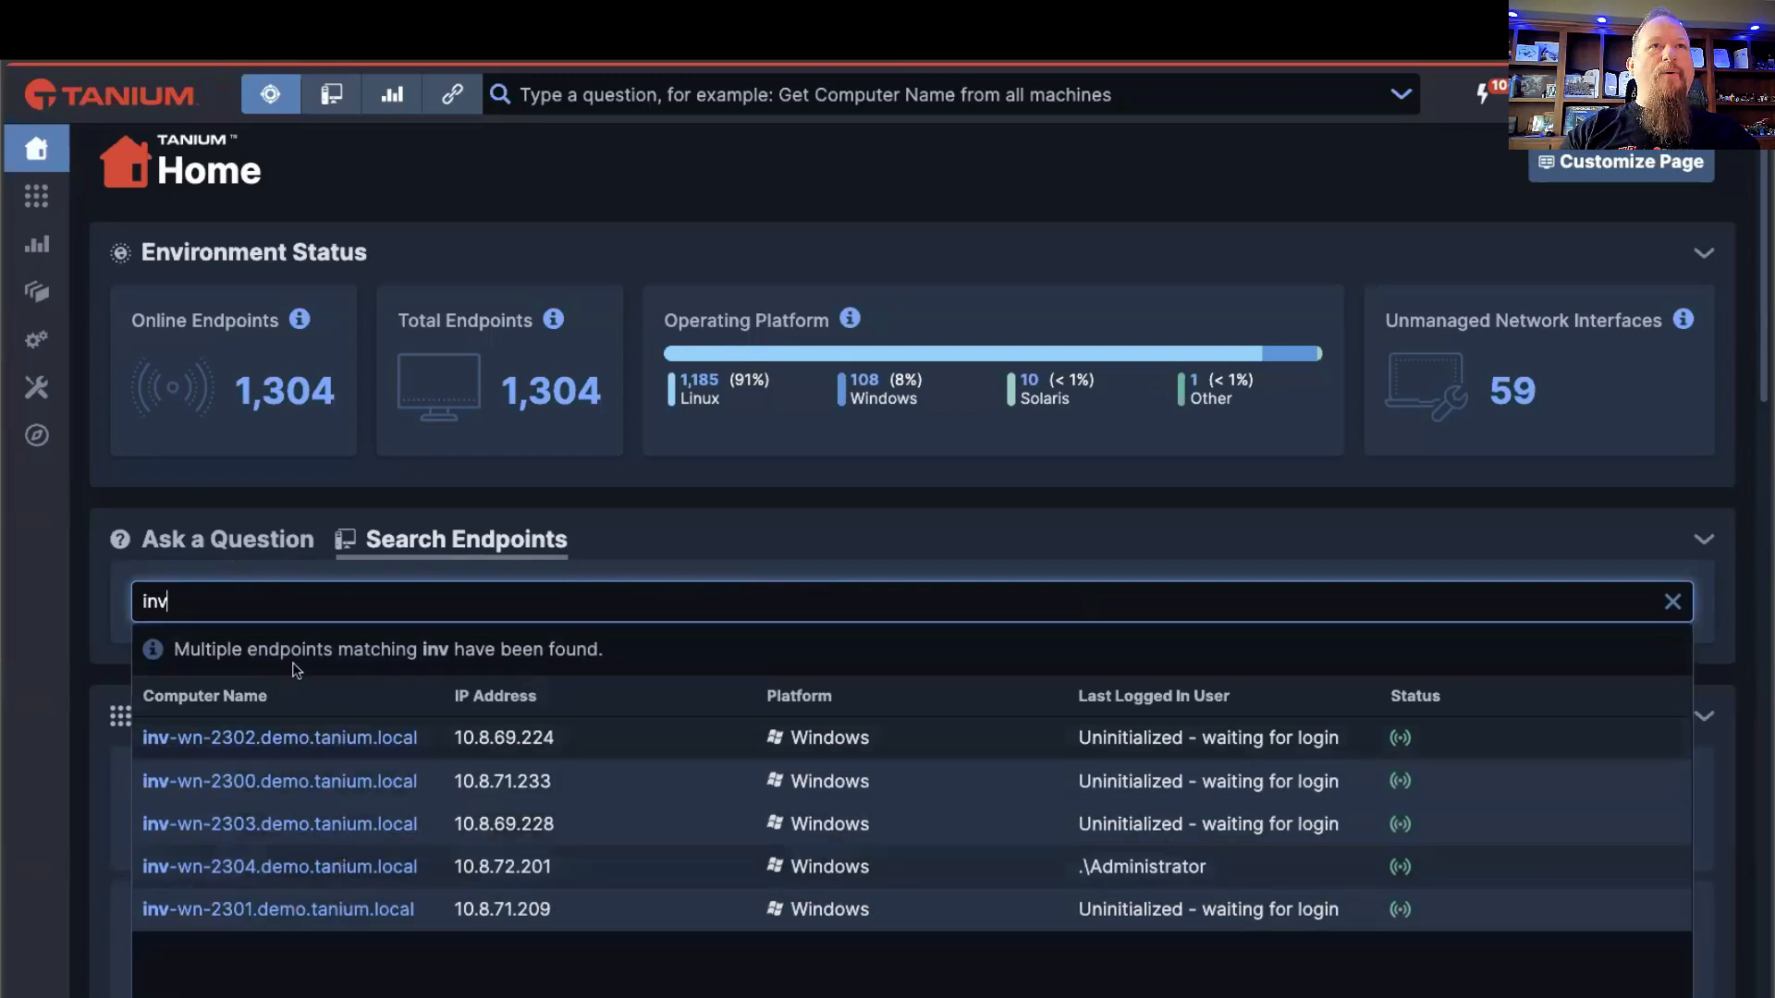
pyautogui.click(297, 867)
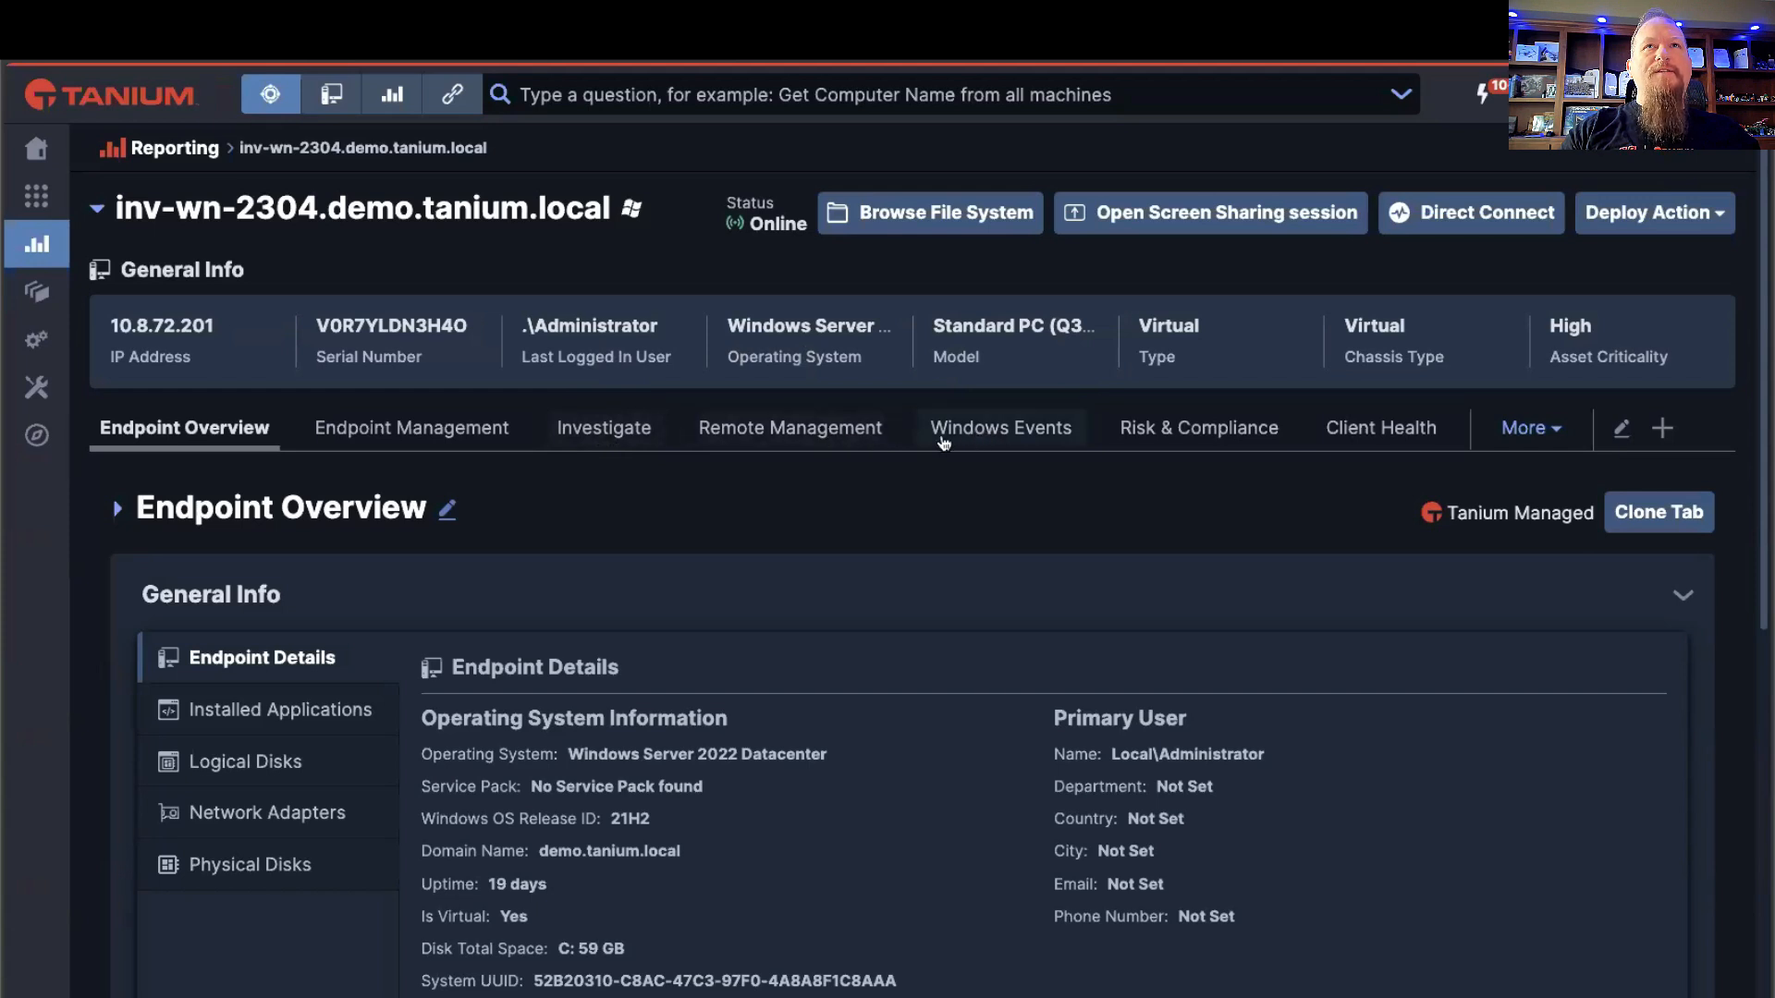
# Step: Open the endpoint's Investigate view and establish a direct connection to display its CPU and process activity charts
pyautogui.click(629, 428)
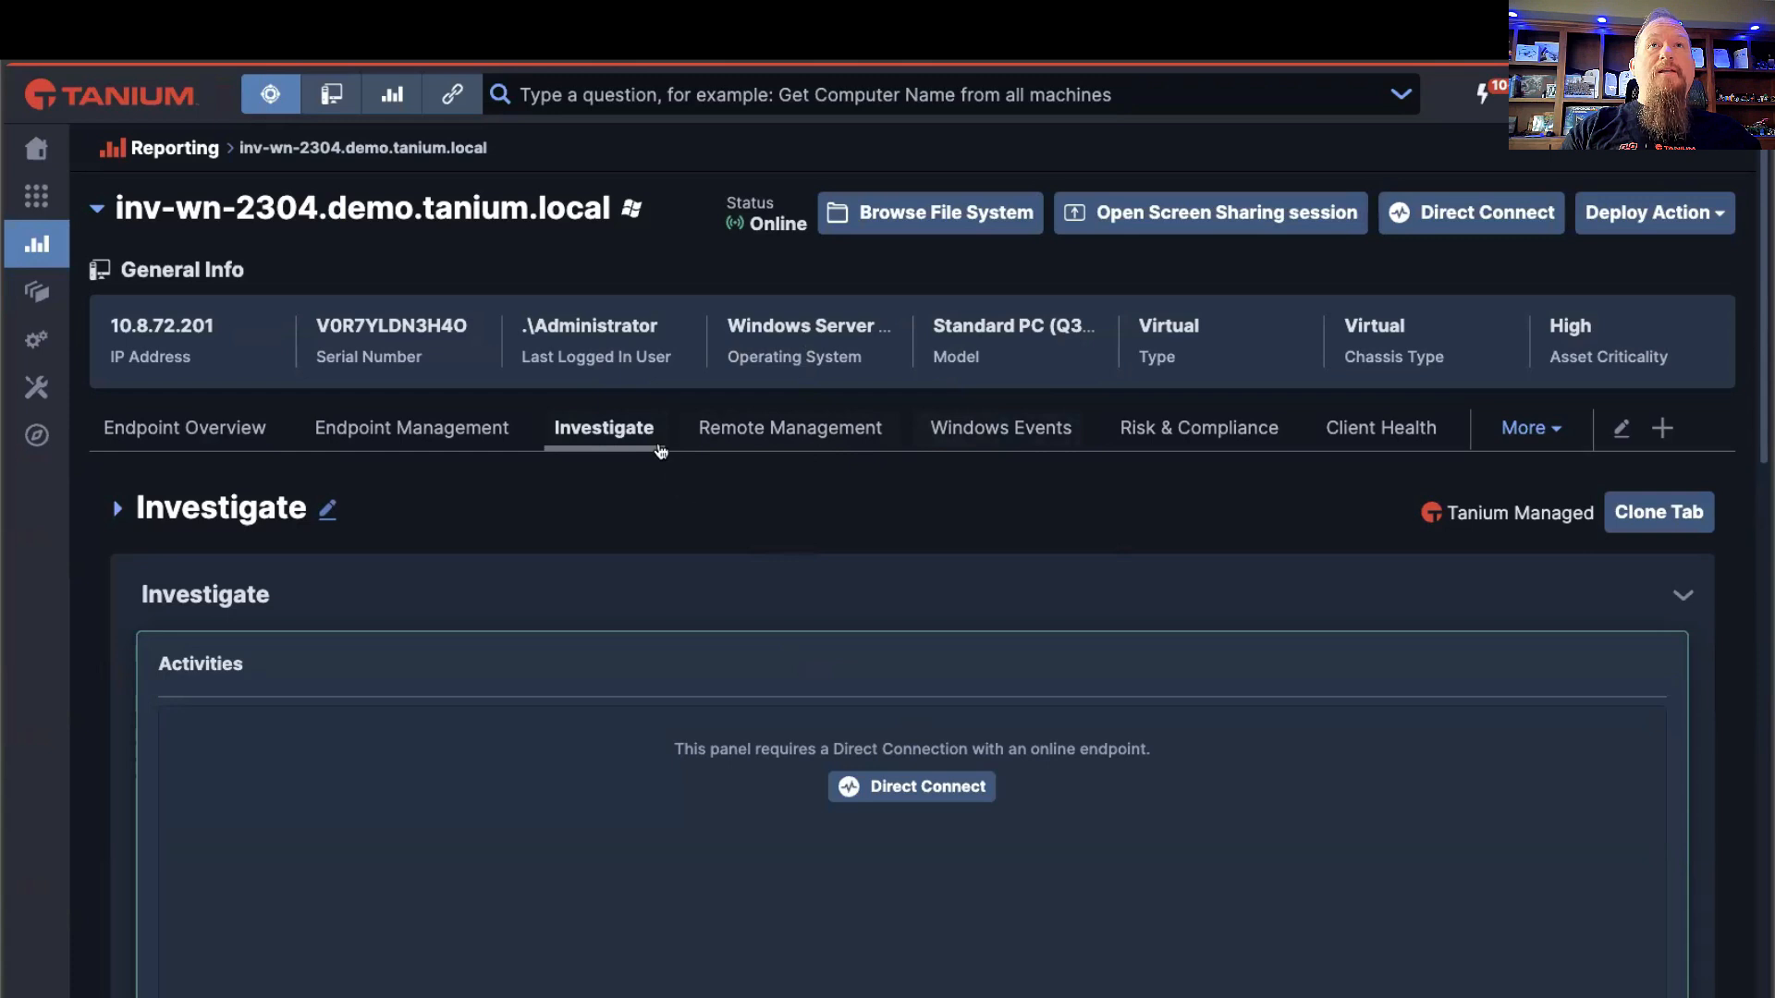
pyautogui.click(879, 784)
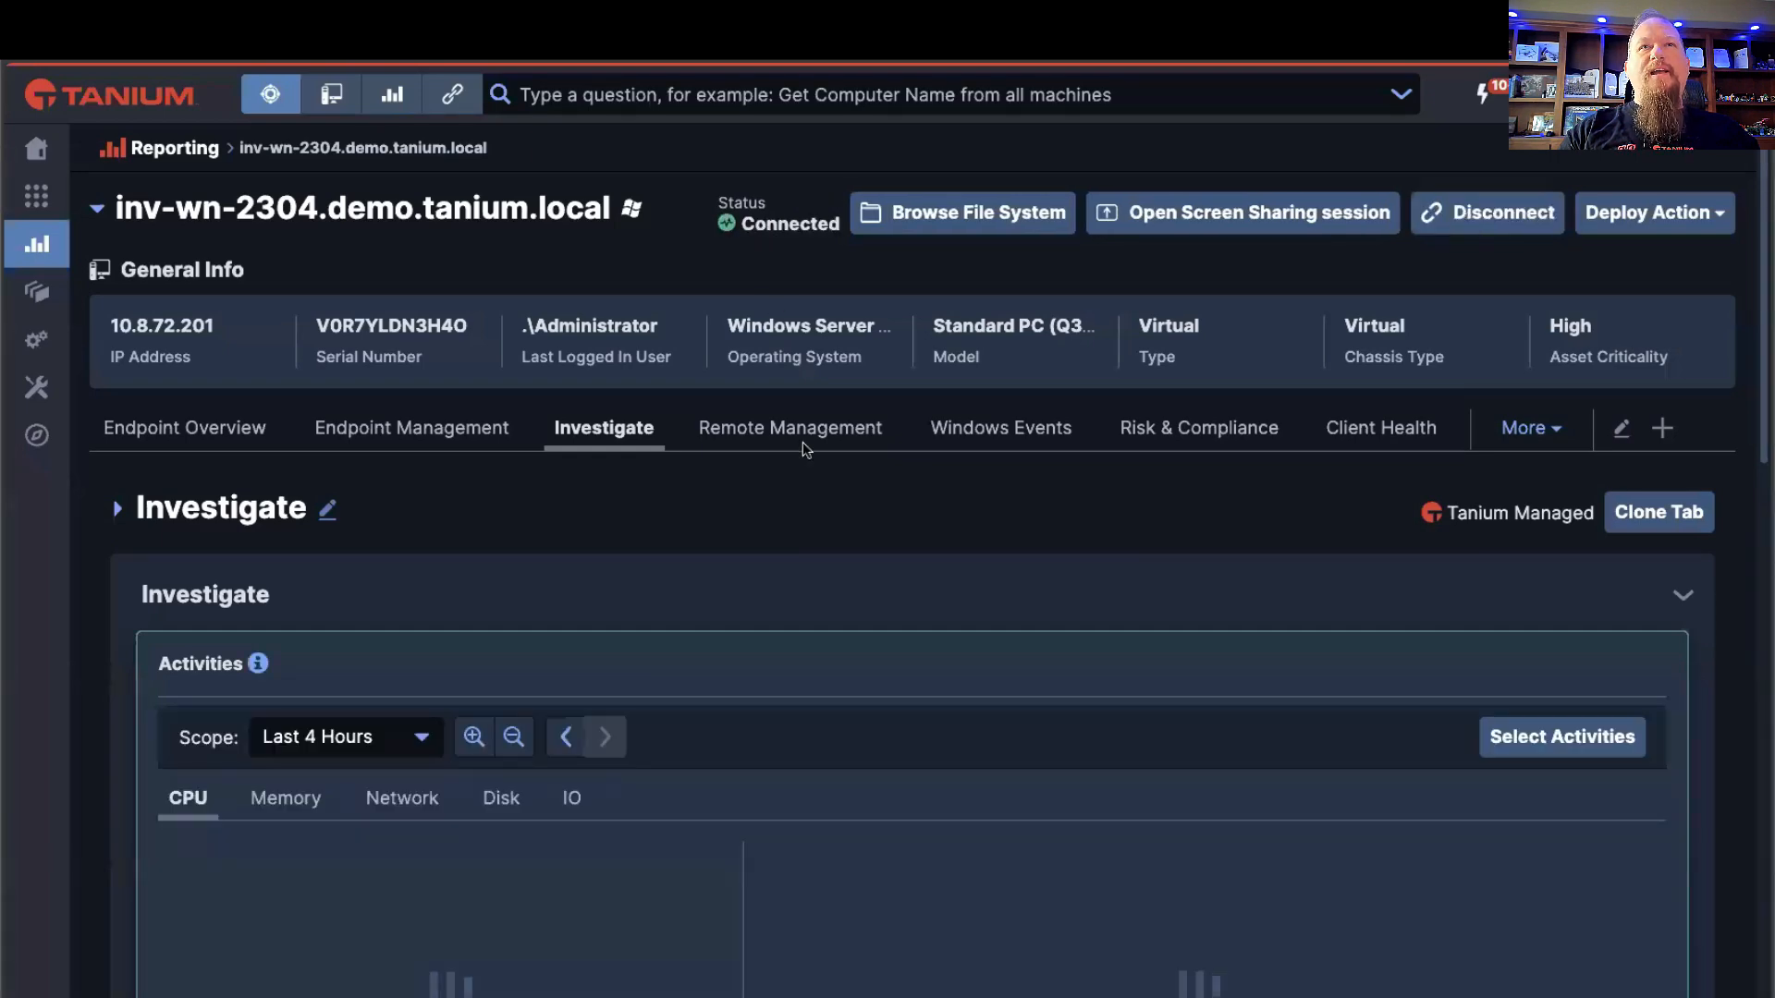
pyautogui.scroll(-3, 868, 572)
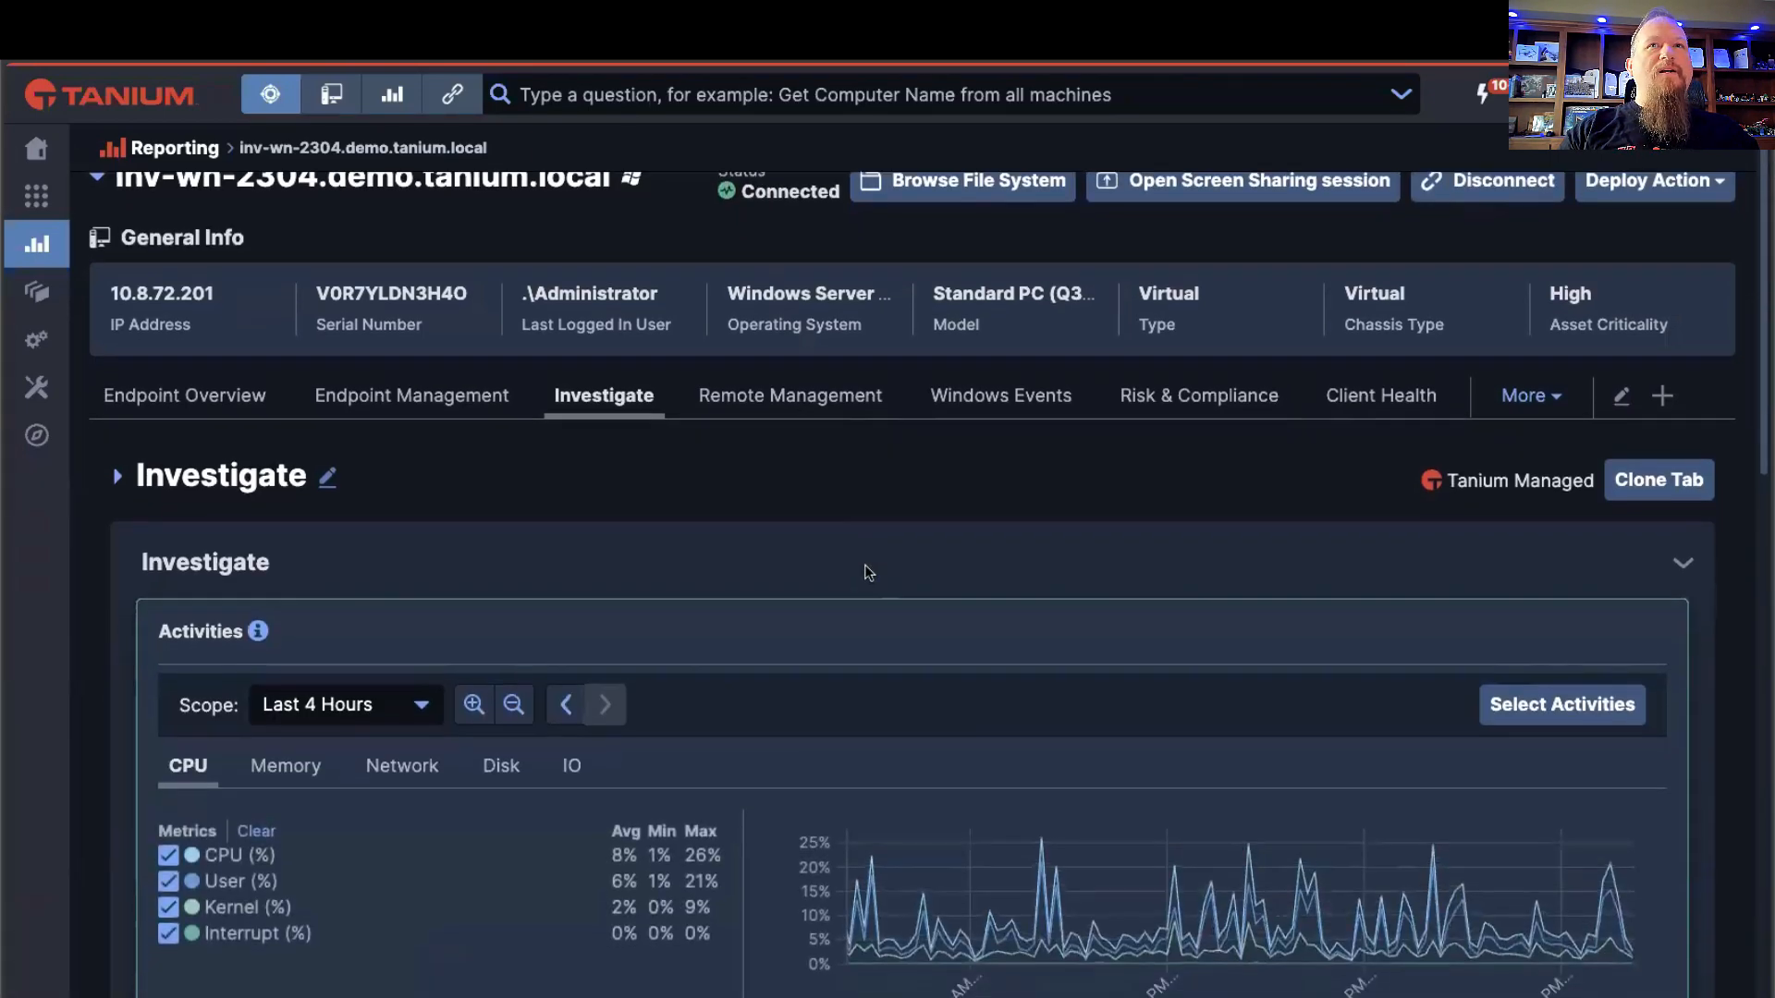
pyautogui.scroll(-1, 868, 425)
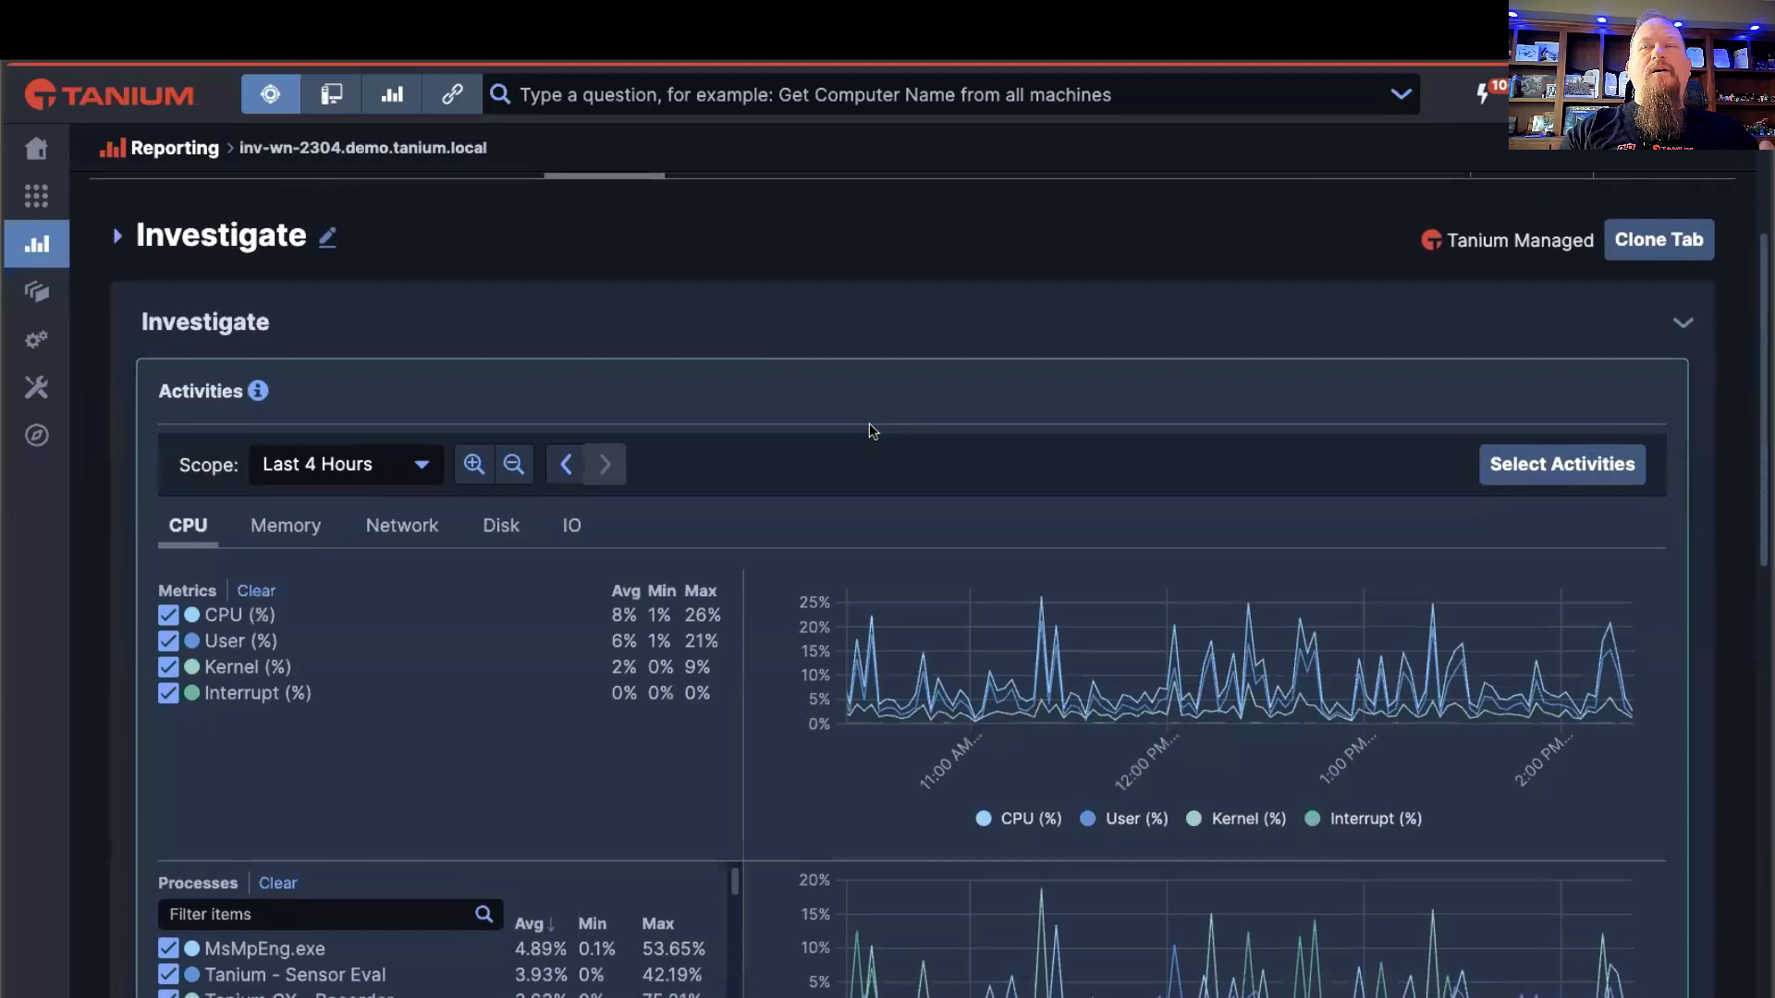
pyautogui.scroll(-2, 869, 428)
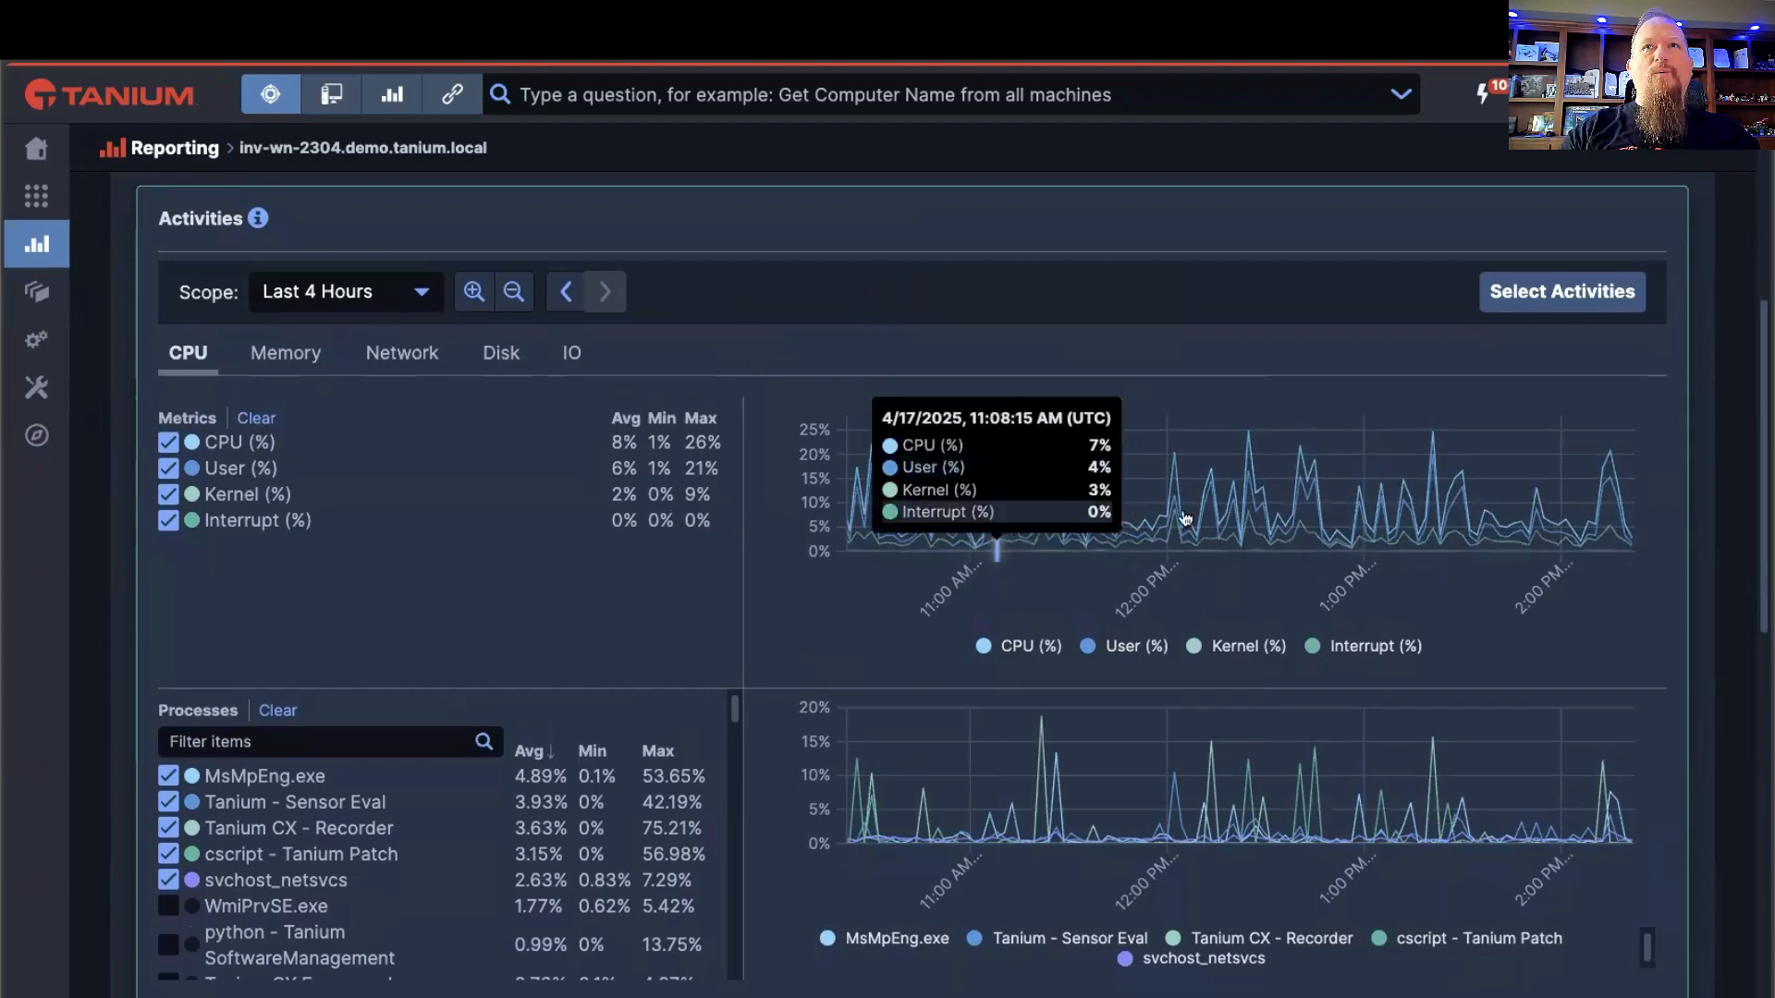
# Step: Browse the full list of selectable activities for the endpoint and close it without saving a selection
pyautogui.click(1572, 294)
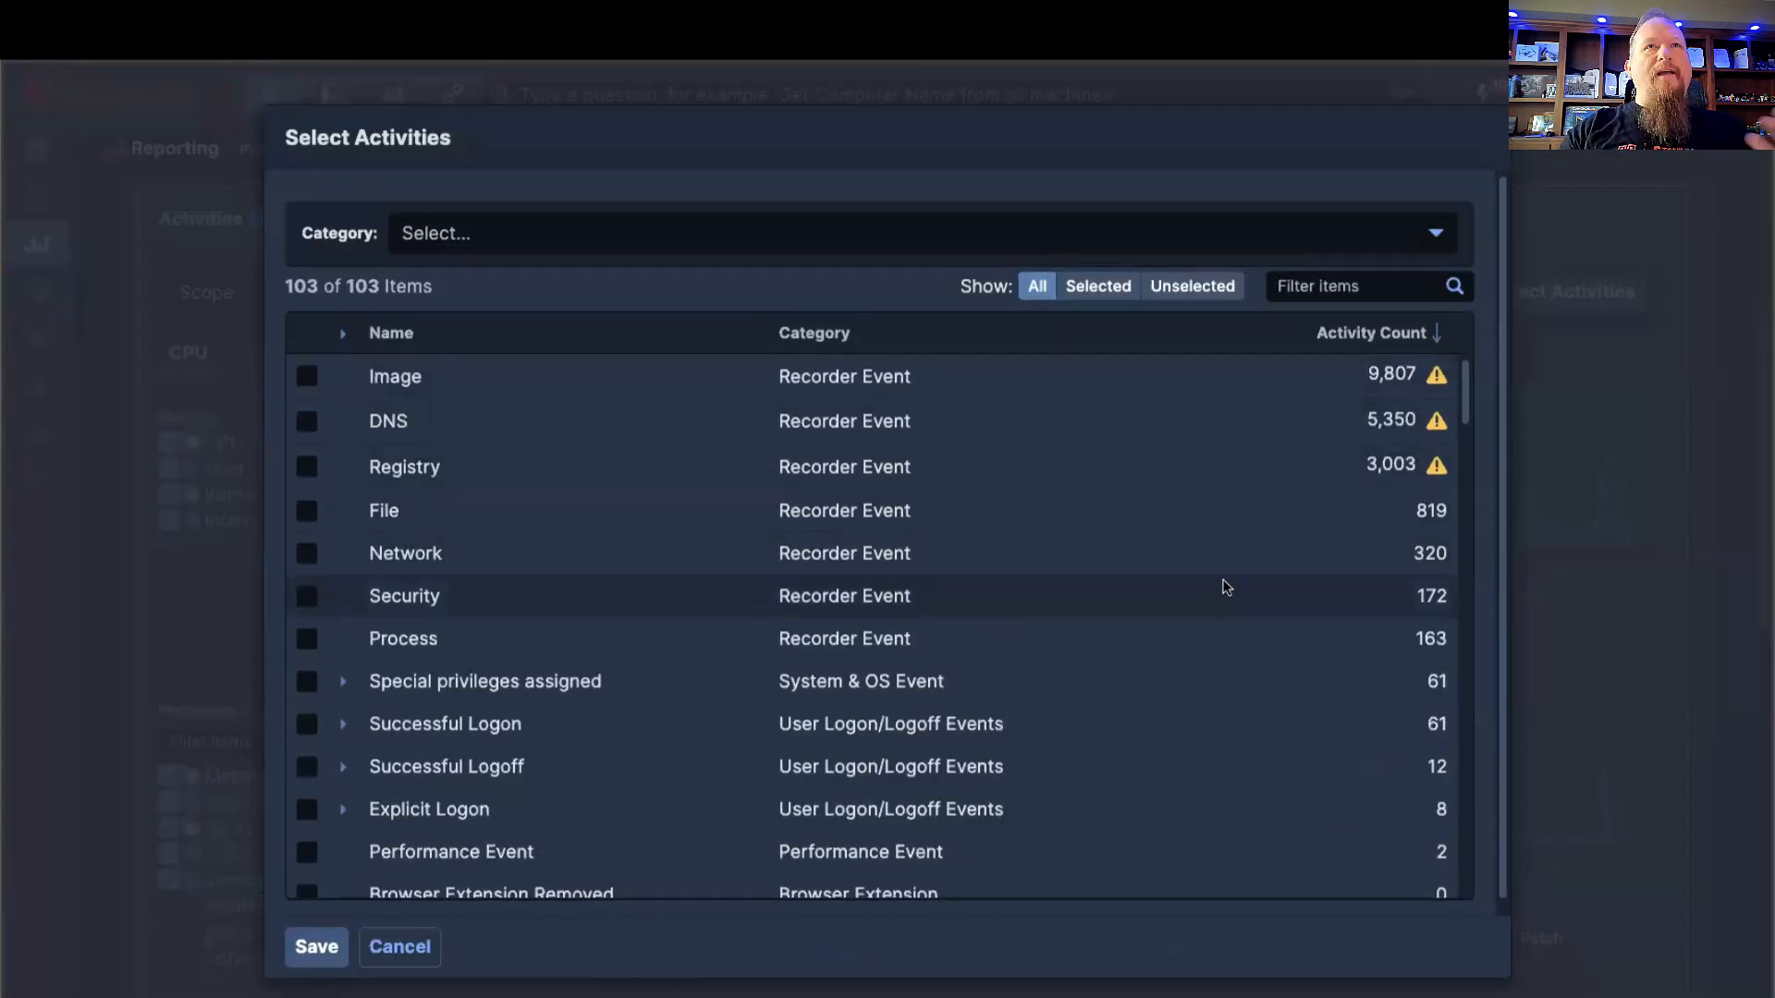
pyautogui.scroll(-2, 1203, 571)
pyautogui.scroll(-15, 1204, 571)
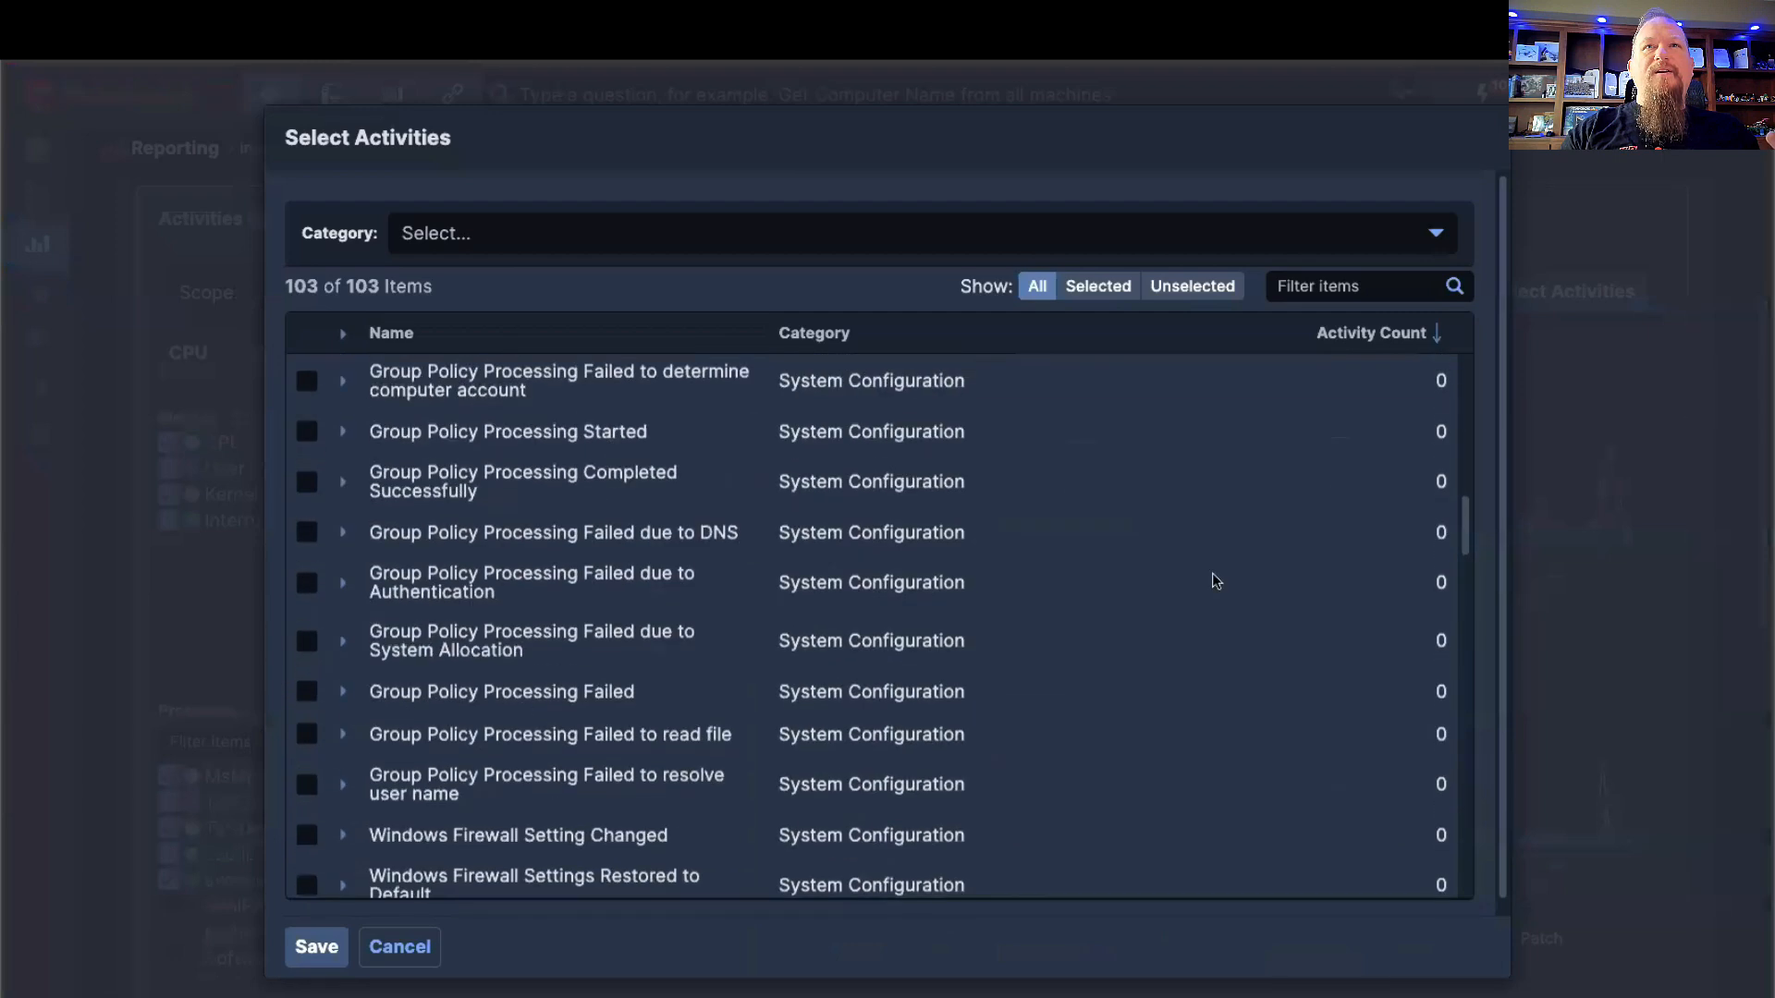
pyautogui.scroll(-10, 1204, 602)
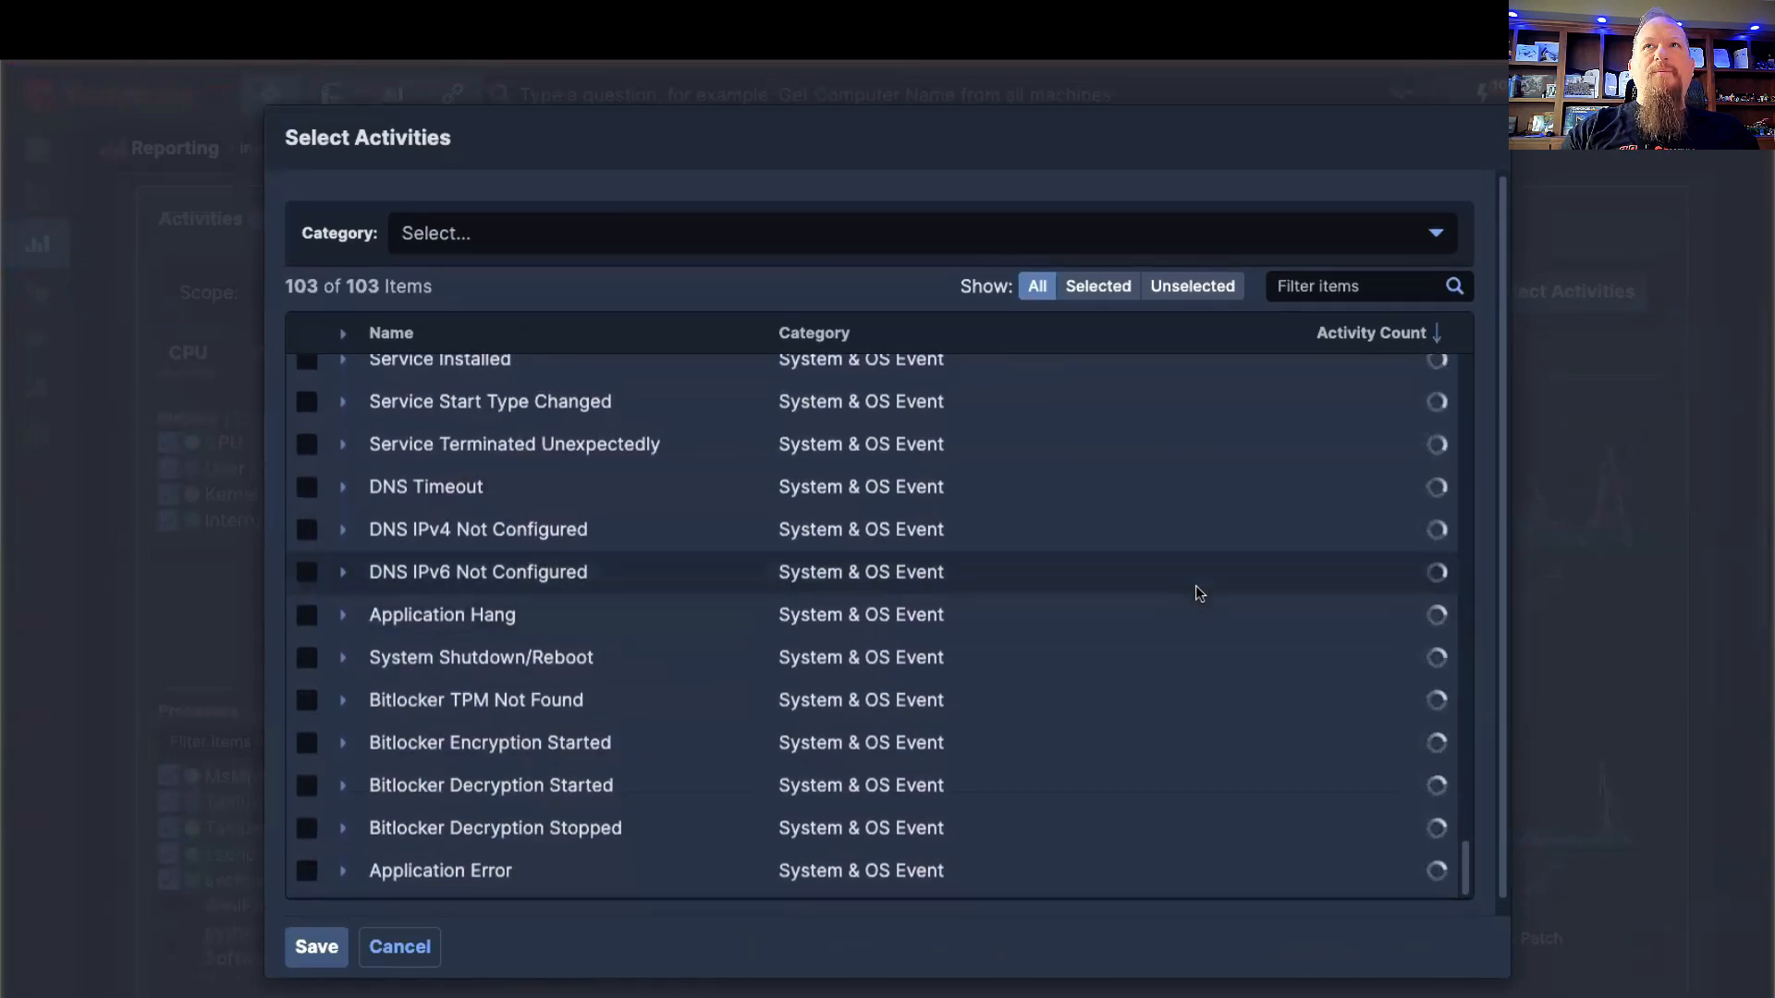
pyautogui.scroll(20, 1116, 569)
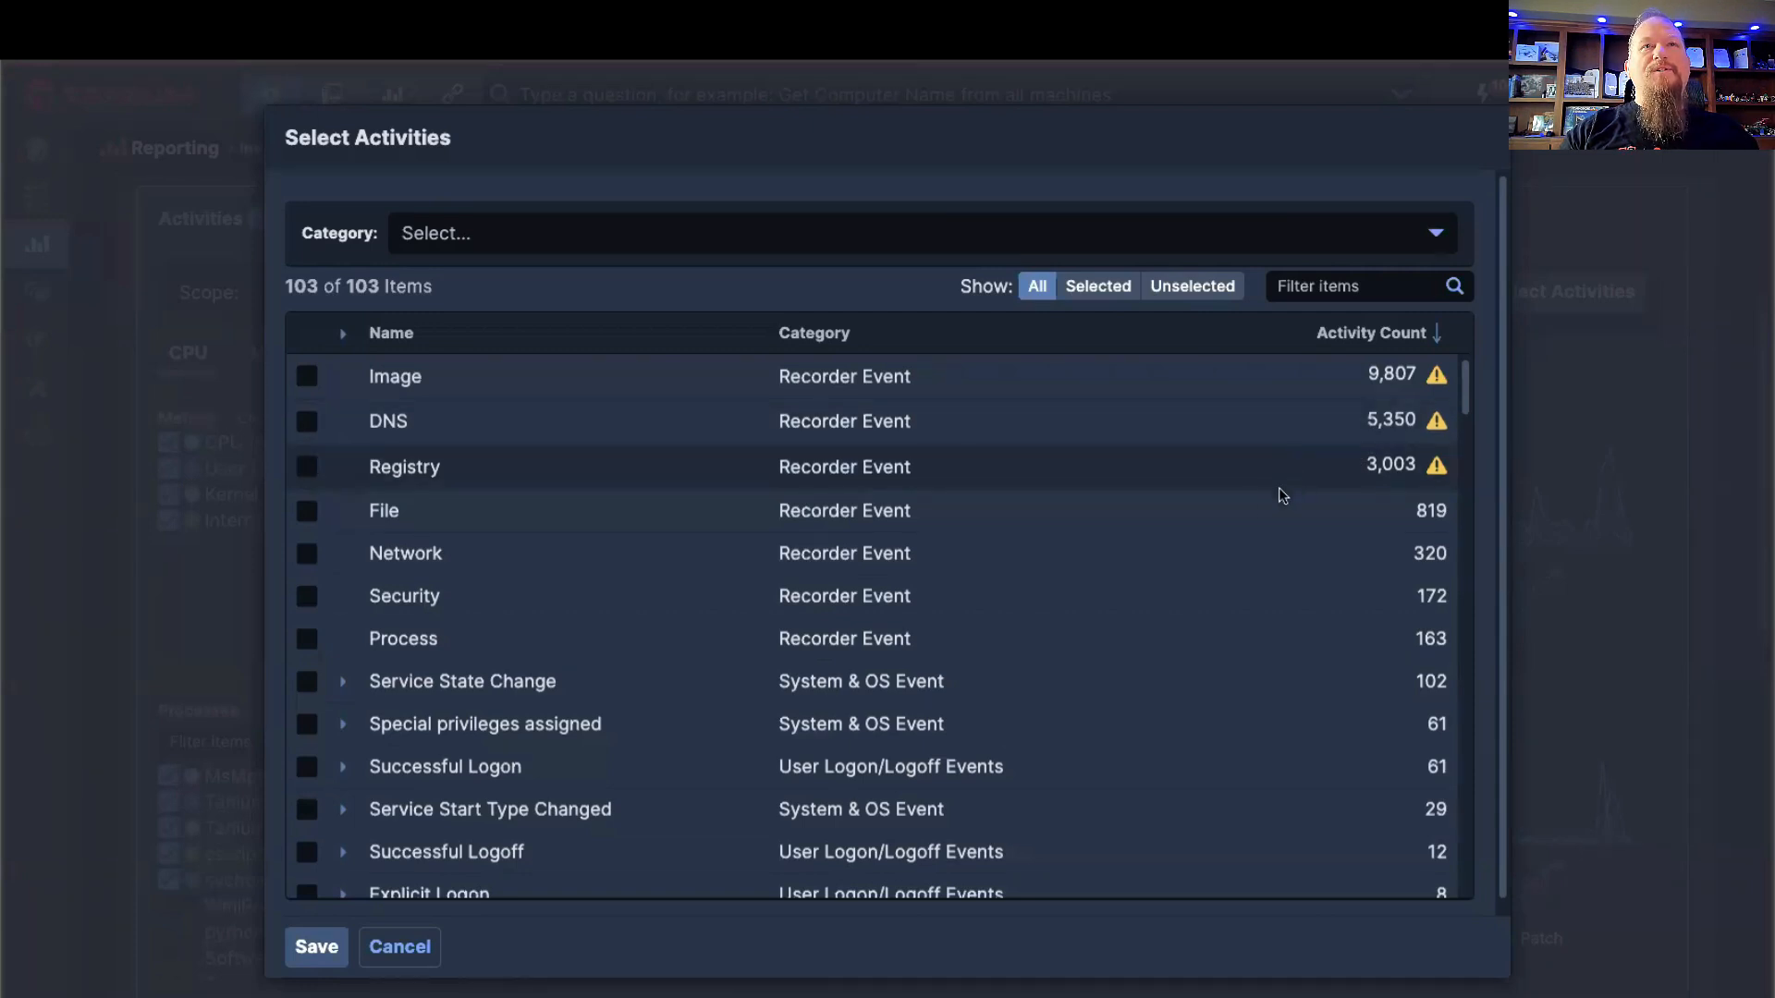
pyautogui.scroll(-1, 1211, 531)
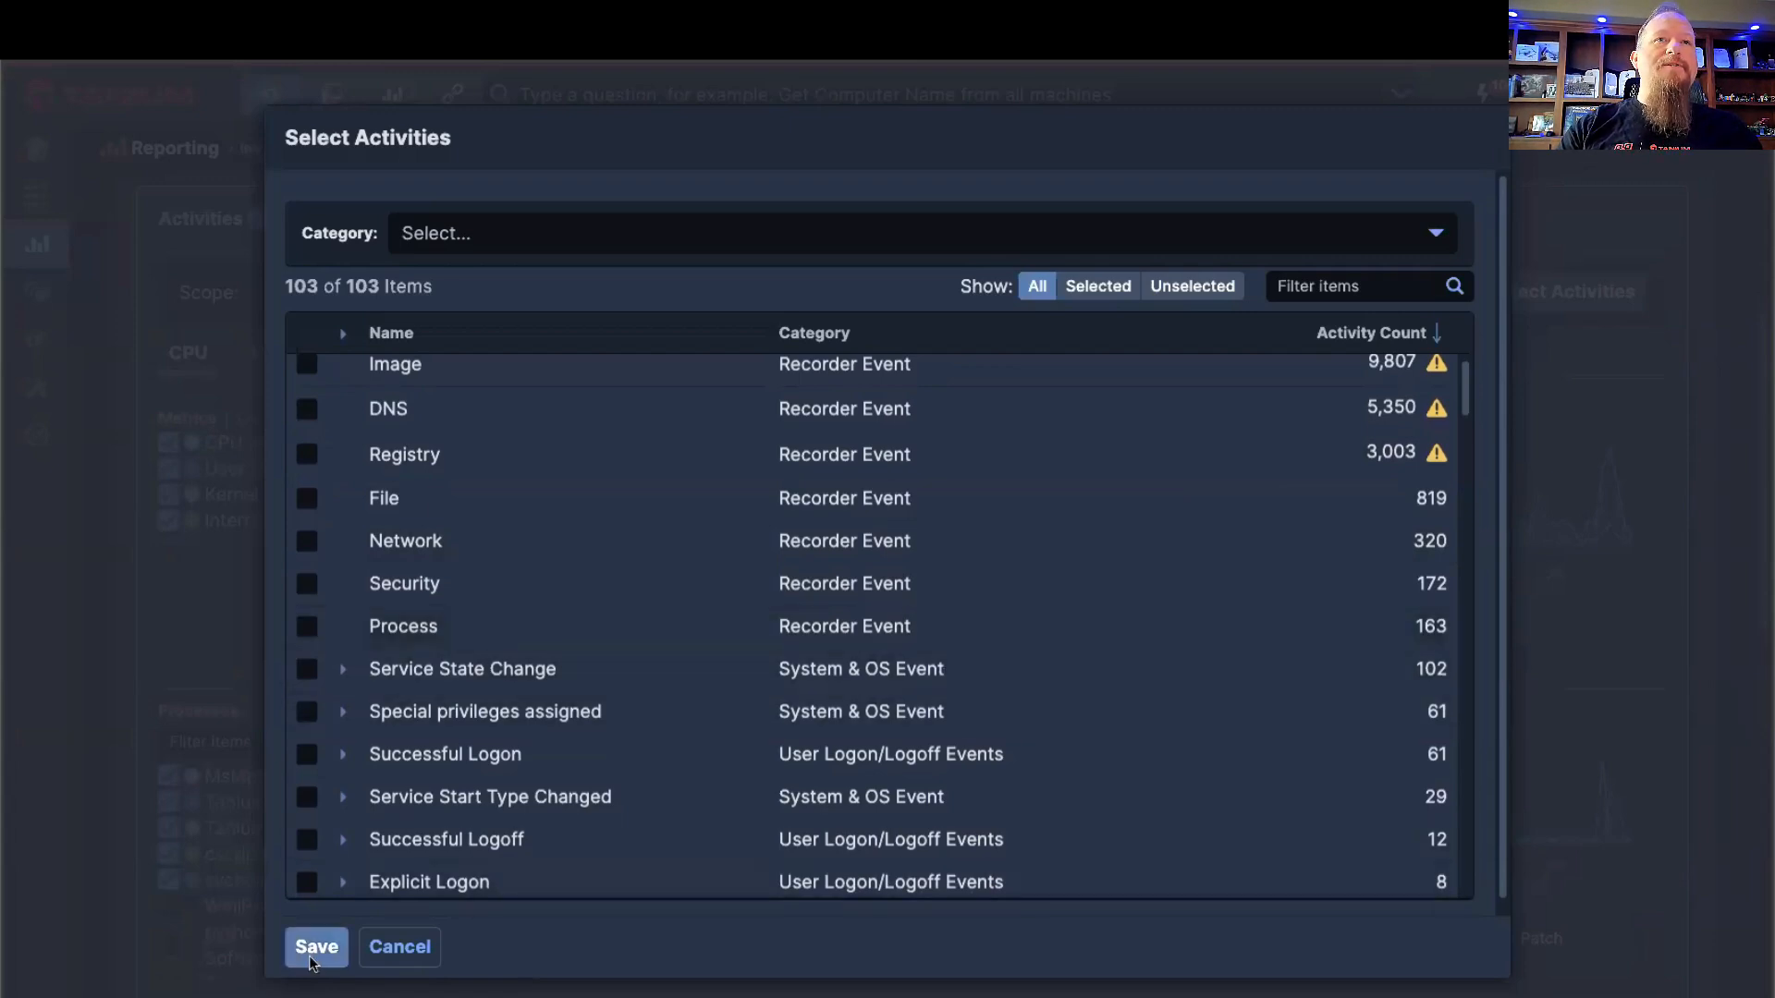
pyautogui.click(393, 946)
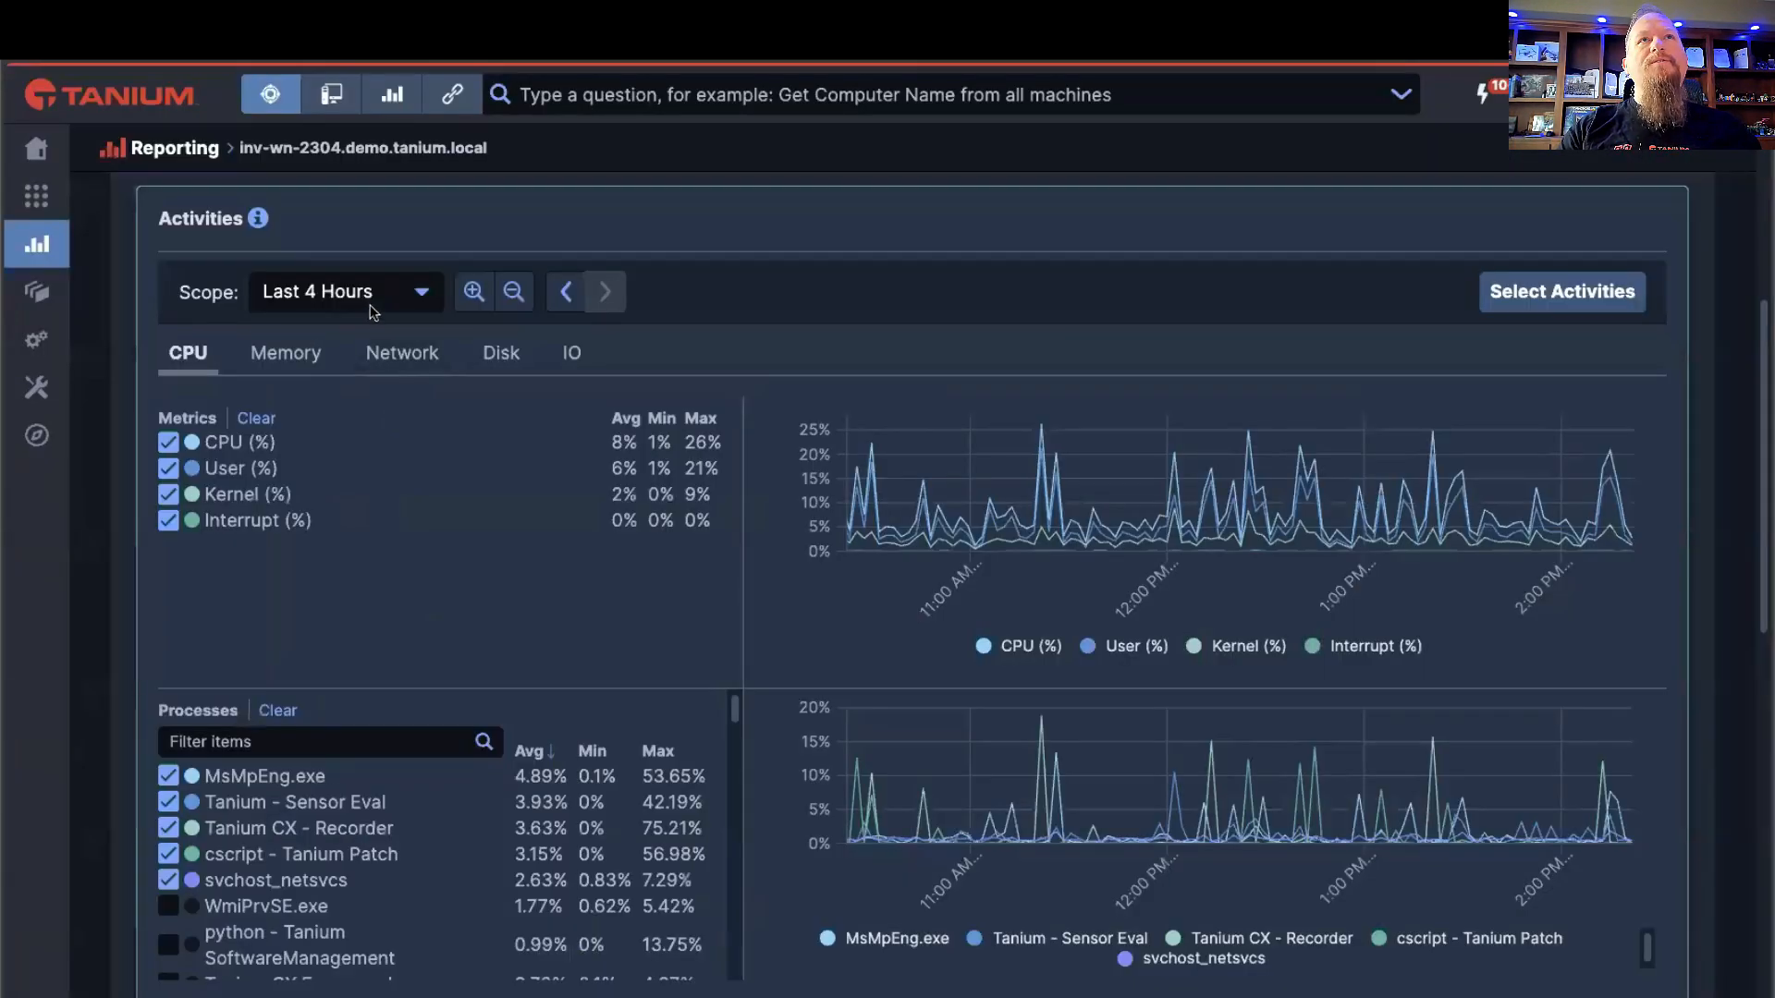
# Step: Look over the available time scope options for the activity charts without changing the scope
pyautogui.click(416, 296)
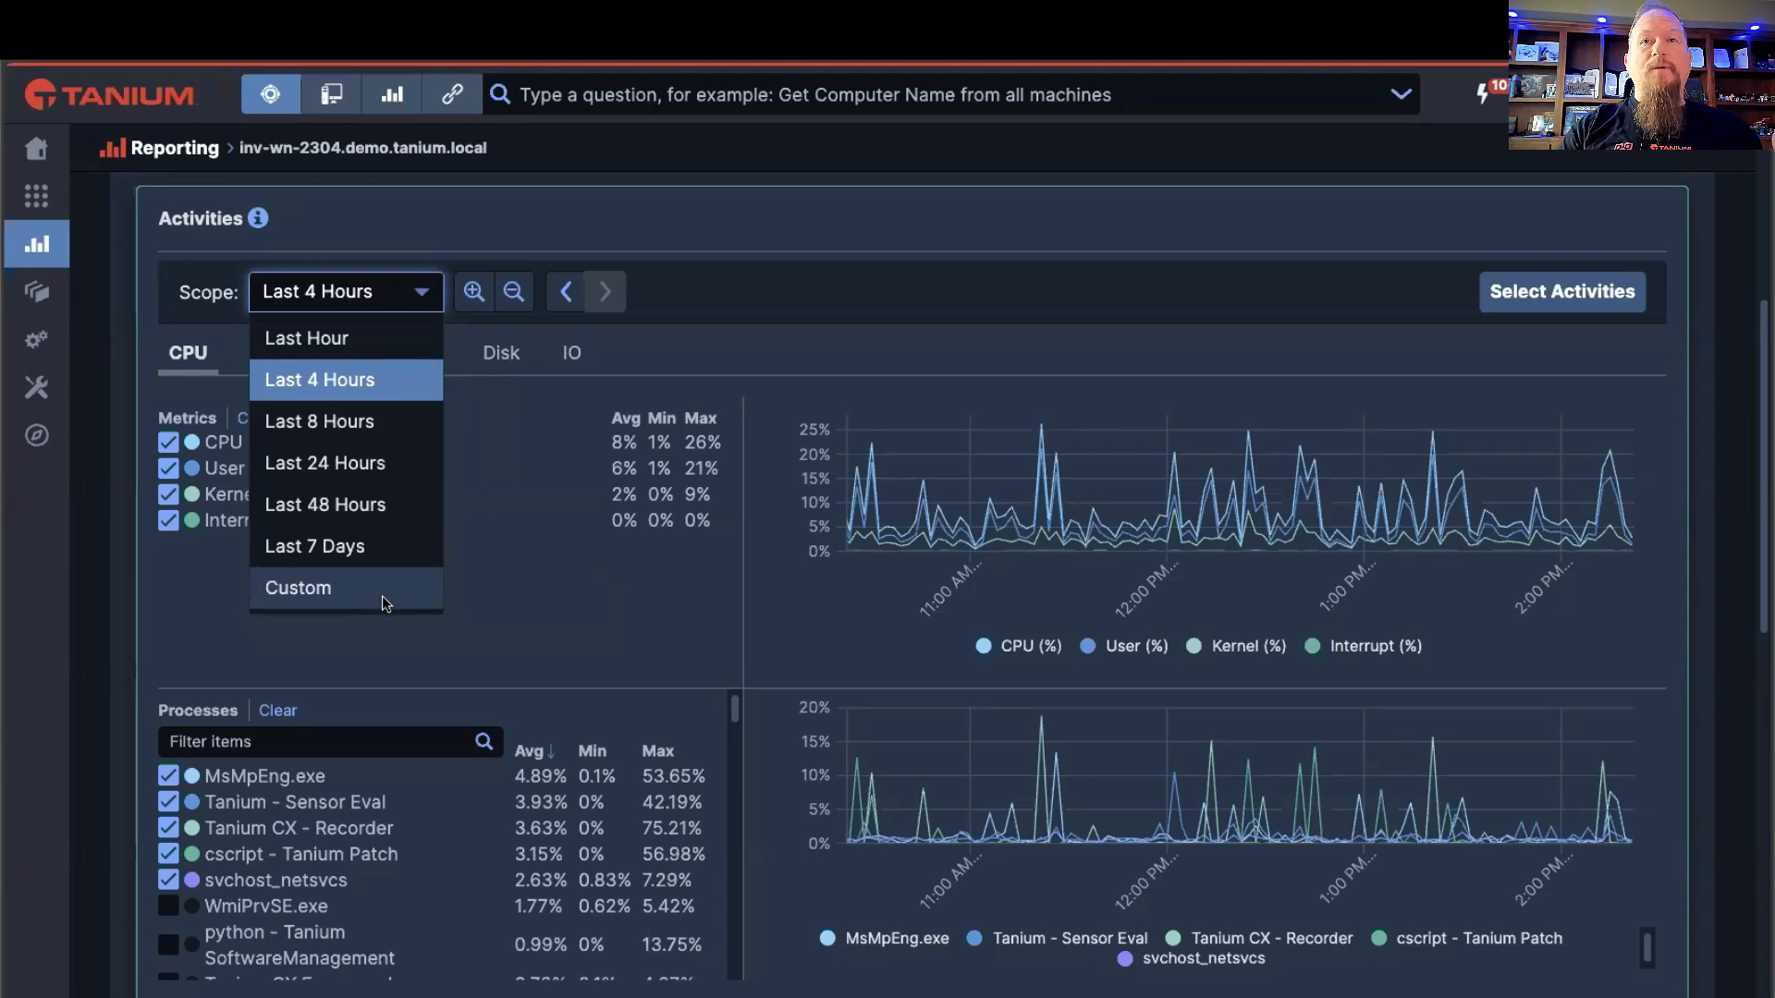
pyautogui.click(528, 464)
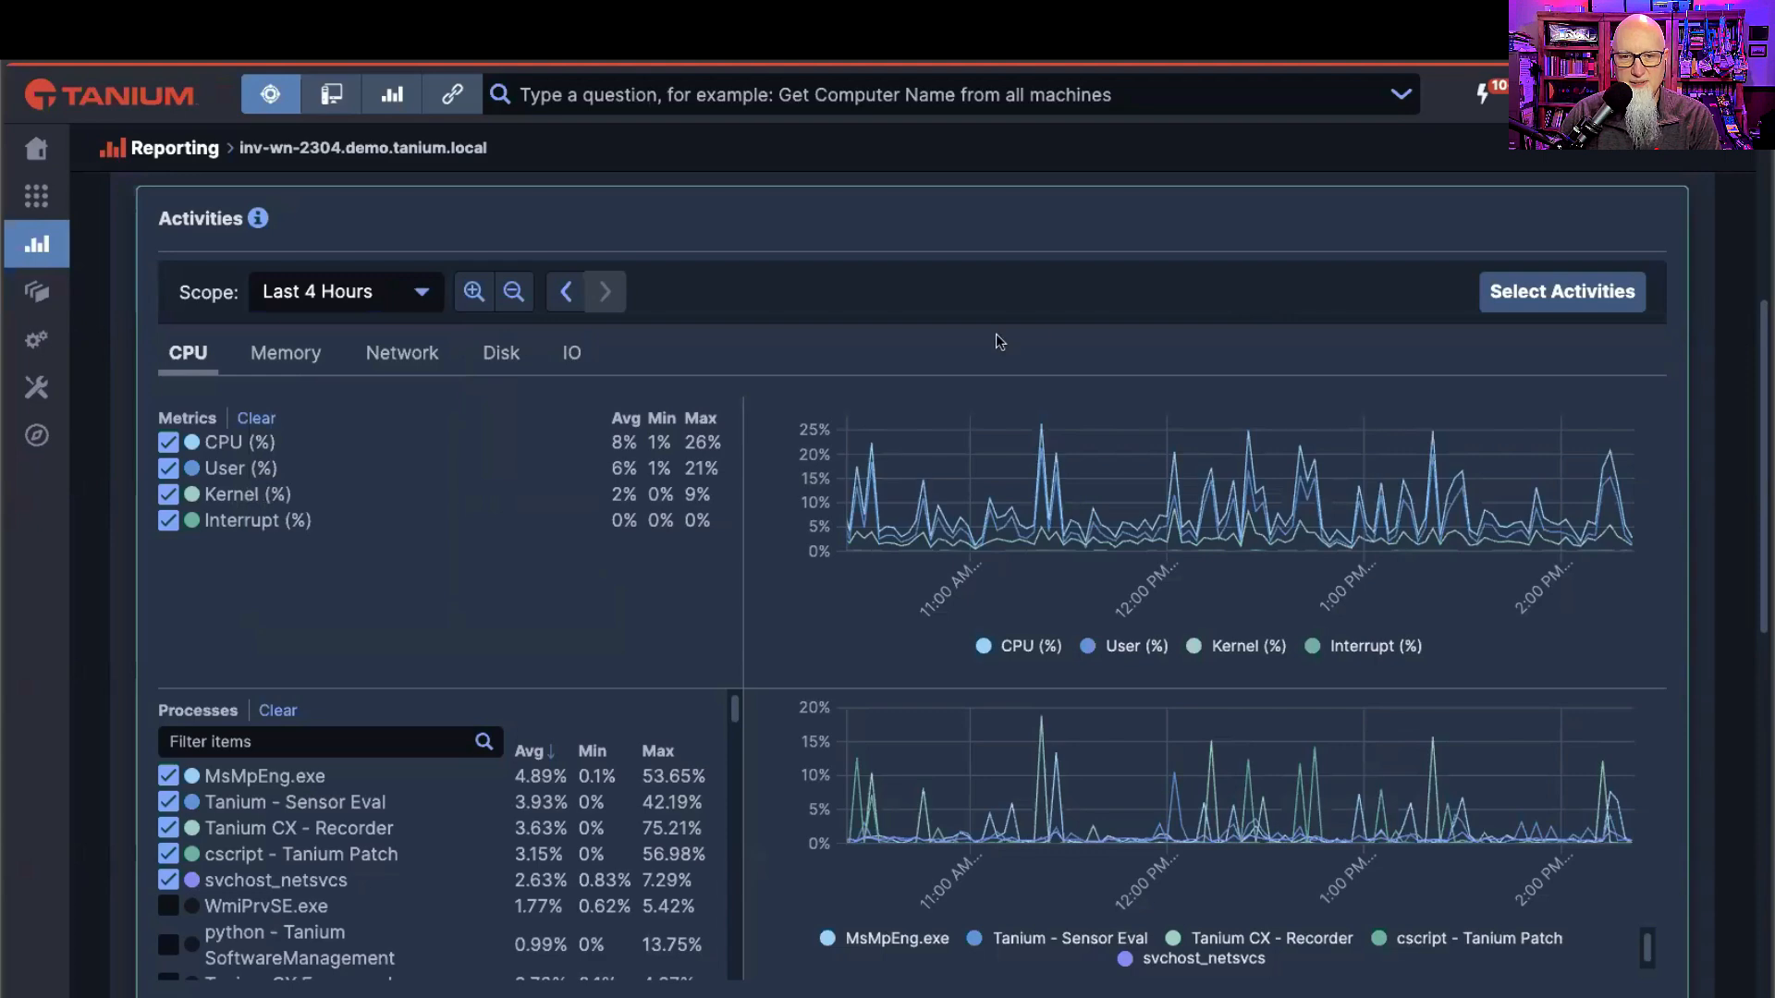
# Step: Reopen the activity selection, look through the events, and expand the Service State Change event's details
pyautogui.click(1560, 292)
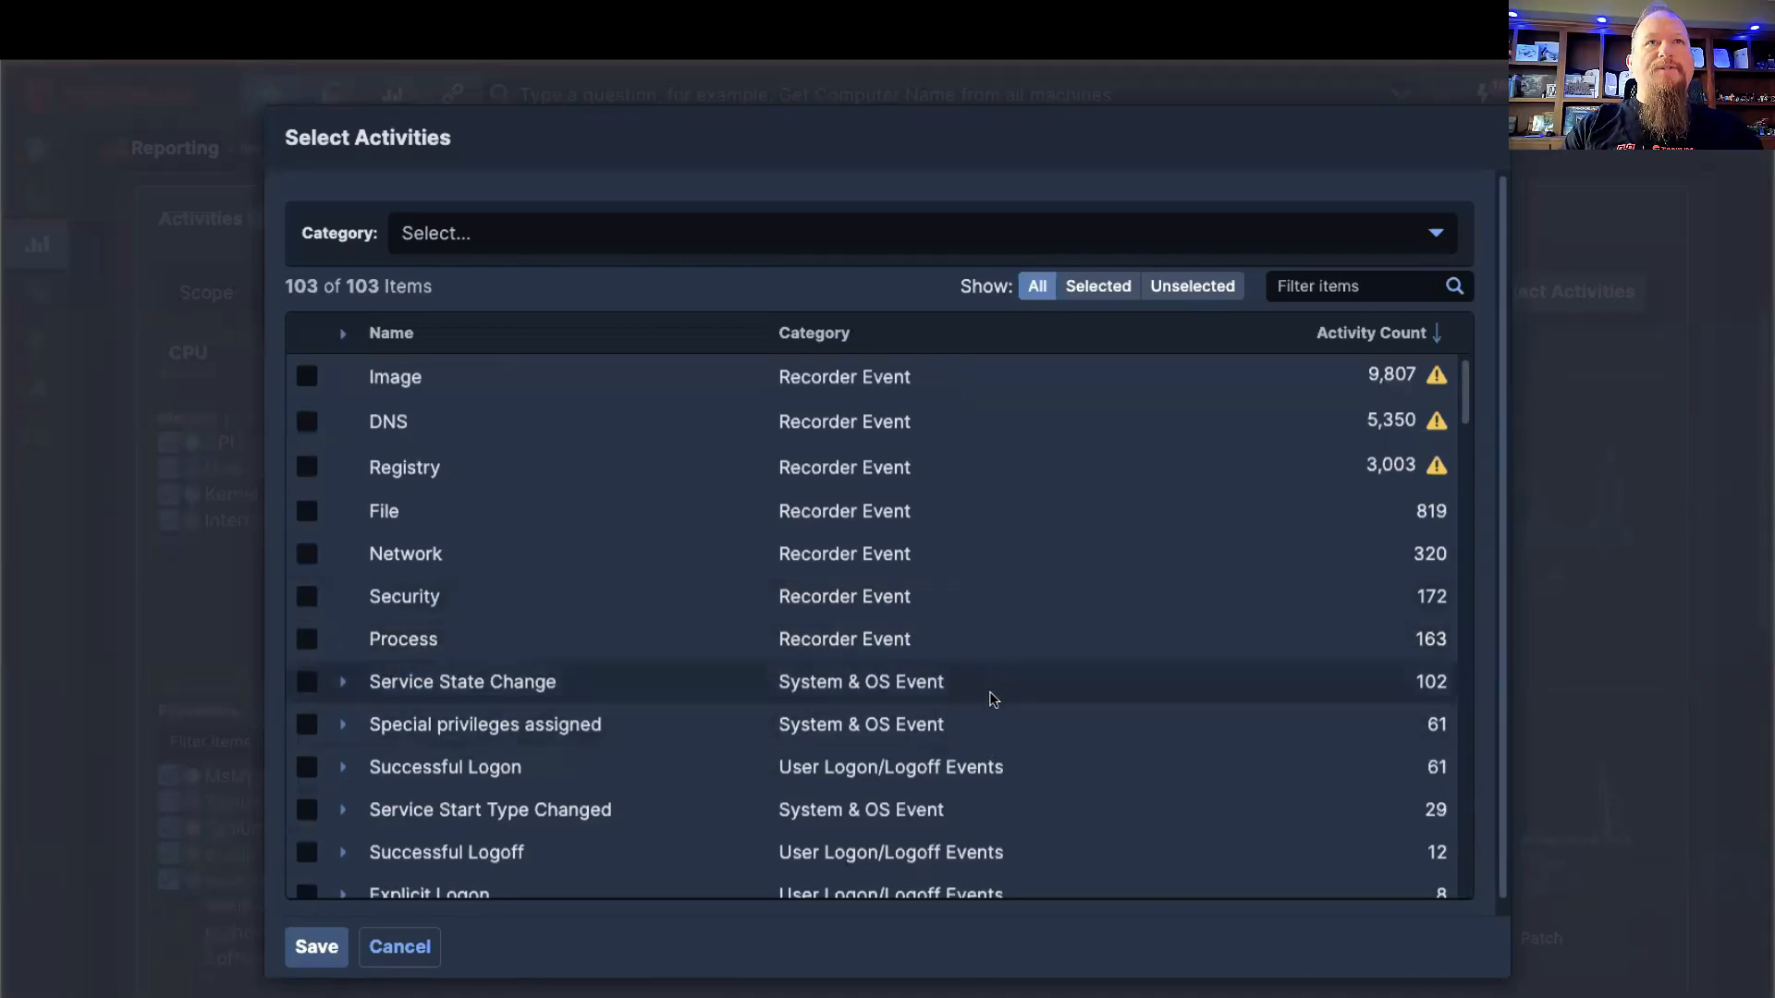
pyautogui.scroll(-2, 995, 705)
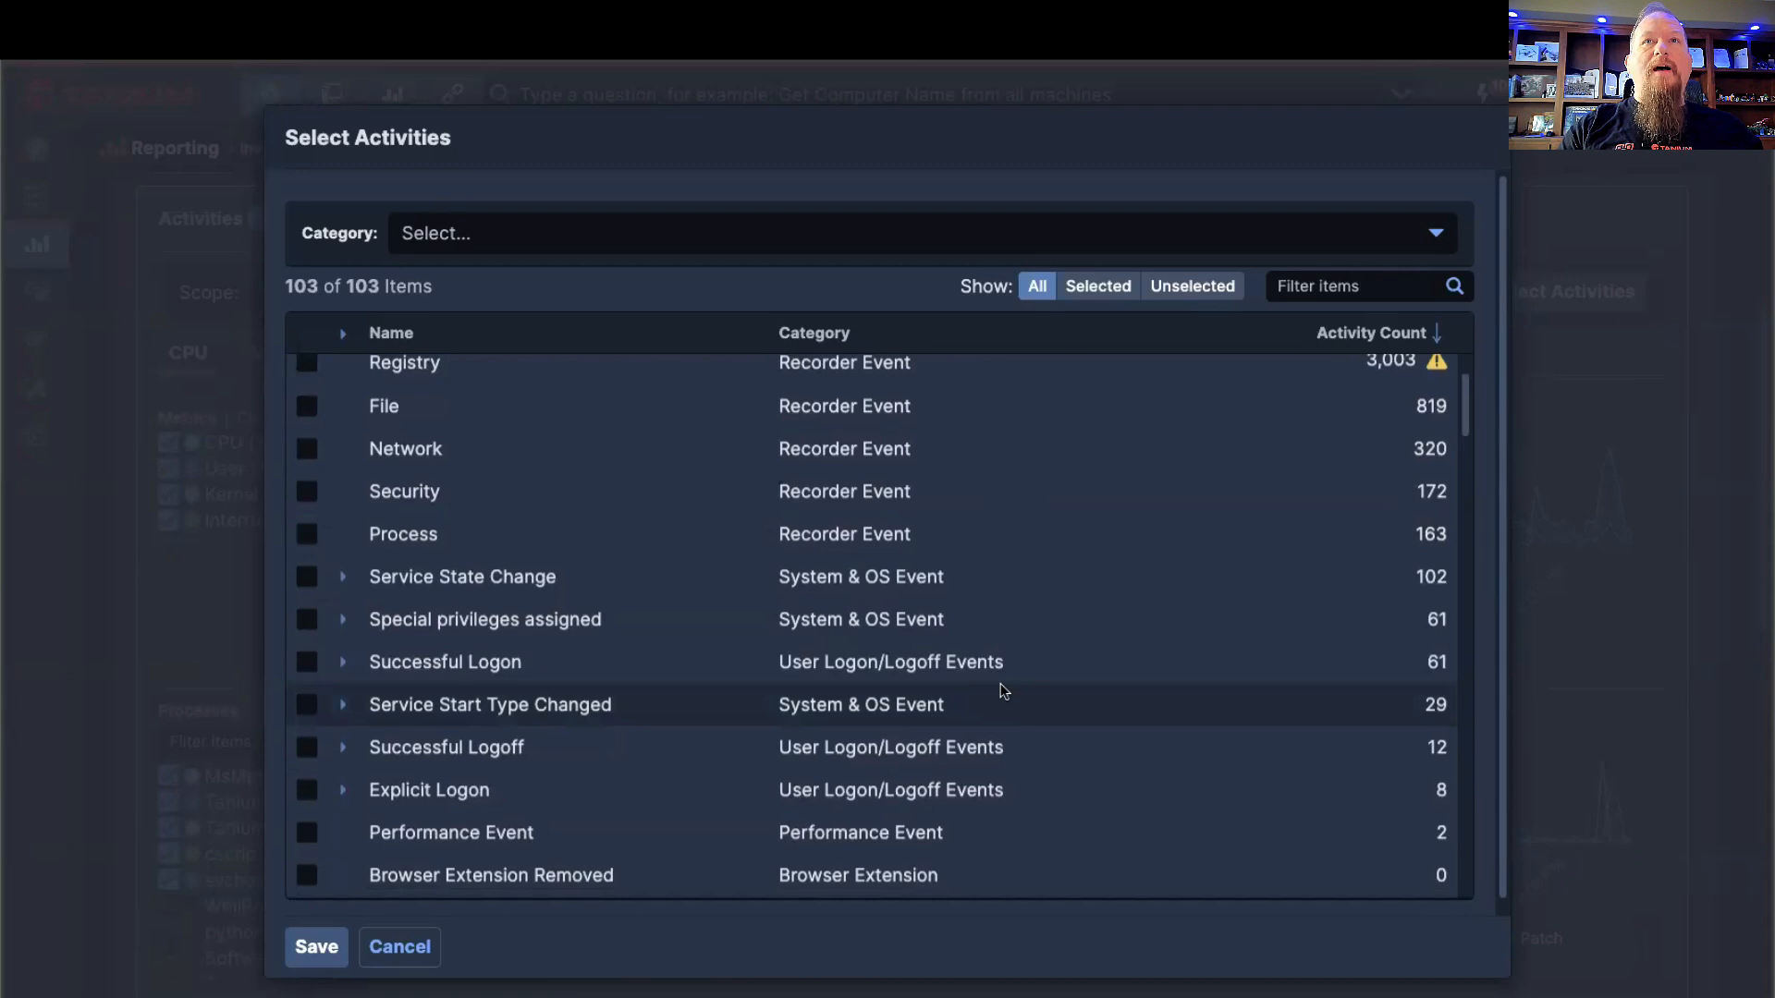
pyautogui.scroll(-2, 1000, 684)
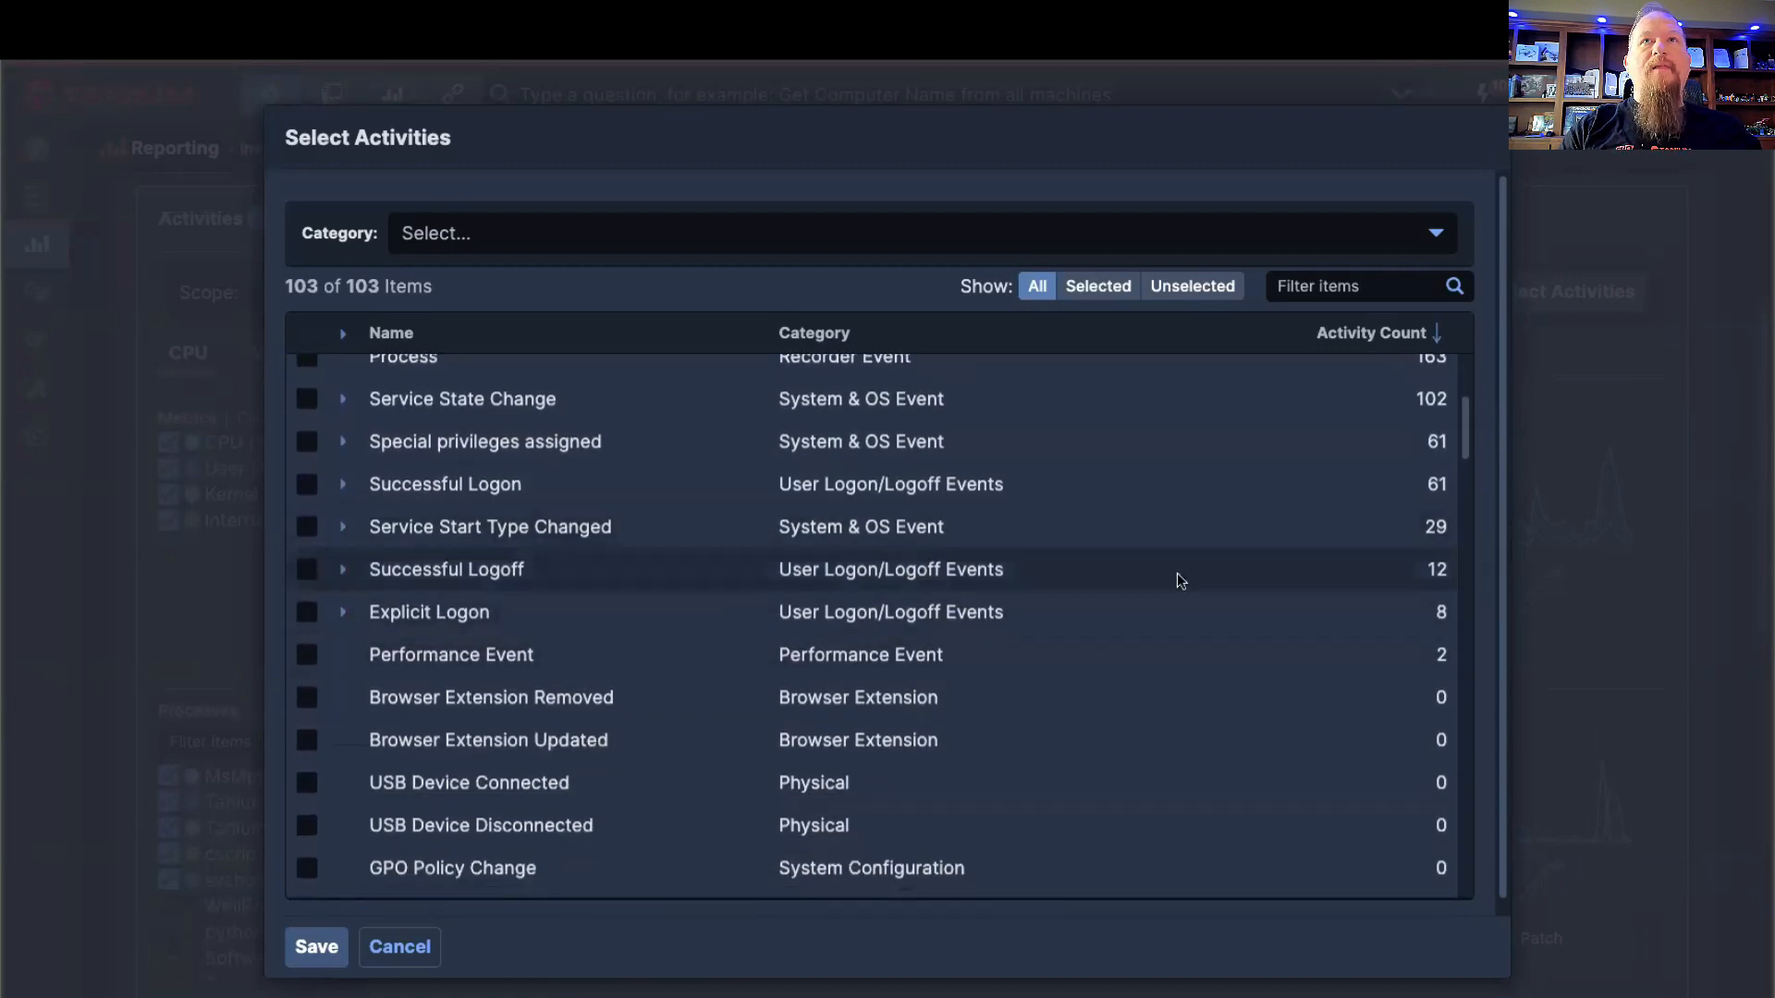
pyautogui.scroll(-3, 1063, 610)
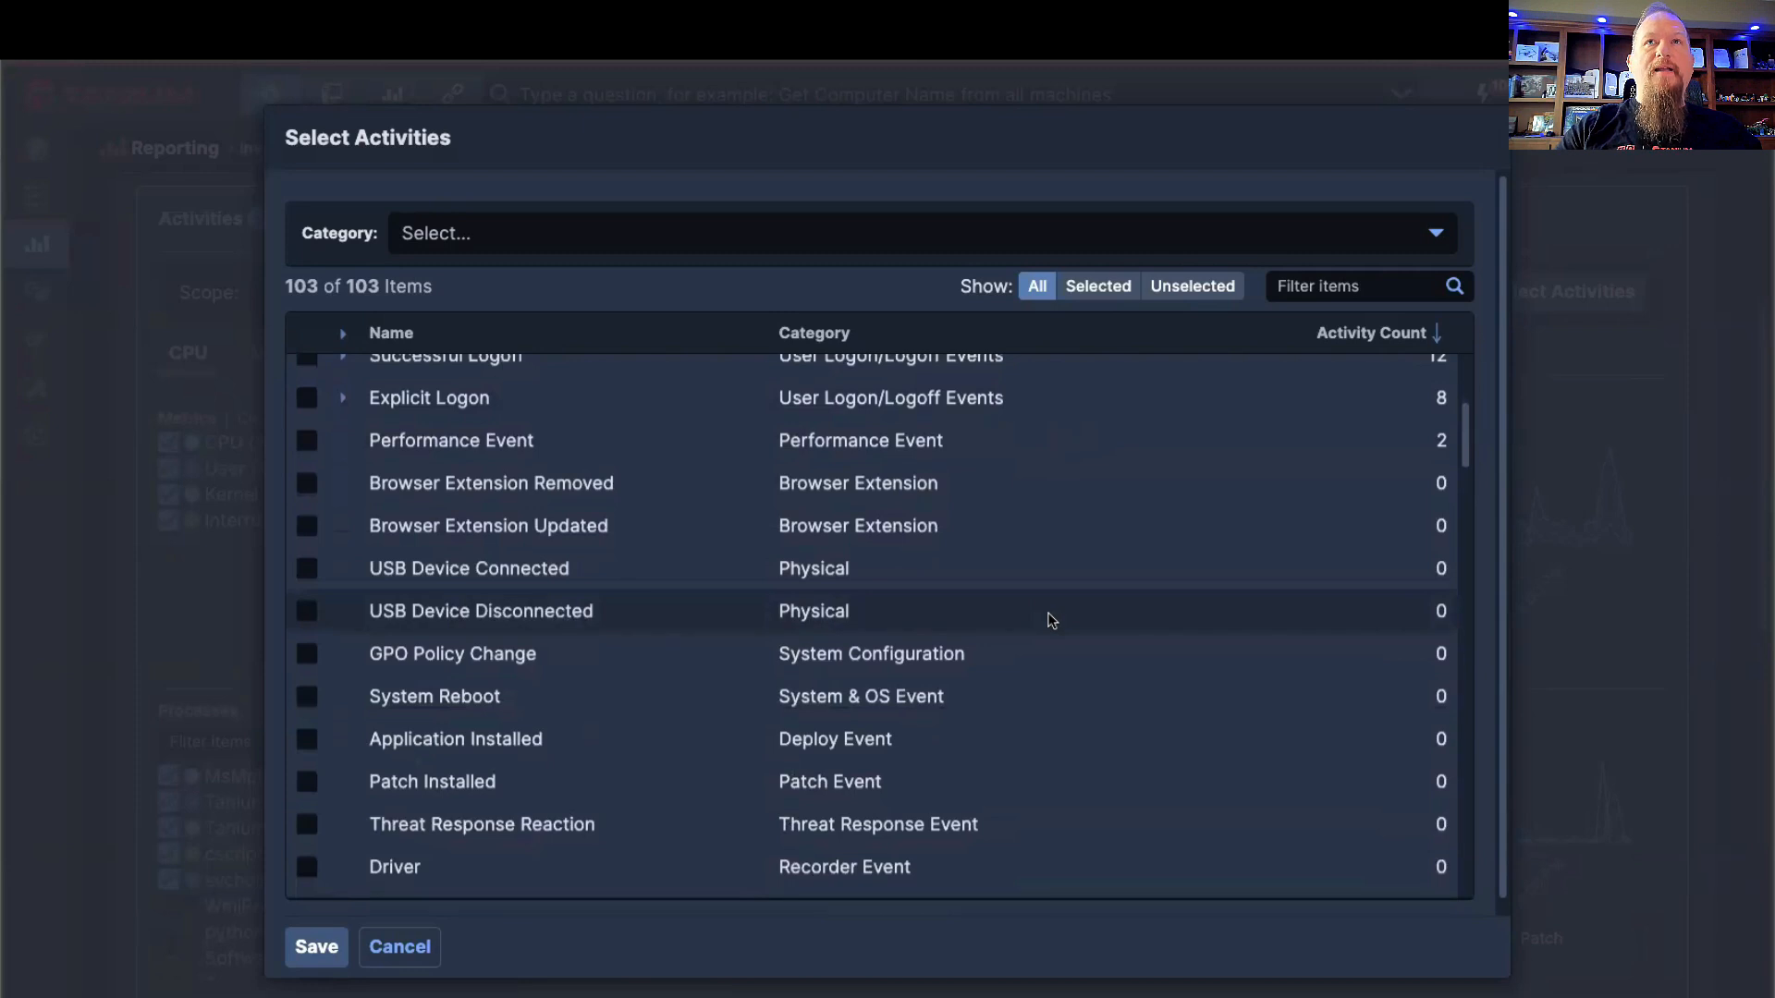
pyautogui.scroll(6, 1051, 615)
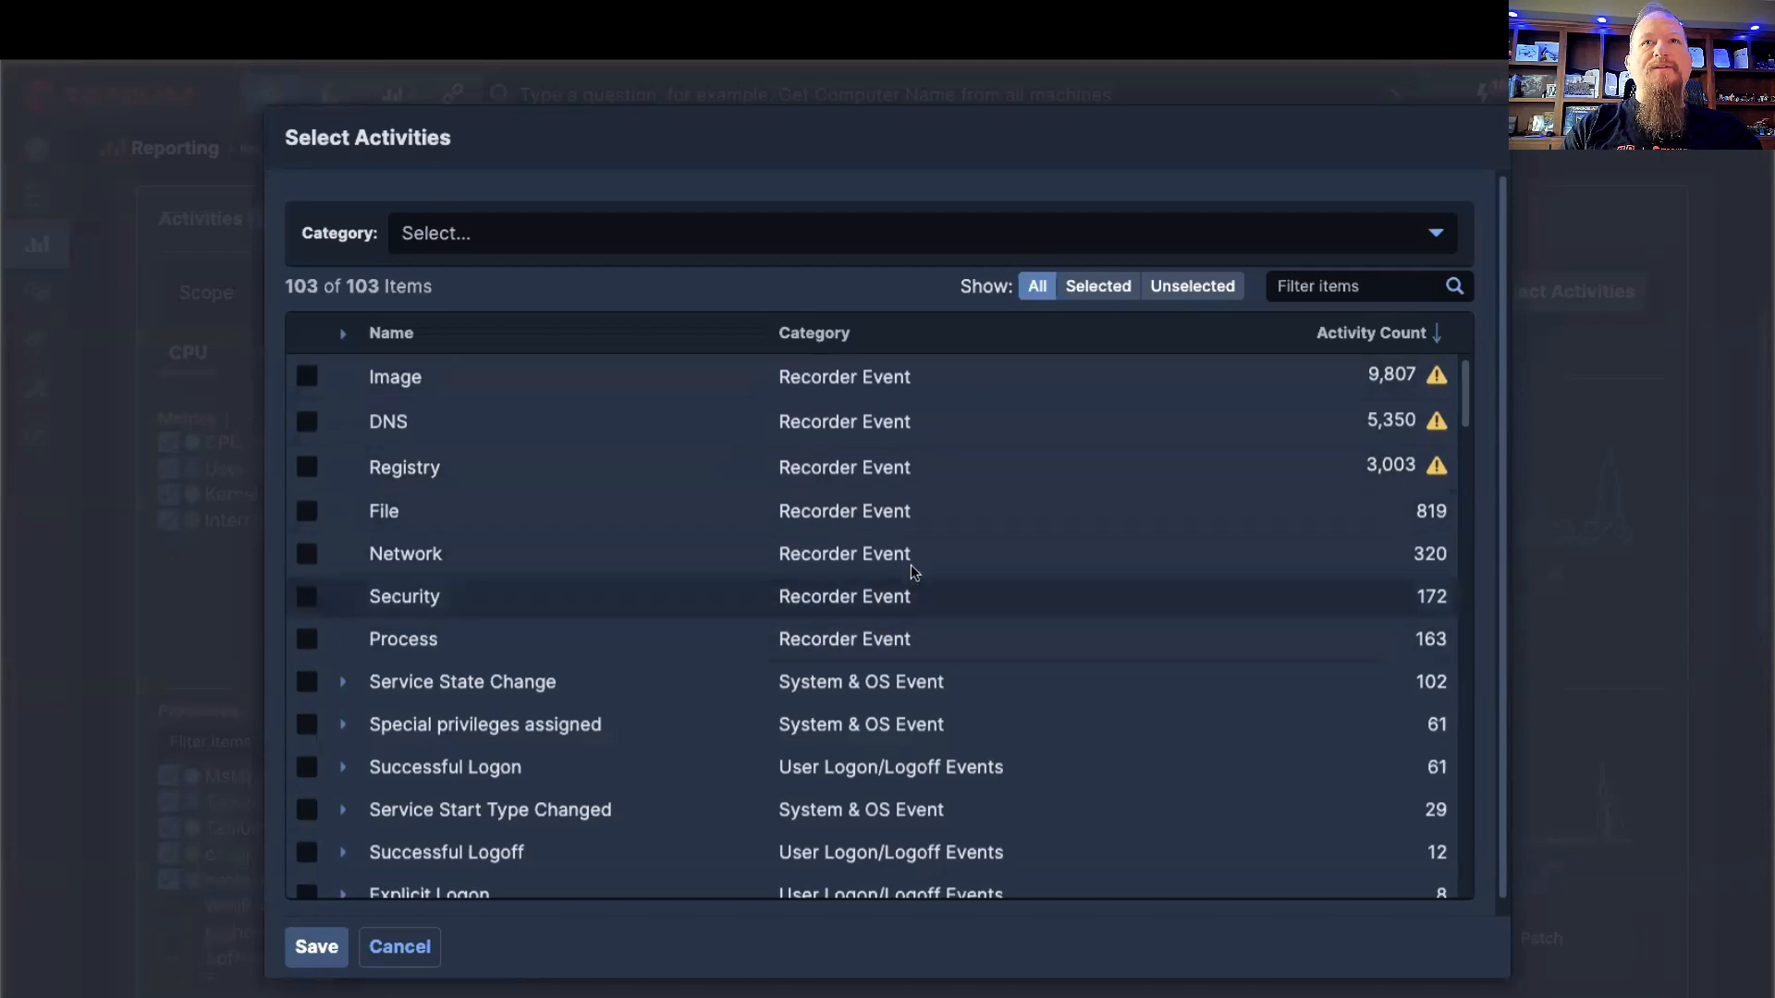
pyautogui.scroll(-1, 924, 555)
pyautogui.scroll(-4, 929, 553)
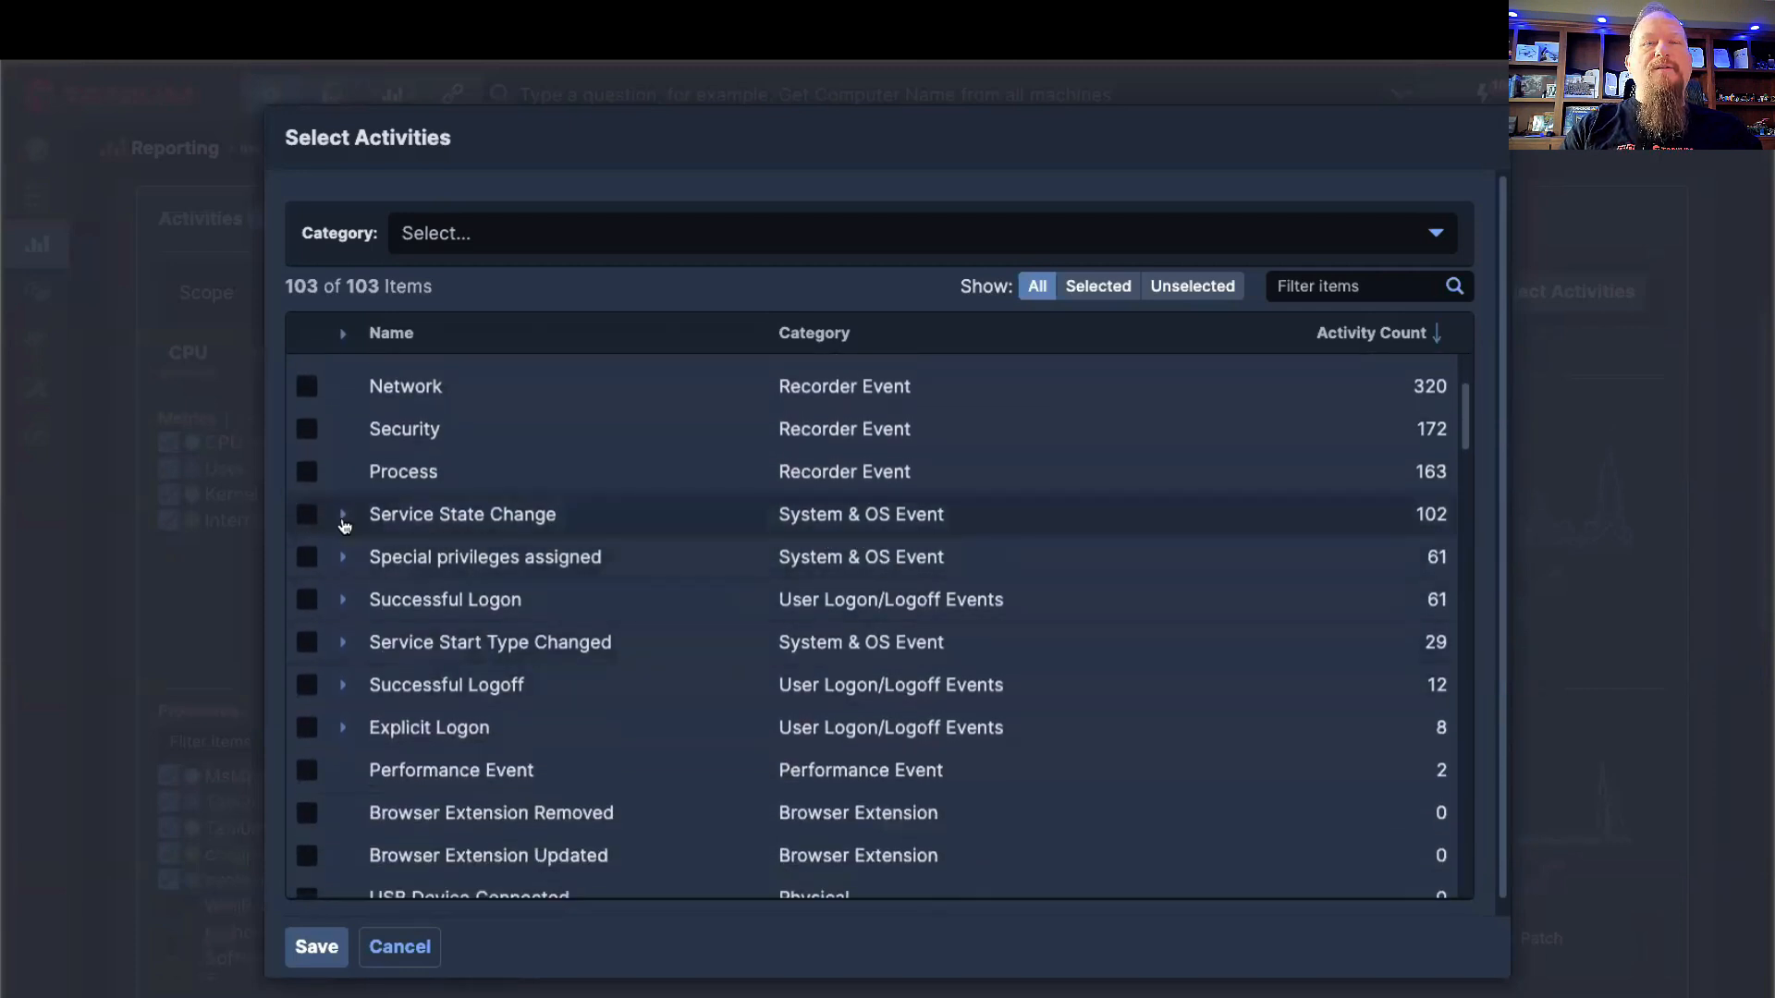
pyautogui.click(342, 516)
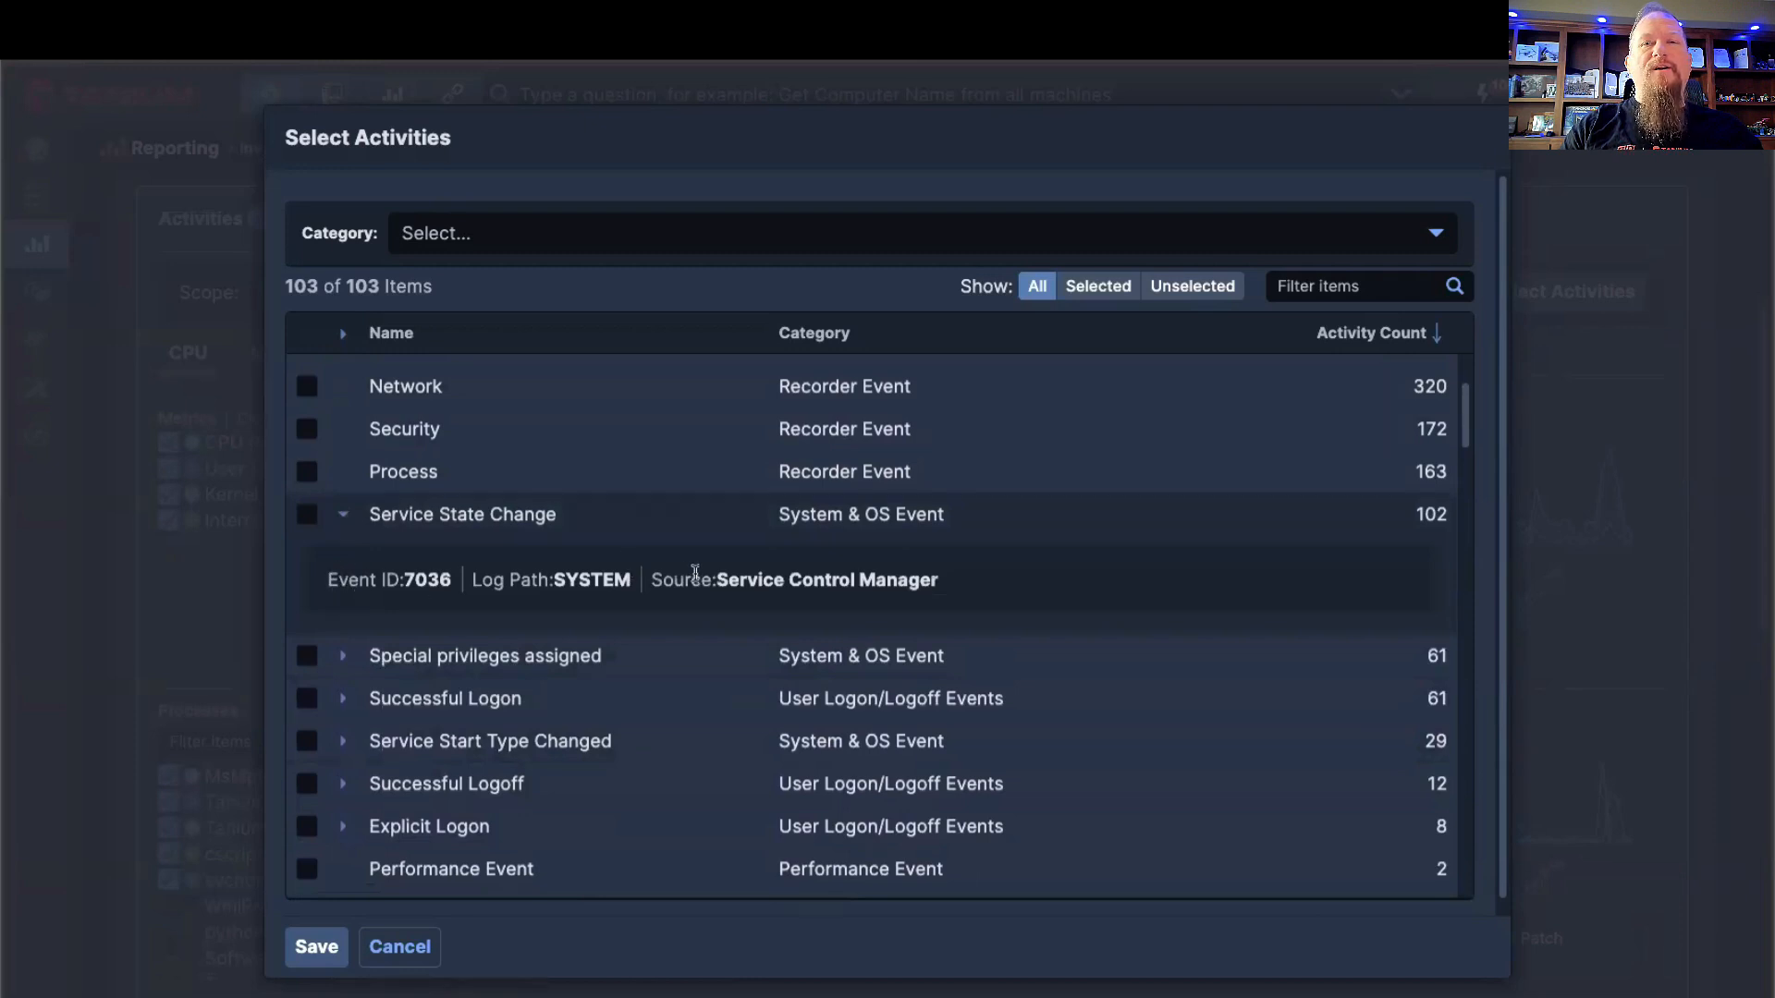
# Step: Expand the Explicit Logon event's details and review the activity types listed after it
pyautogui.scroll(-1, 663, 602)
pyautogui.scroll(-2, 663, 607)
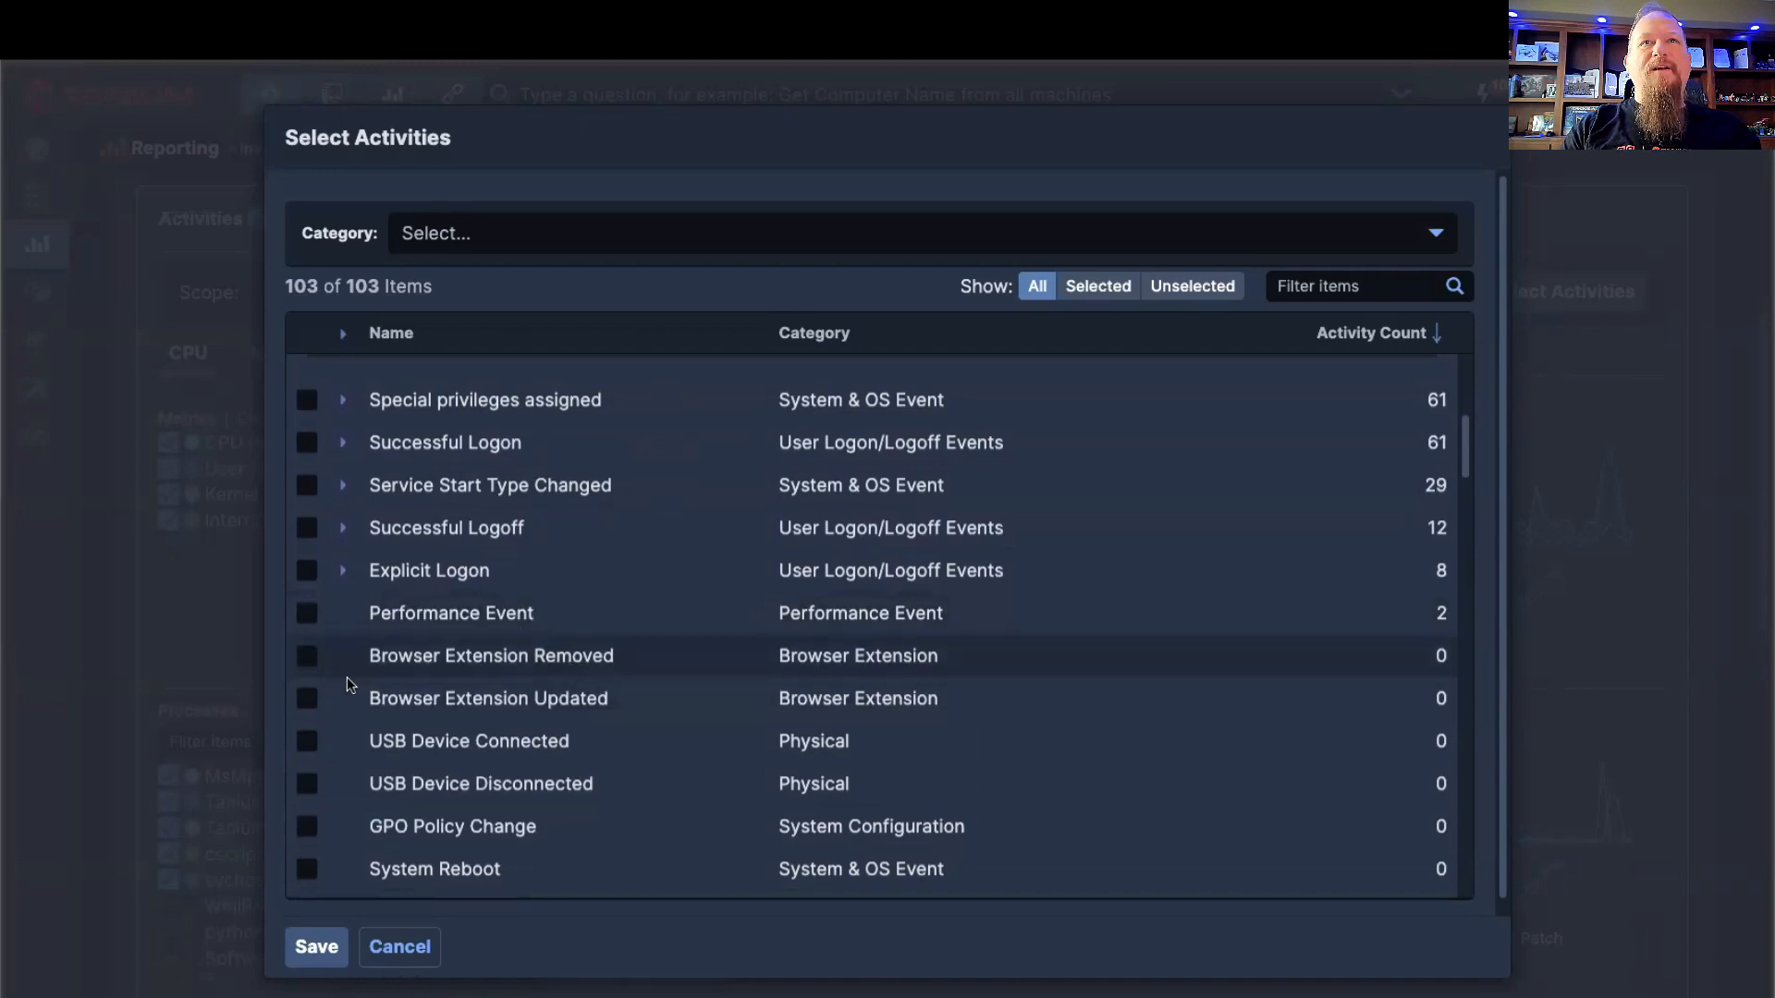
pyautogui.scroll(-1, 398, 698)
pyautogui.scroll(-5, 445, 710)
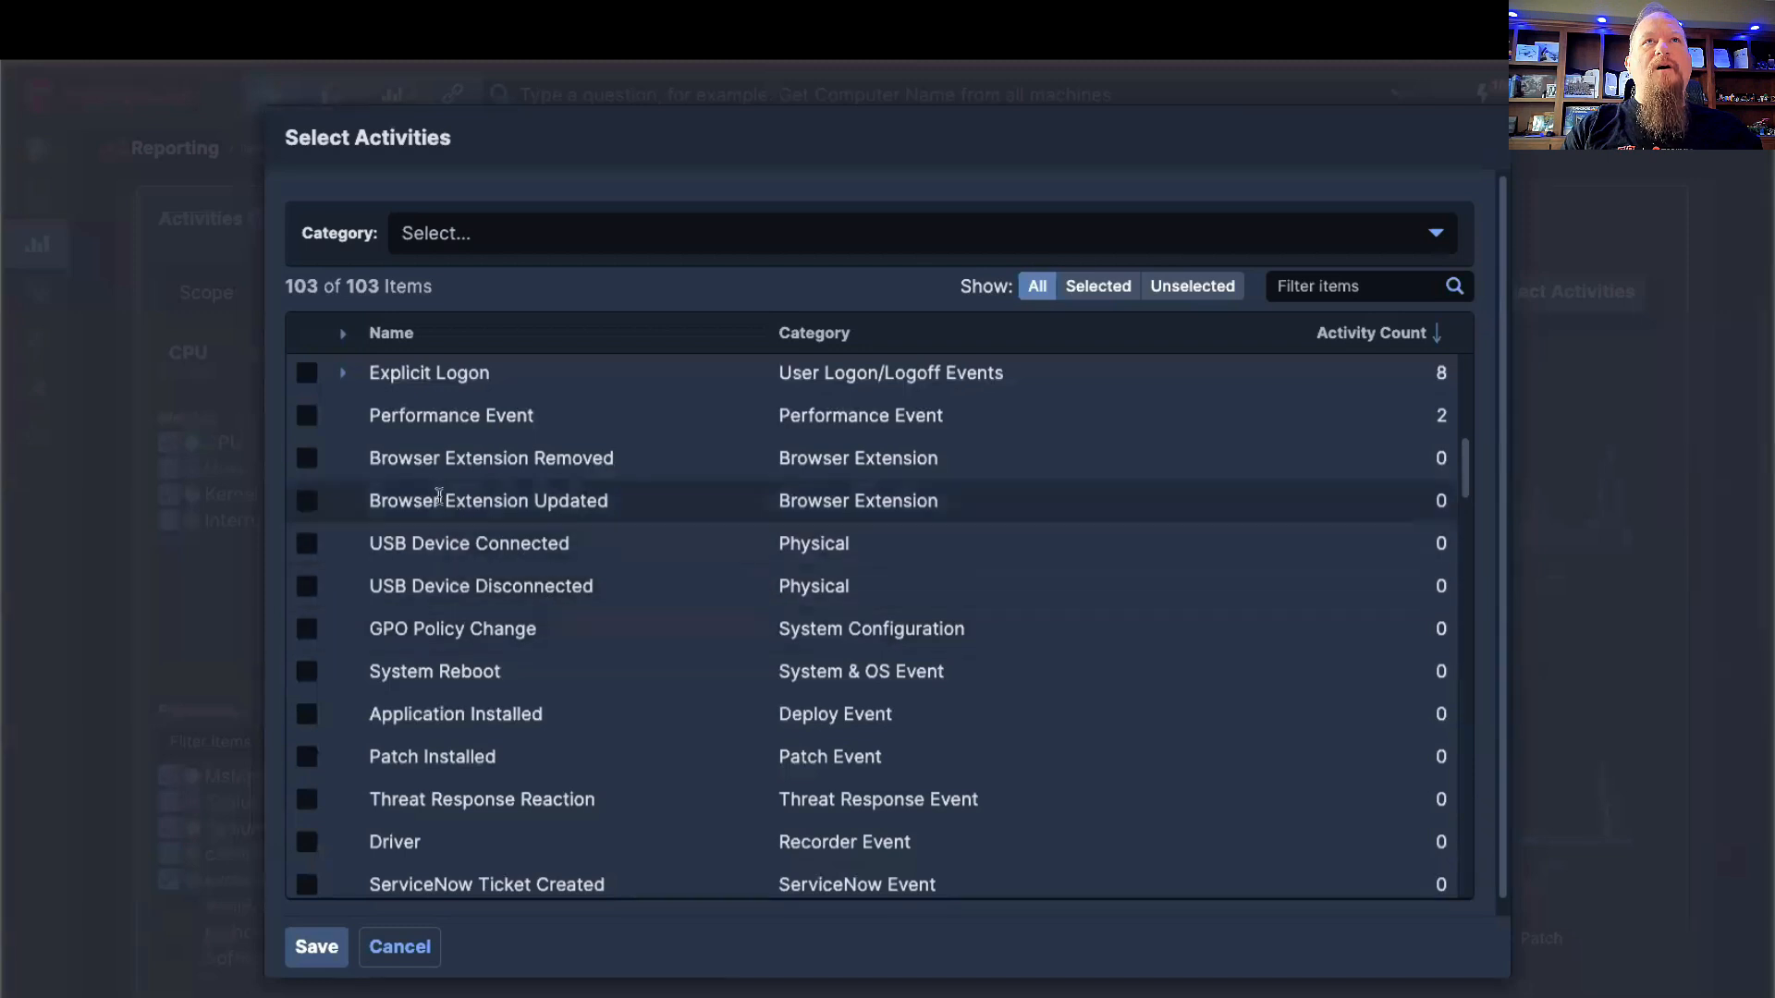
pyautogui.click(343, 376)
pyautogui.doubleClick(399, 373)
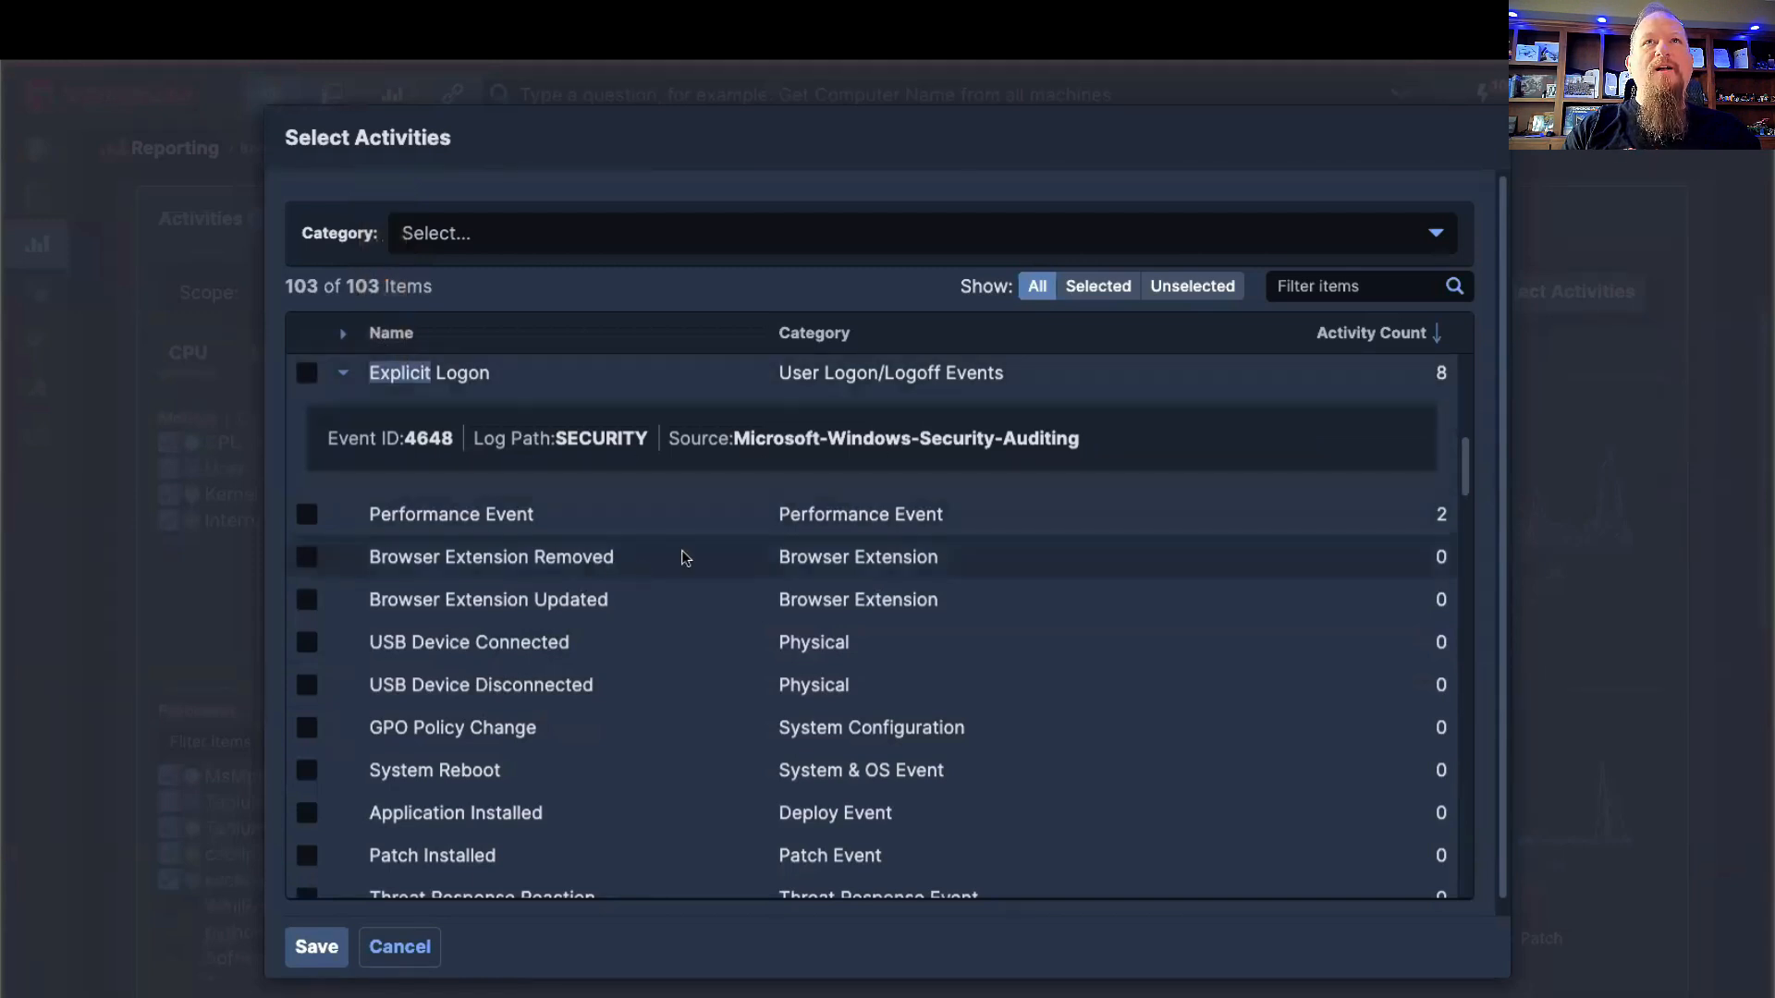
pyautogui.scroll(-1, 582, 536)
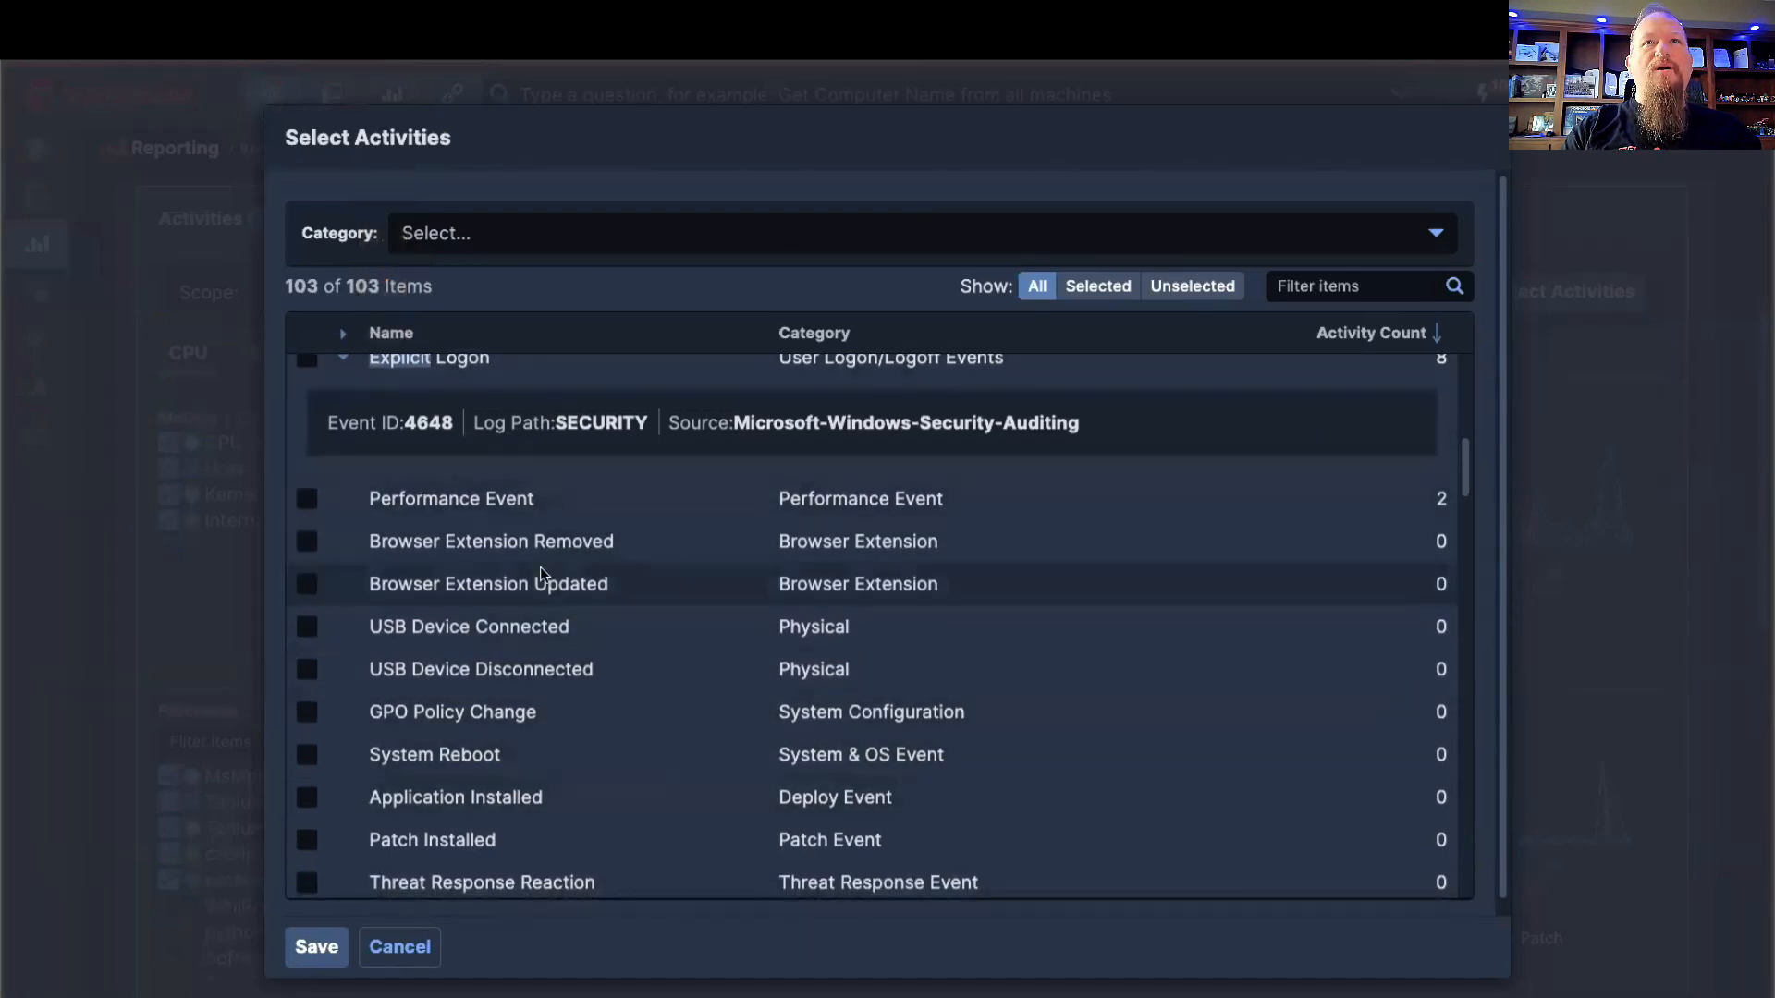
pyautogui.scroll(-2, 625, 595)
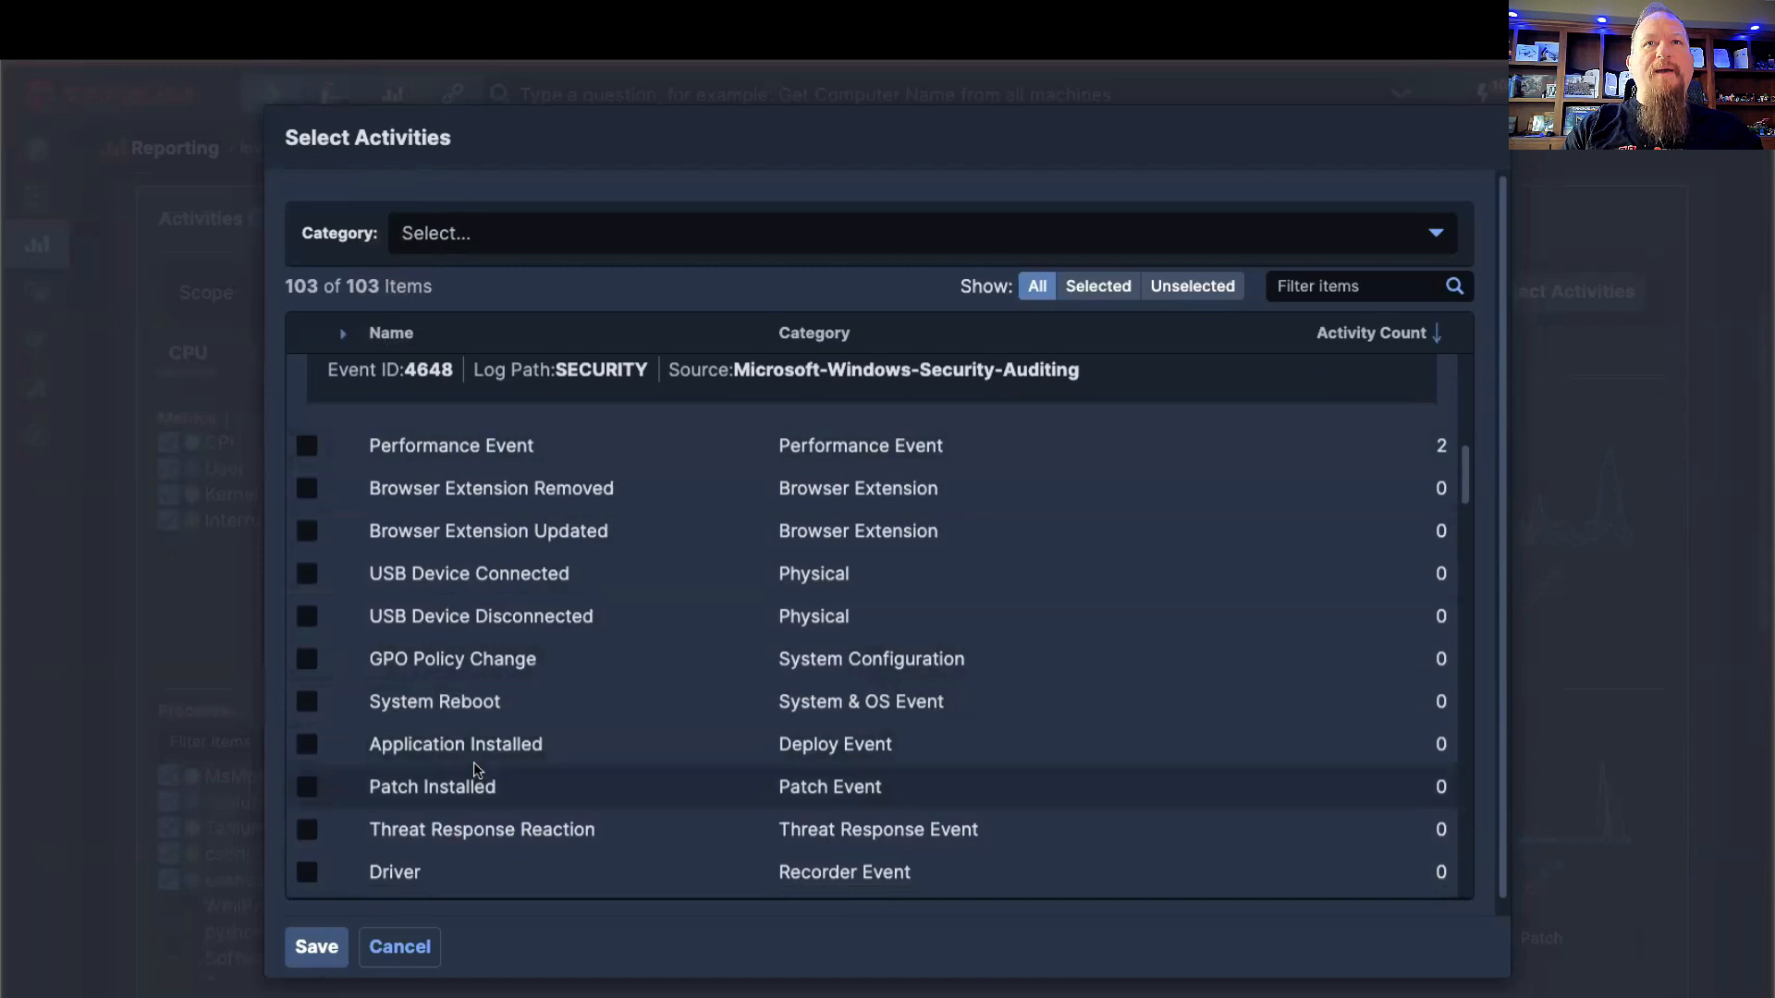
pyautogui.scroll(-1, 473, 762)
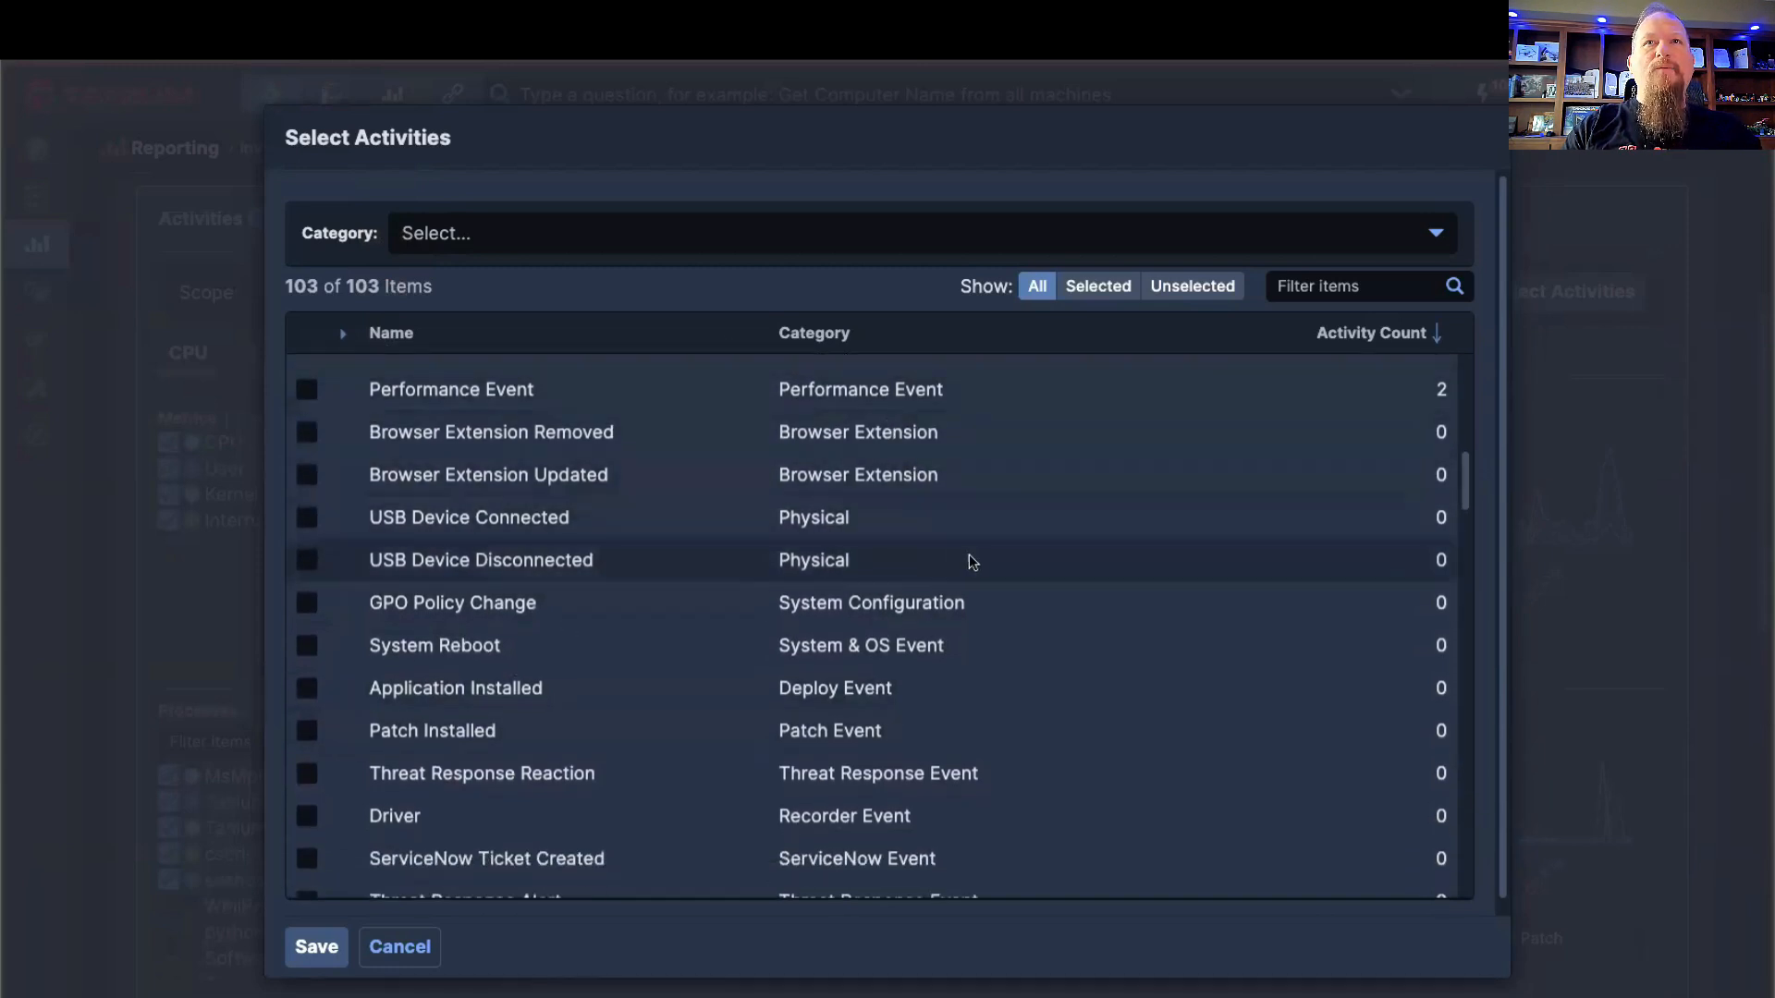
pyautogui.scroll(1, 968, 554)
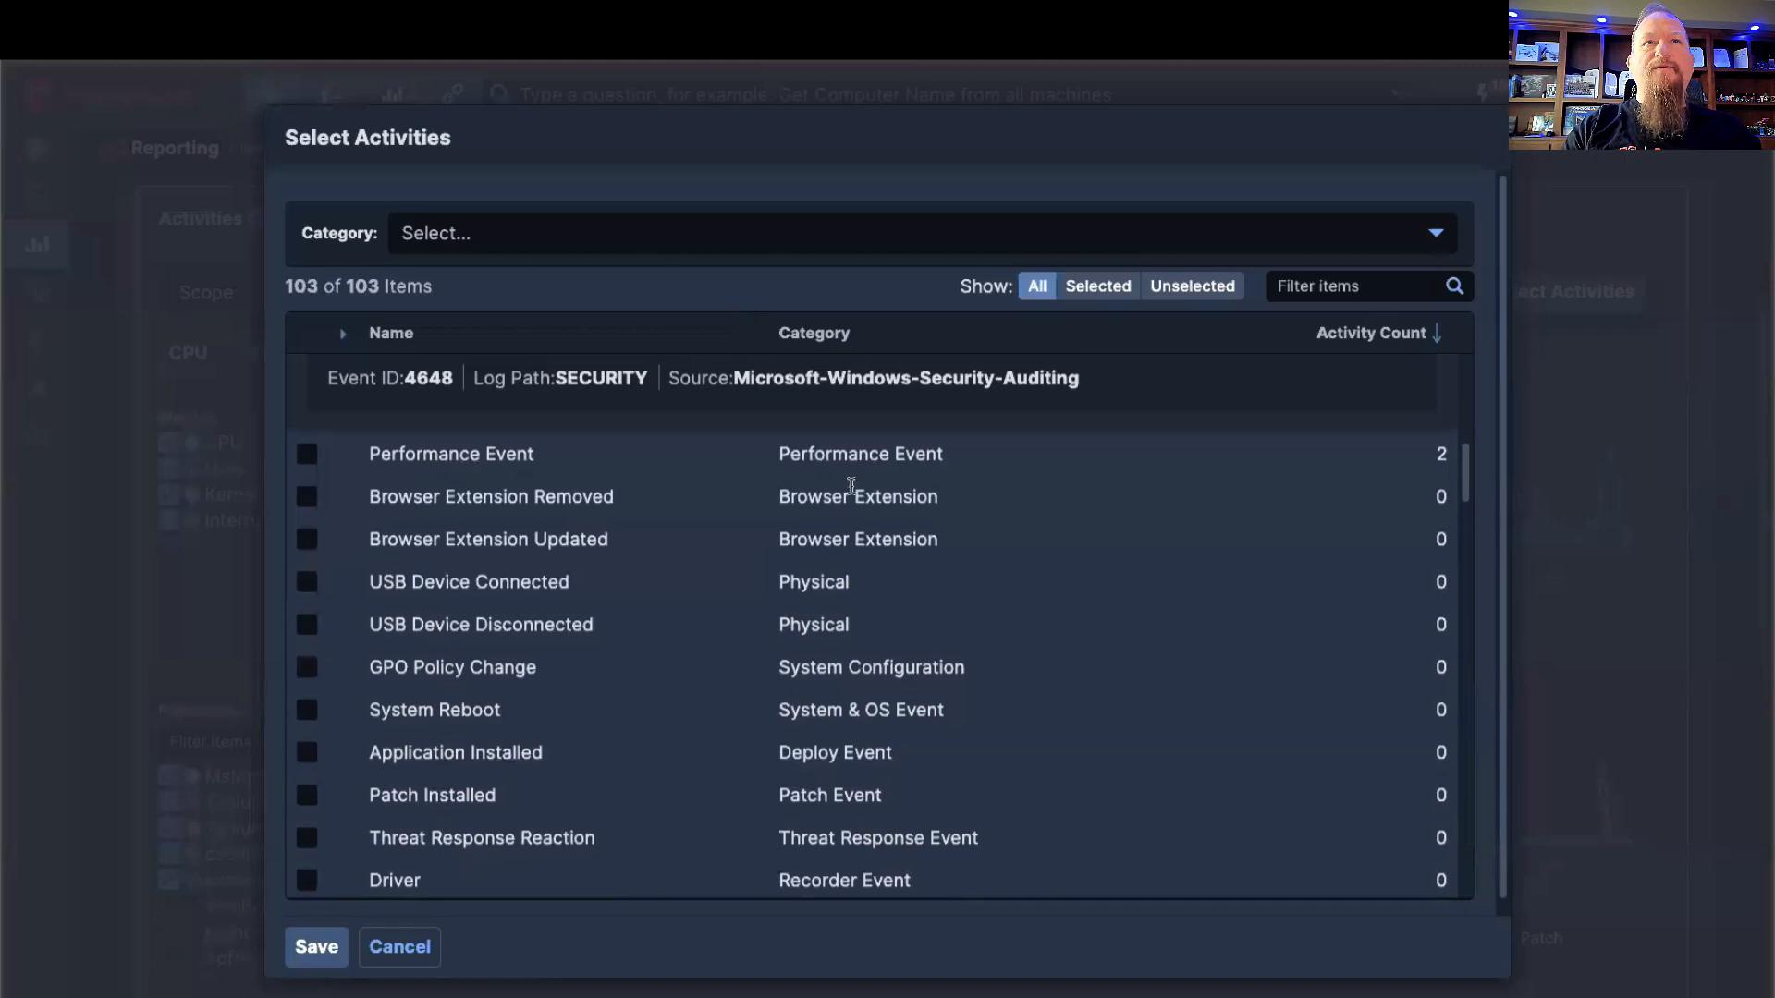
# Step: Look through the category filter options without choosing one and return to the start of the activity list
pyautogui.click(738, 236)
pyautogui.scroll(-2, 832, 416)
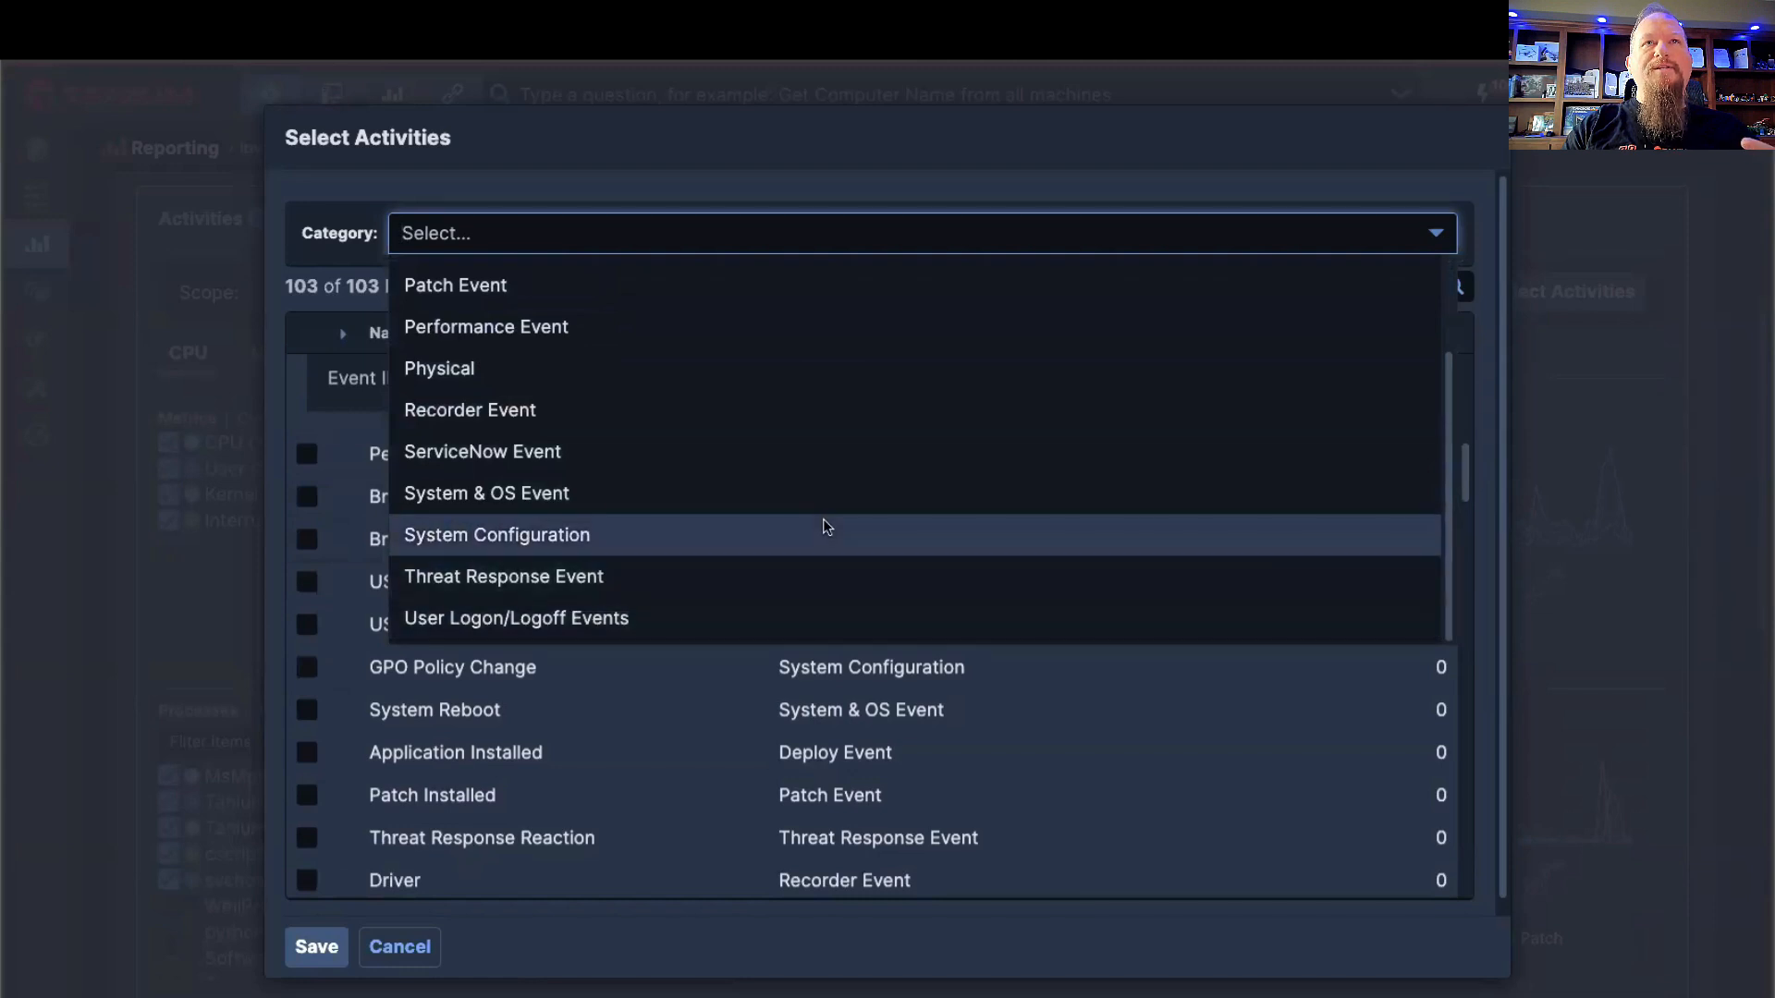
pyautogui.click(806, 186)
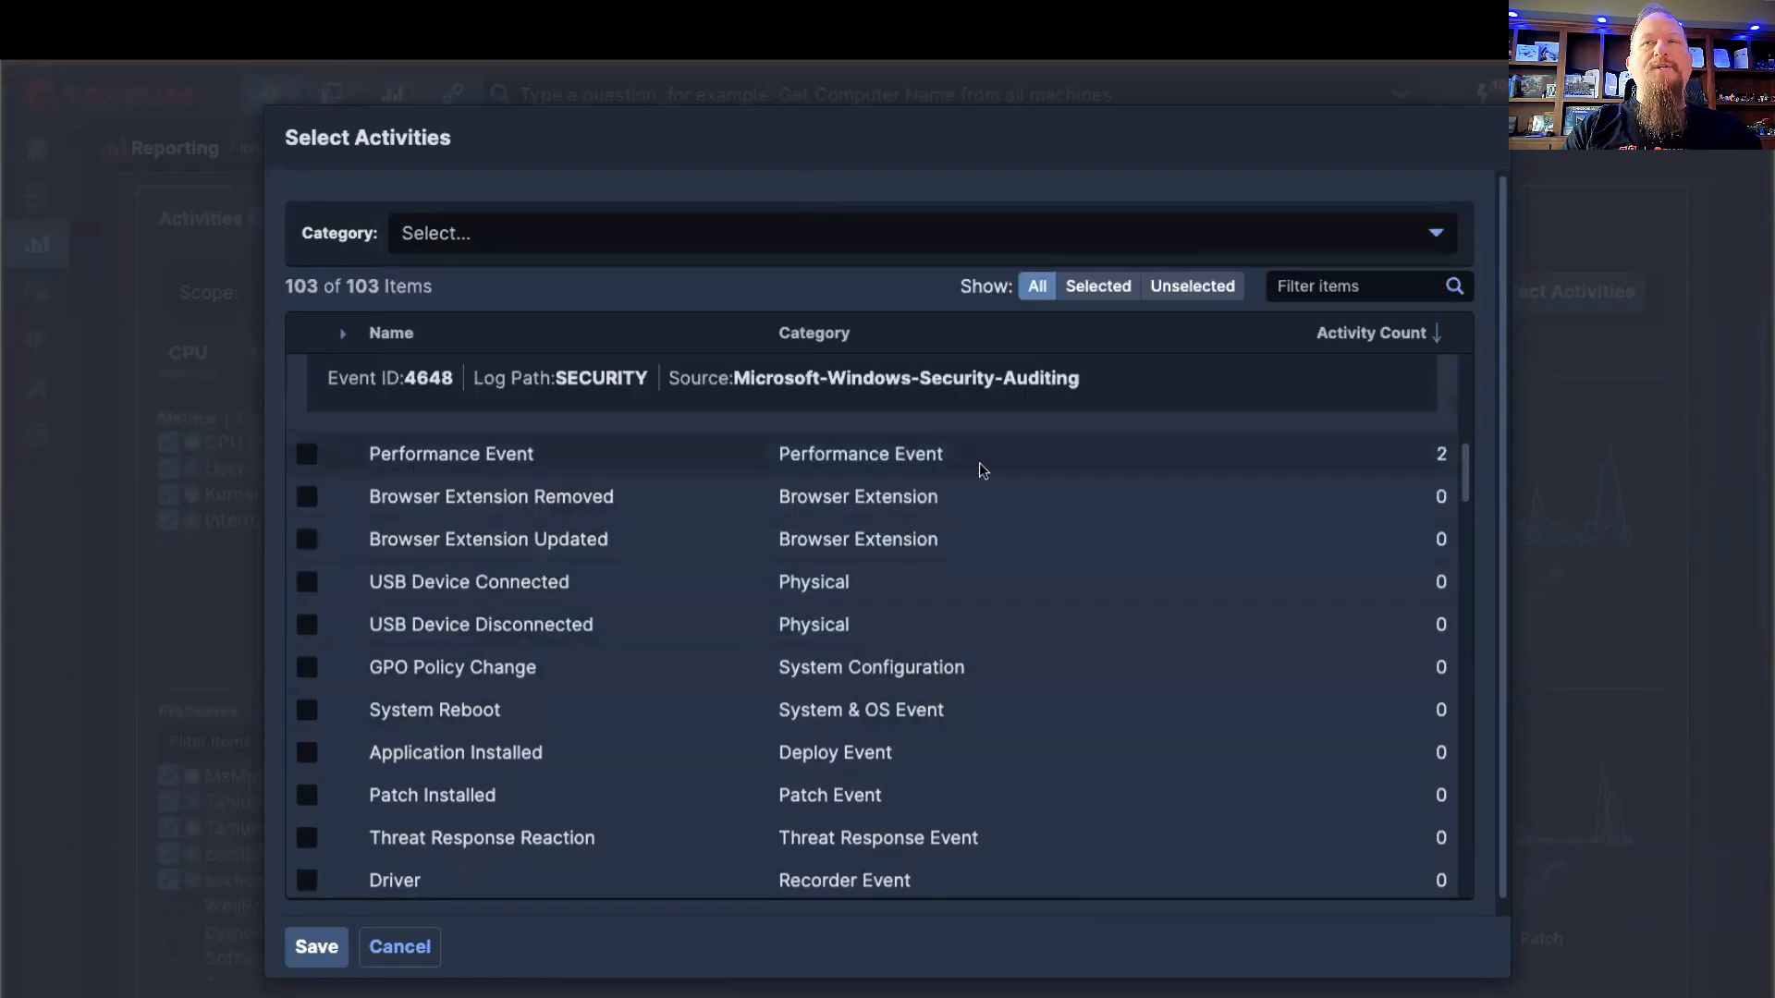
pyautogui.scroll(8, 979, 477)
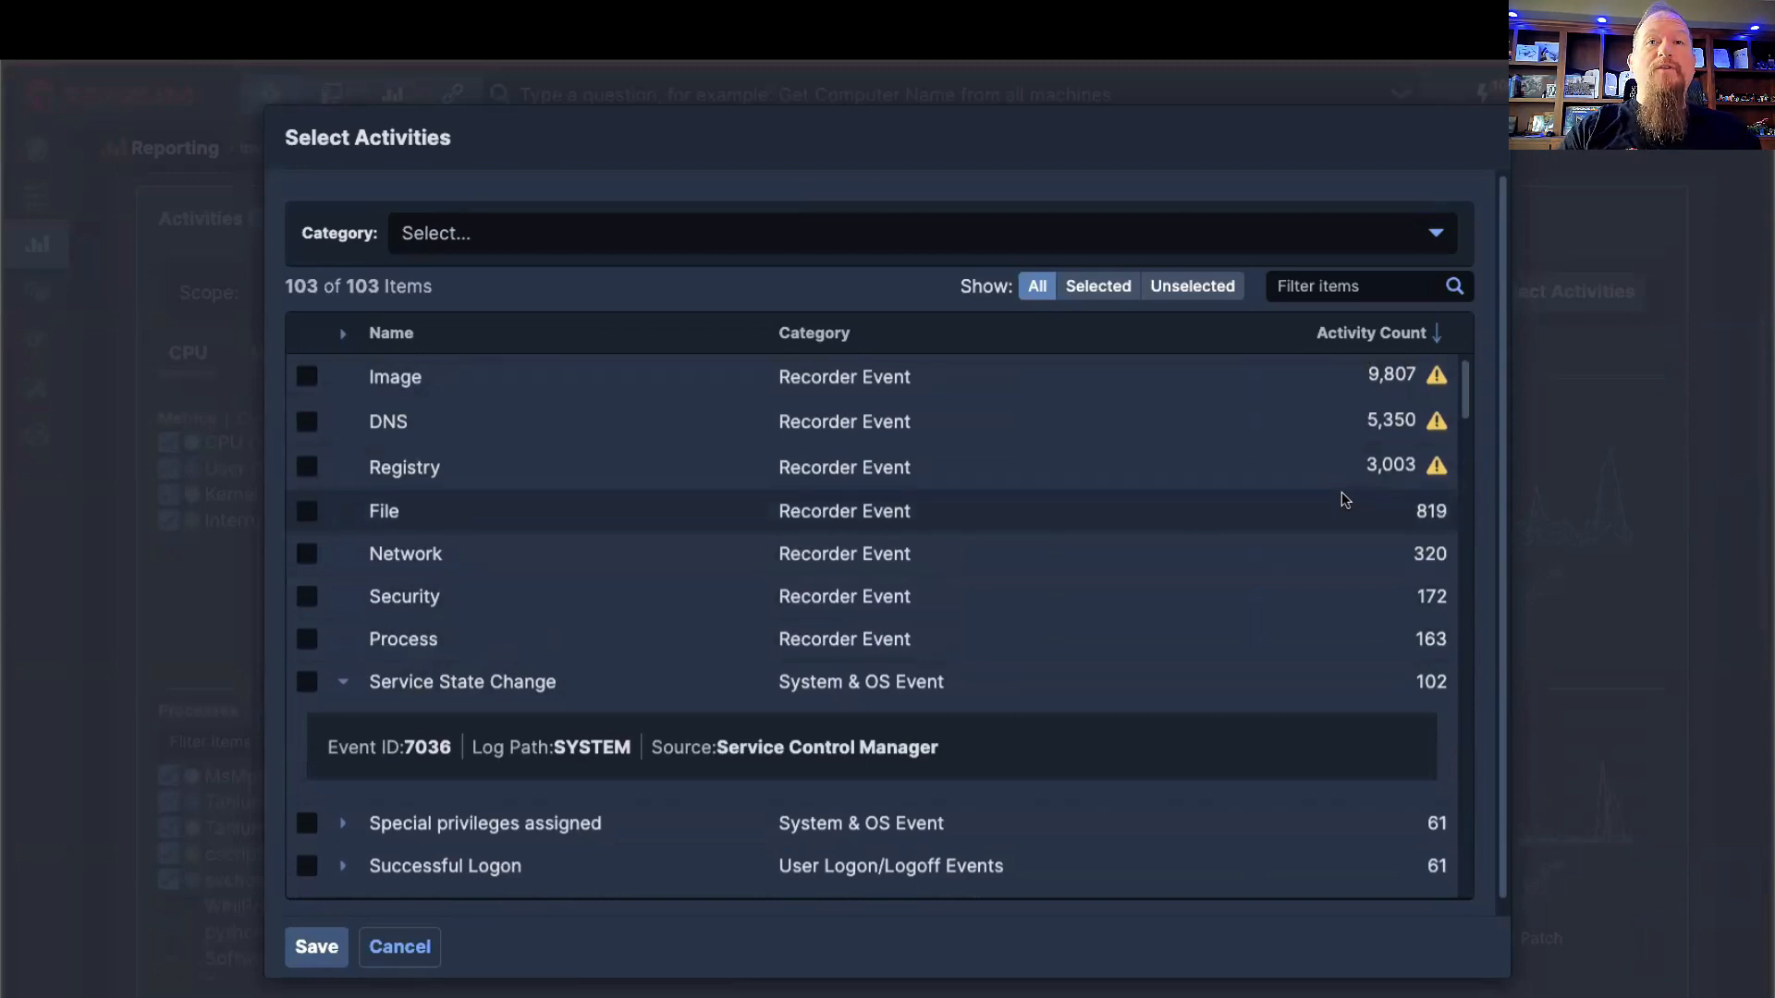
# Step: Collapse the Service State Change event's details and look through the activity types and their counts again
pyautogui.scroll(-1, 1262, 490)
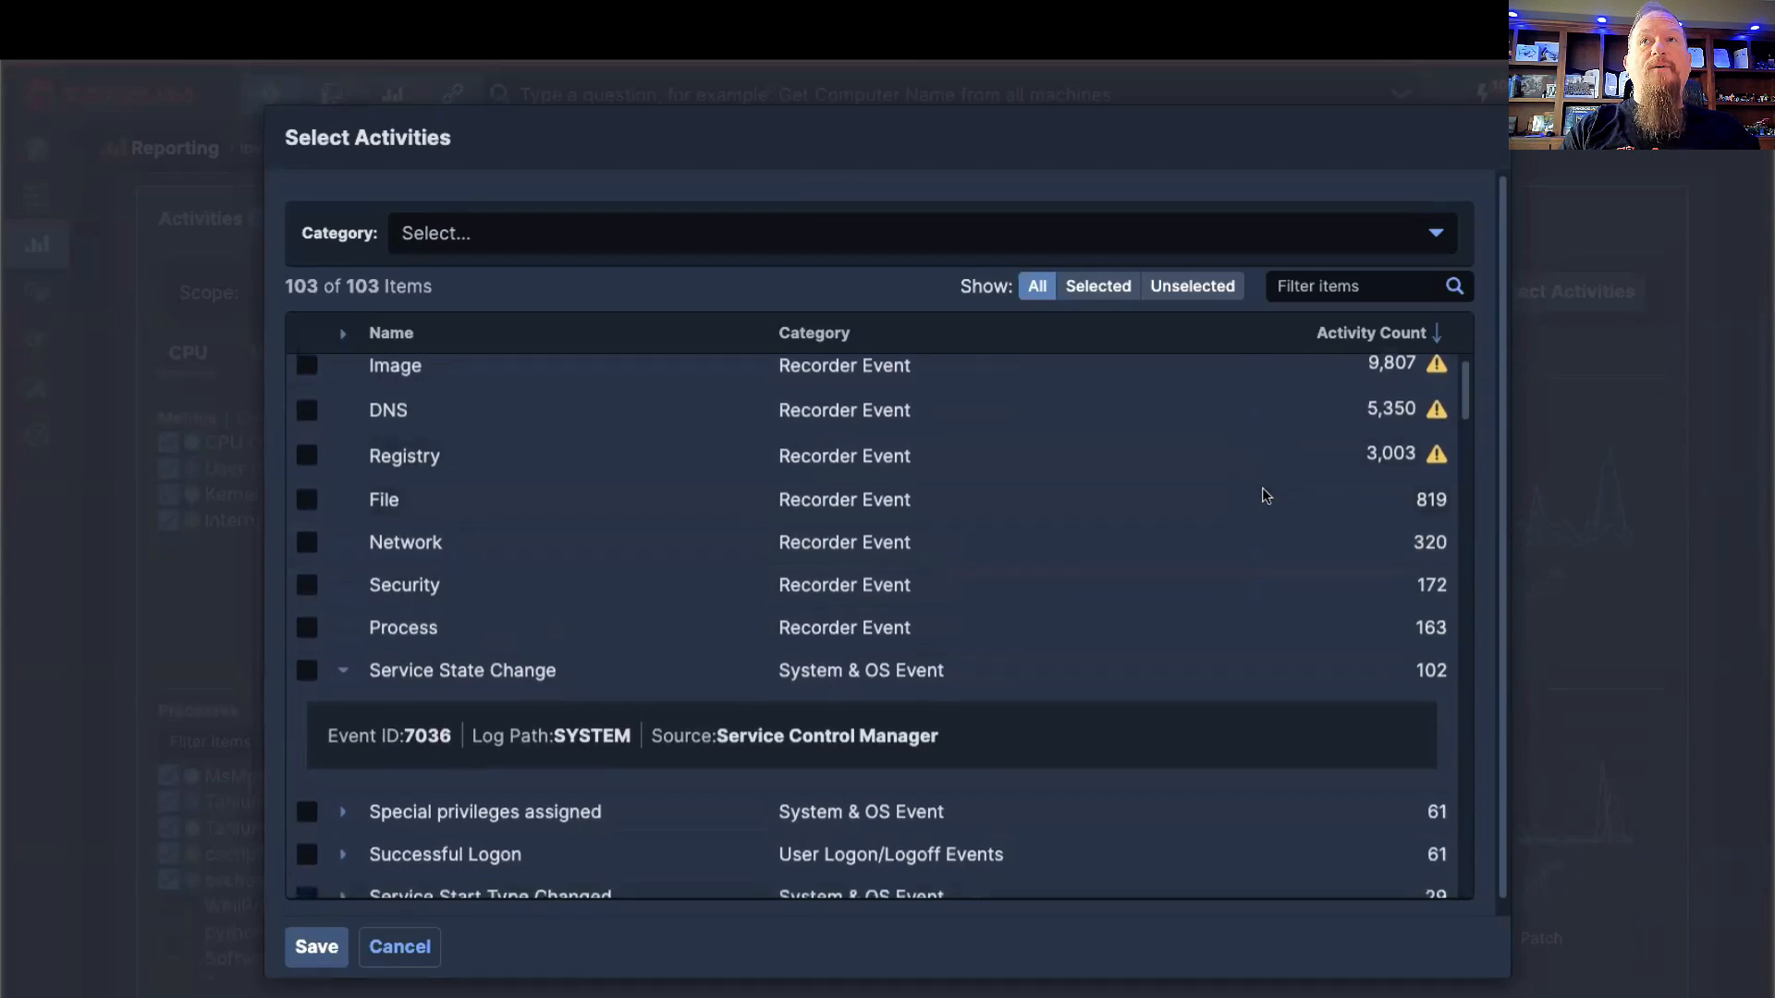
pyautogui.scroll(1, 1262, 495)
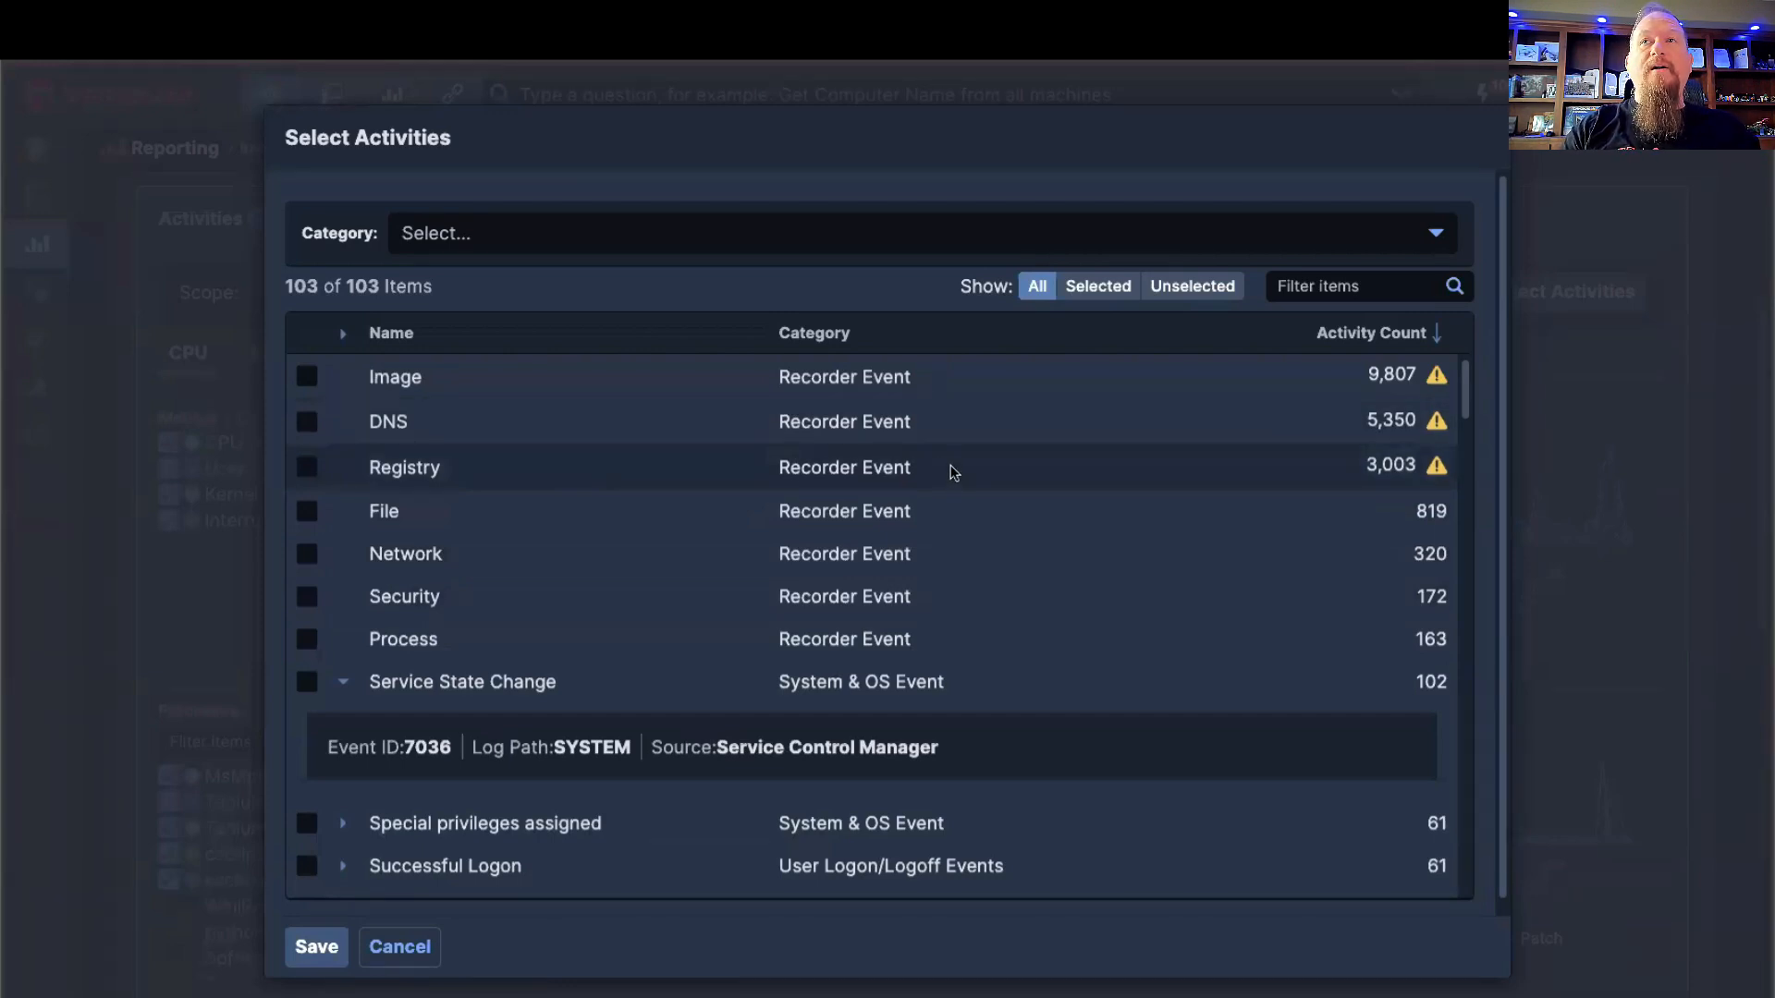
pyautogui.scroll(-1, 950, 471)
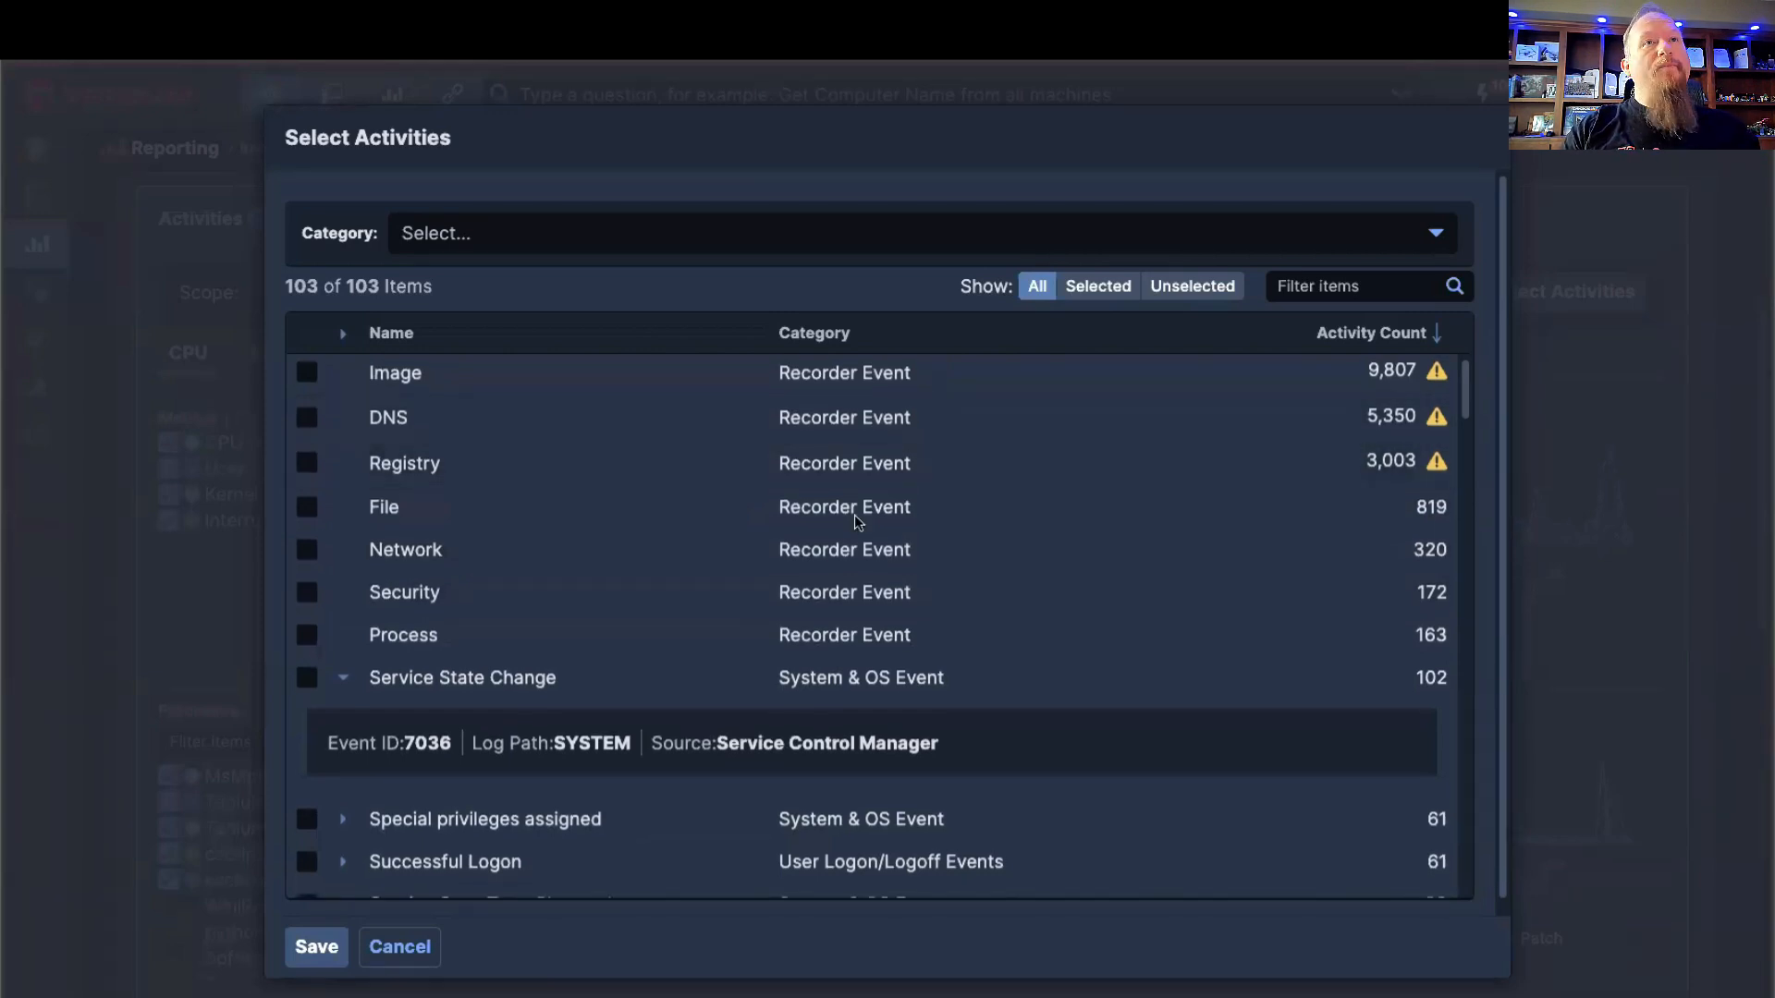
pyautogui.click(345, 680)
pyautogui.scroll(-3, 954, 487)
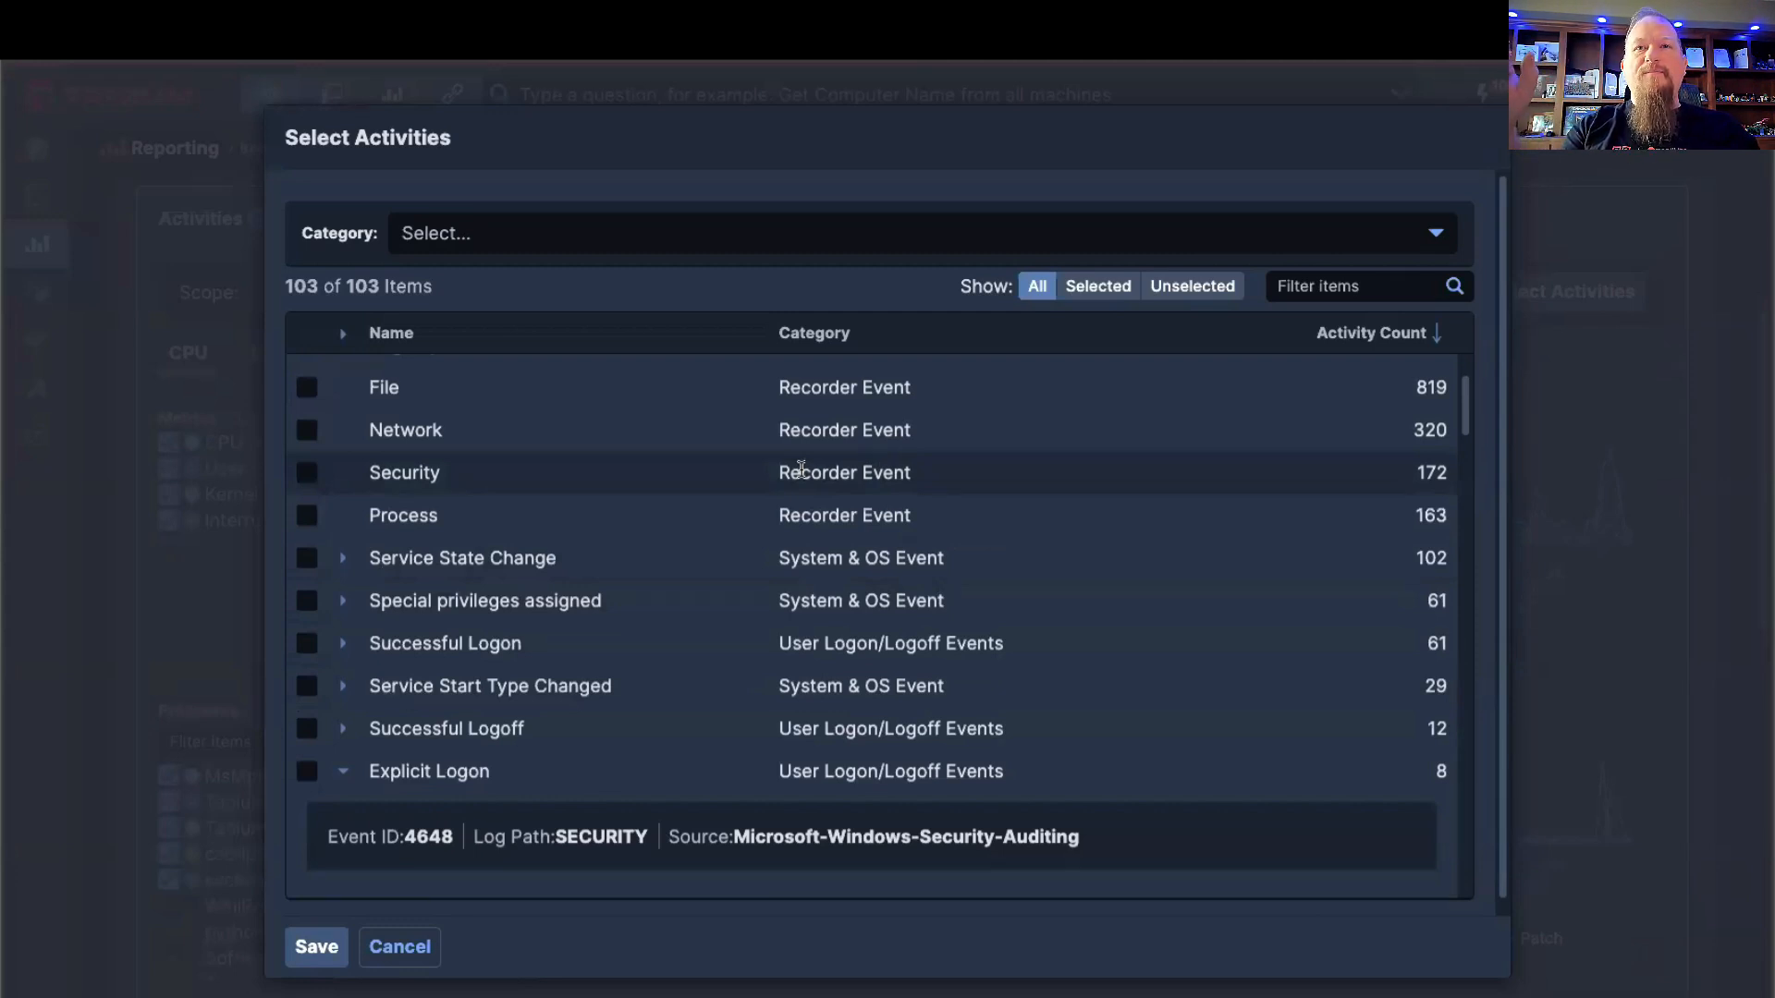
pyautogui.scroll(3, 800, 466)
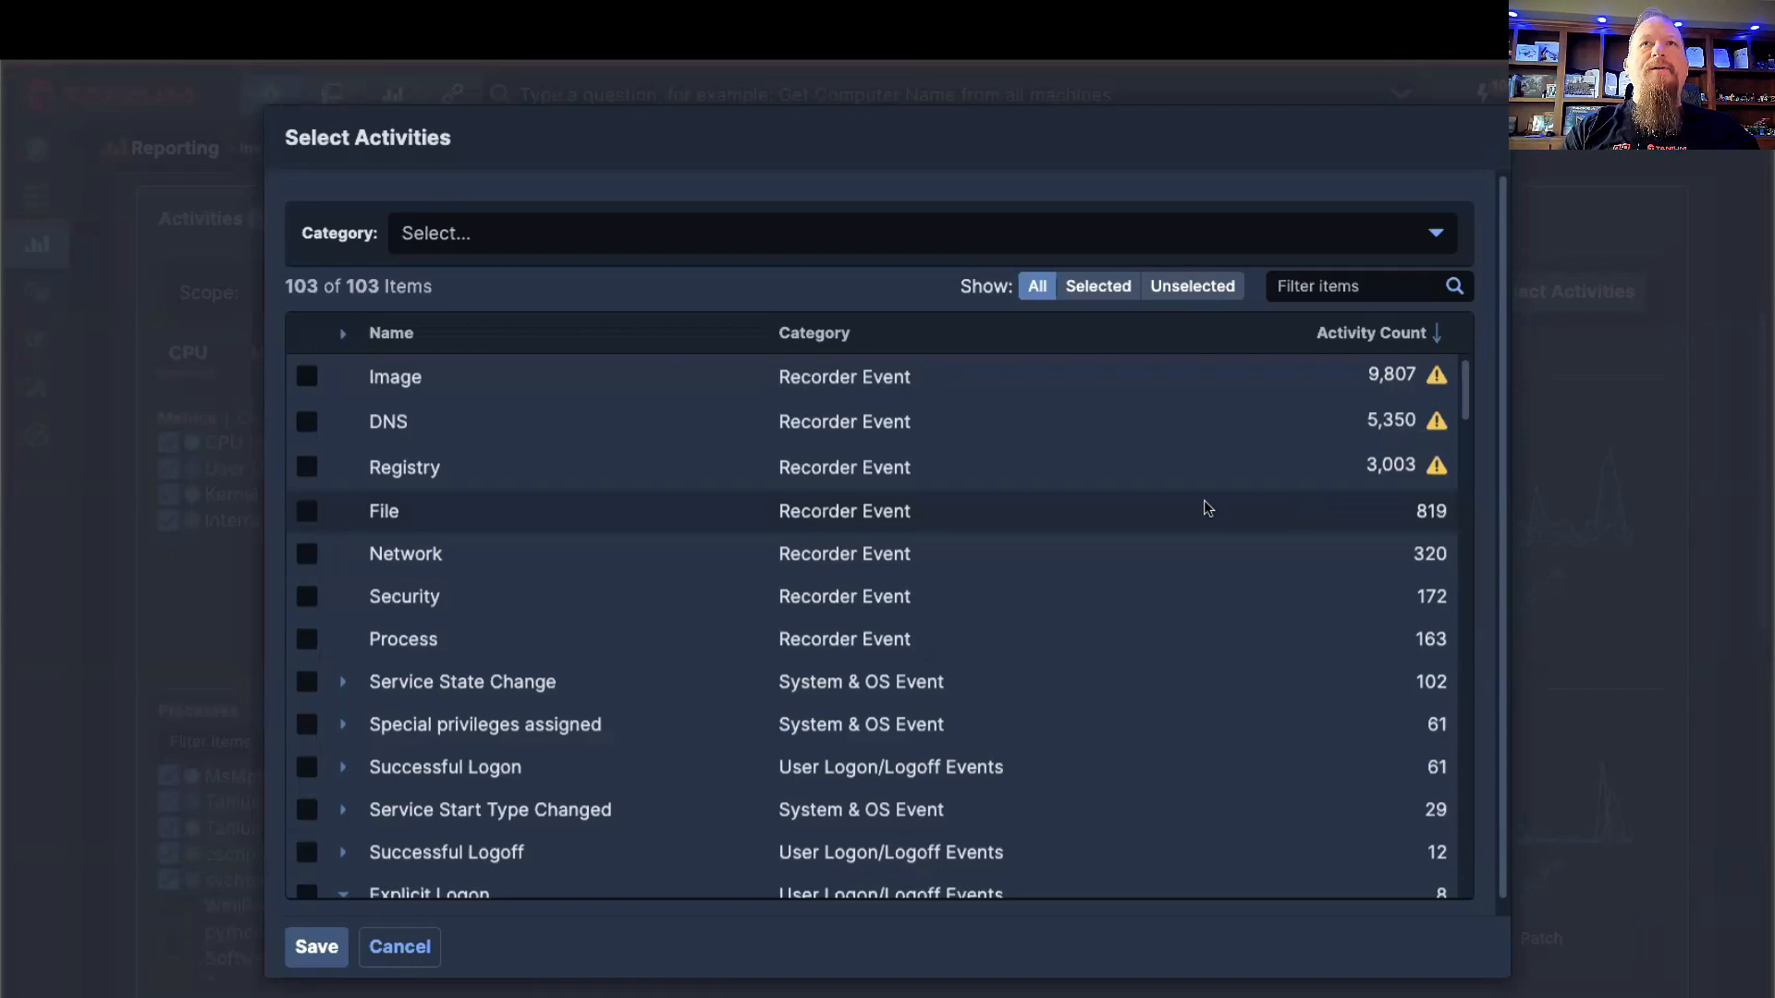
pyautogui.scroll(-3, 1149, 515)
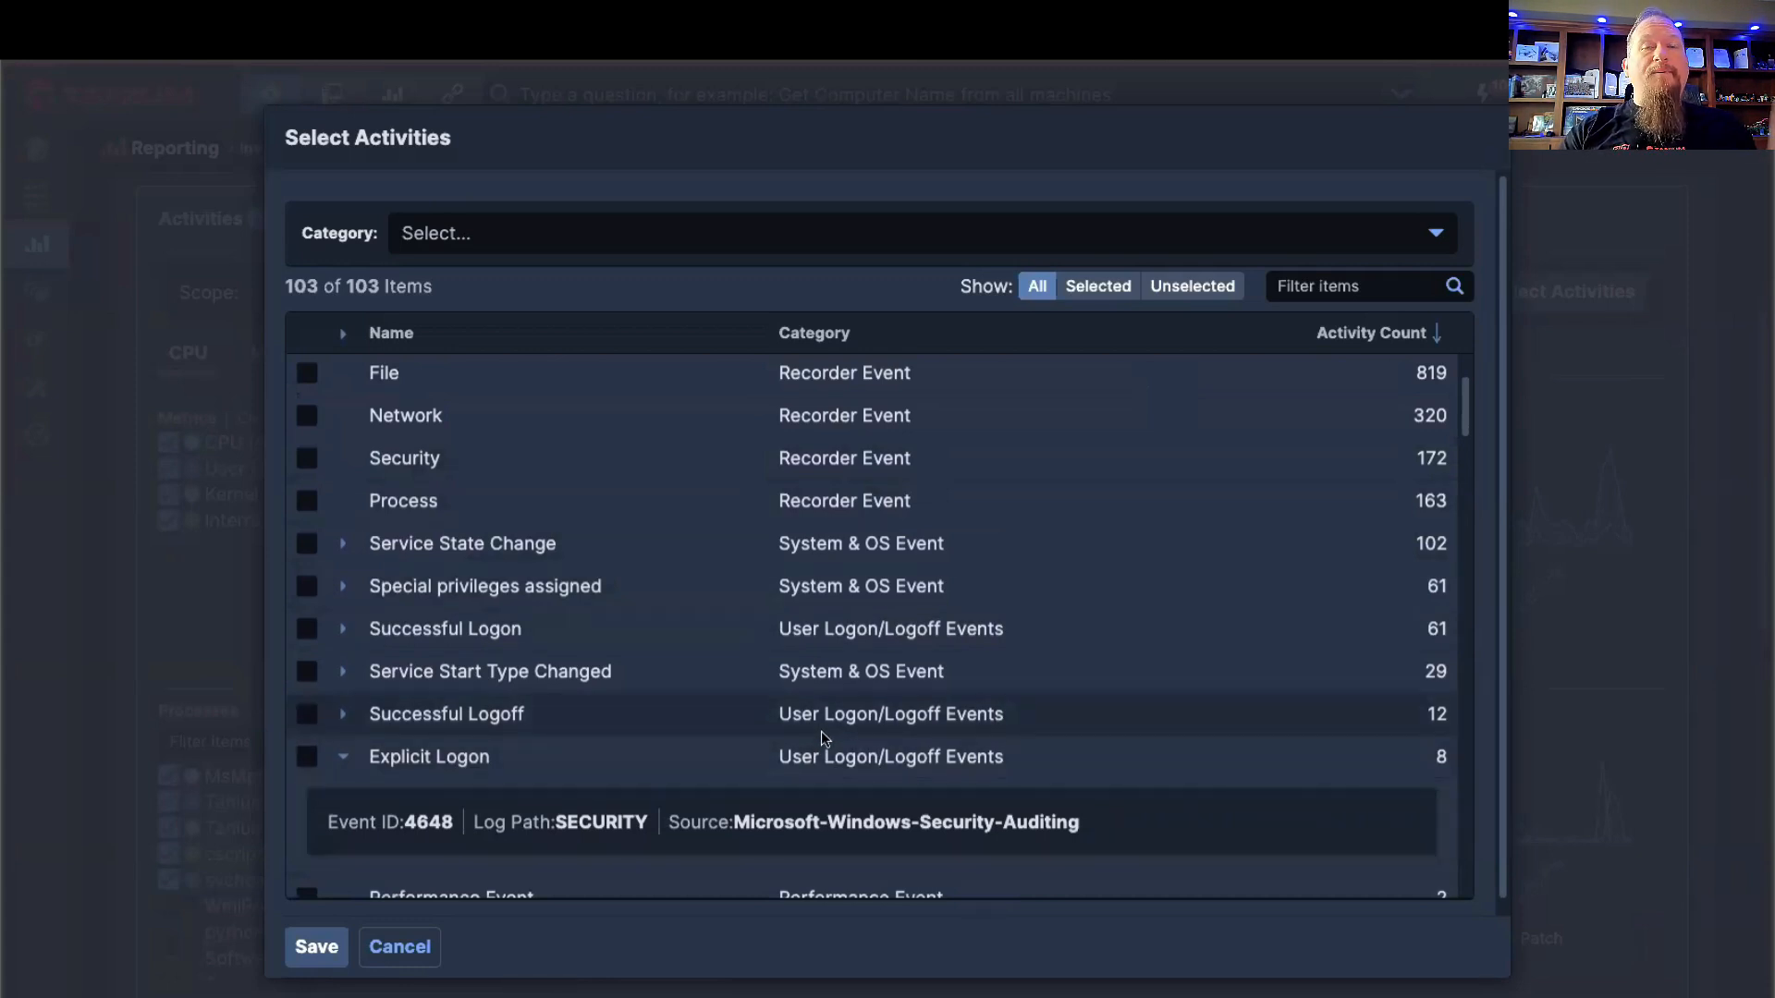
pyautogui.scroll(-4, 822, 731)
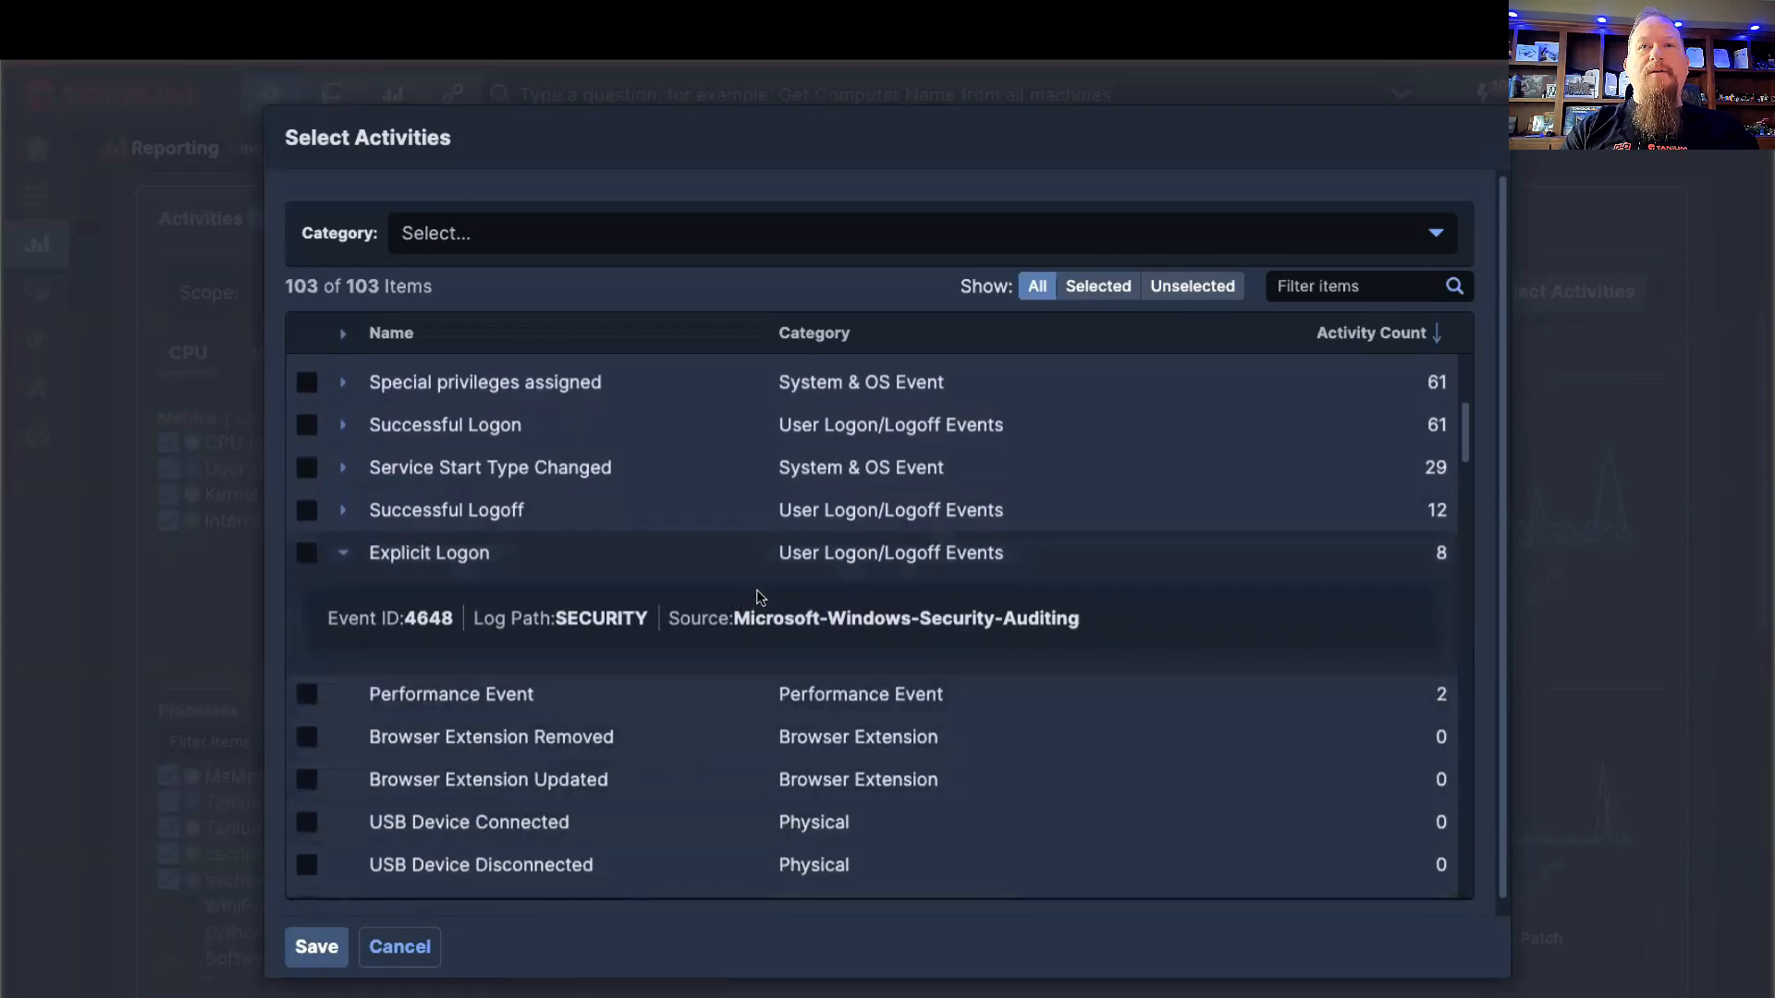
pyautogui.scroll(6, 772, 567)
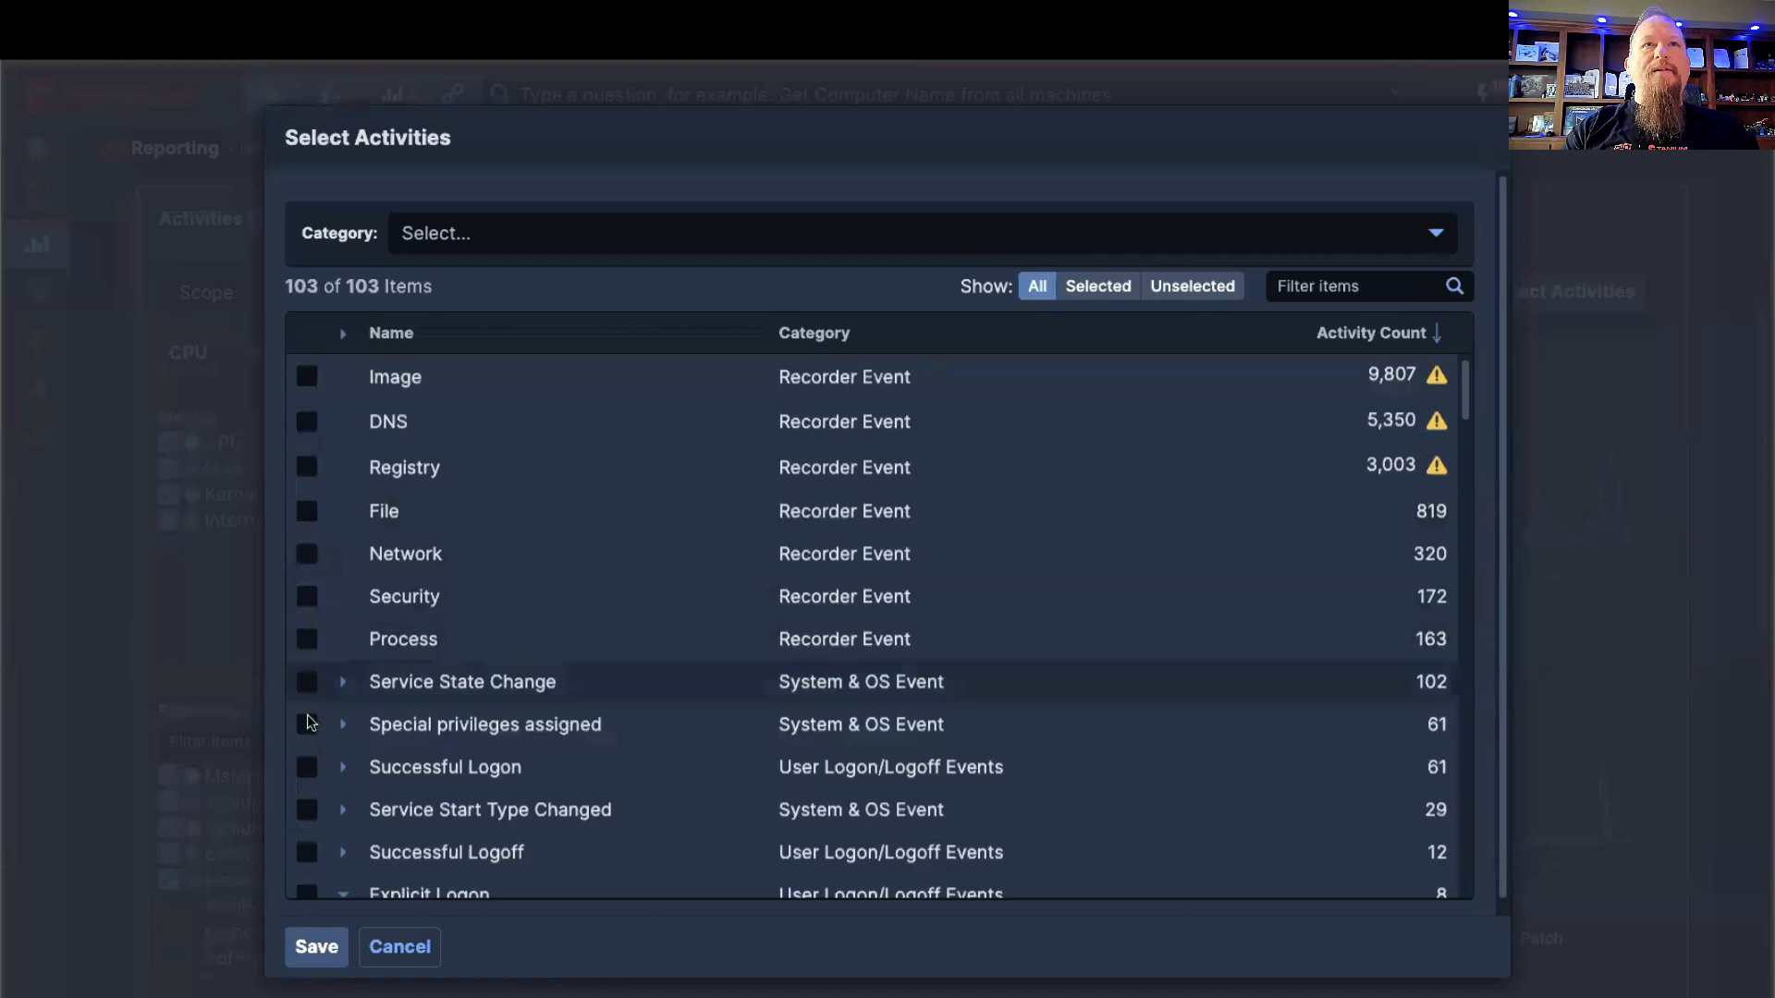
# Step: Select the Process and Service State Change activities and save the selection to overlay them on the charts
pyautogui.click(306, 638)
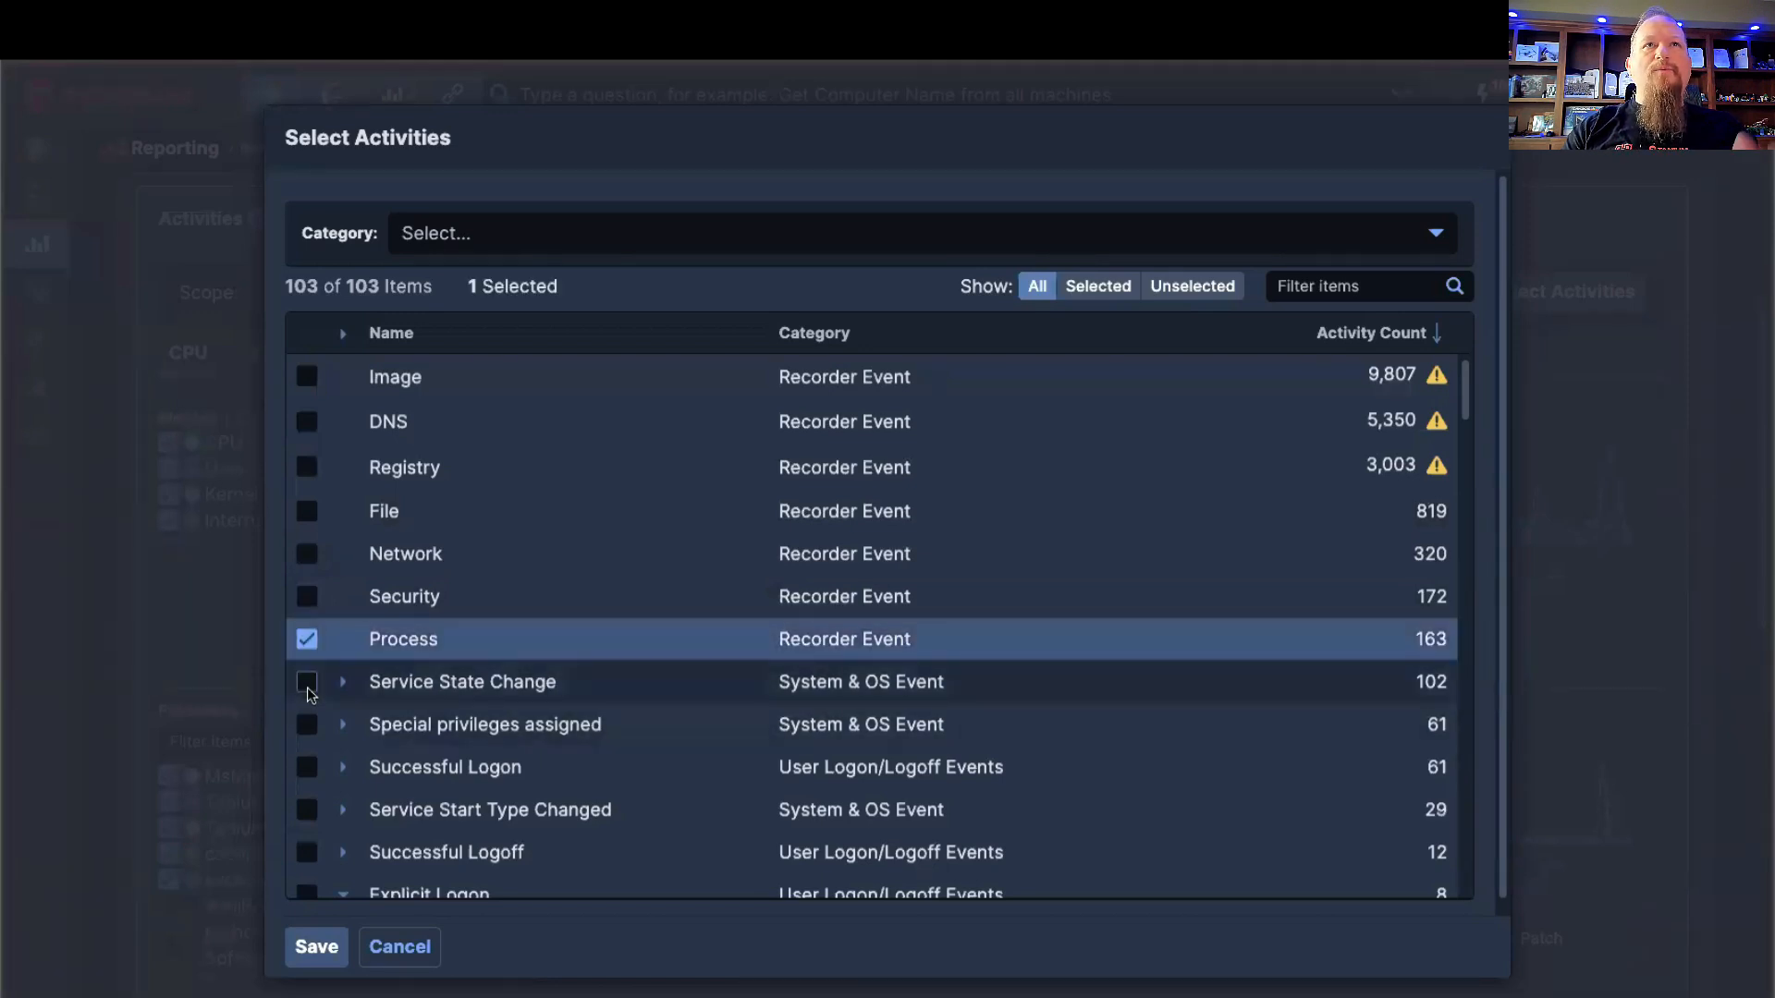
pyautogui.click(307, 684)
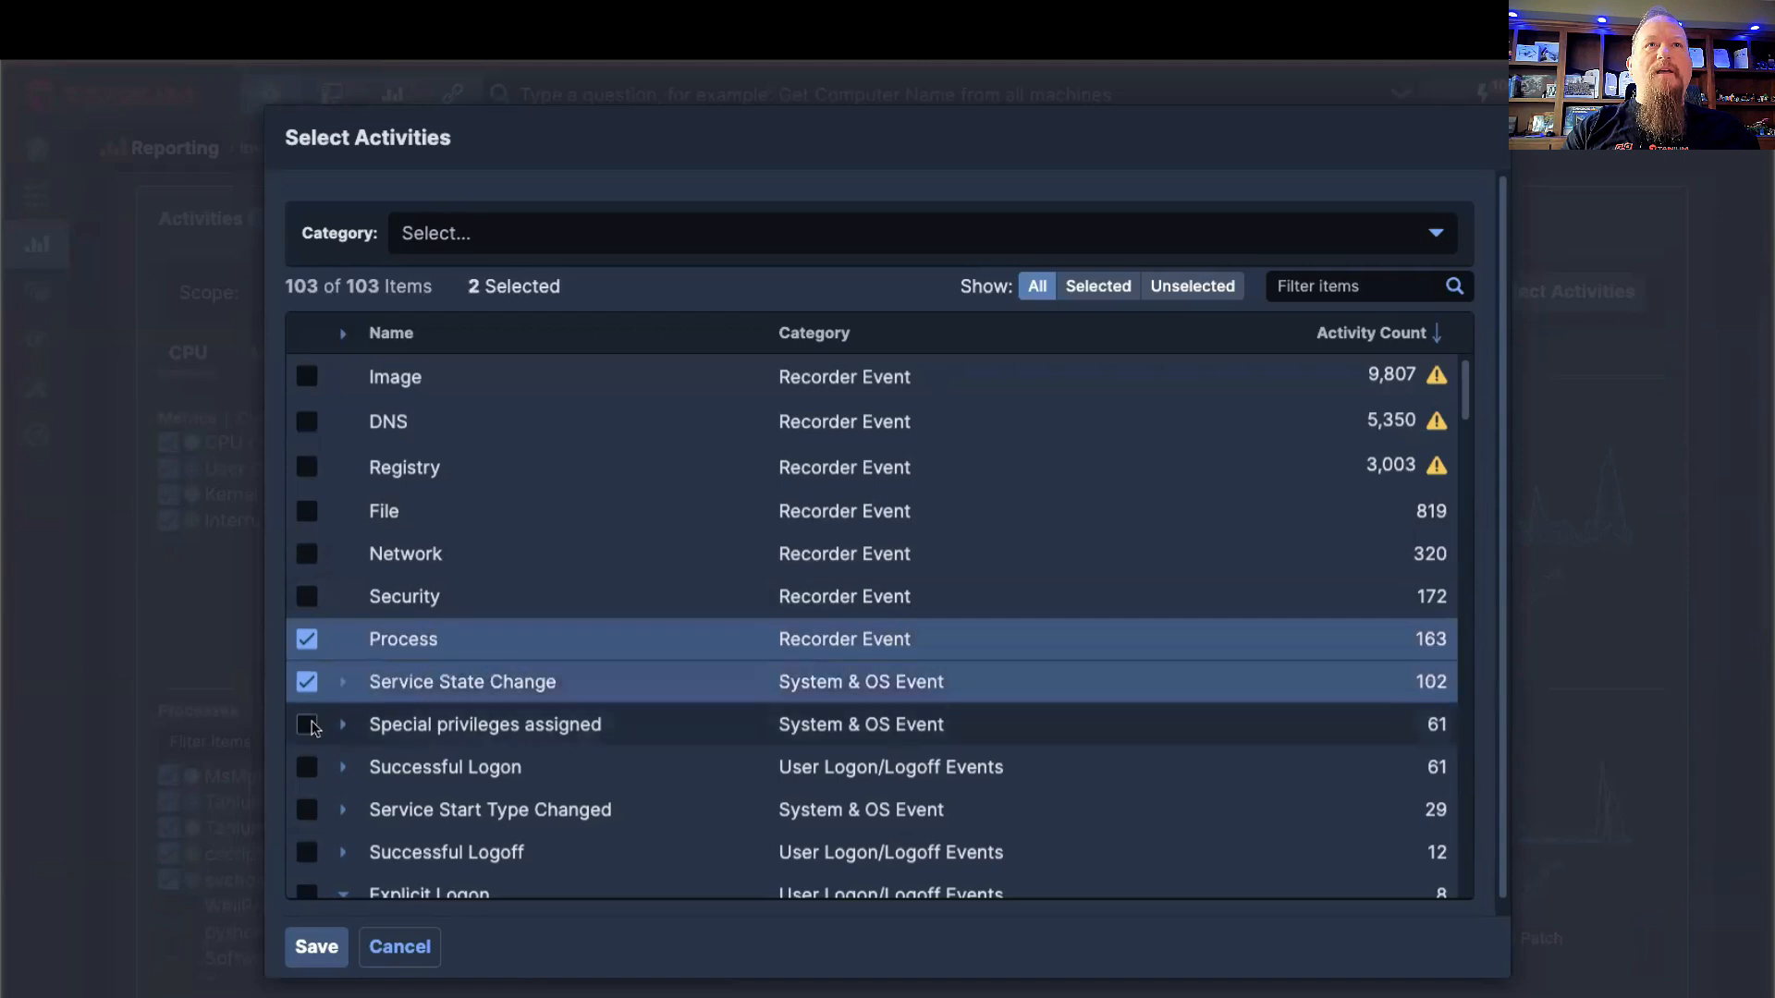
pyautogui.click(319, 948)
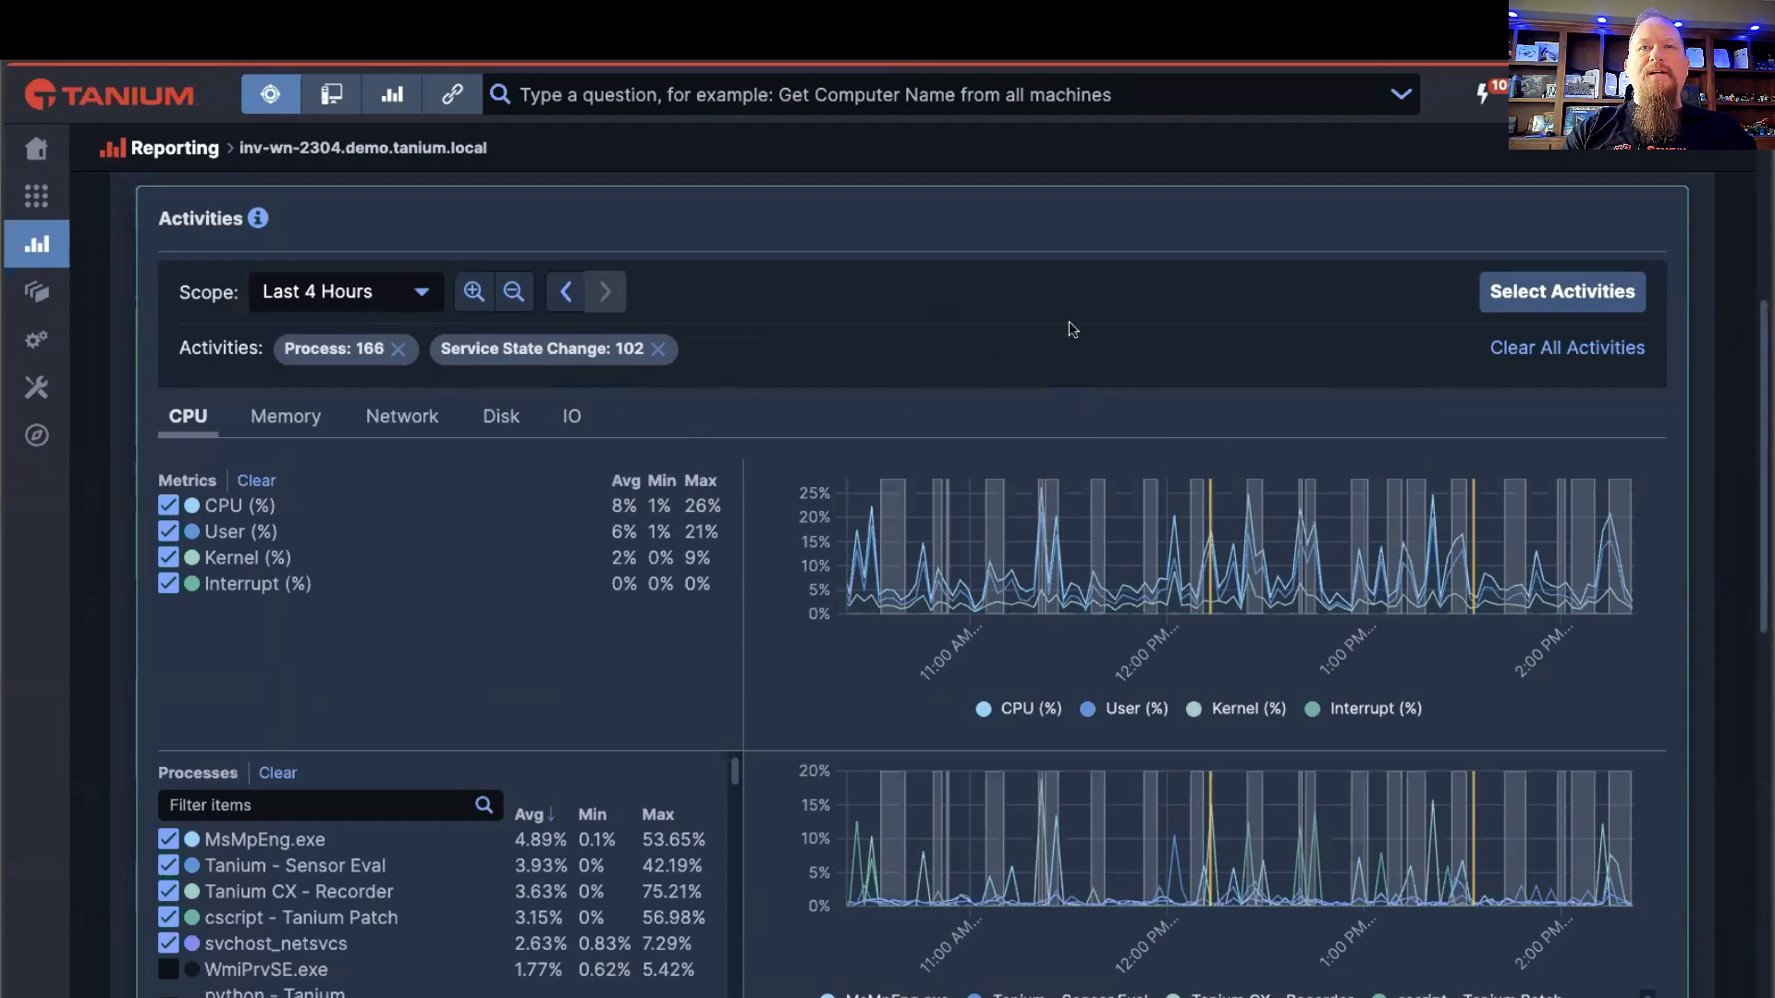
# Step: Reopen the activity selection, look over the category options, and cancel without changing the selected activities
pyautogui.click(1560, 294)
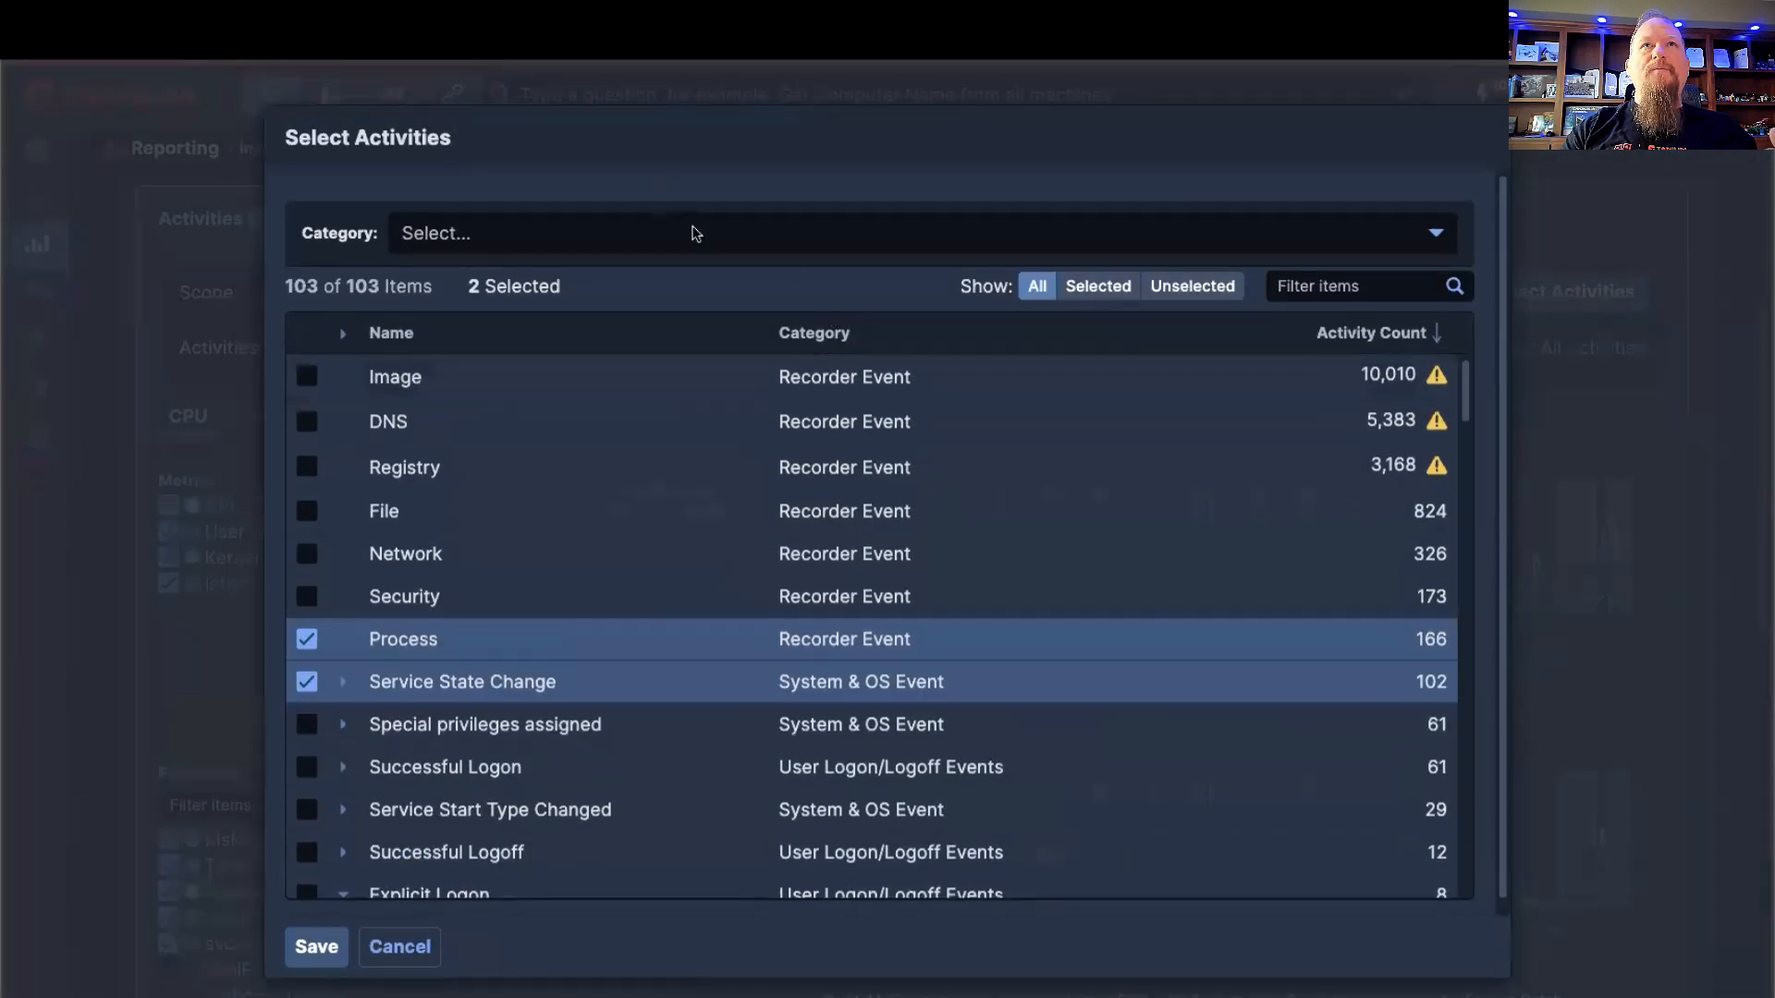
pyautogui.click(695, 233)
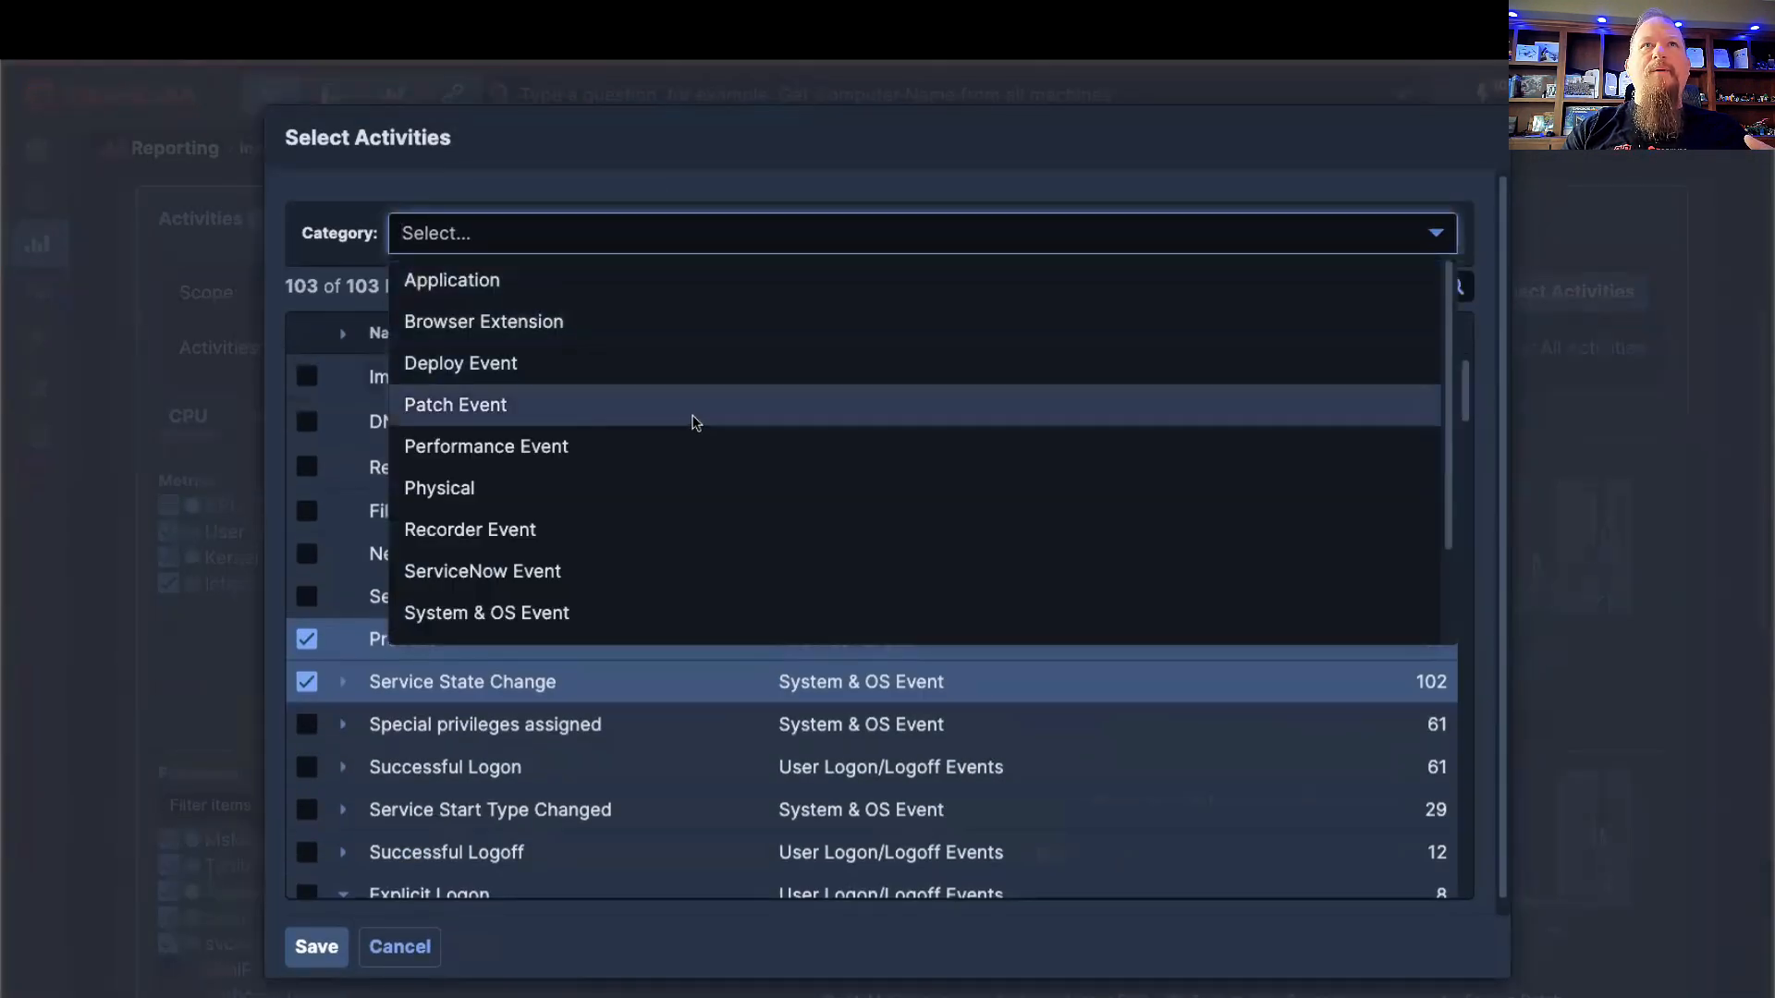
pyautogui.click(713, 169)
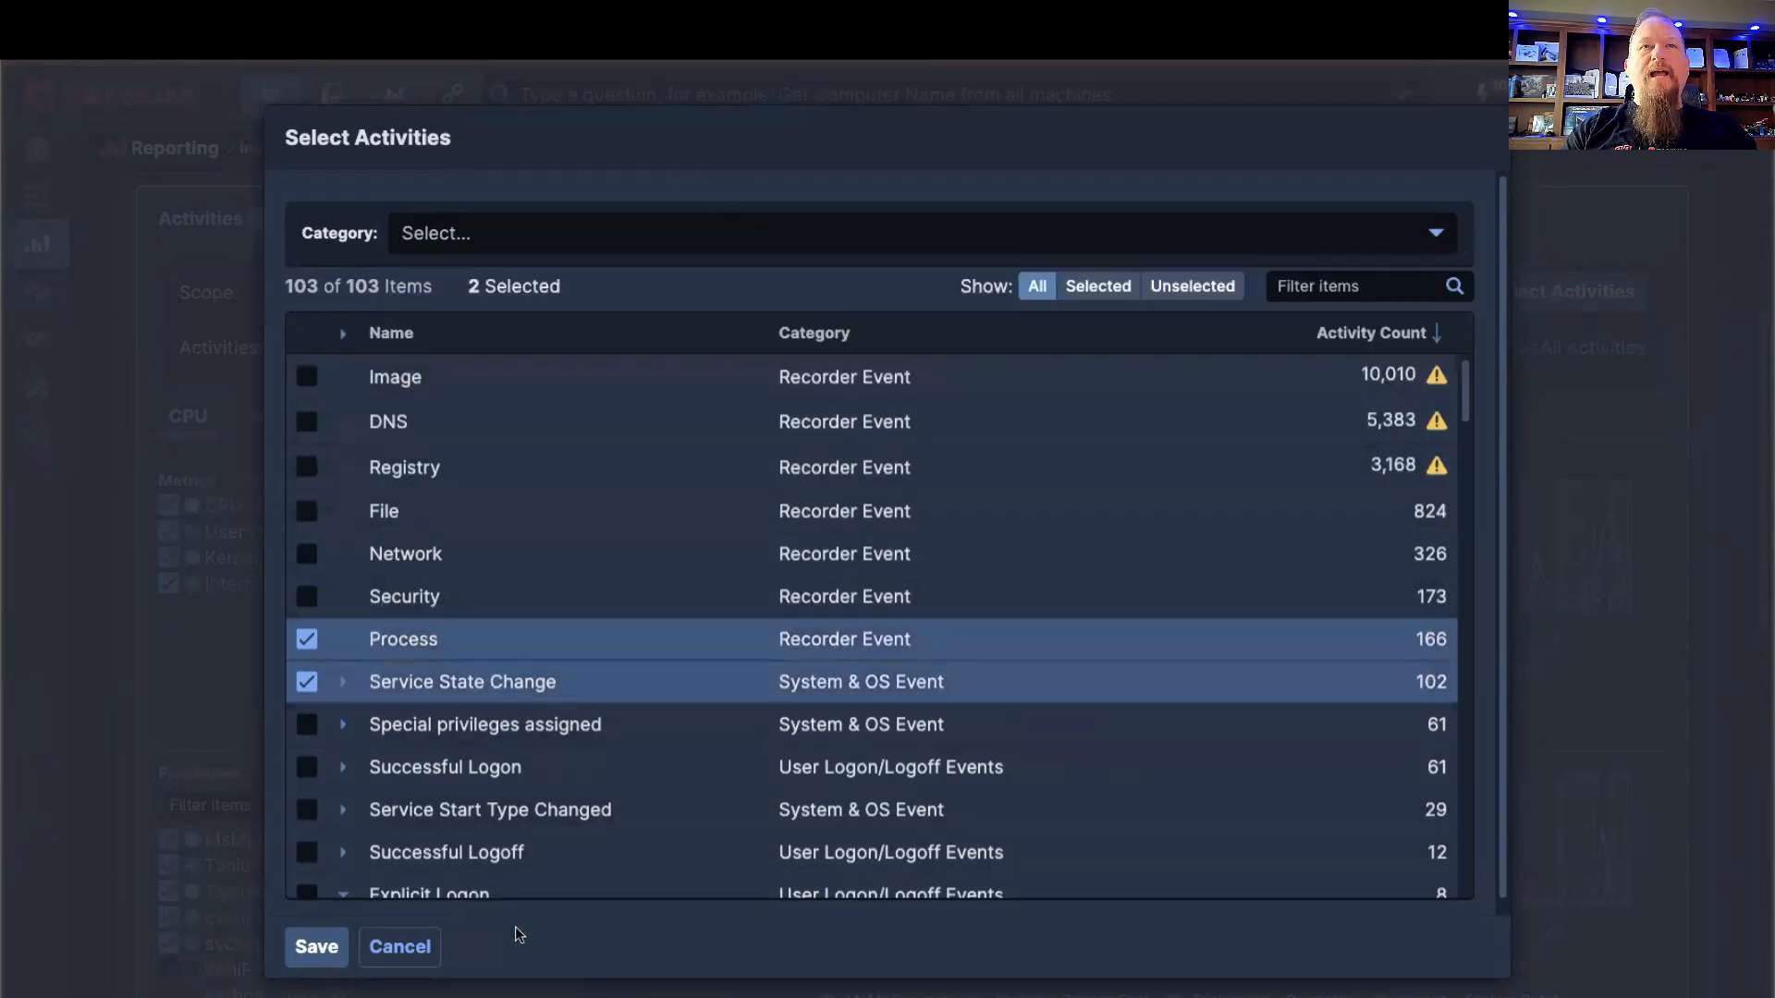
pyautogui.click(411, 949)
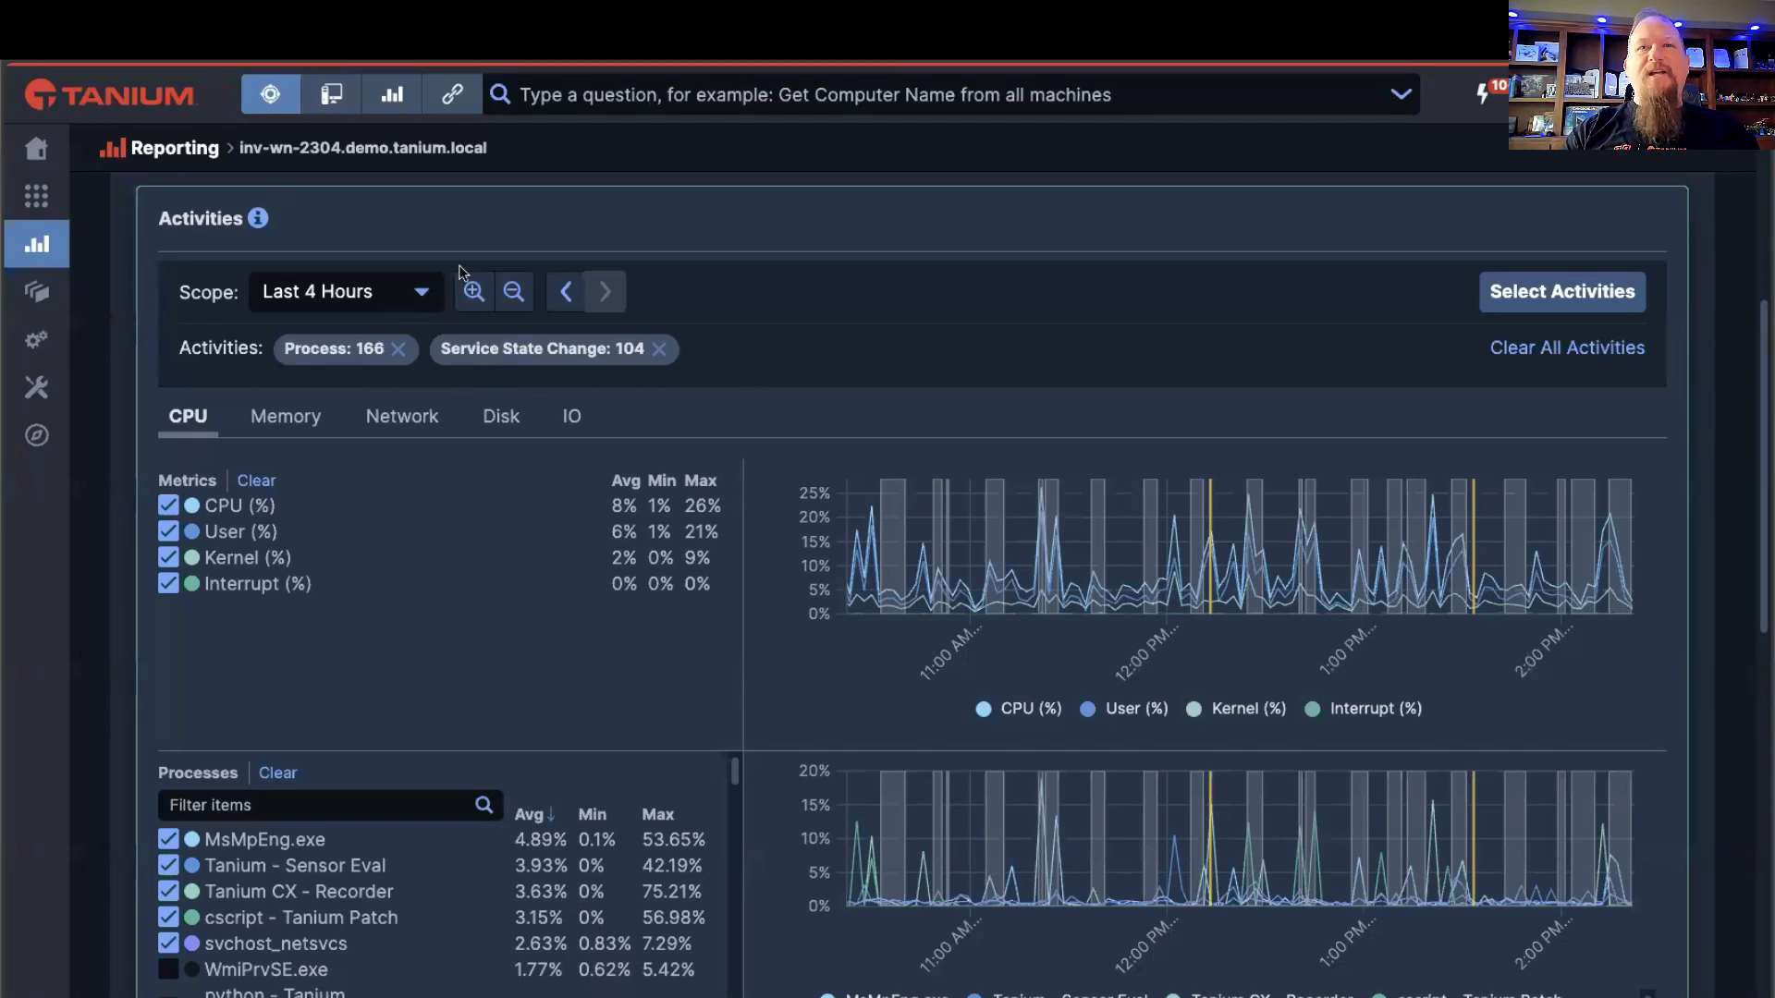
# Step: Set the activities scope to Last Hour and look over the updated charts and activity table
pyautogui.click(425, 295)
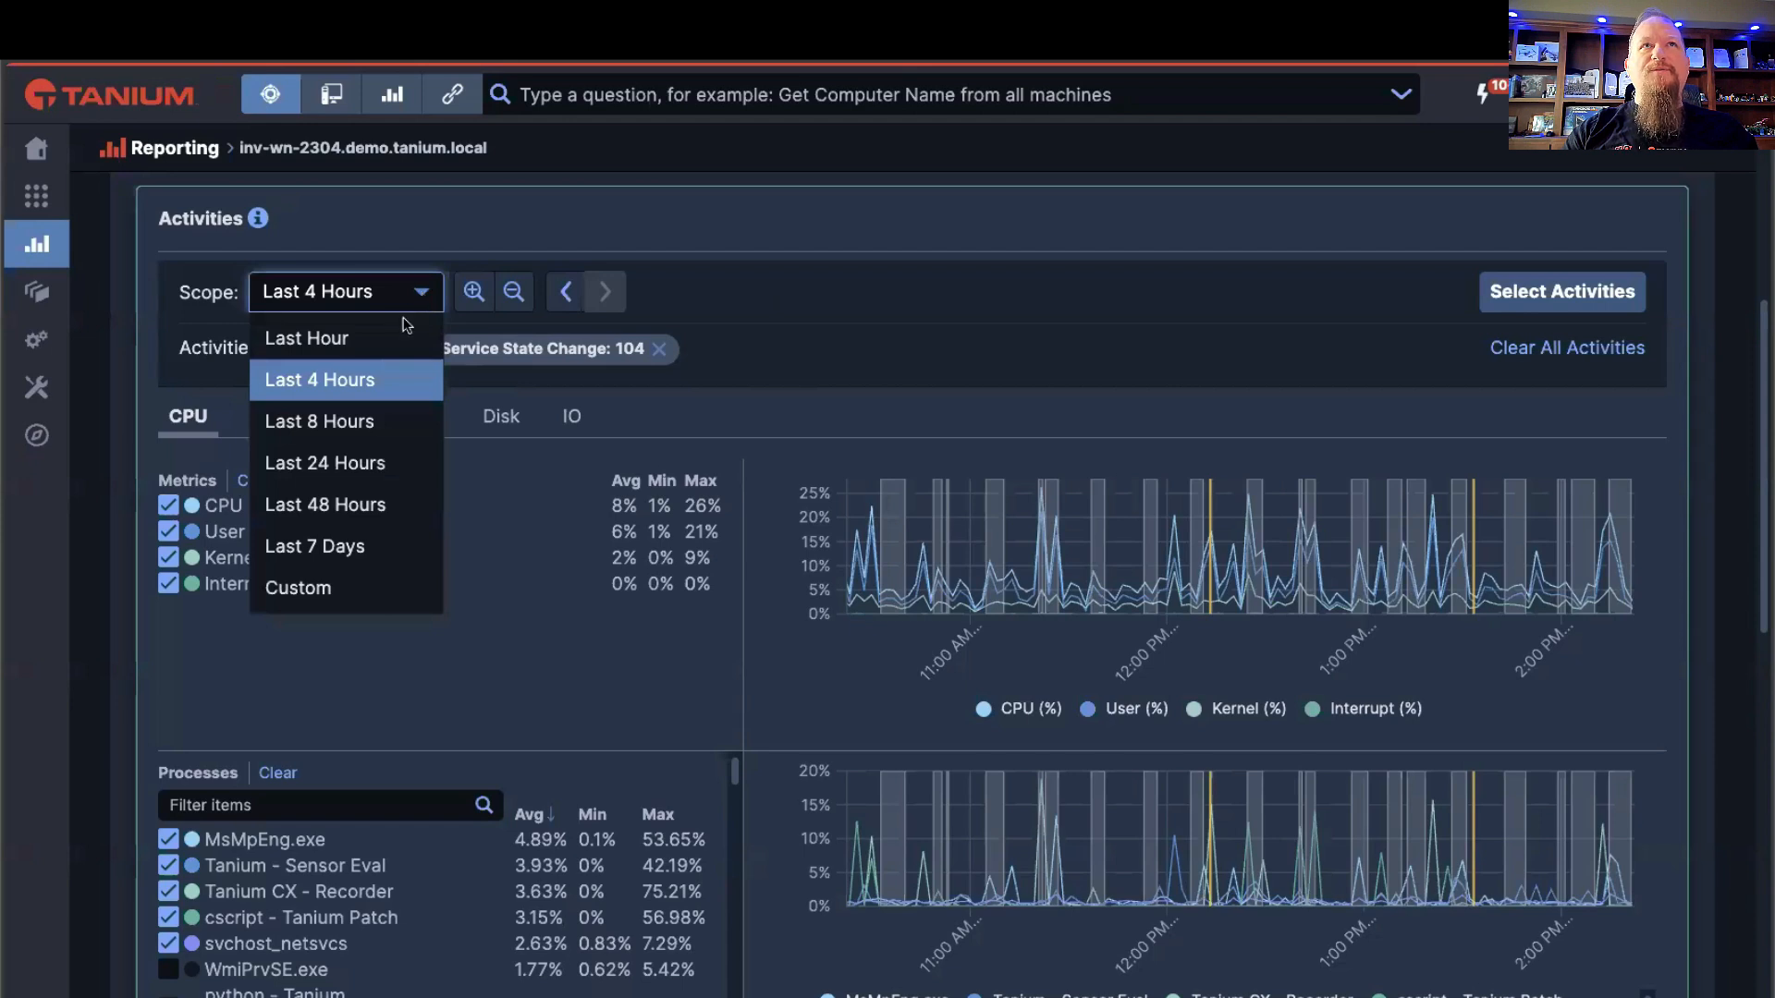
pyautogui.click(365, 338)
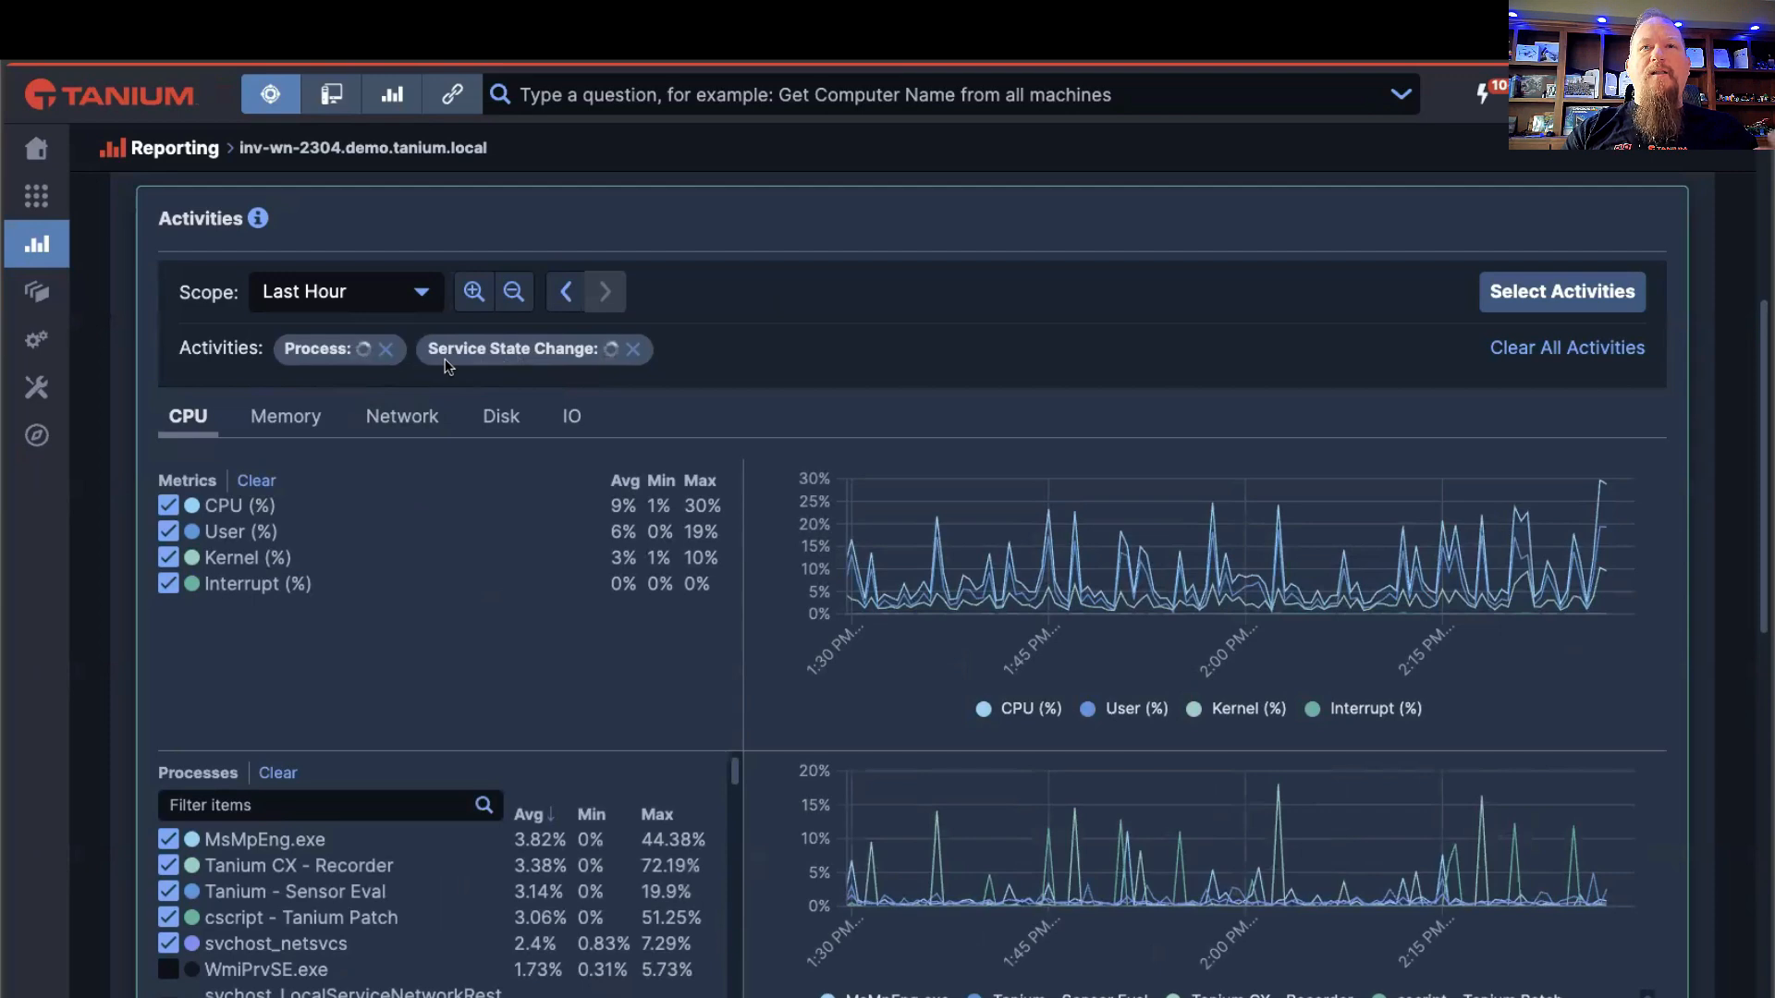
pyautogui.scroll(-6, 749, 440)
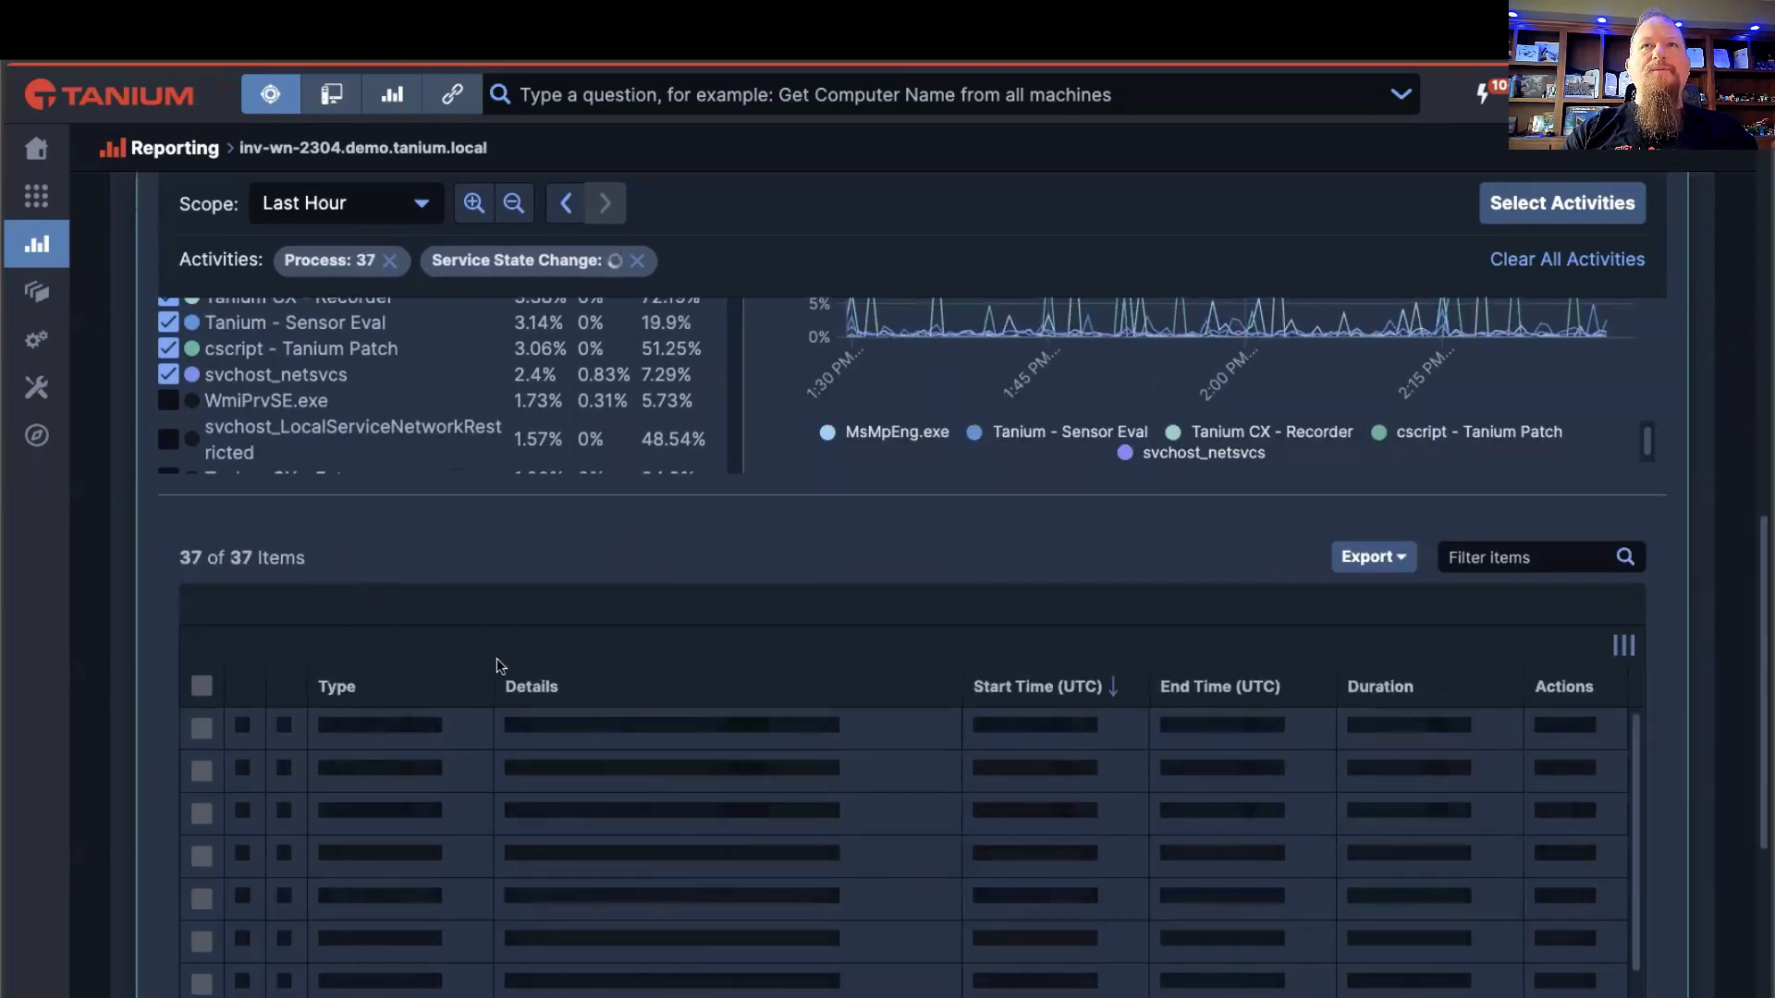
pyautogui.scroll(2, 508, 680)
pyautogui.scroll(1, 515, 687)
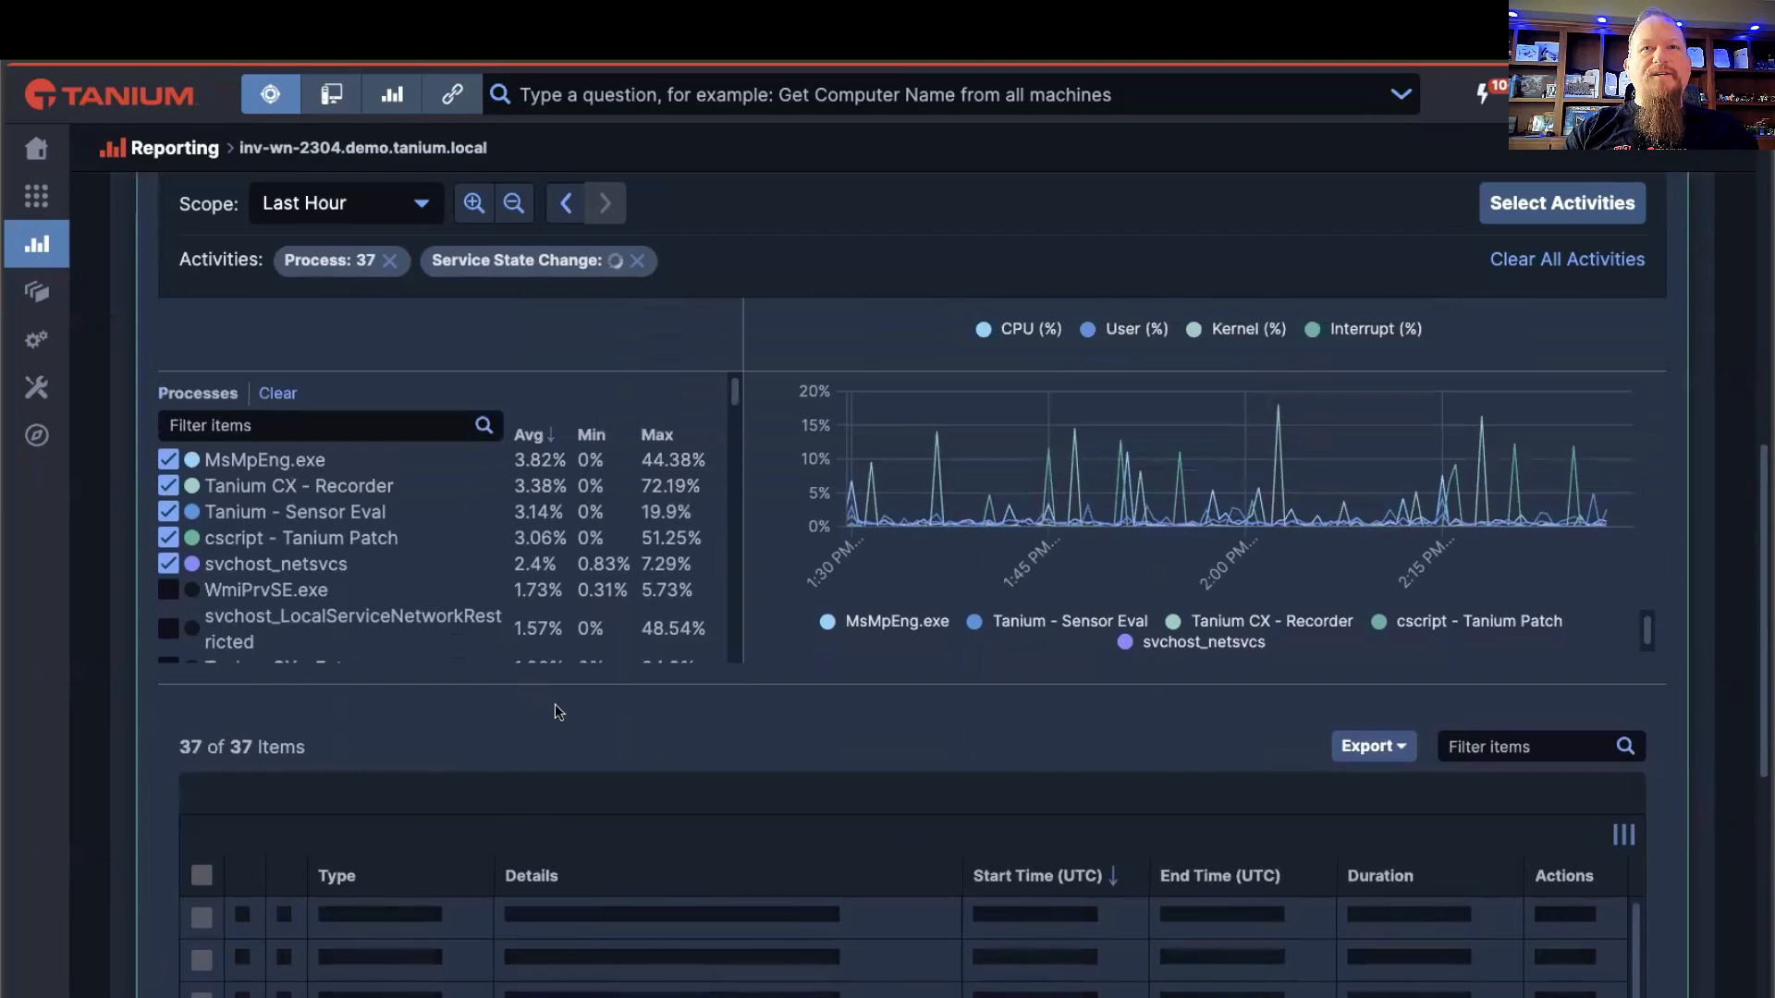
pyautogui.scroll(6, 555, 712)
pyautogui.scroll(-10, 514, 685)
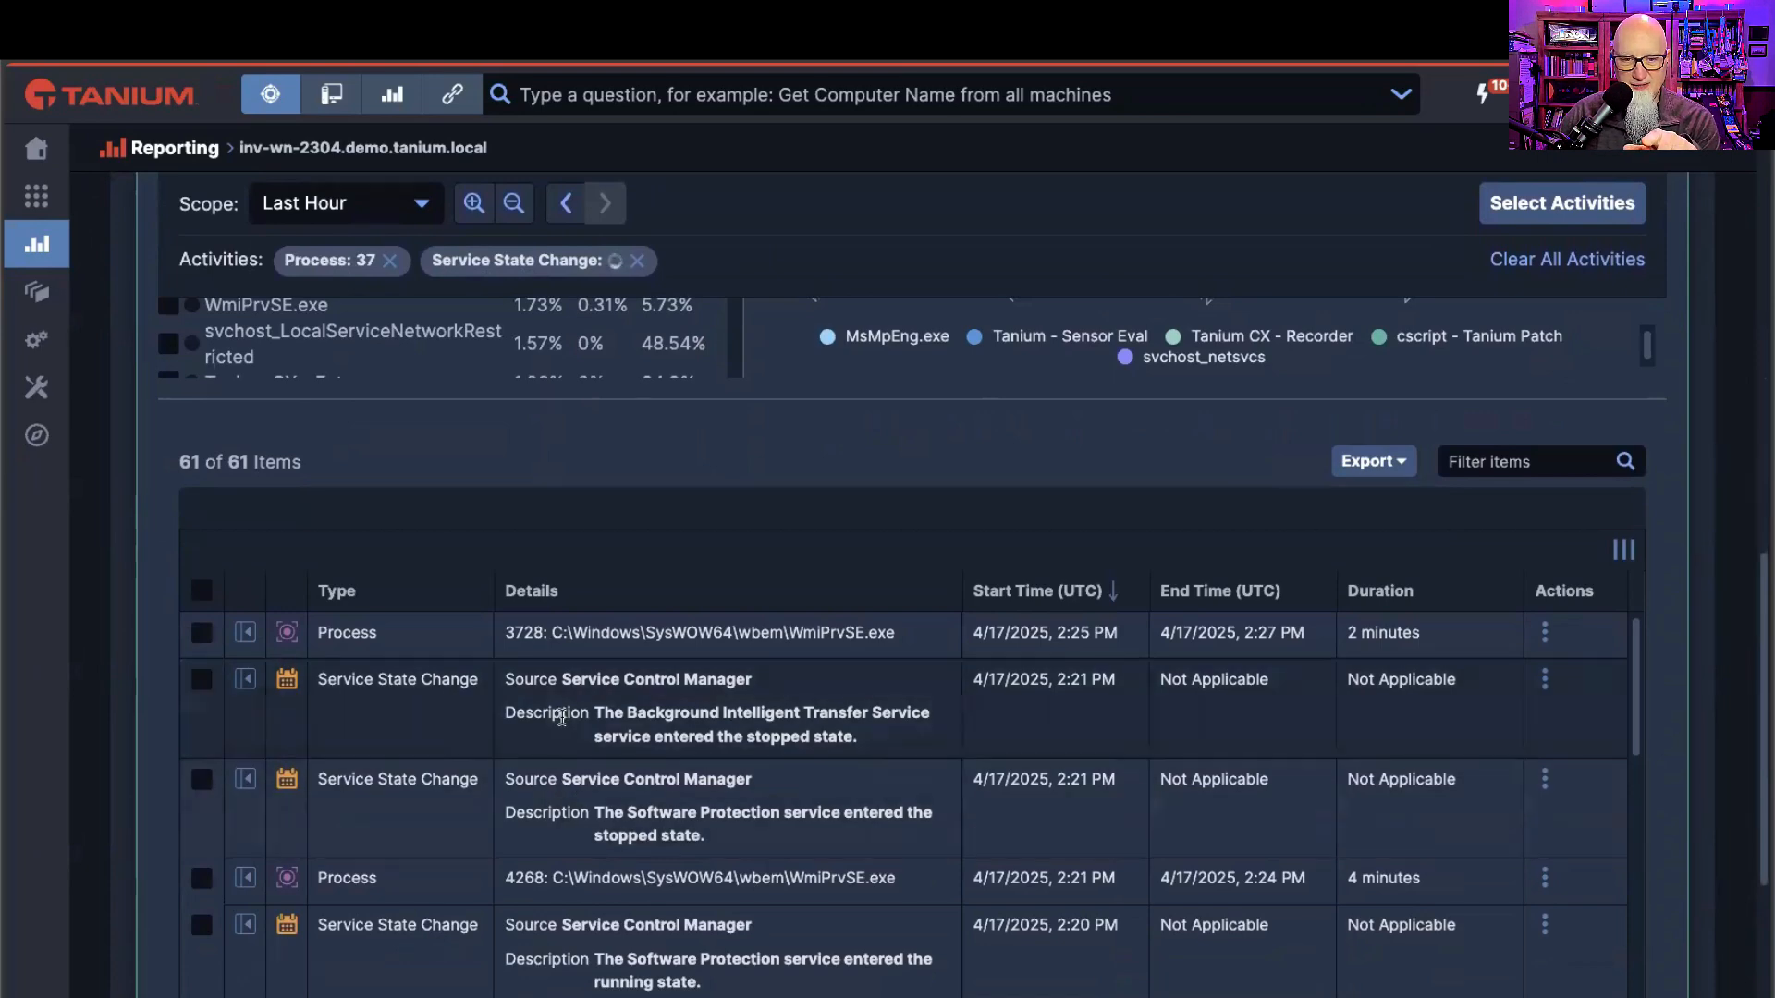
pyautogui.scroll(6, 687, 645)
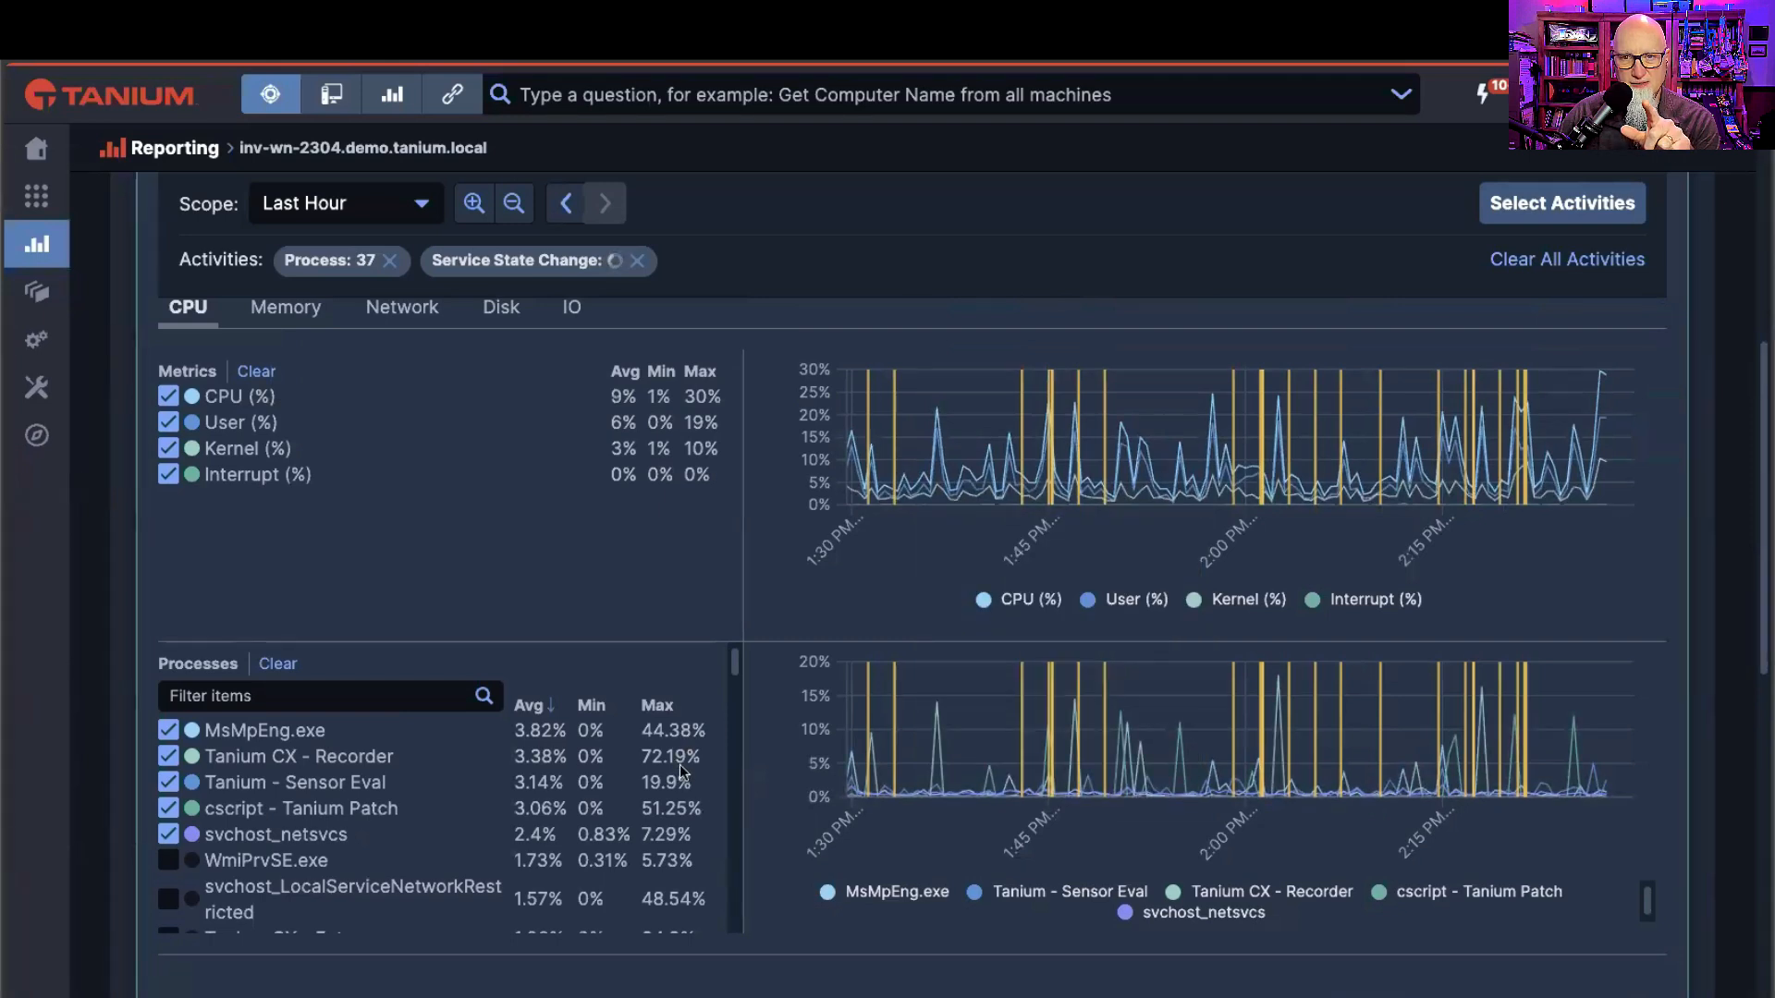
# Step: Inspect the event markers on the charts and filter the activity table to the Service State Change events marked at 1:45 PM
pyautogui.moveTo(1063, 492)
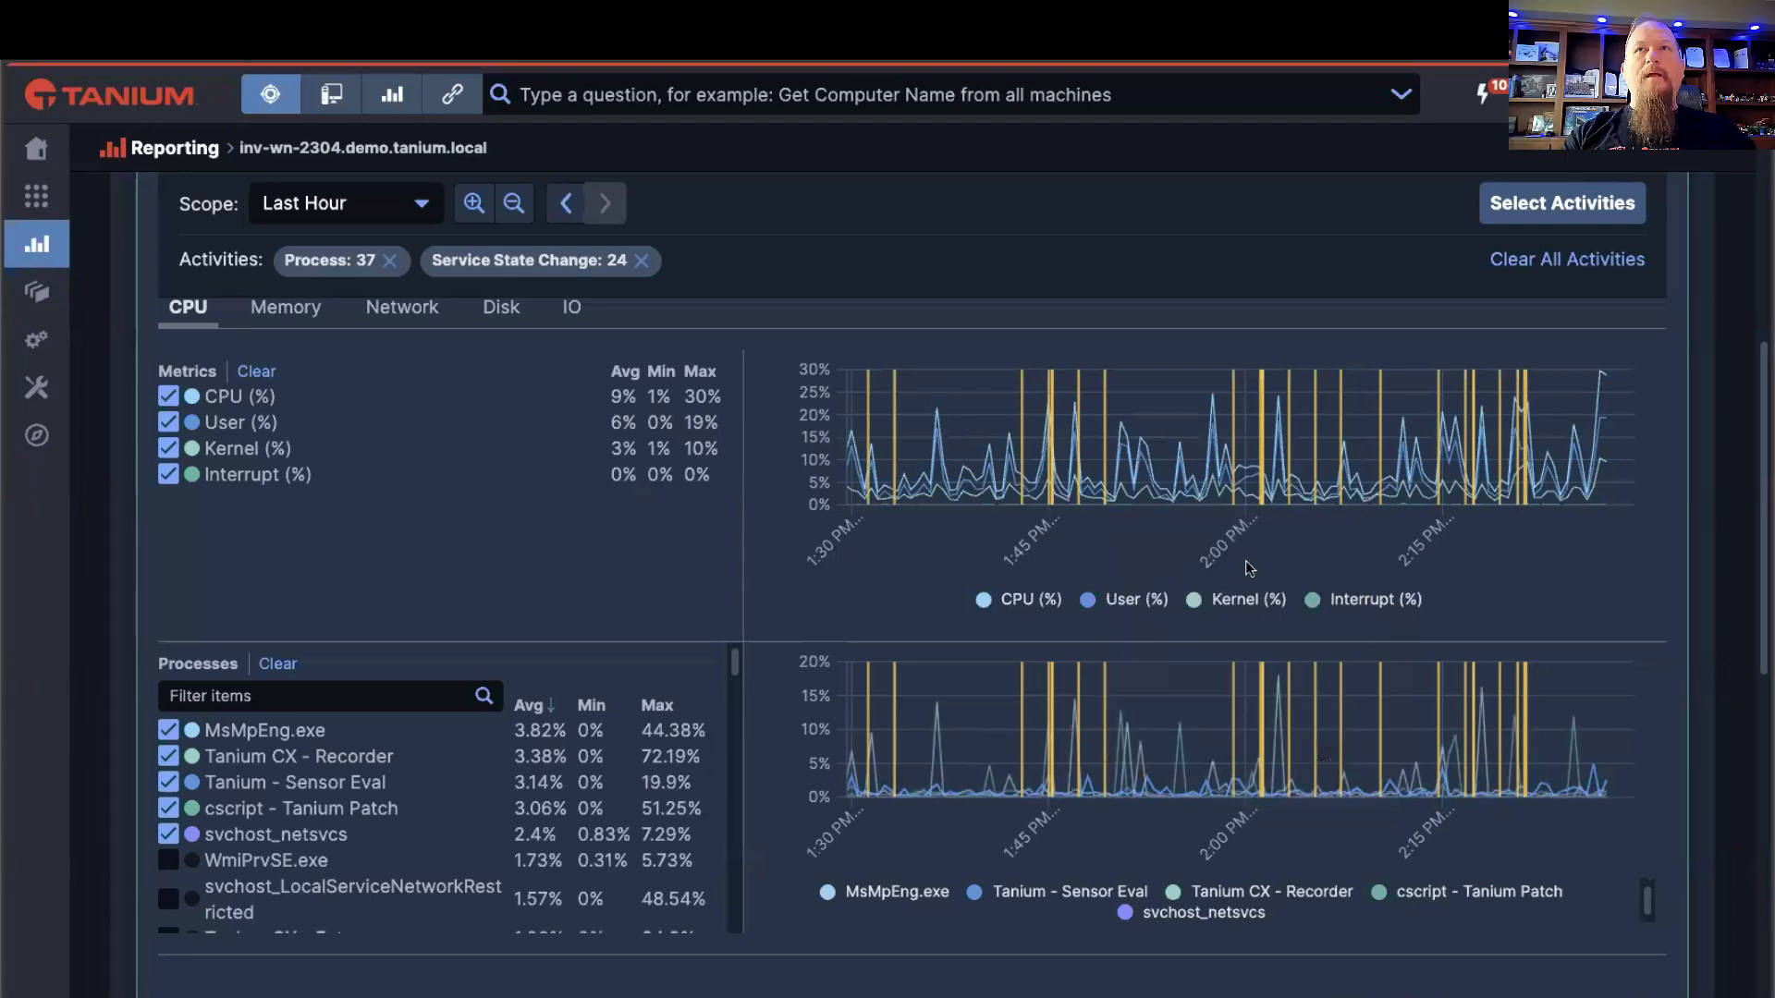
pyautogui.moveTo(1258, 490)
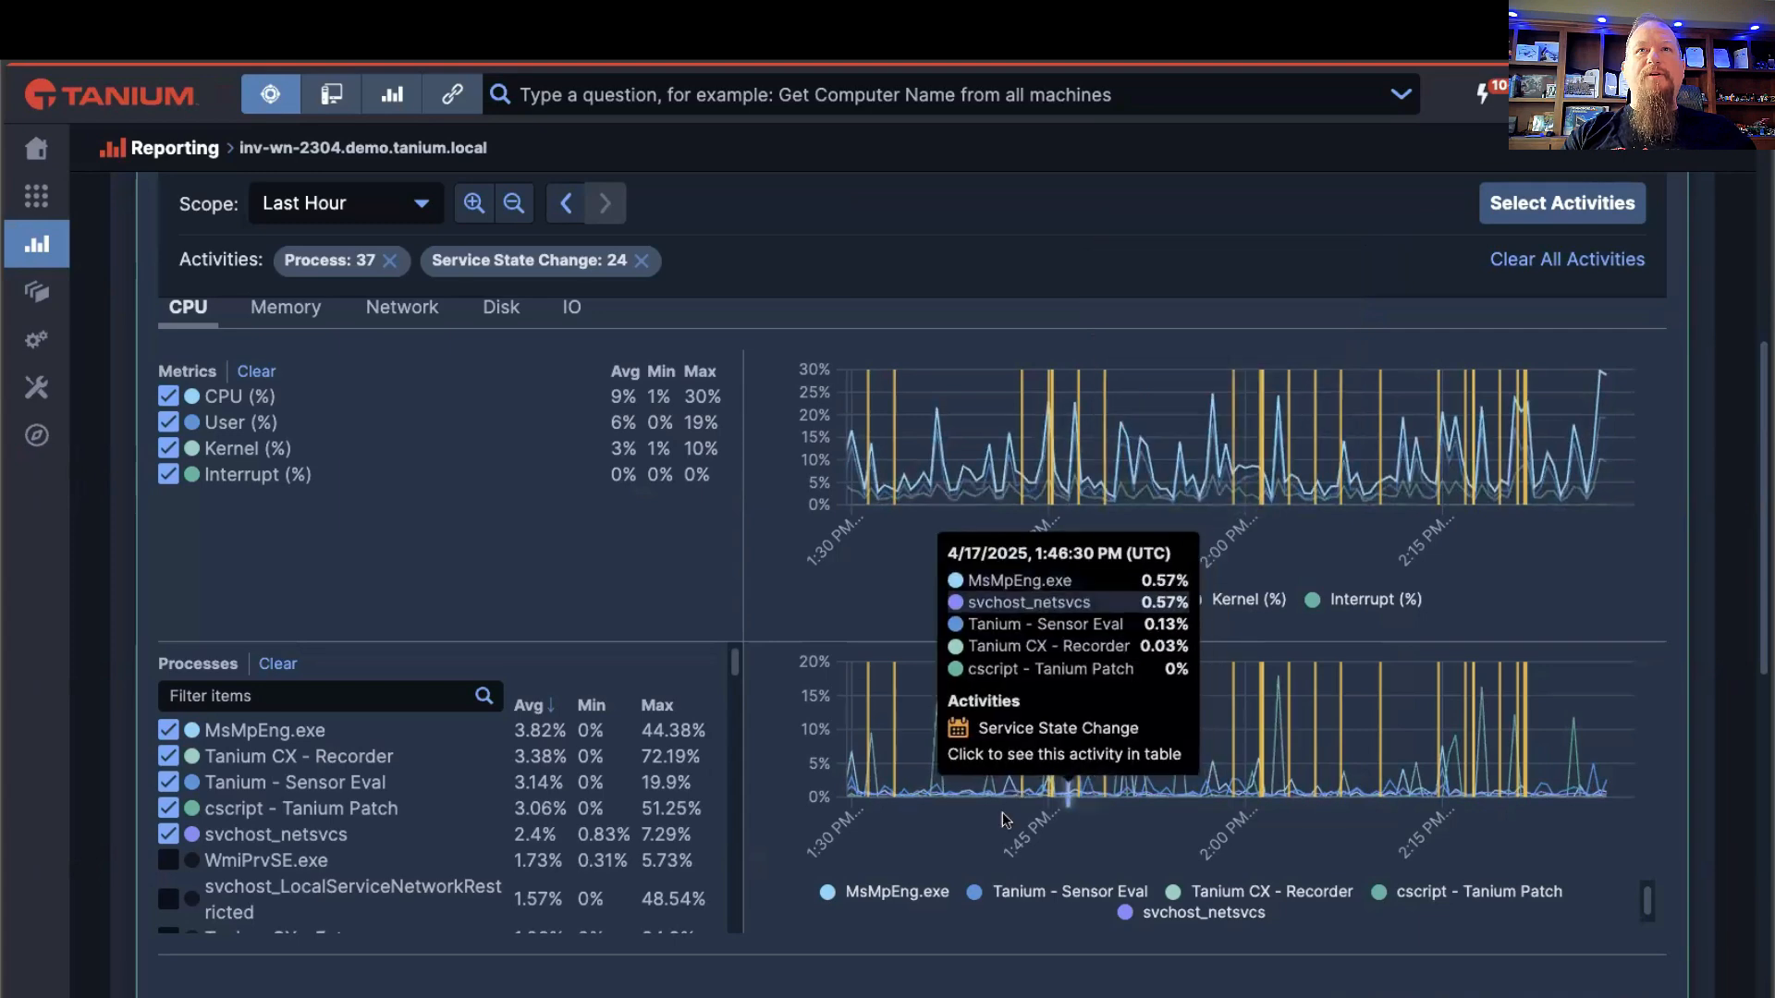
pyautogui.scroll(-2, 856, 845)
pyautogui.scroll(-3, 856, 845)
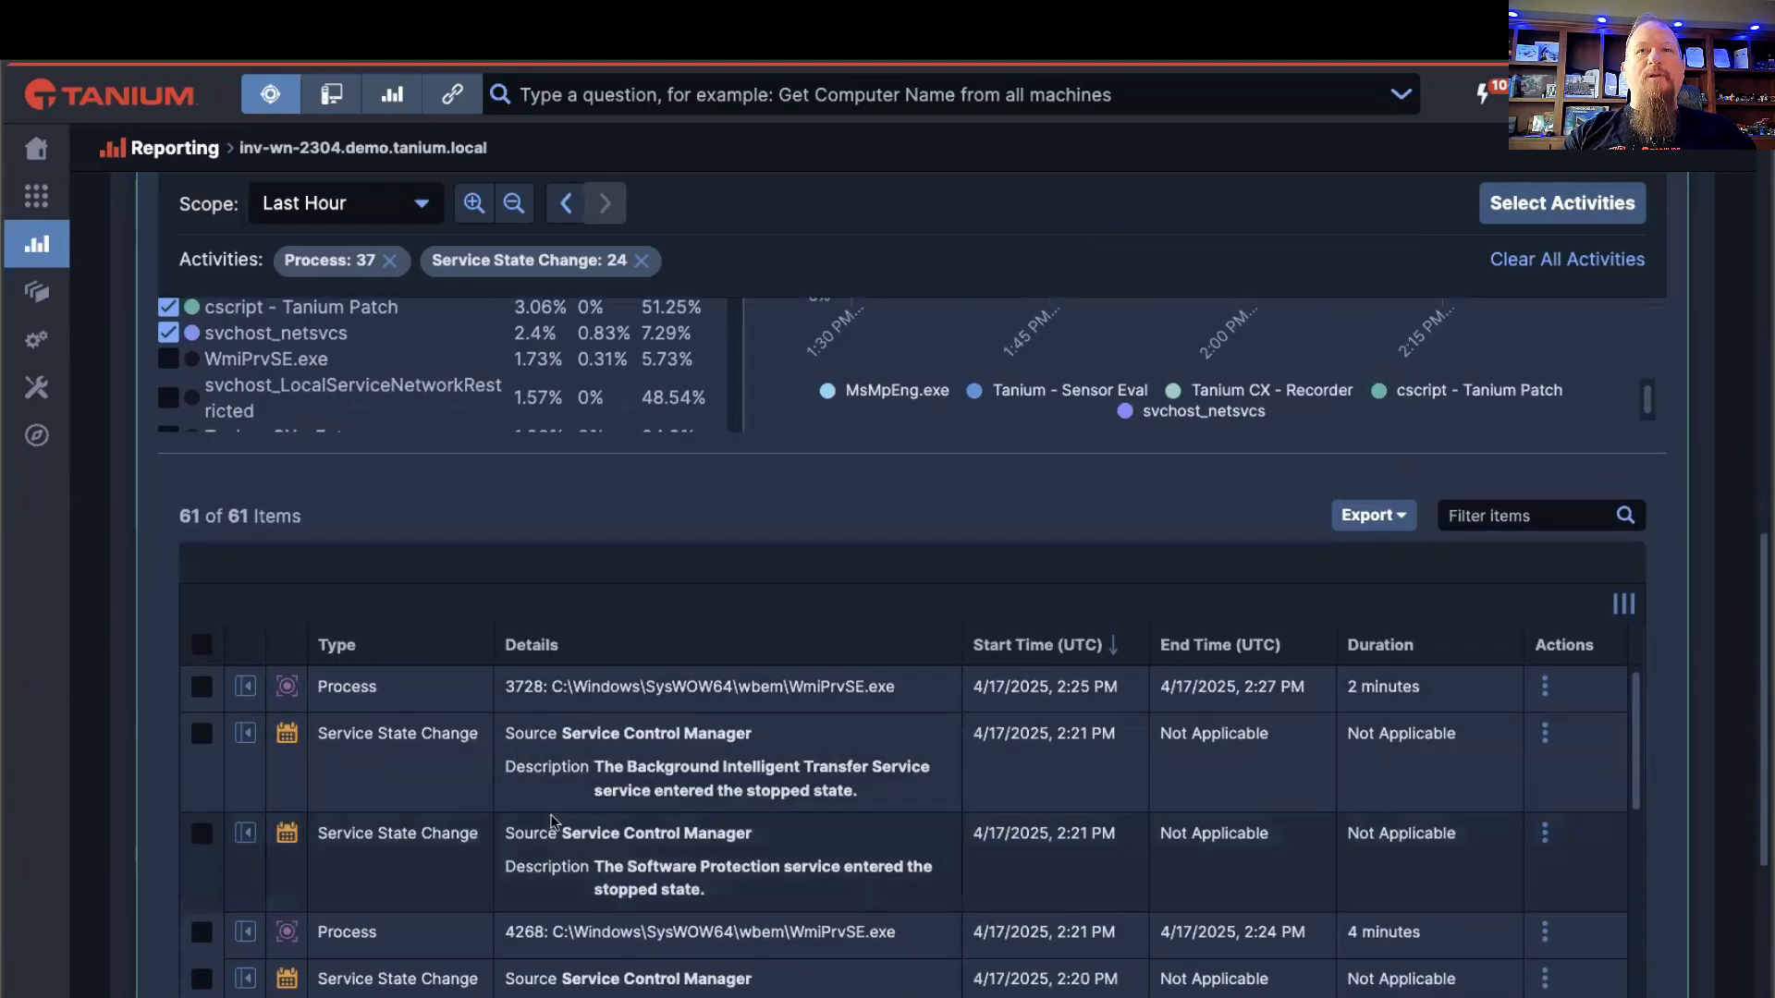
pyautogui.scroll(2, 933, 520)
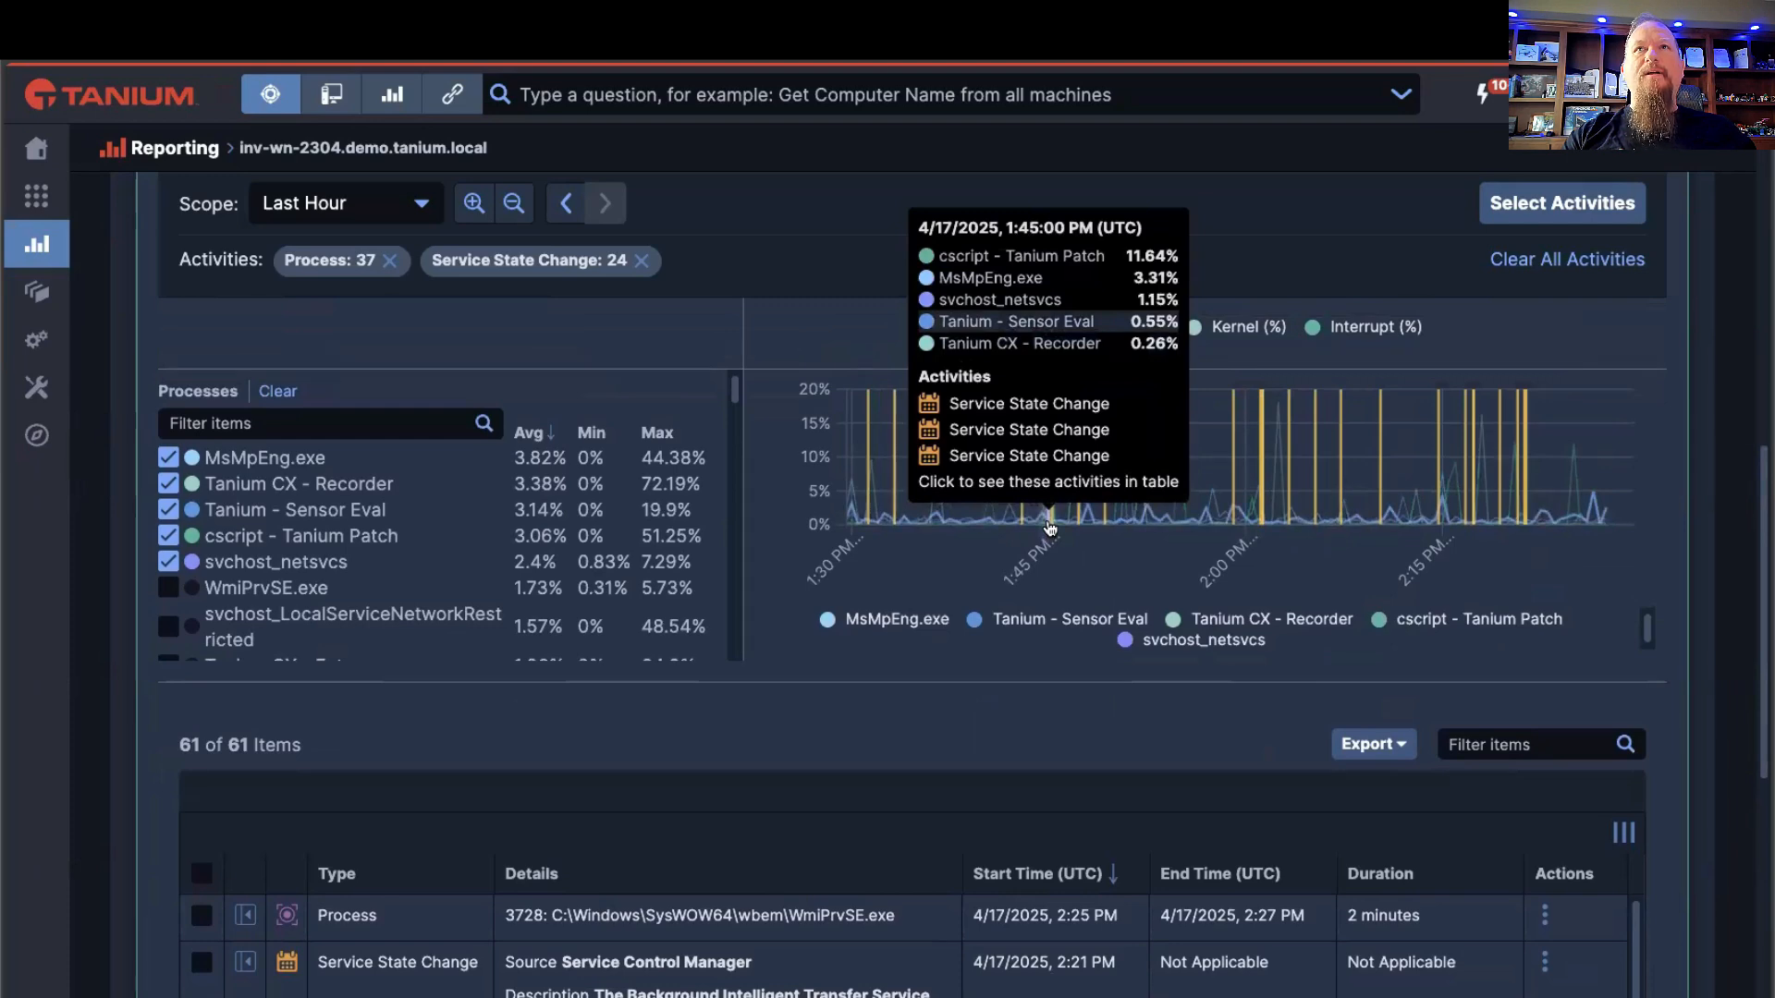
pyautogui.click(1050, 527)
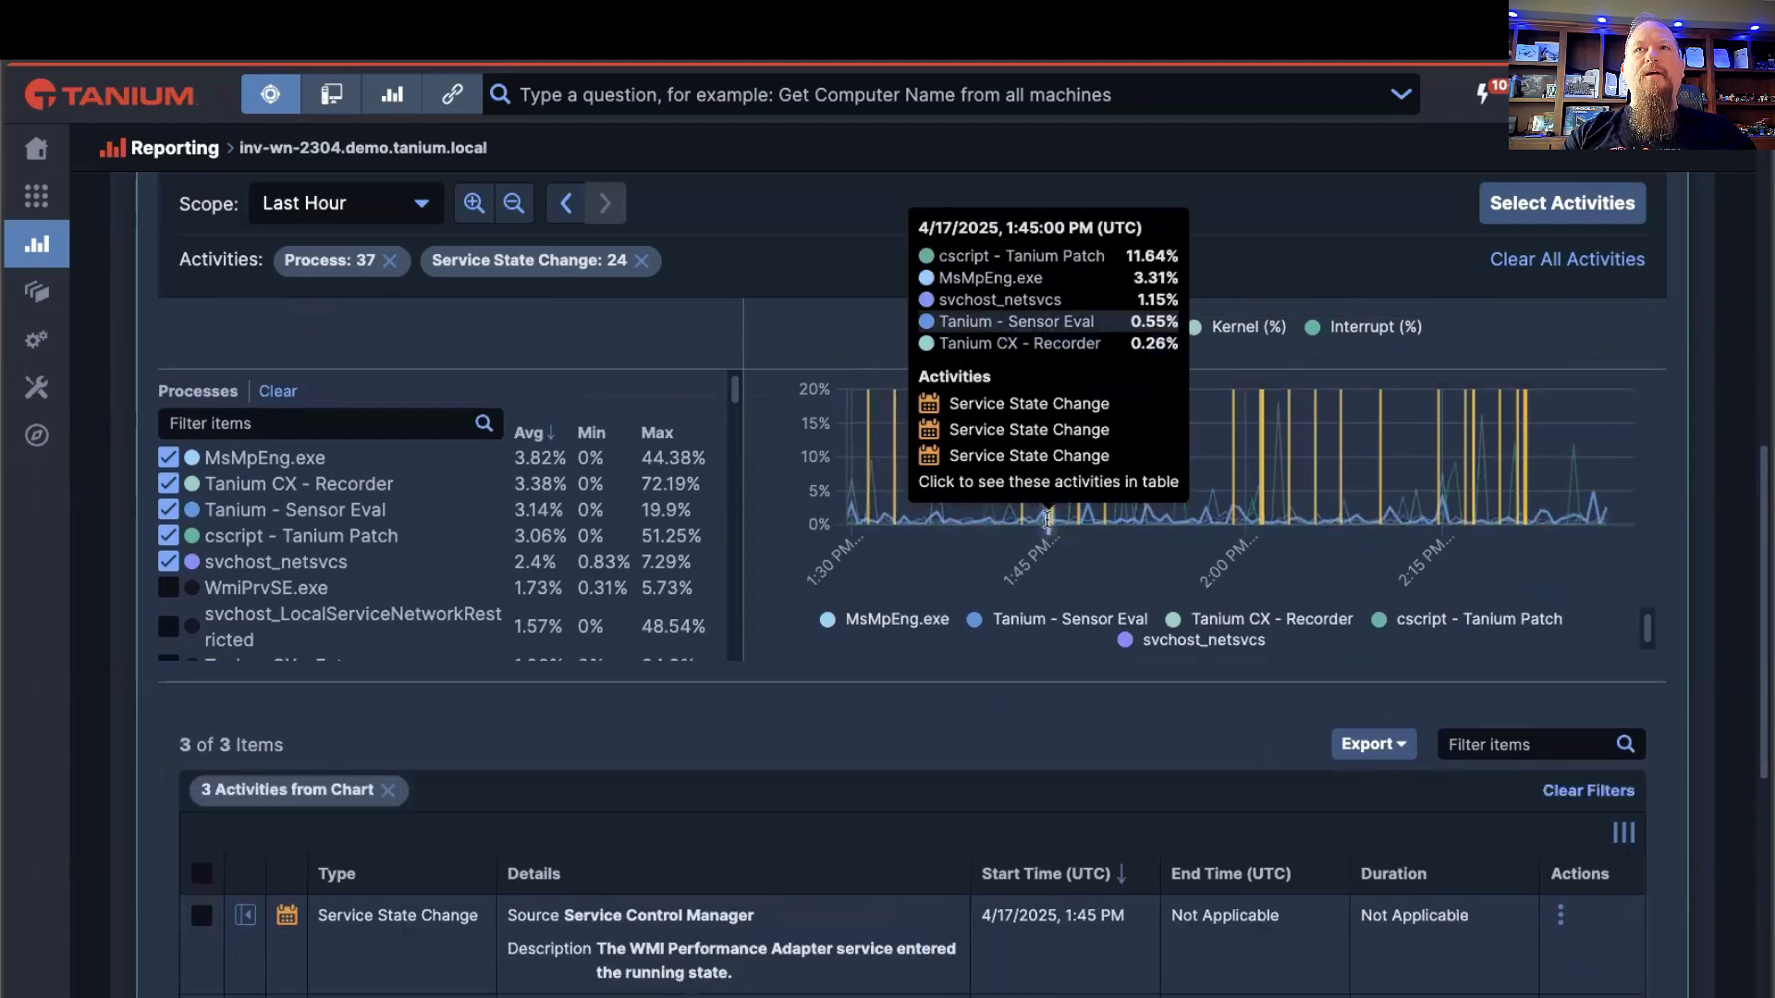
pyautogui.scroll(-3, 754, 736)
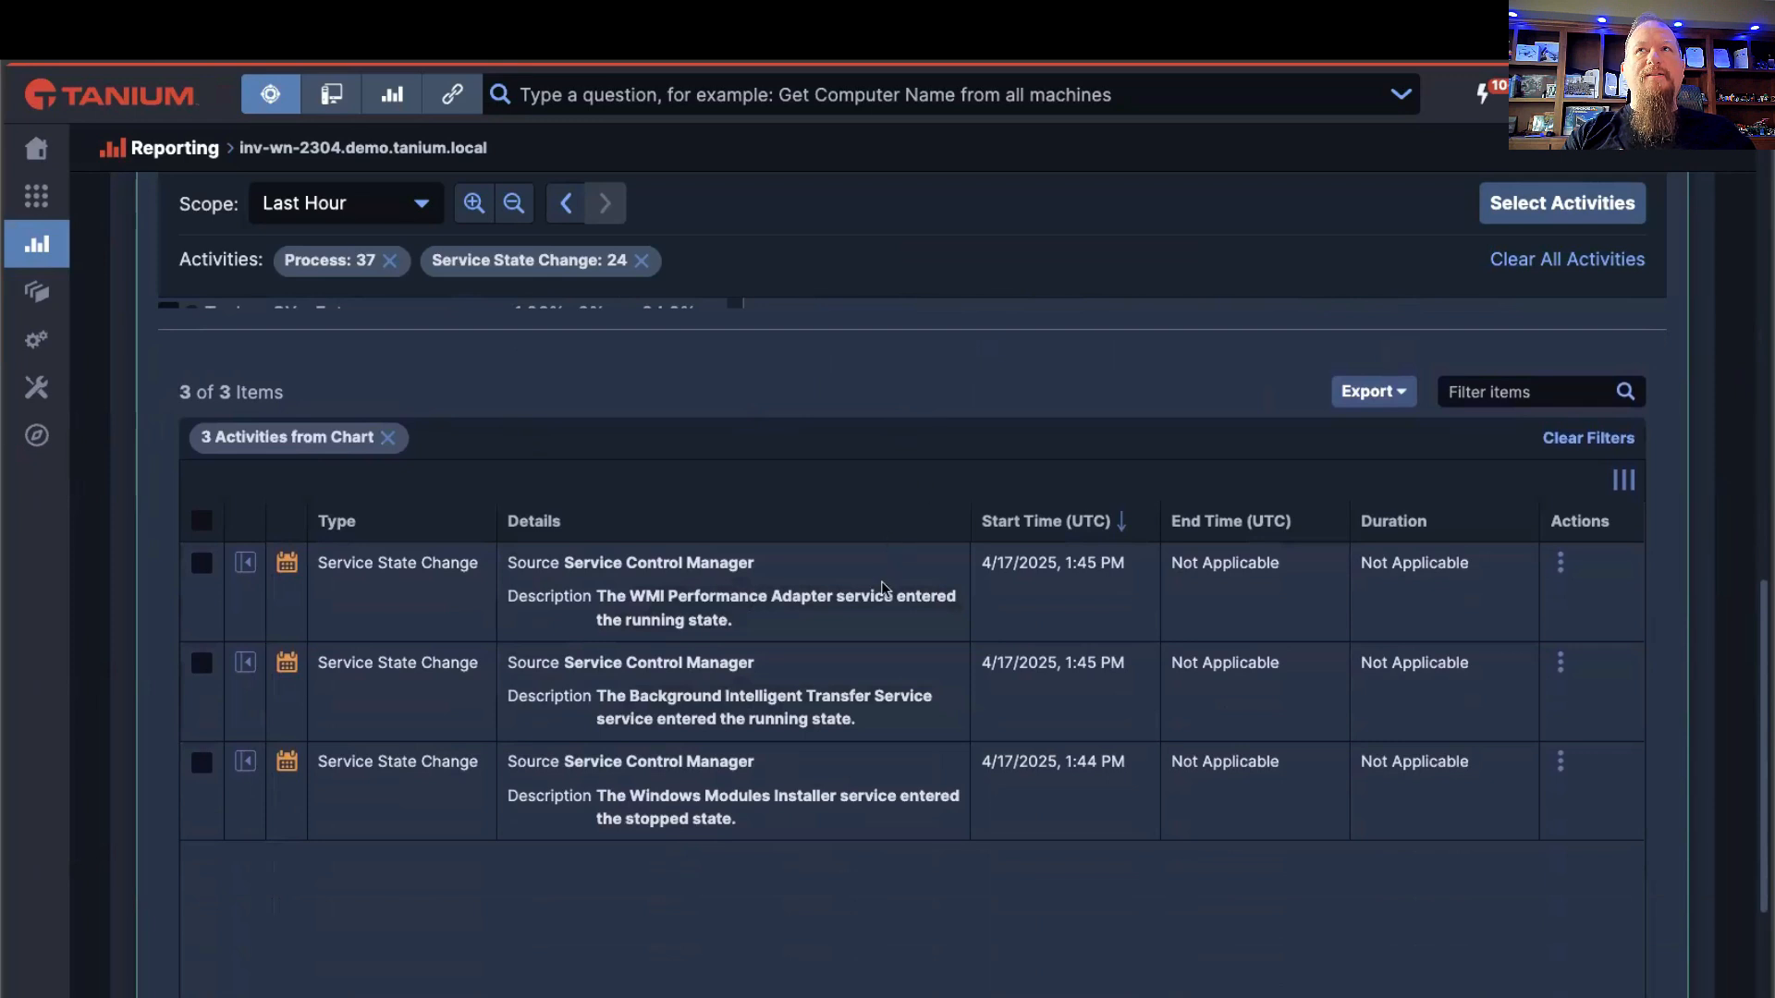
# Step: Review and close the WMI Performance Adapter event's details, and try selecting all filtered activities before clearing the selection
pyautogui.click(246, 563)
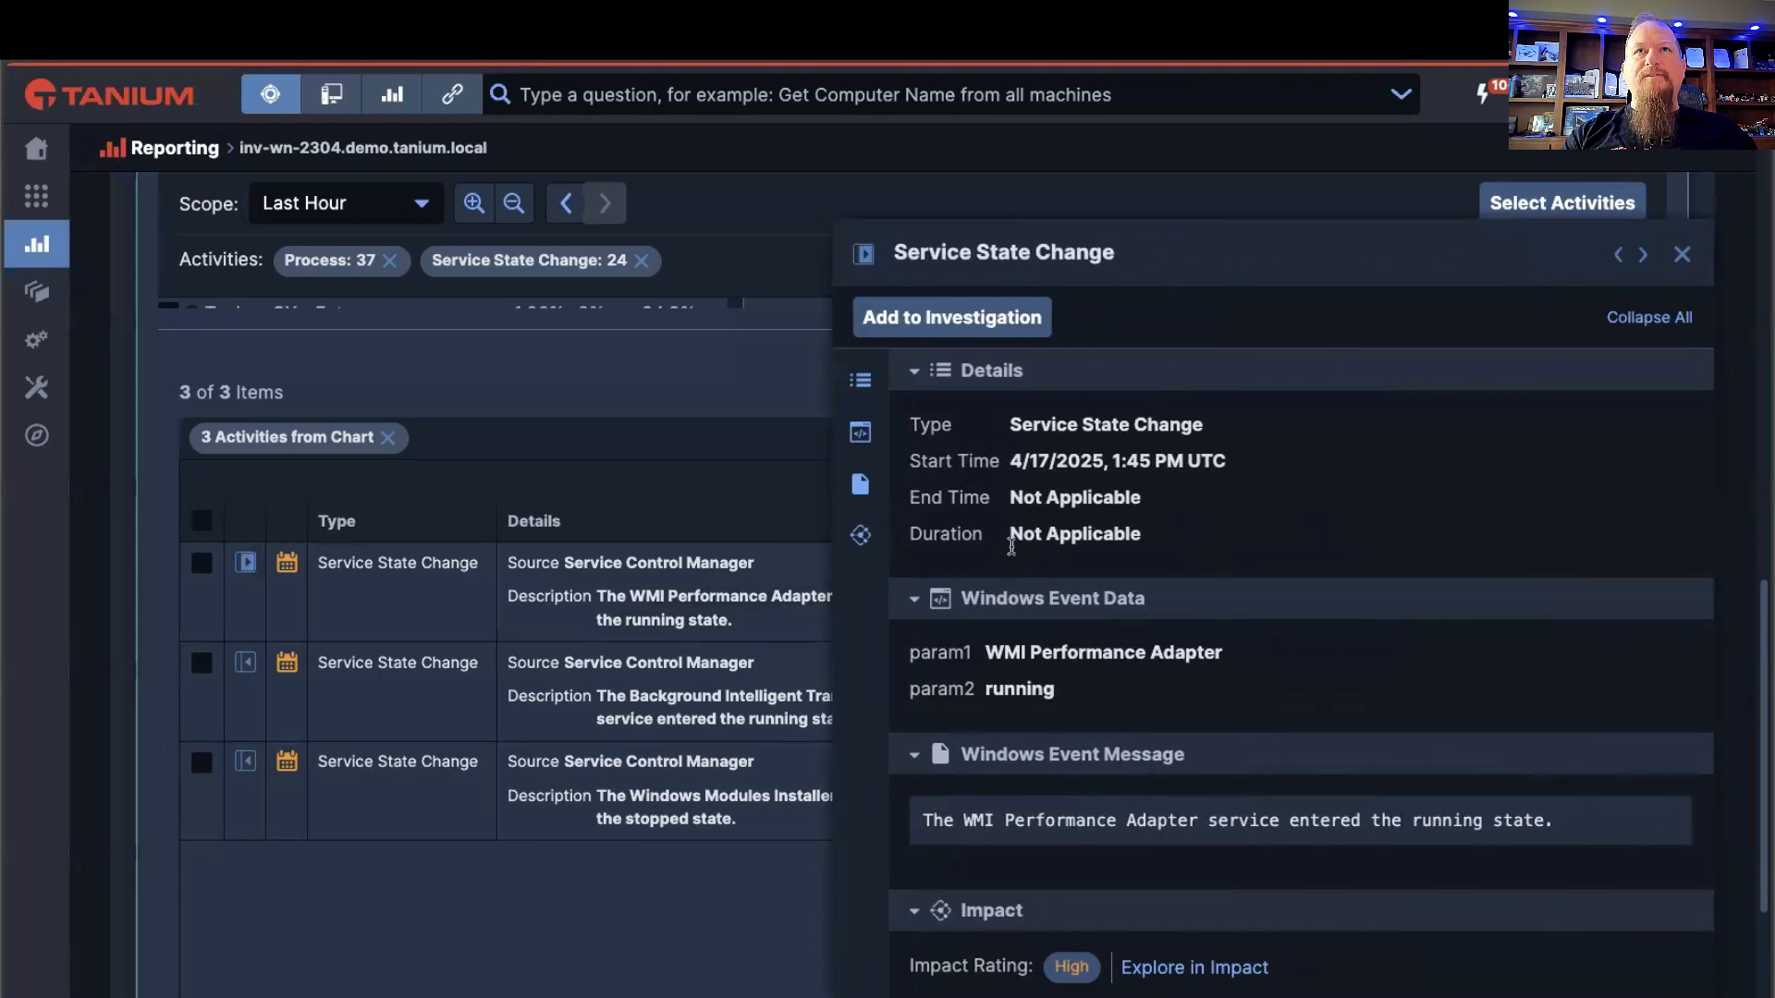
pyautogui.click(1682, 255)
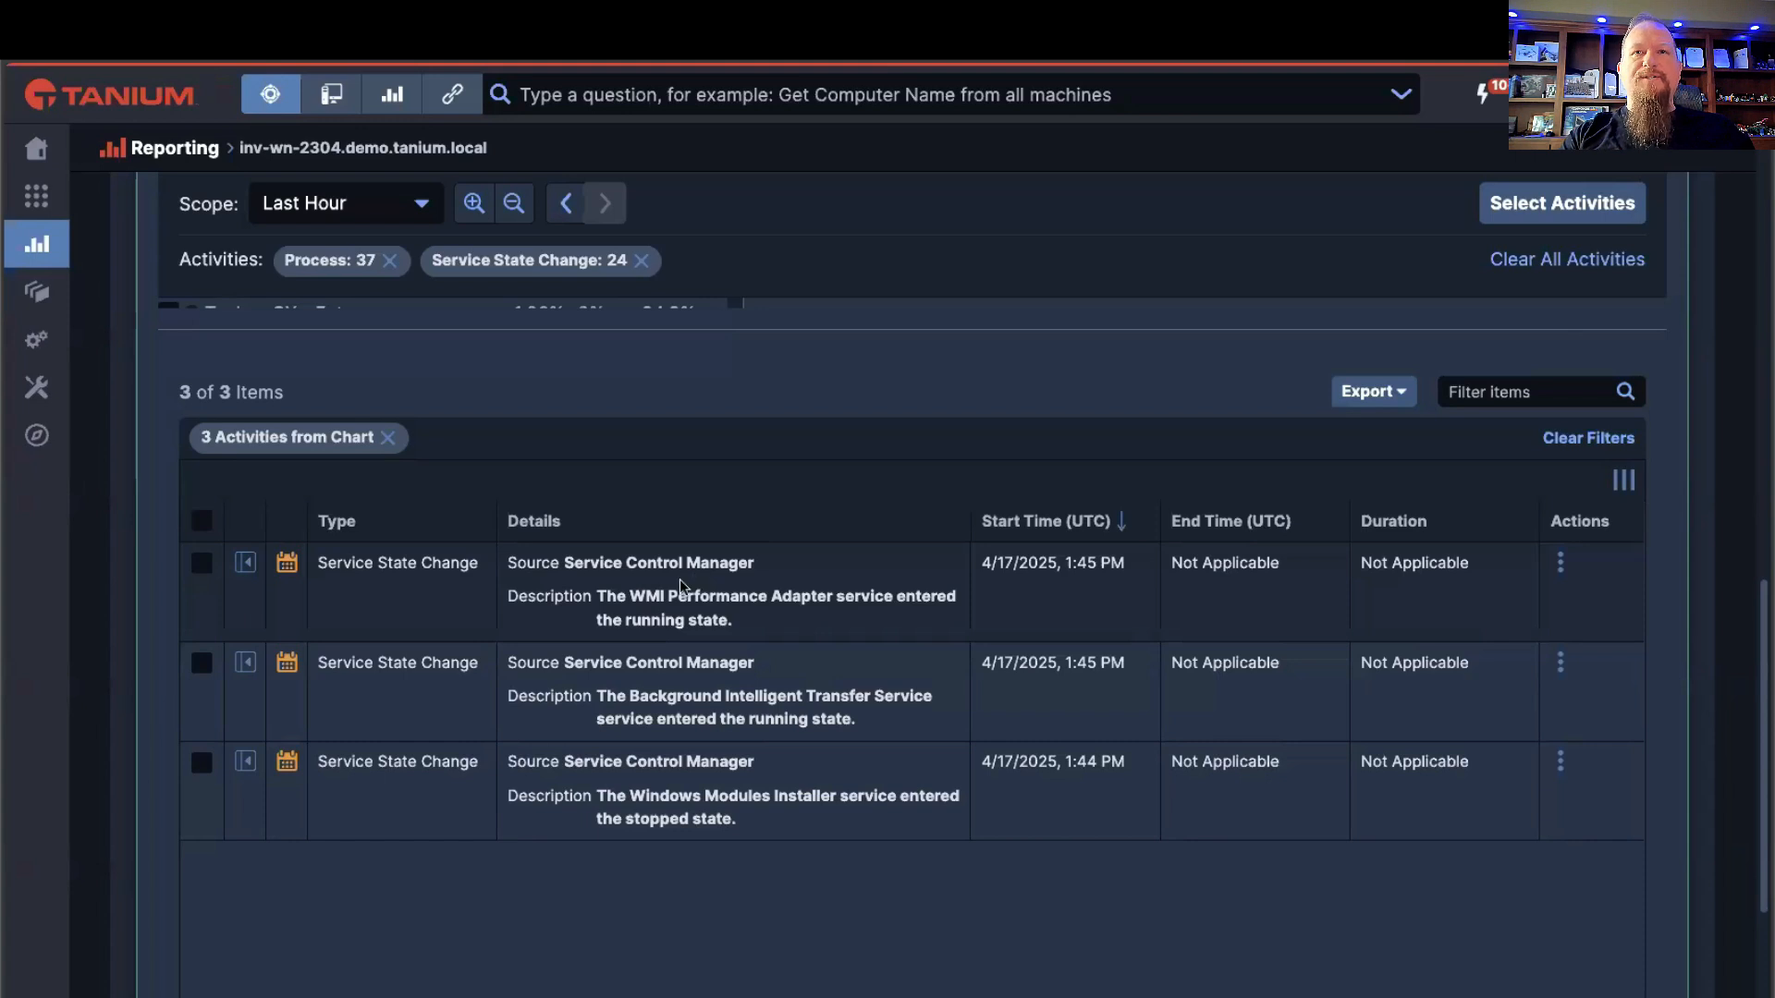
pyautogui.scroll(1, 680, 579)
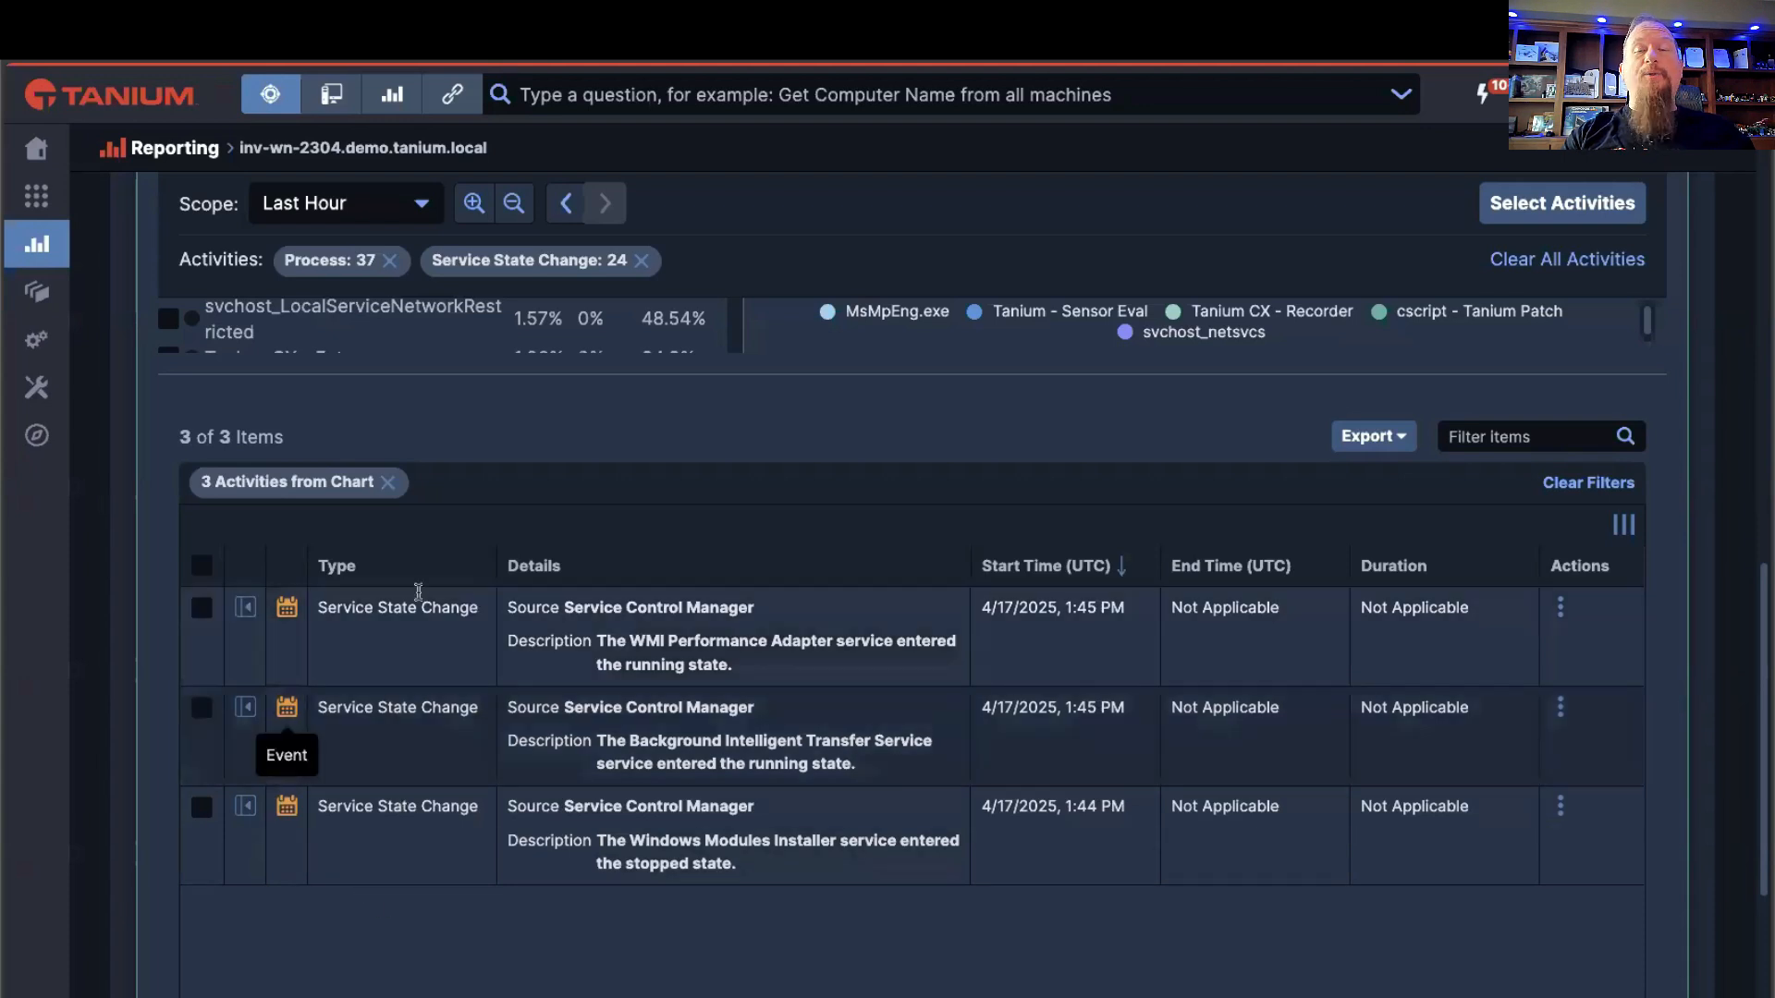
pyautogui.click(202, 566)
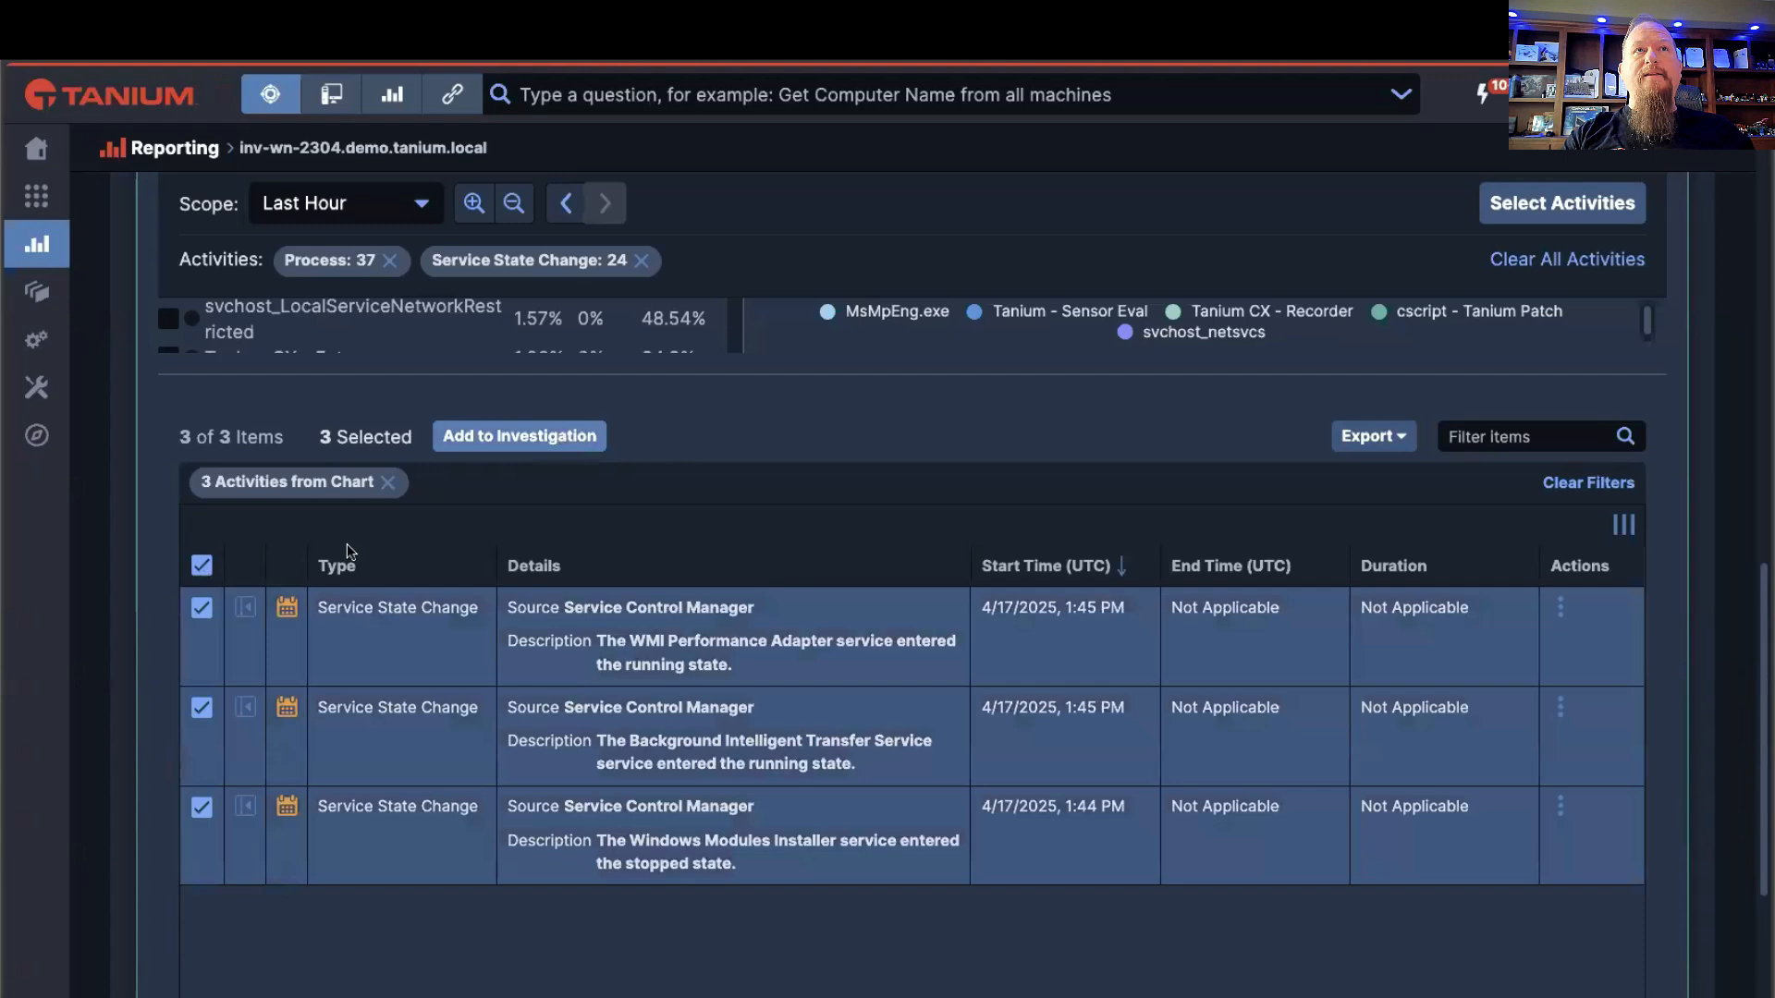
pyautogui.click(205, 563)
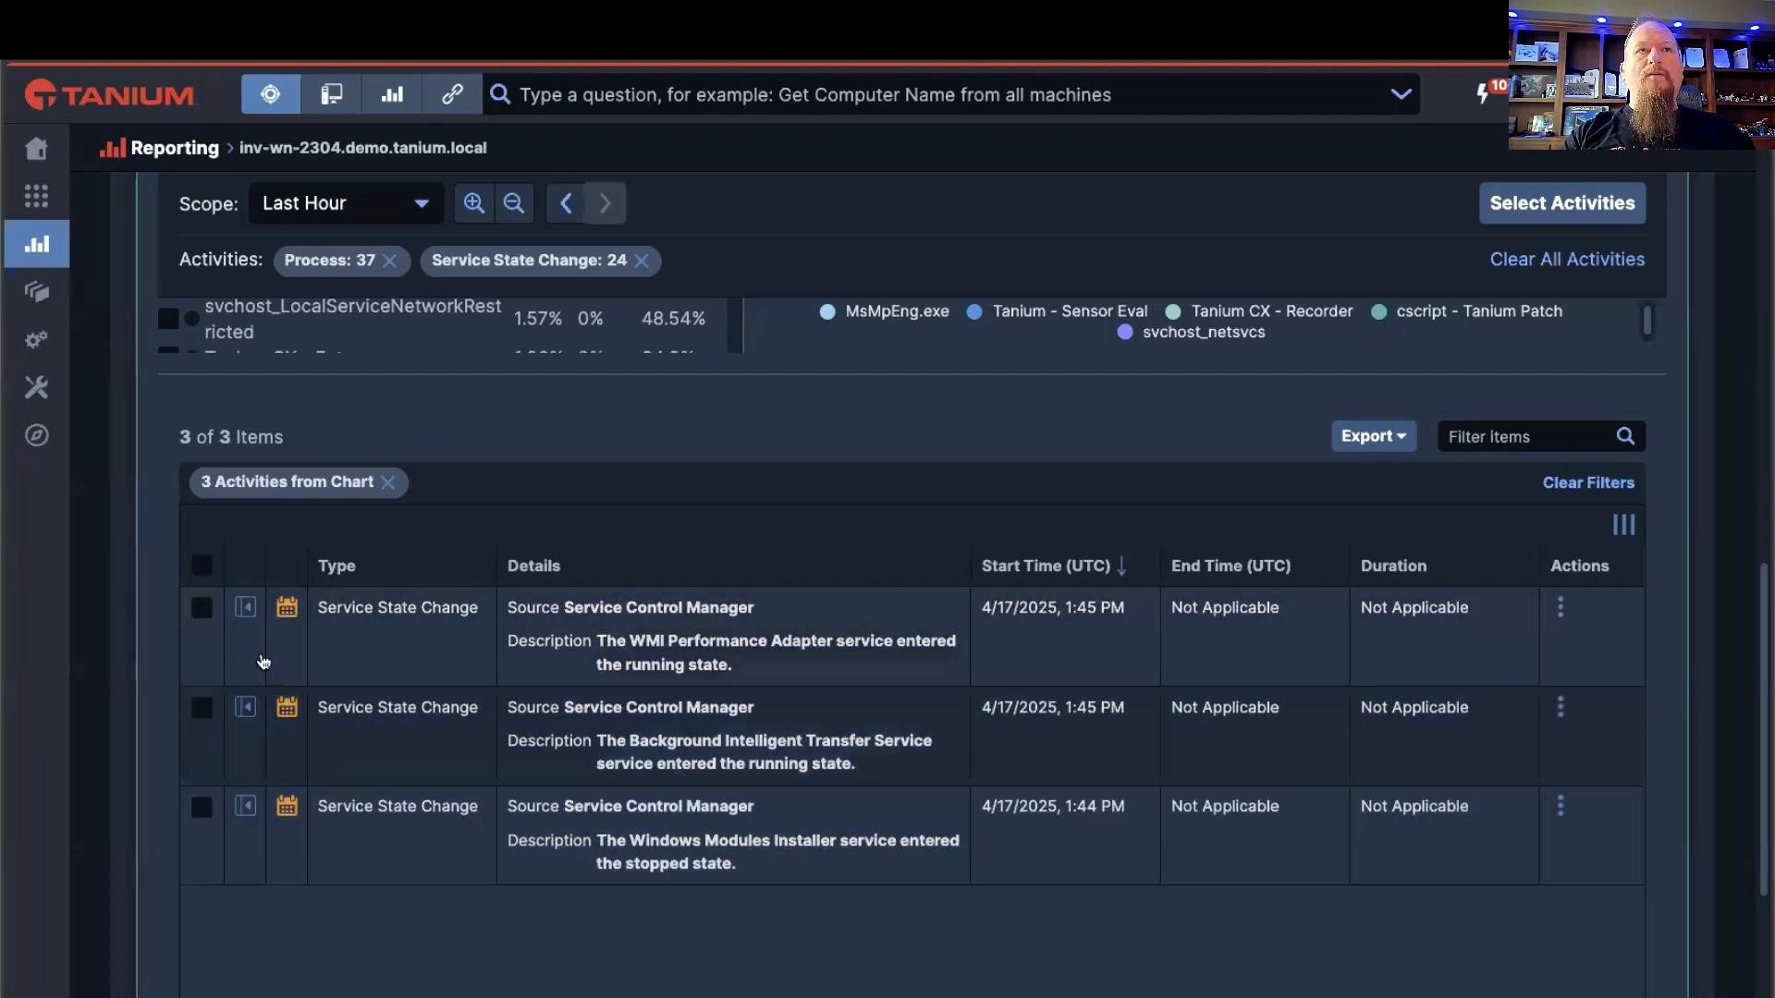
# Step: Start a new investigation from the WMI Performance Adapter event, named Tech Talk Demo, and fill in a short description
pyautogui.click(246, 611)
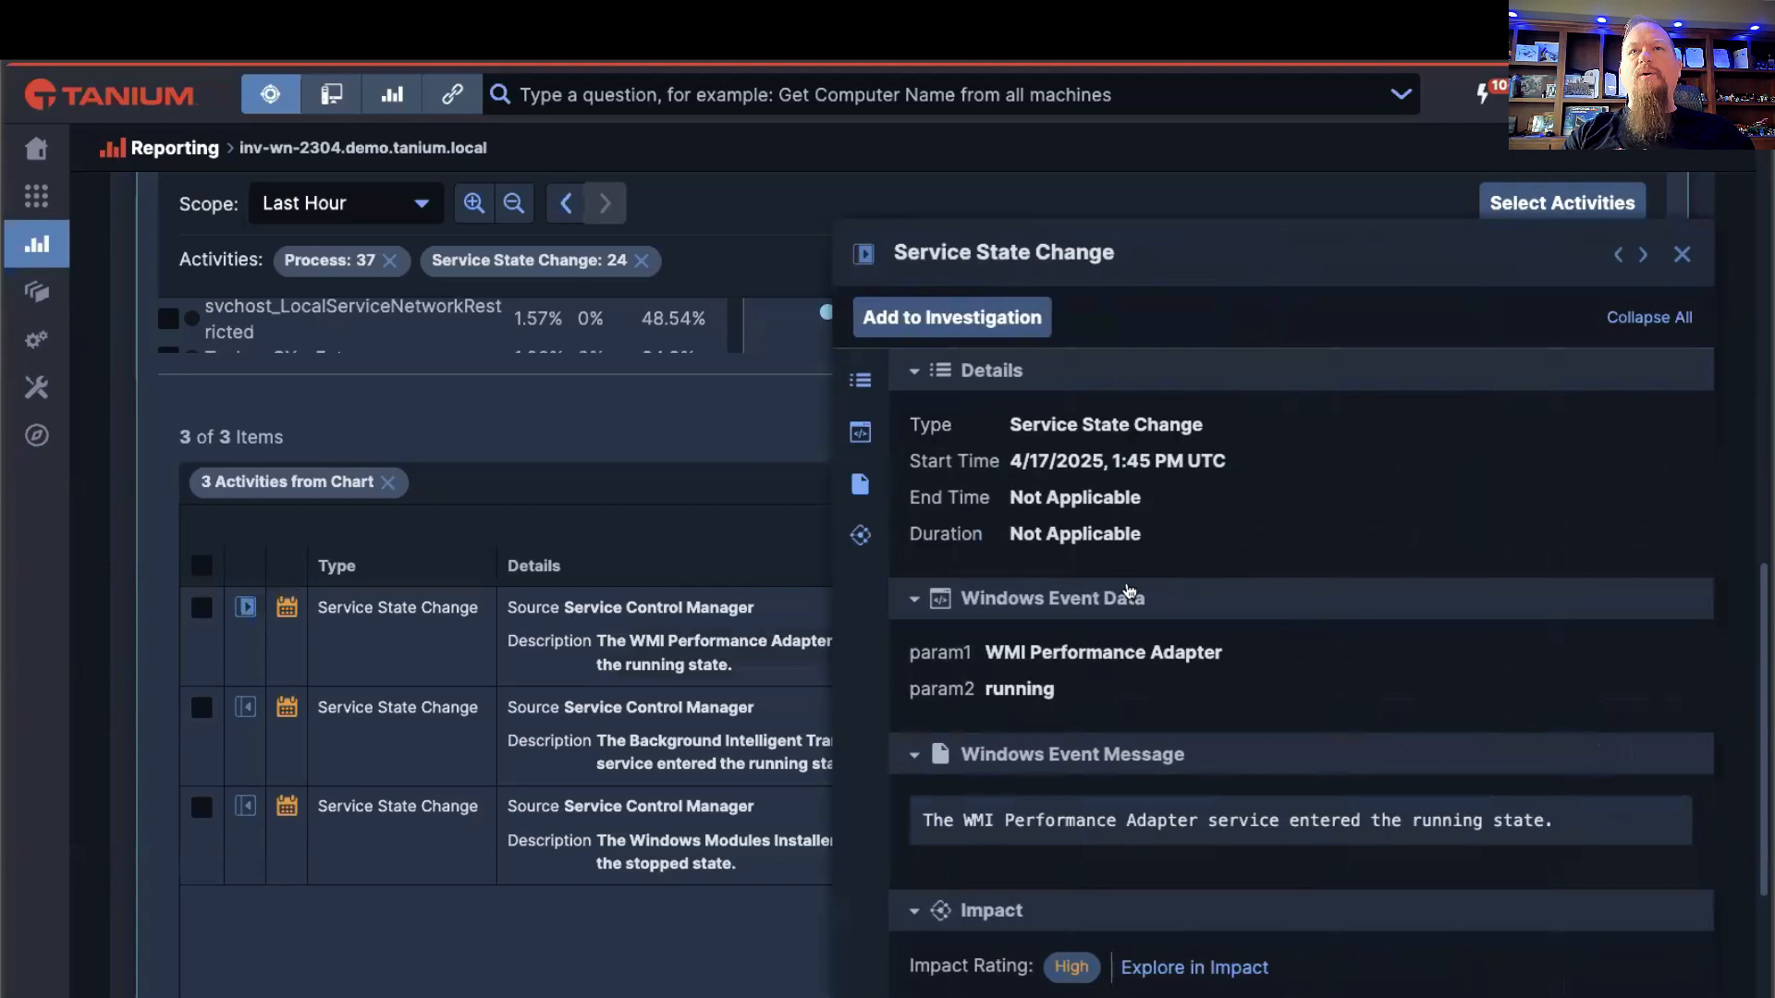
pyautogui.click(961, 318)
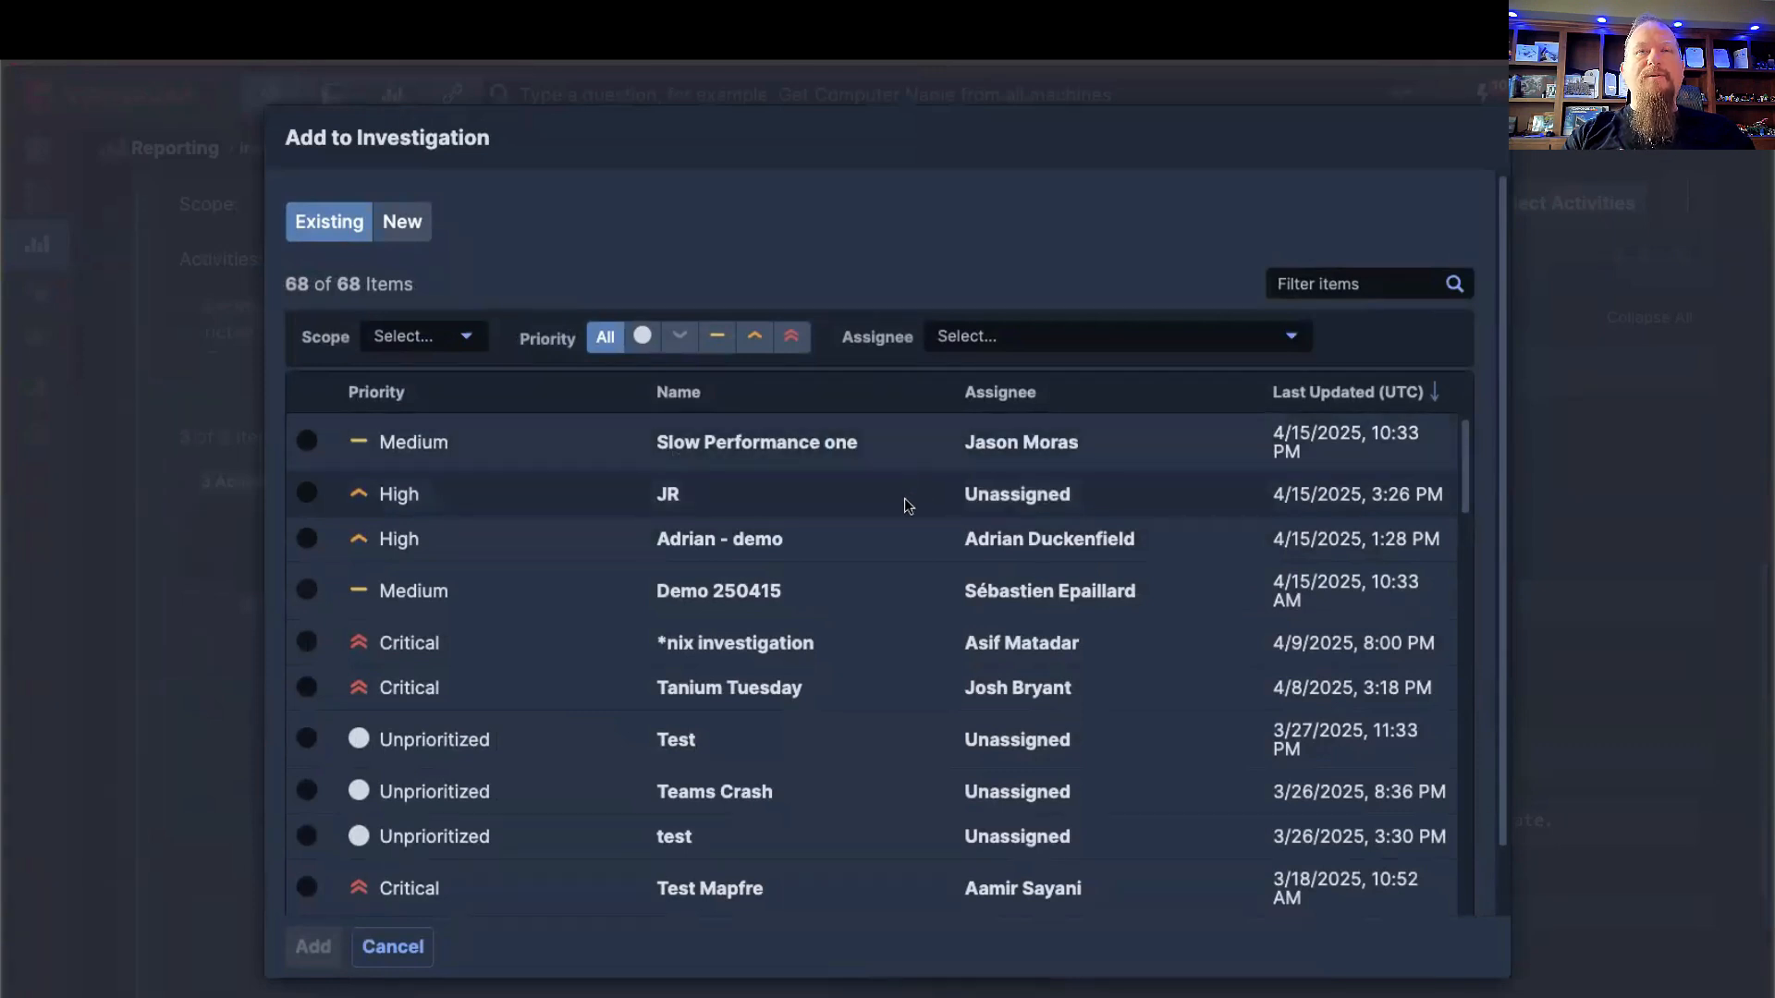
pyautogui.click(413, 242)
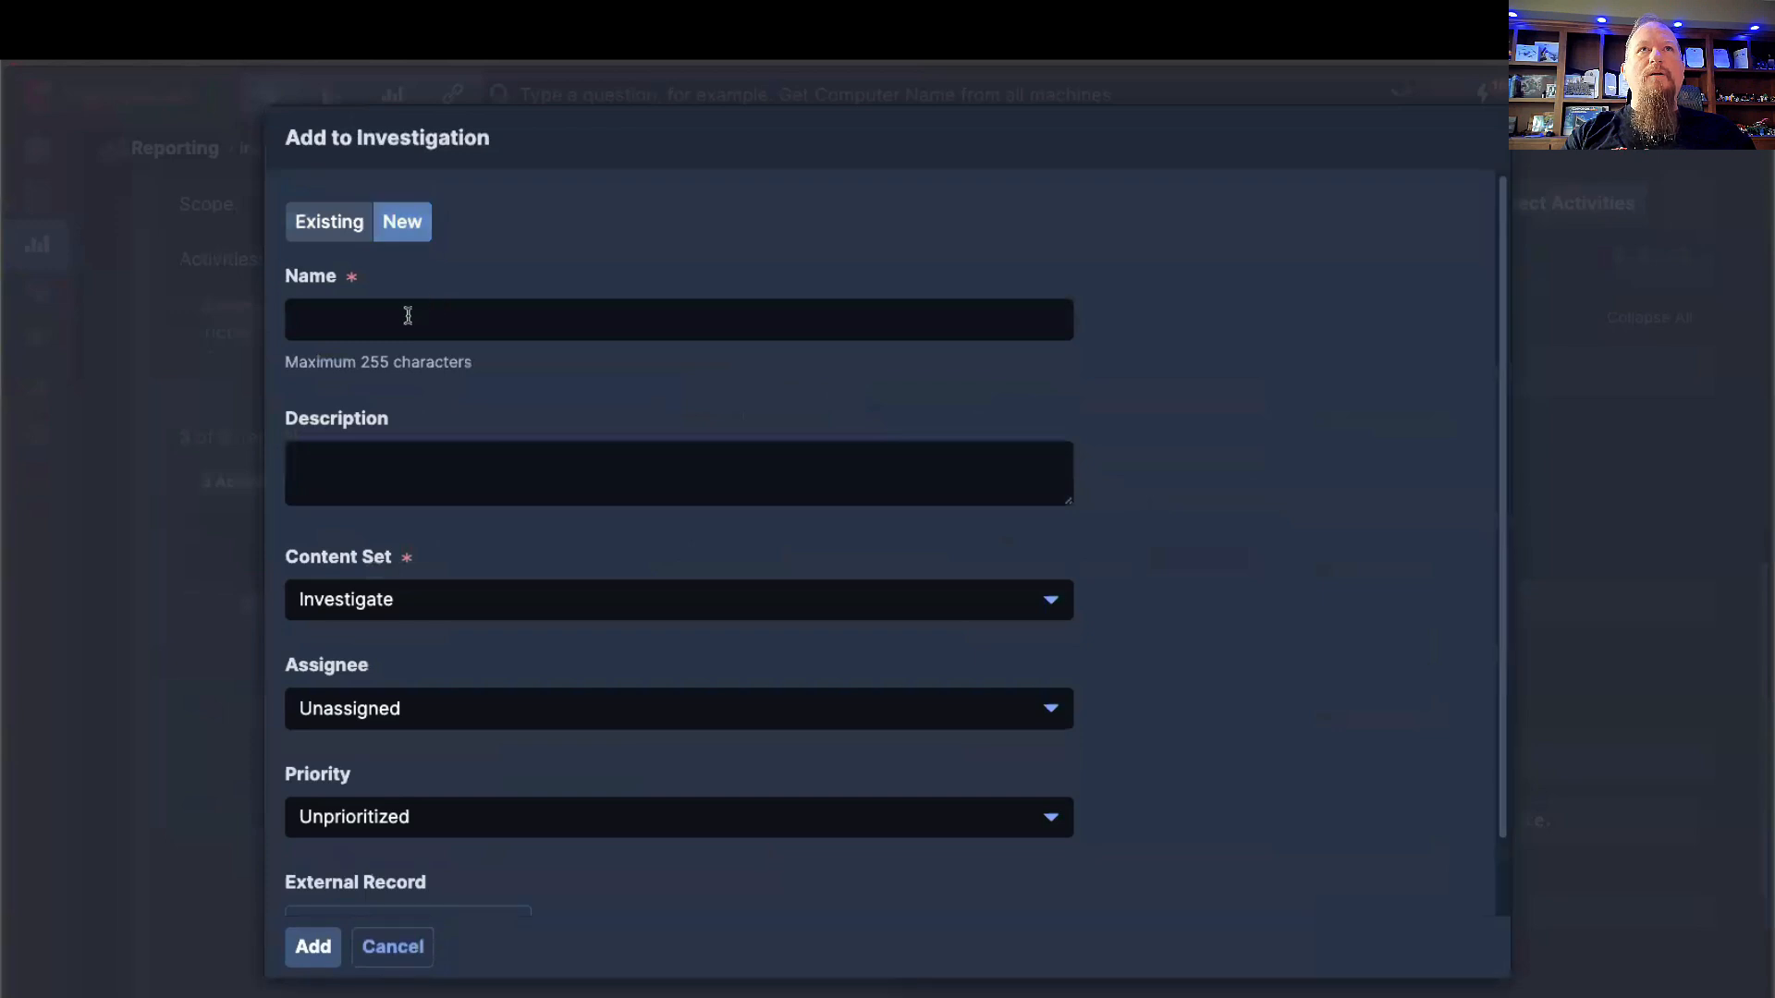
pyautogui.click(407, 315)
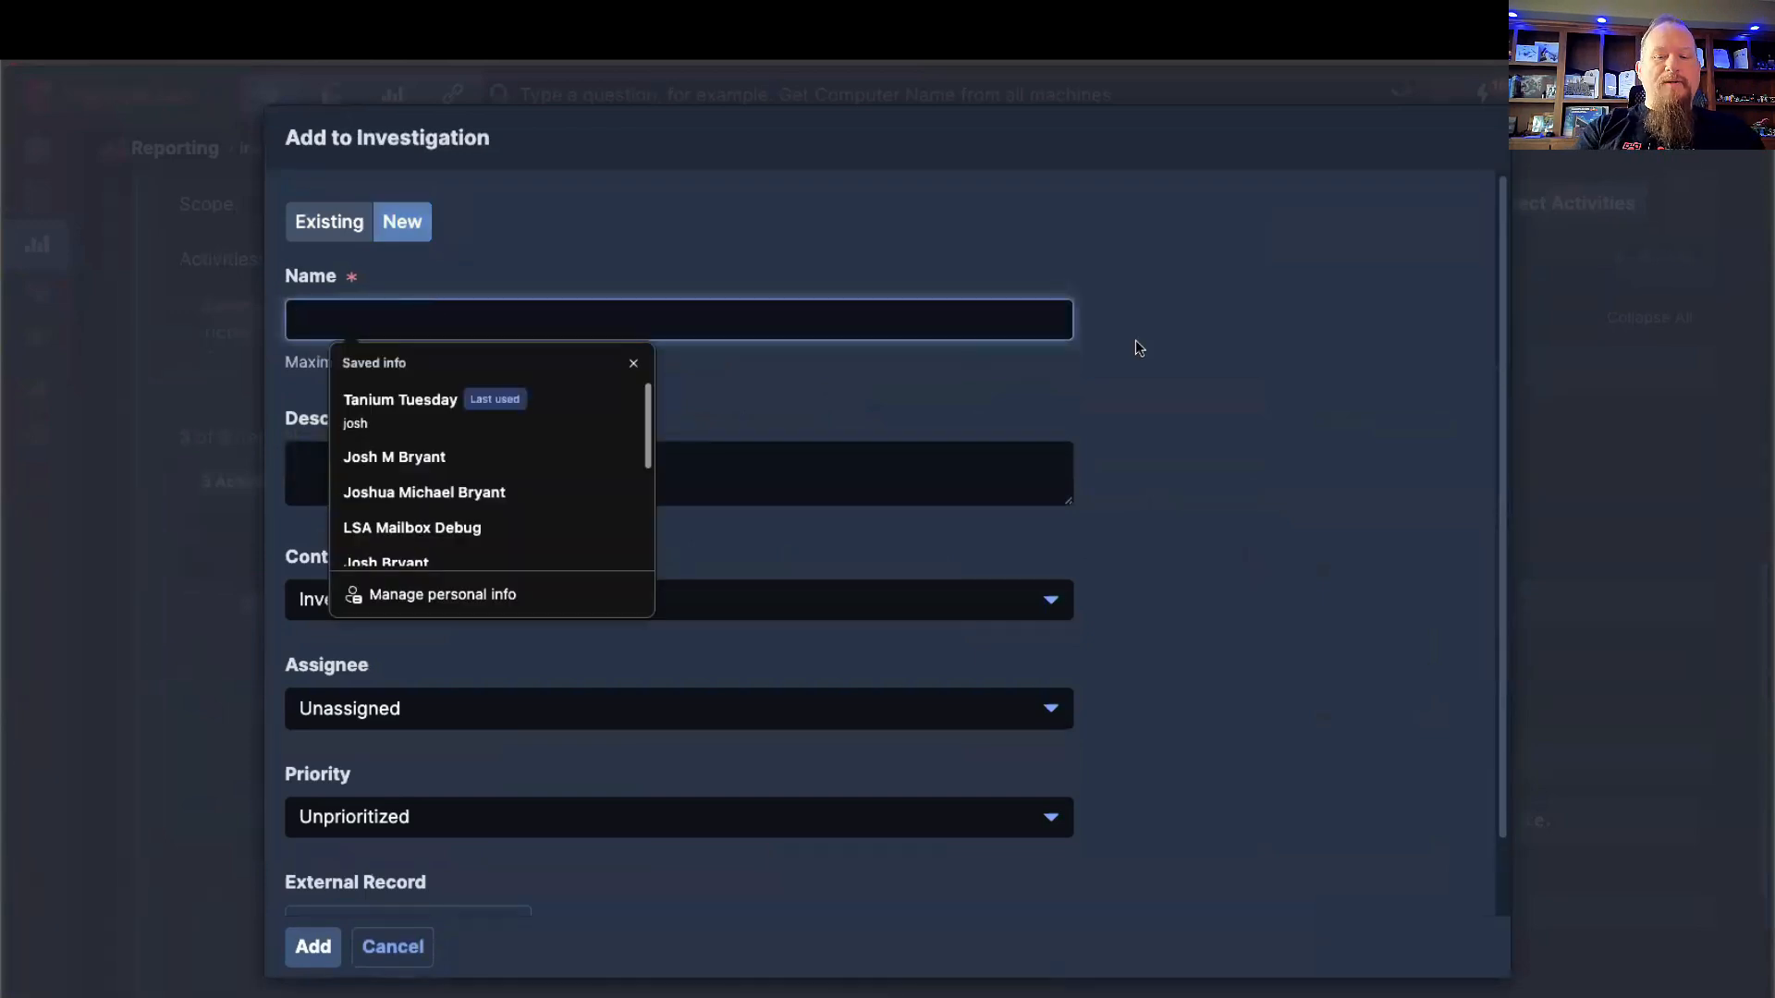
pyautogui.write('Tech Talk Demo')
pyautogui.press('Tab')
pyautogui.write('Ashley lov')
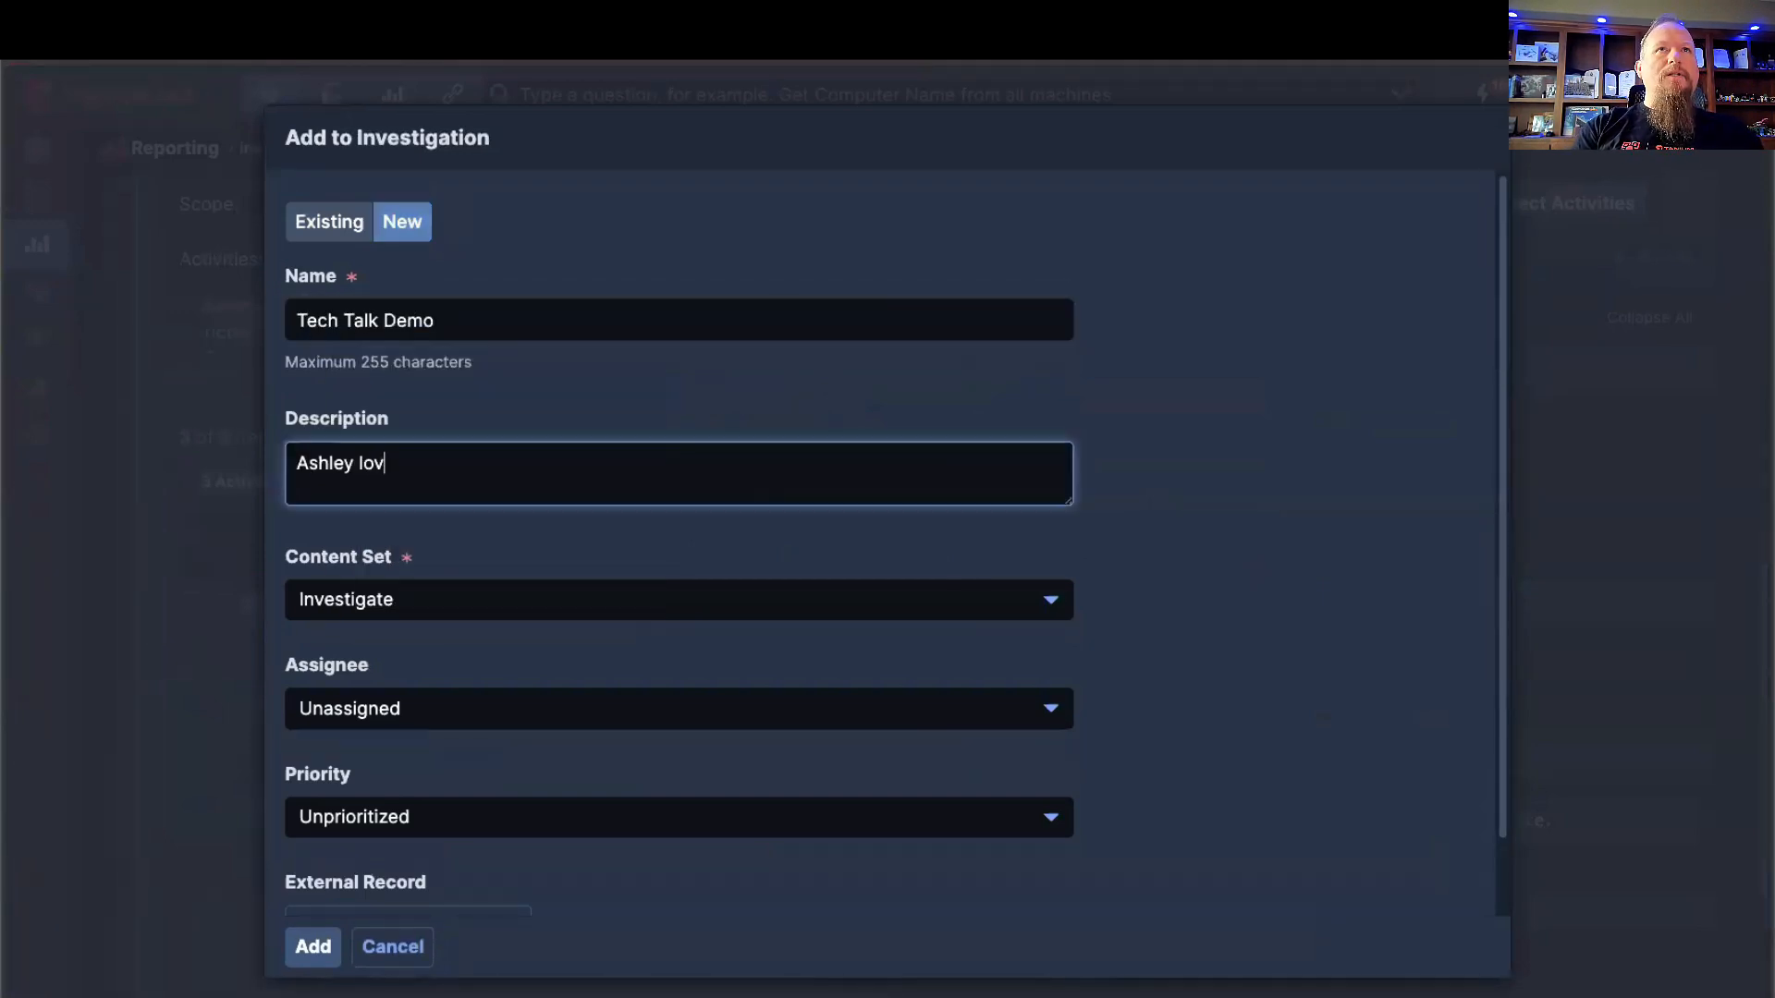
pyautogui.write('es it!')
# Step: Assign the new investigation to the demo owner's user account and set its priority to Critical
pyautogui.click(658, 712)
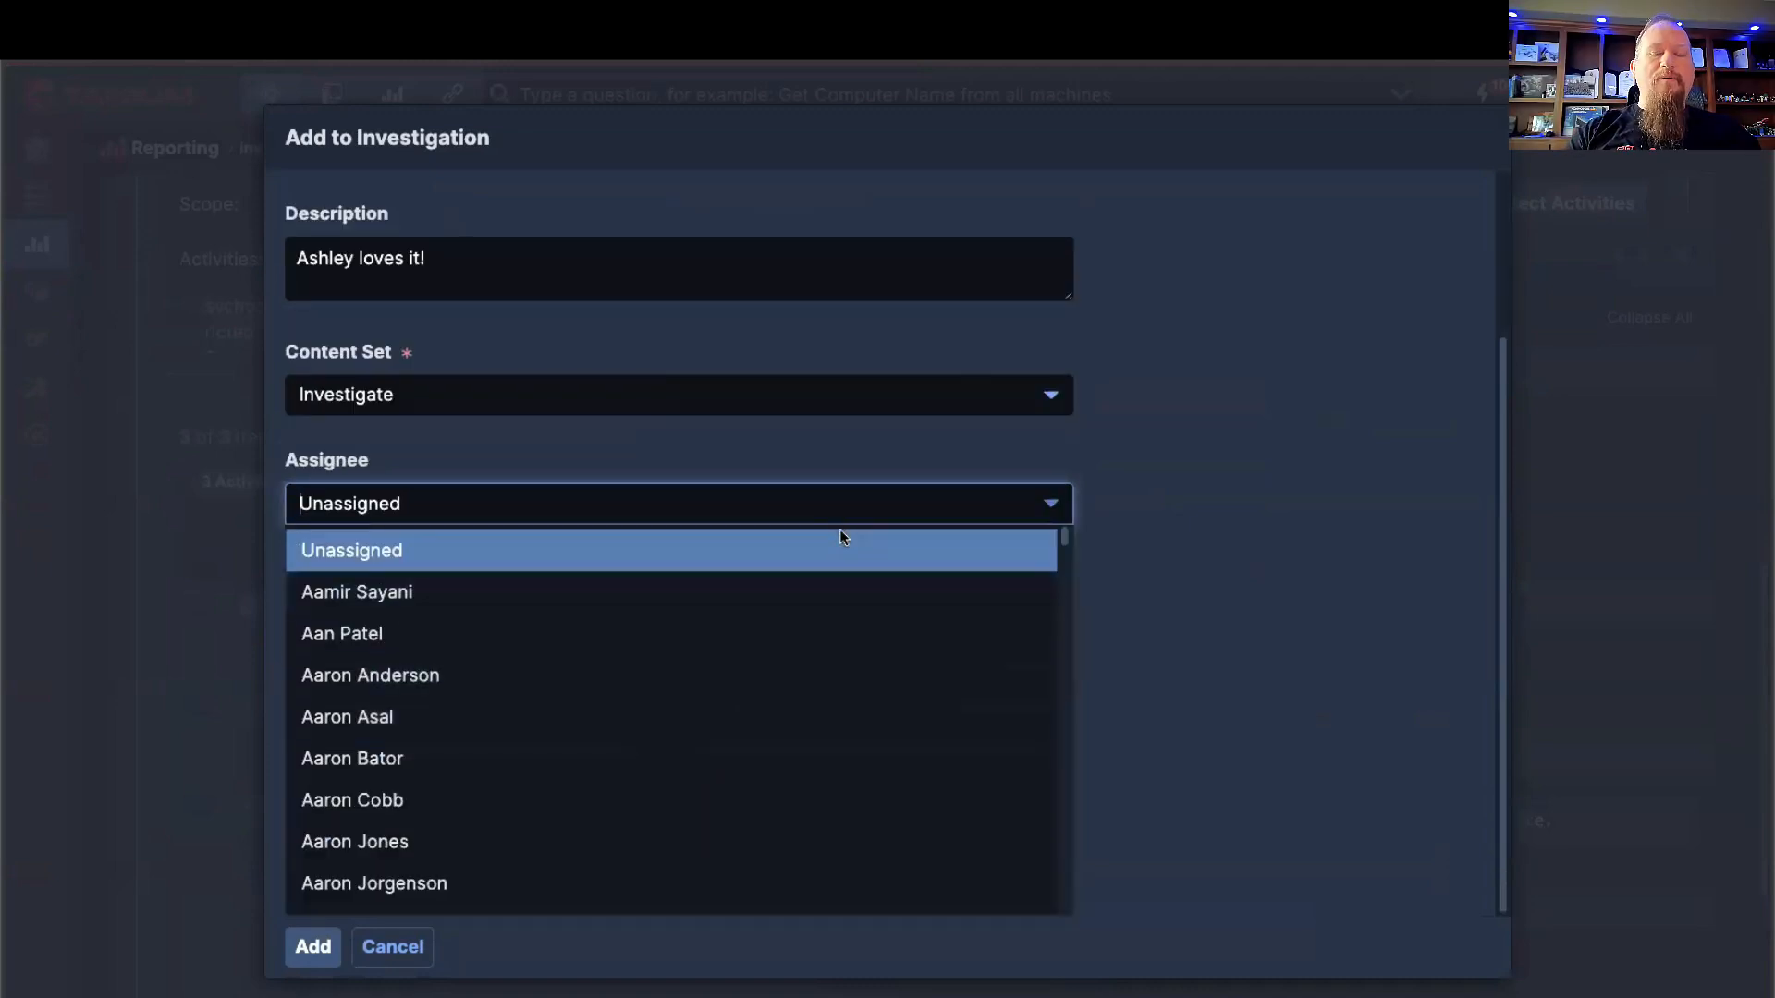
pyautogui.write('jo')
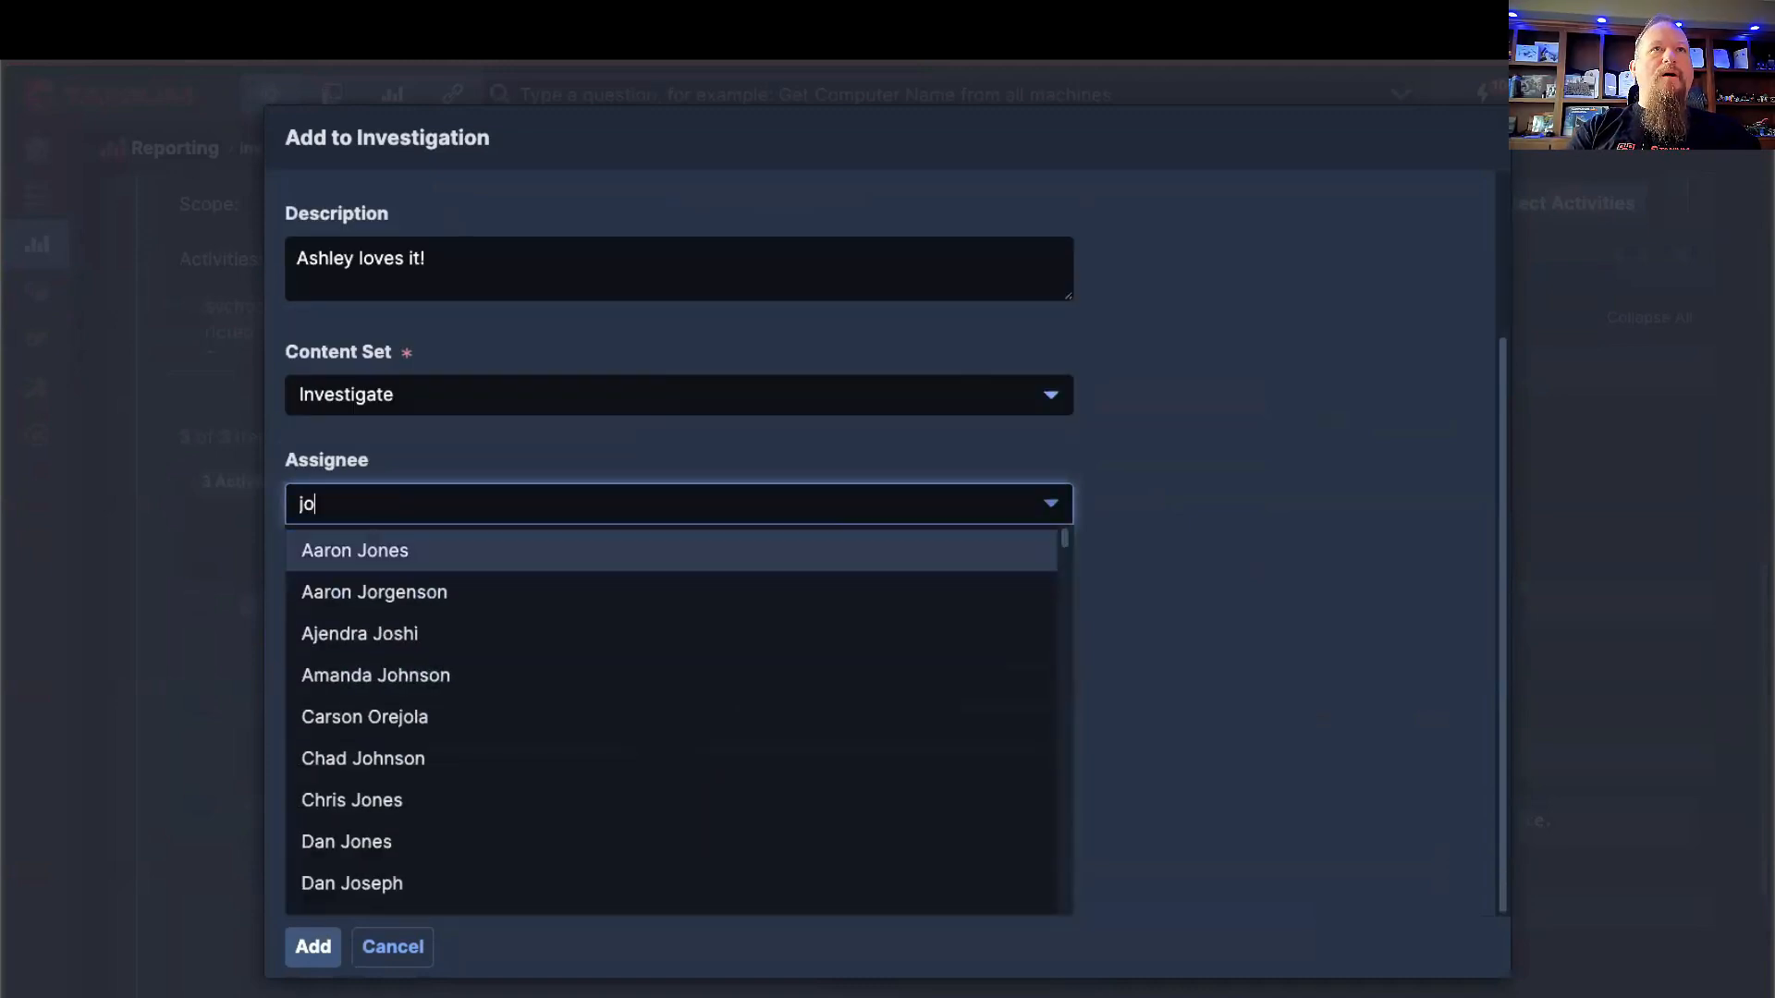
pyautogui.write('sh by')
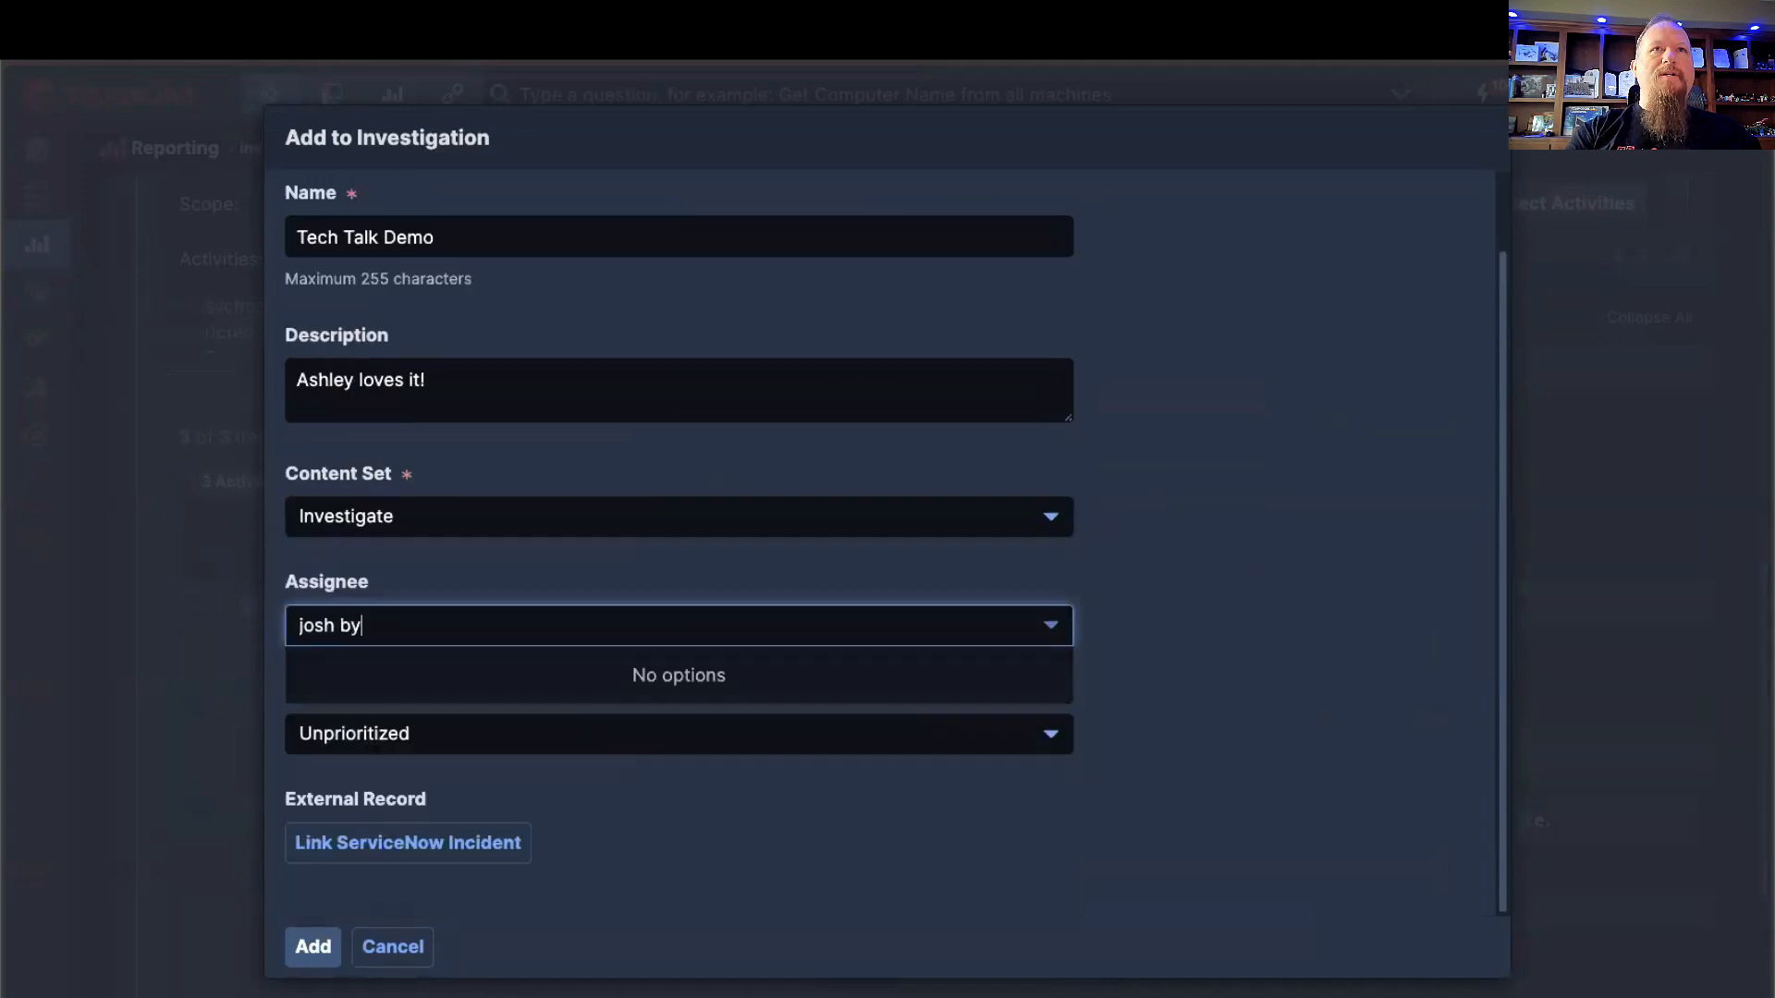
pyautogui.press('BackSpace')
pyautogui.write('r')
pyautogui.press('Return')
pyautogui.click(664, 730)
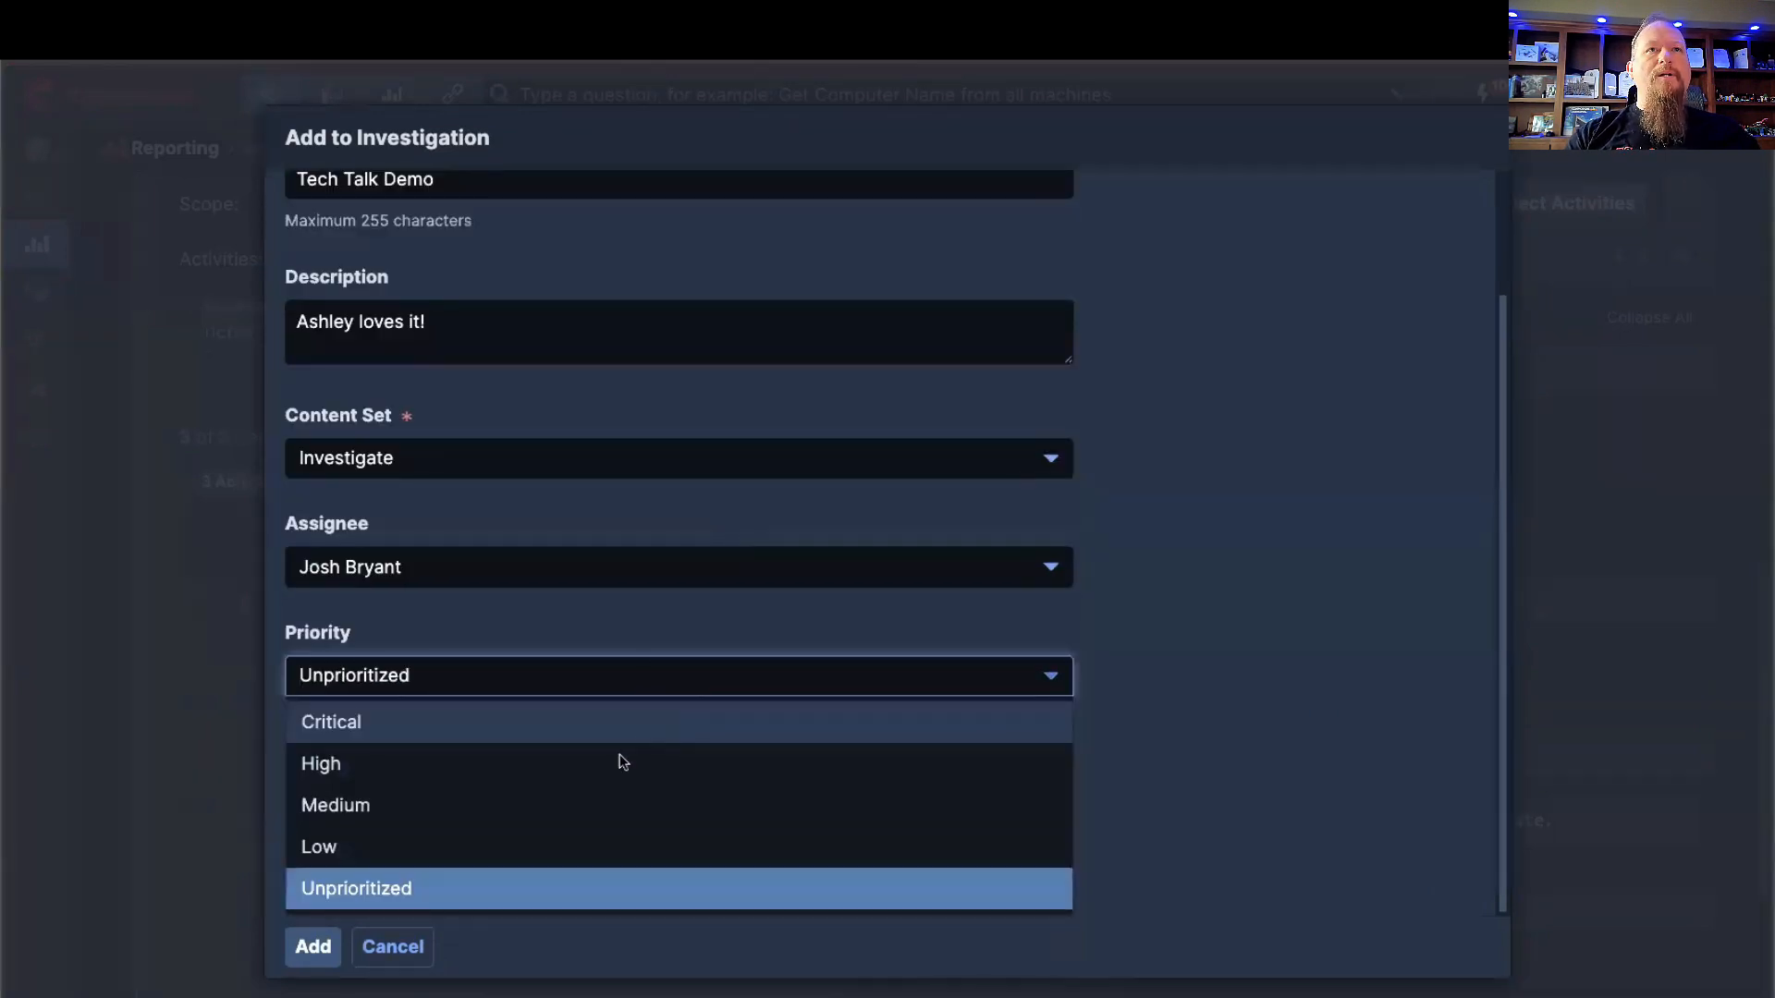
pyautogui.press('Return')
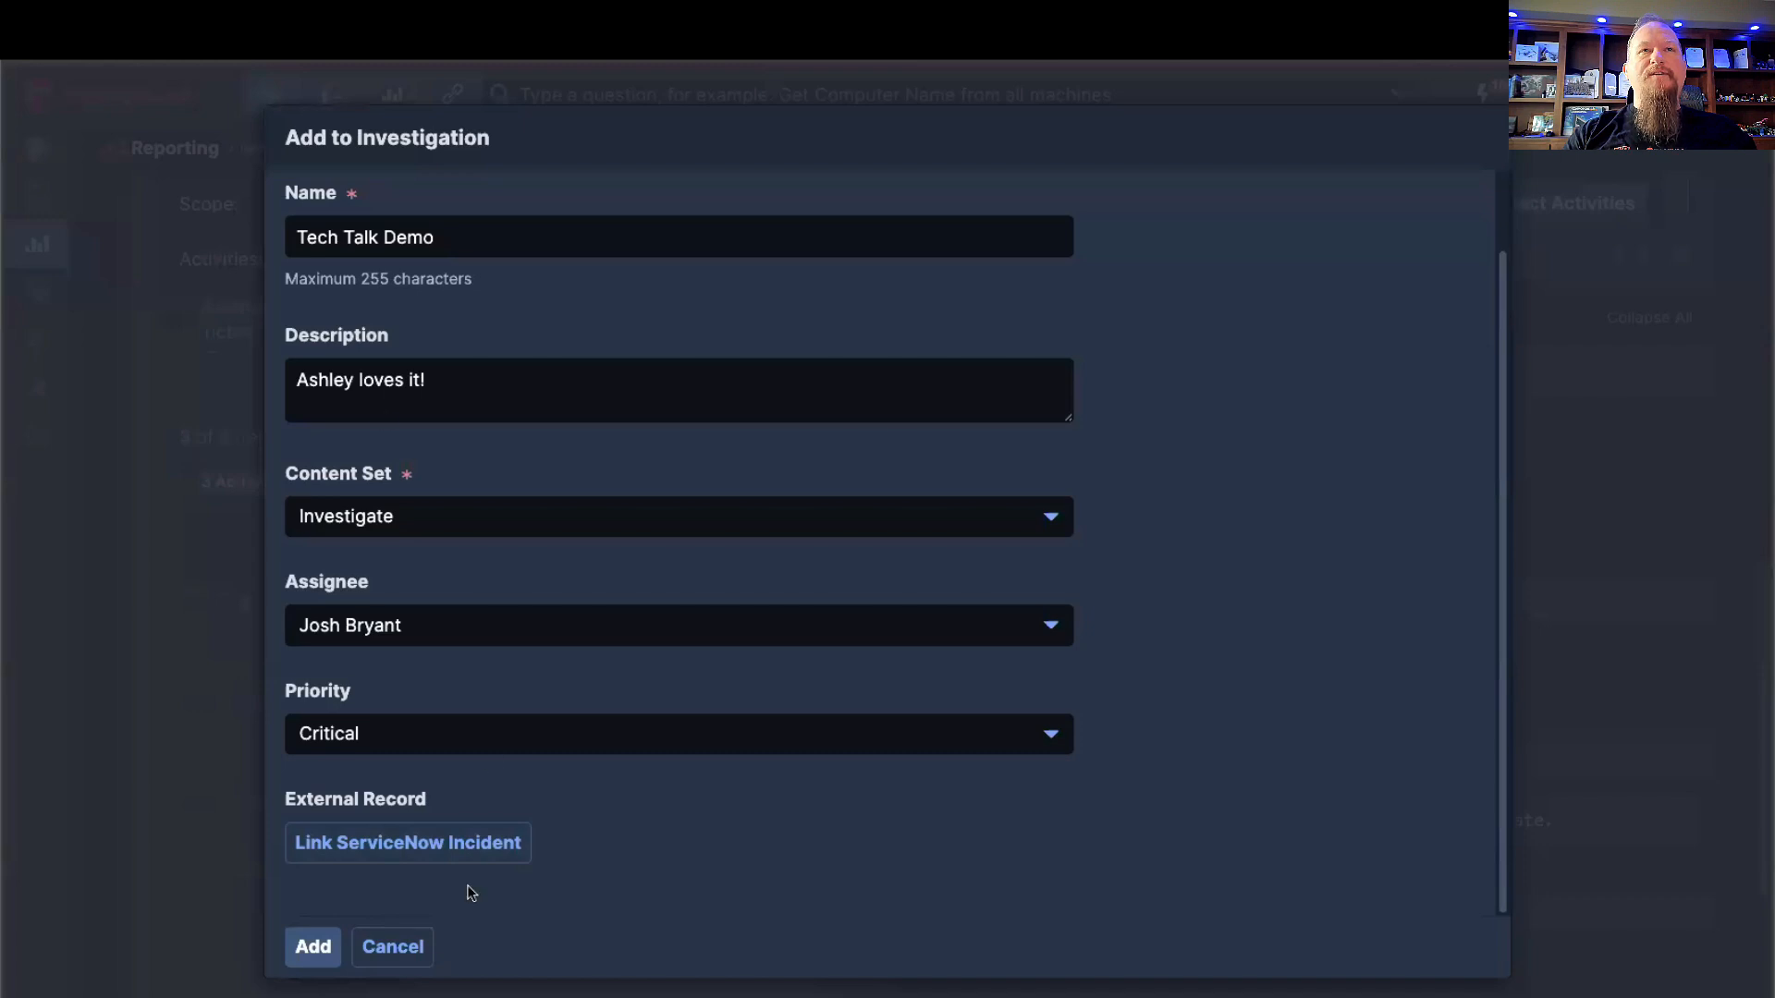
# Step: Start linking a ServiceNow incident to the investigation and search the incidents for "perf"
pyautogui.click(405, 859)
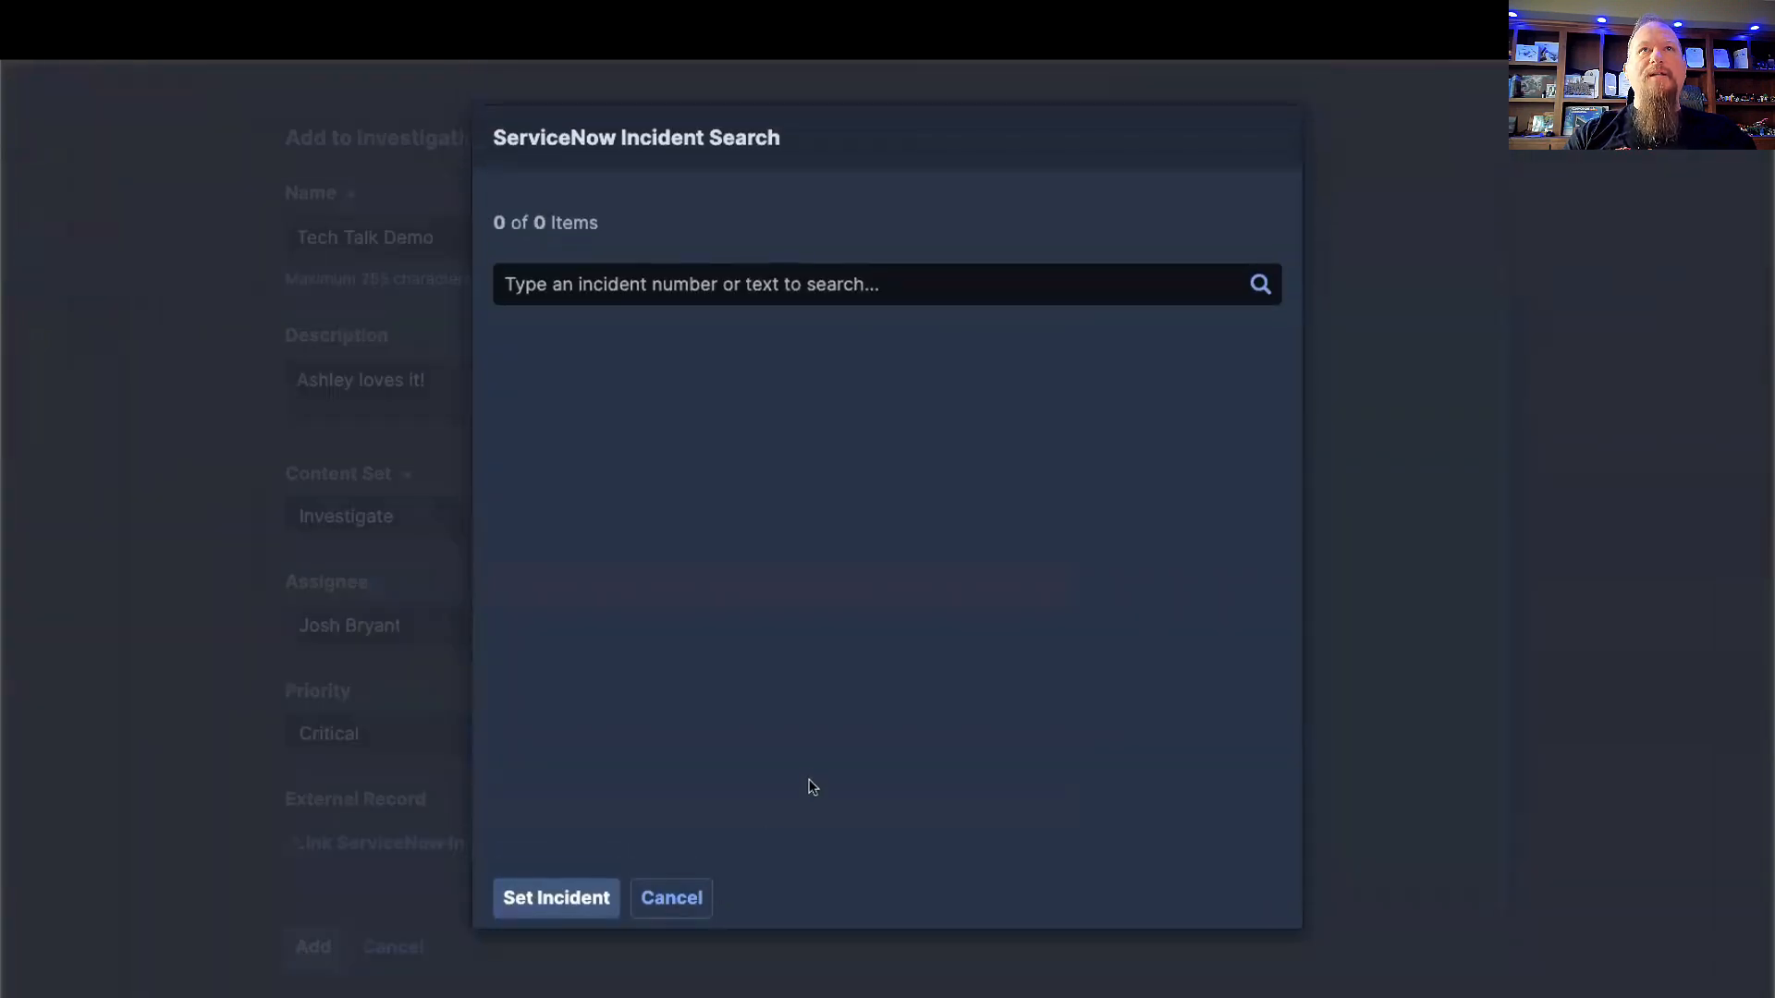
pyautogui.click(759, 288)
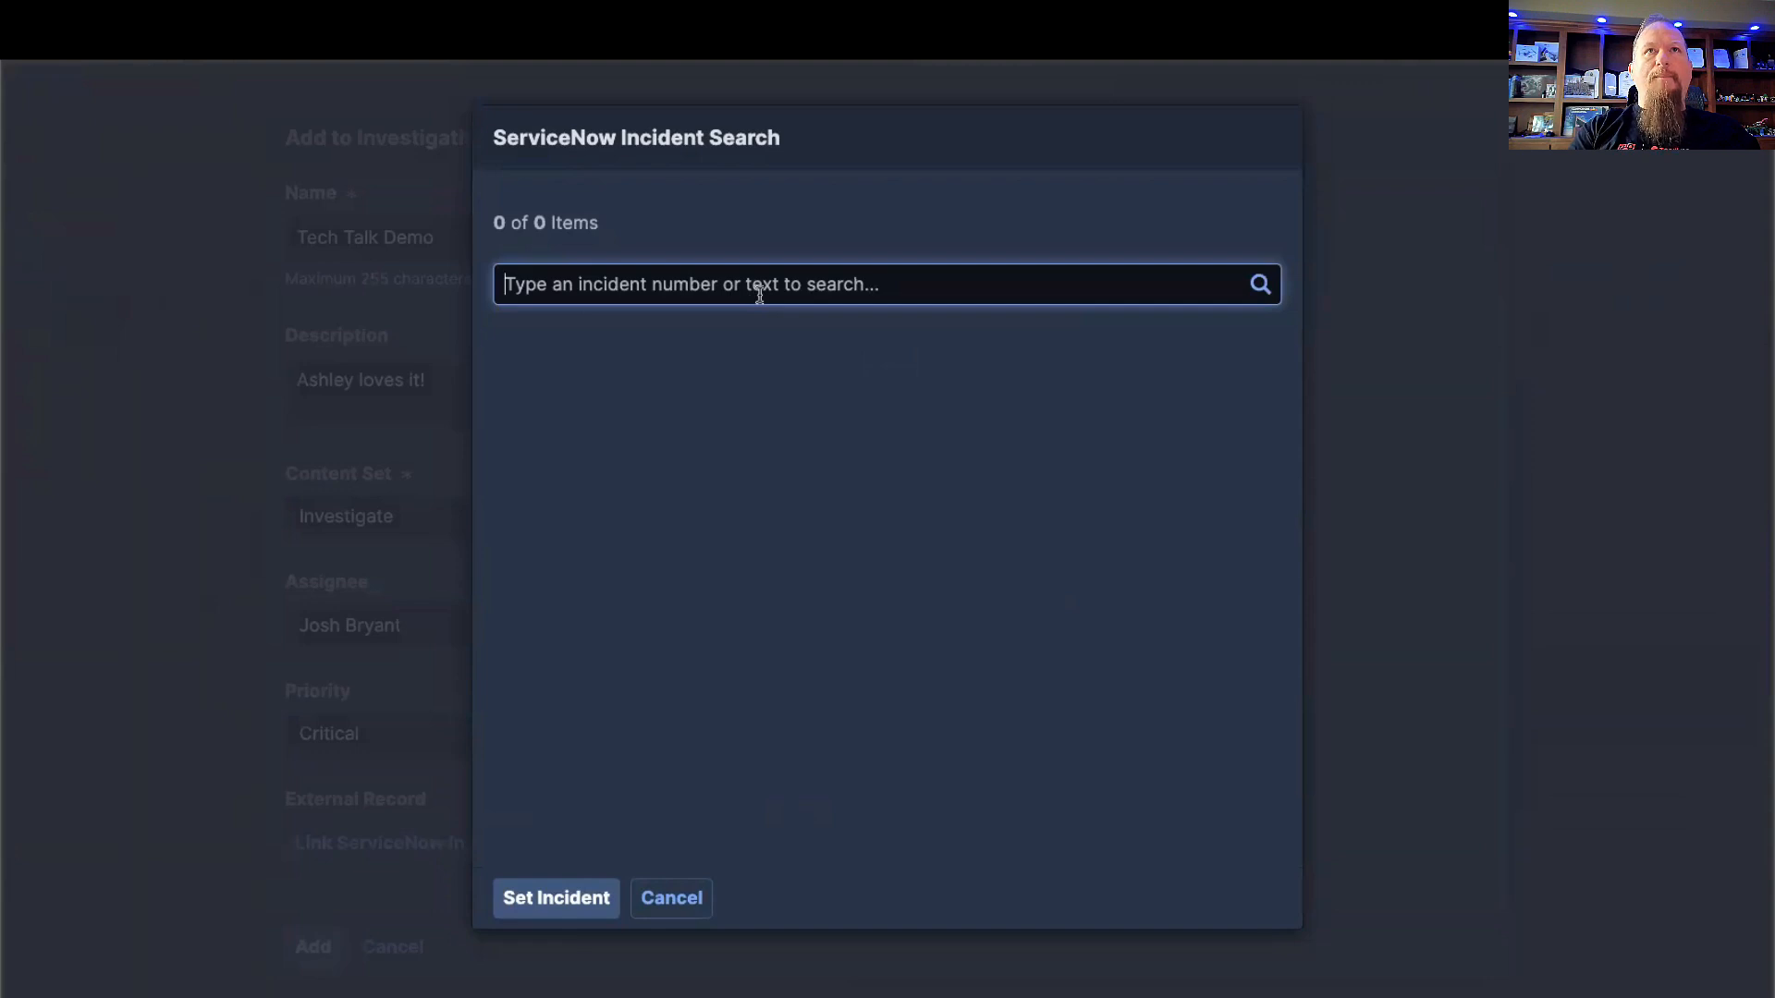
pyautogui.write('per')
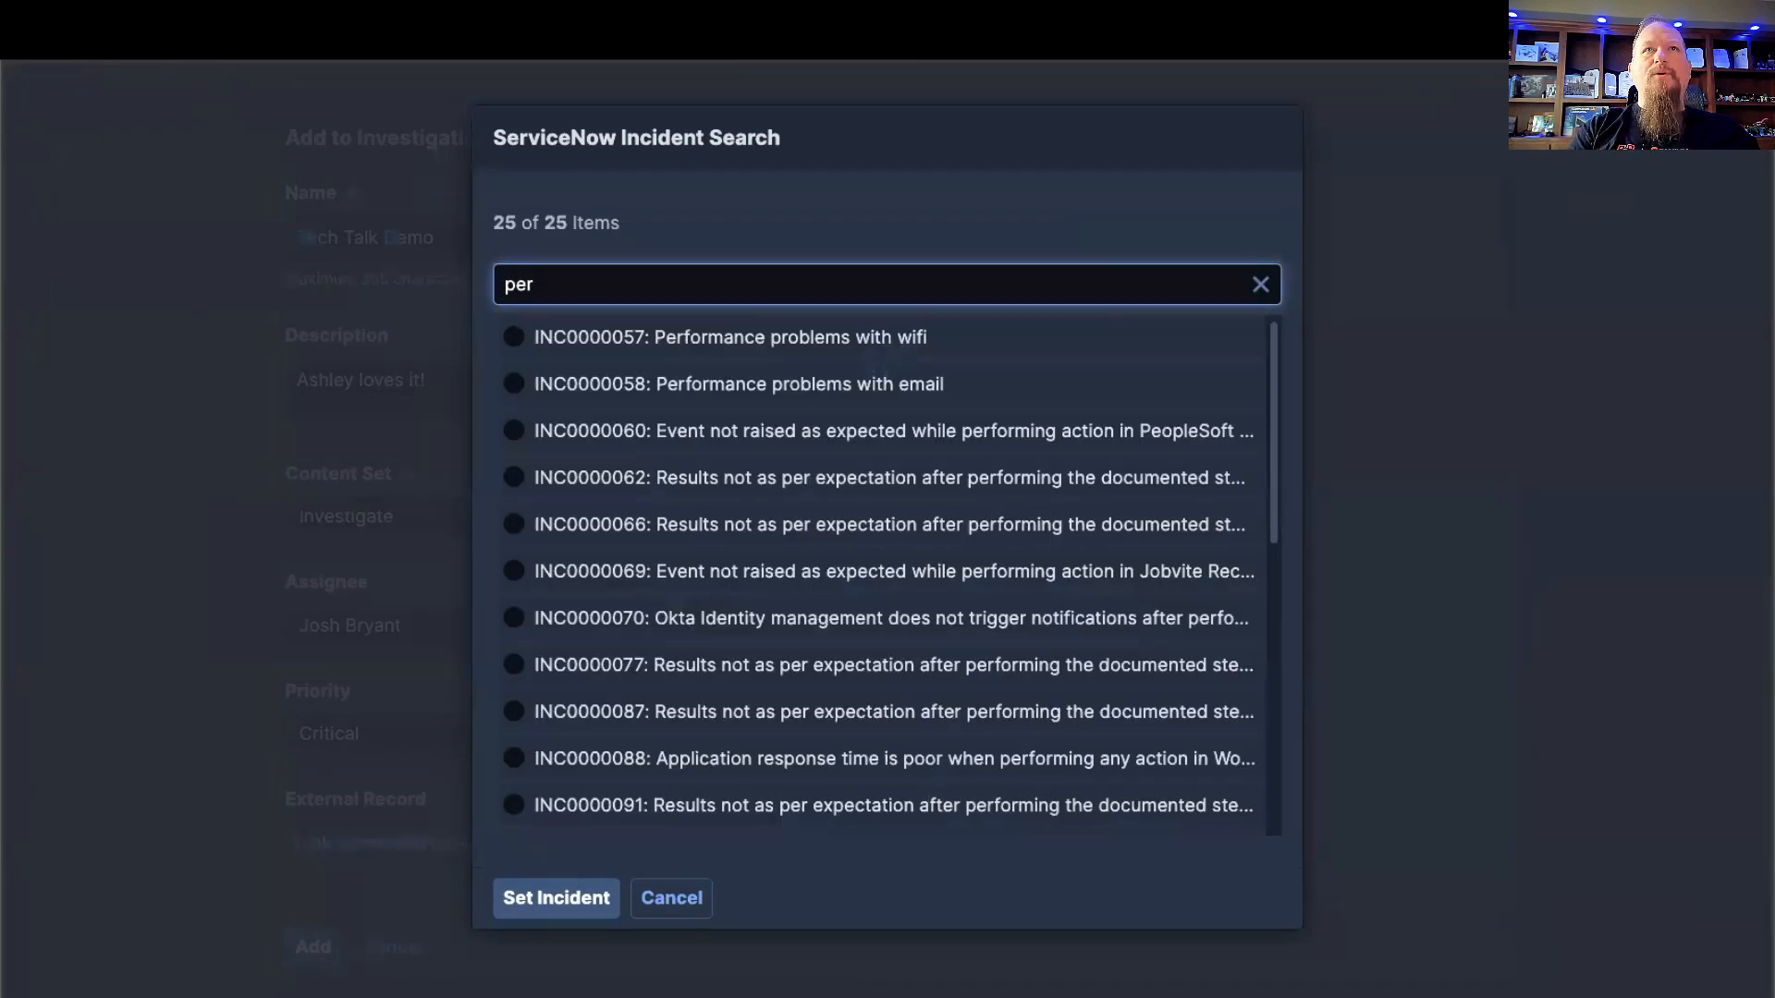
pyautogui.write('f')
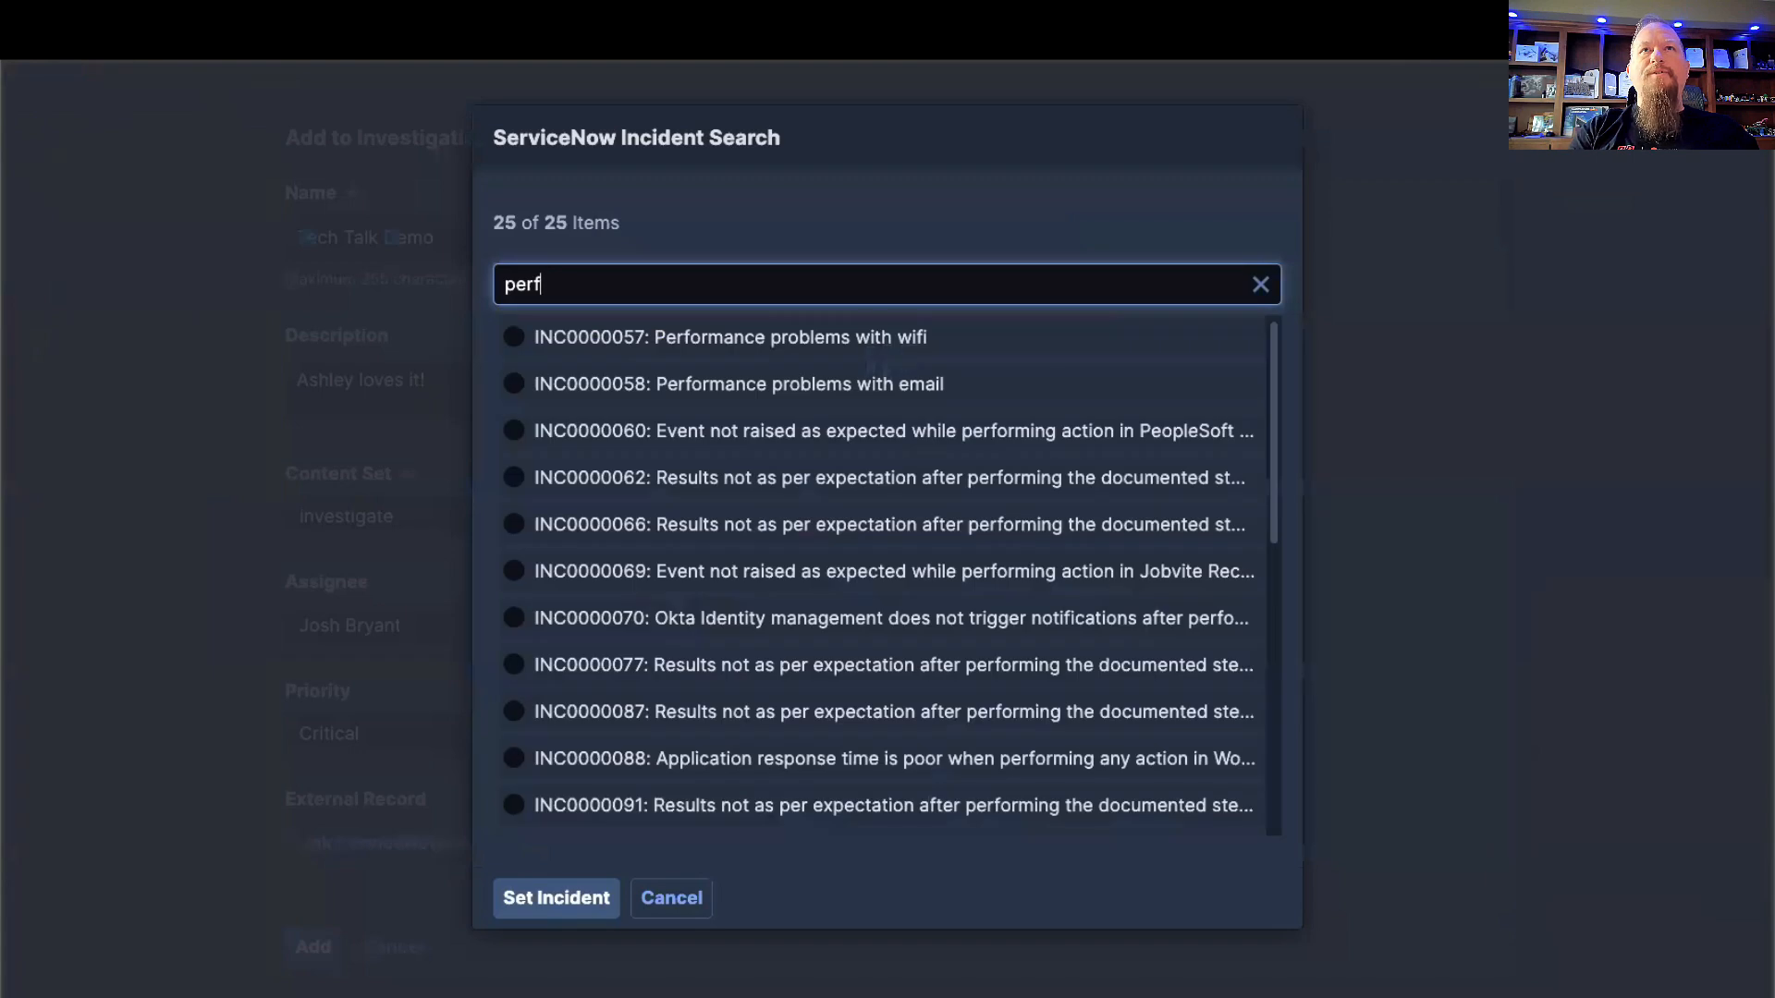
# Step: Try searching the ServiceNow incidents for "INC" instead, and clear the search
pyautogui.press('BackSpace')
pyautogui.press('BackSpace')
pyautogui.press('BackSpace')
pyautogui.press('BackSpace')
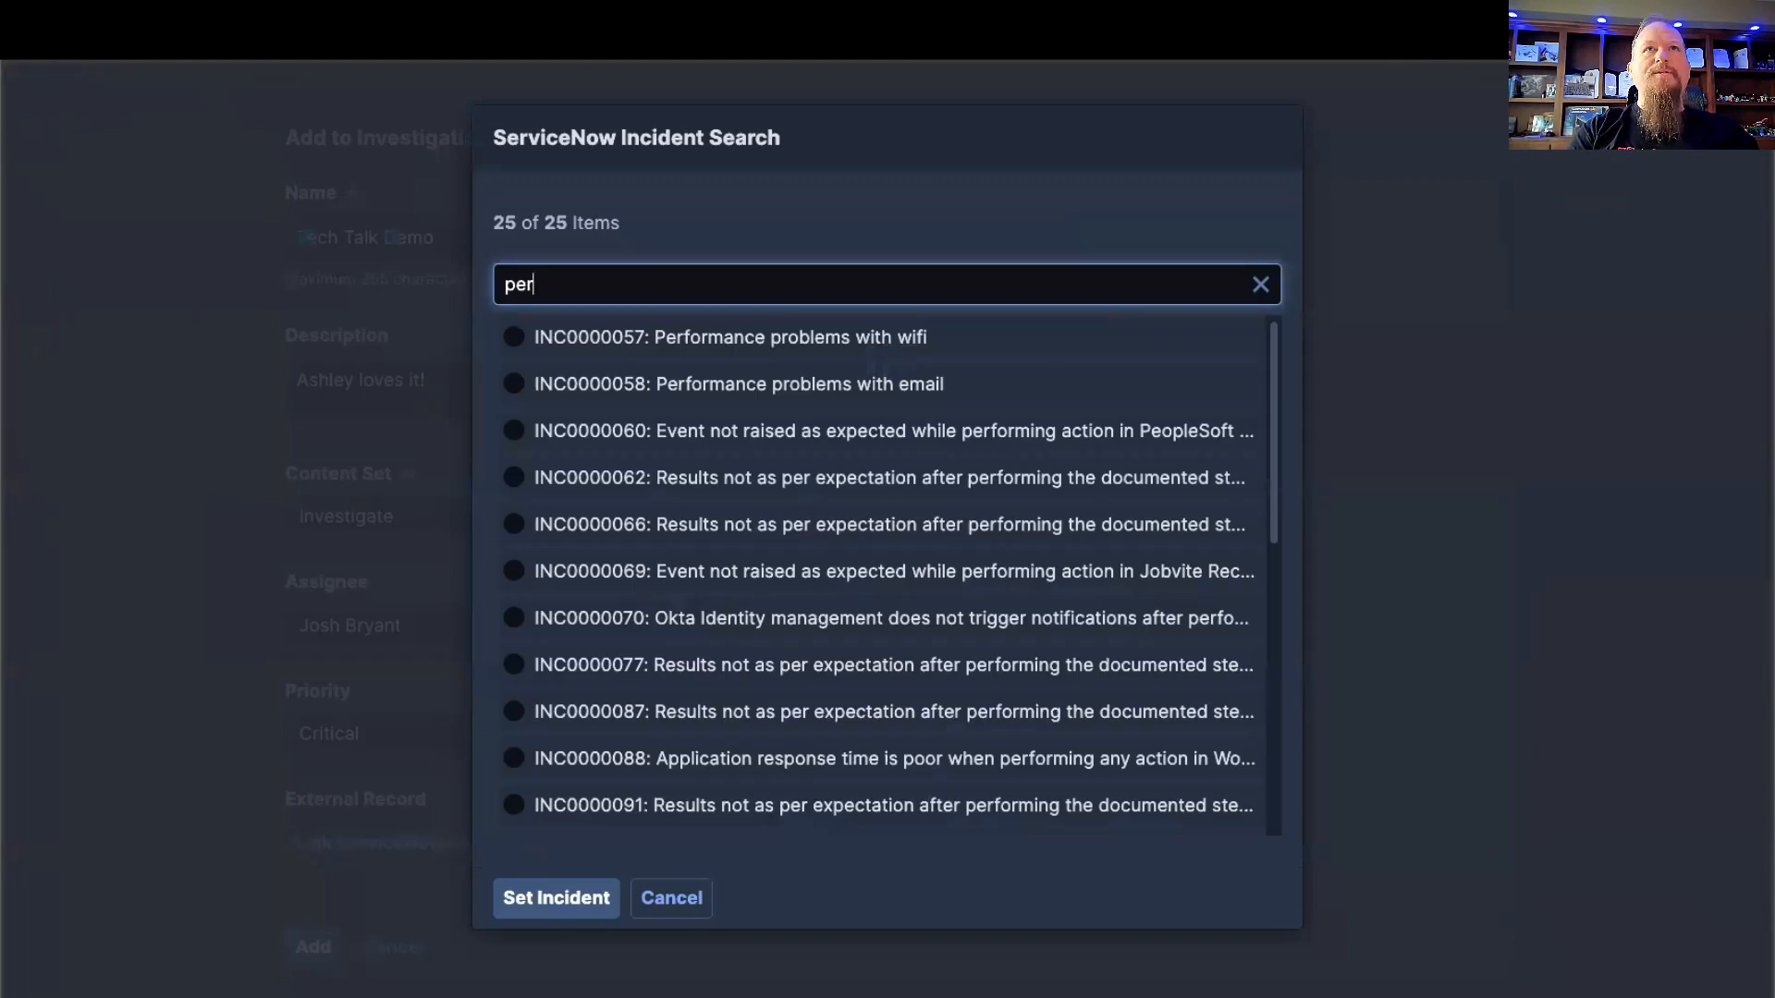
pyautogui.write('INC')
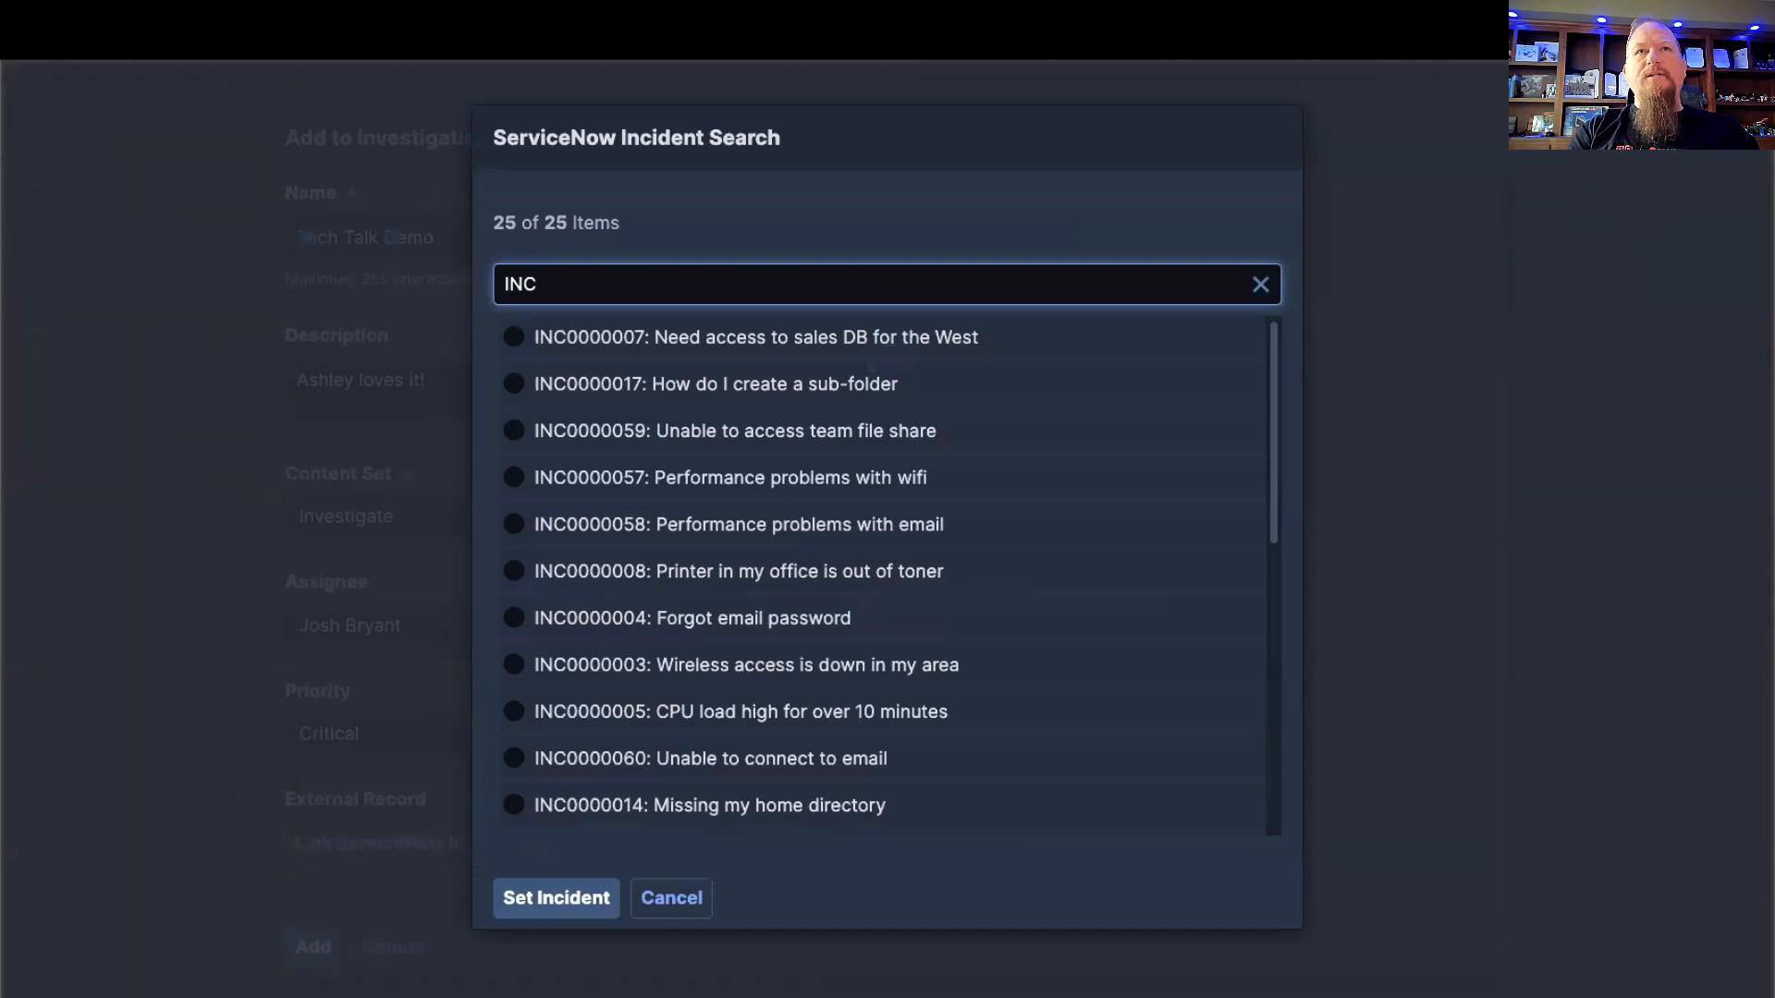
pyautogui.press('BackSpace')
pyautogui.press('BackSpace')
pyautogui.press('BackSpace')
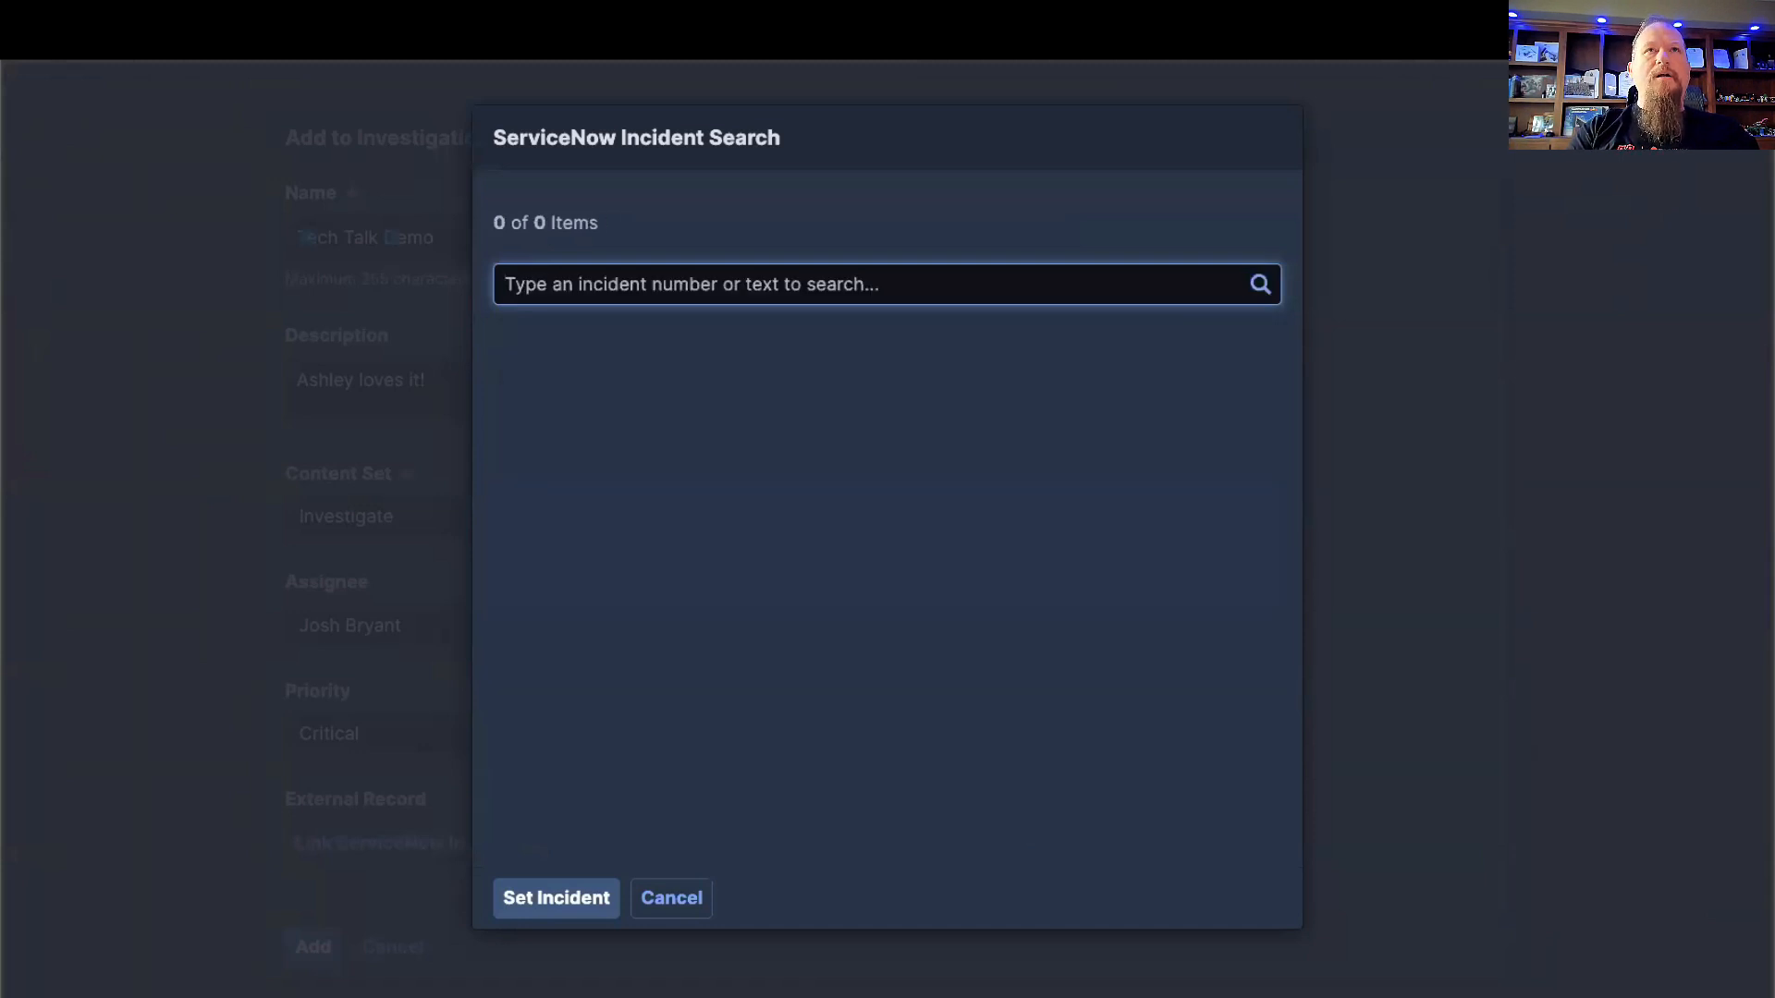
# Step: Search for "perf", link the incident "Performance problems with wifi", and add the event to the new investigation
pyautogui.write('perf')
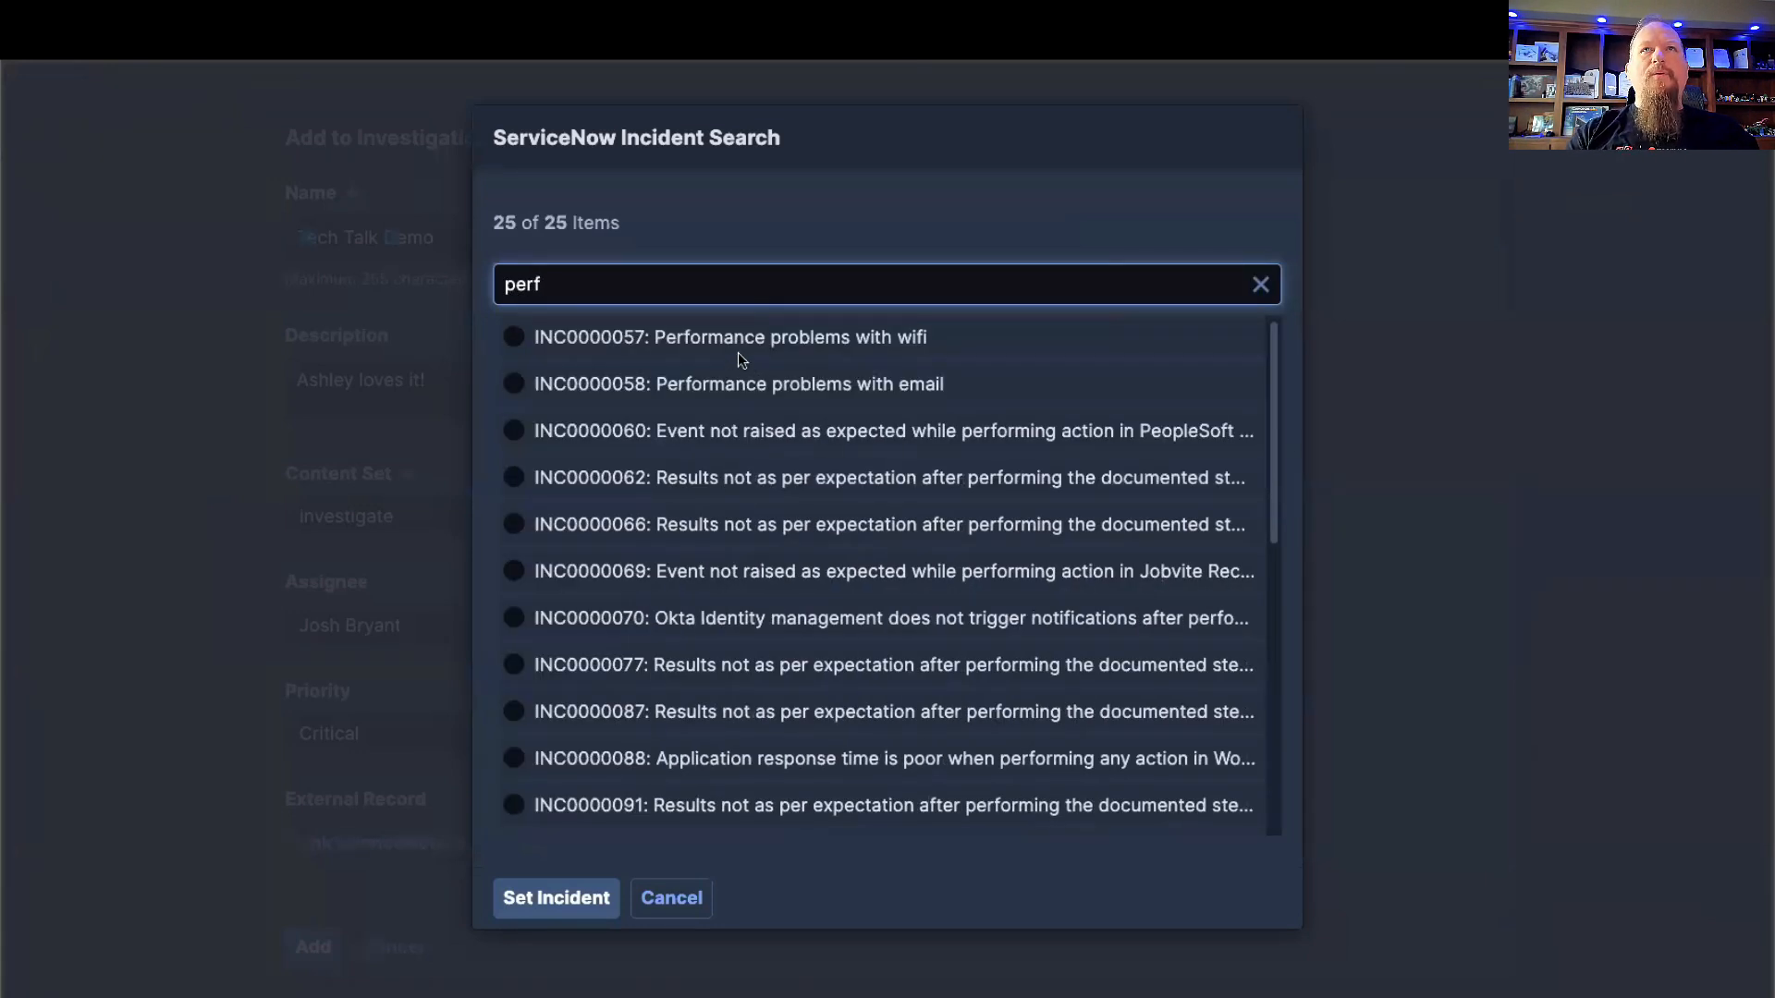
pyautogui.click(703, 337)
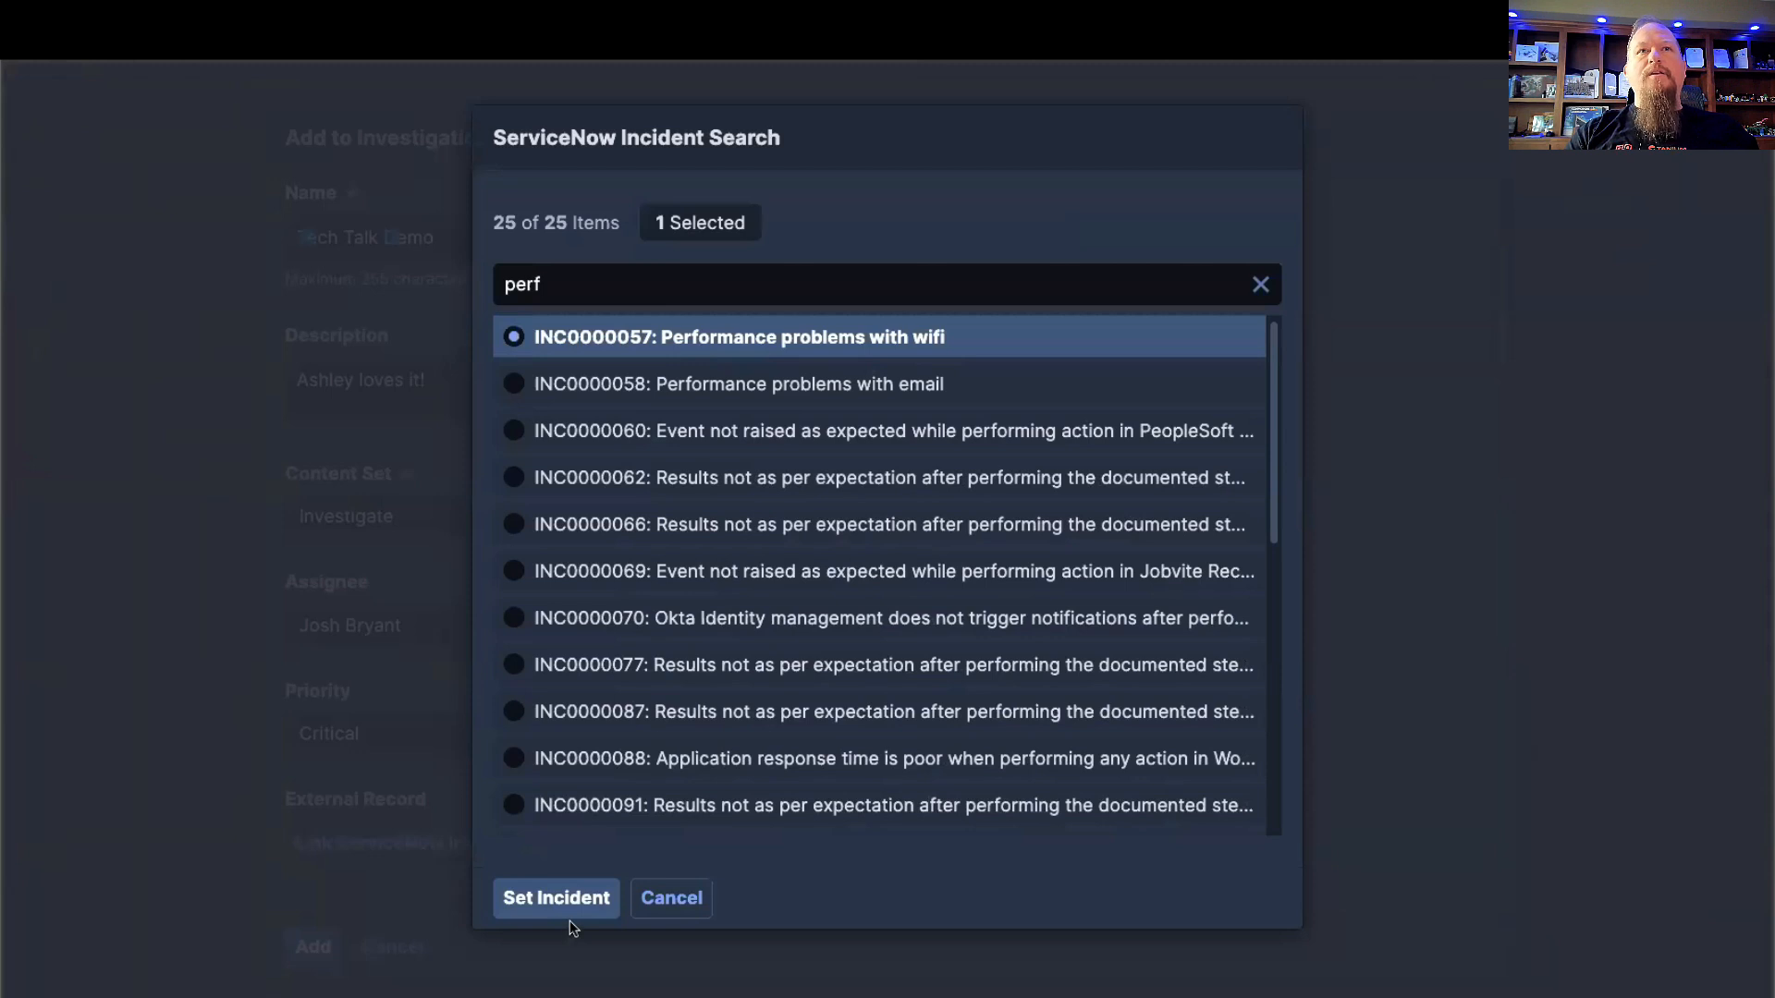
pyautogui.click(552, 899)
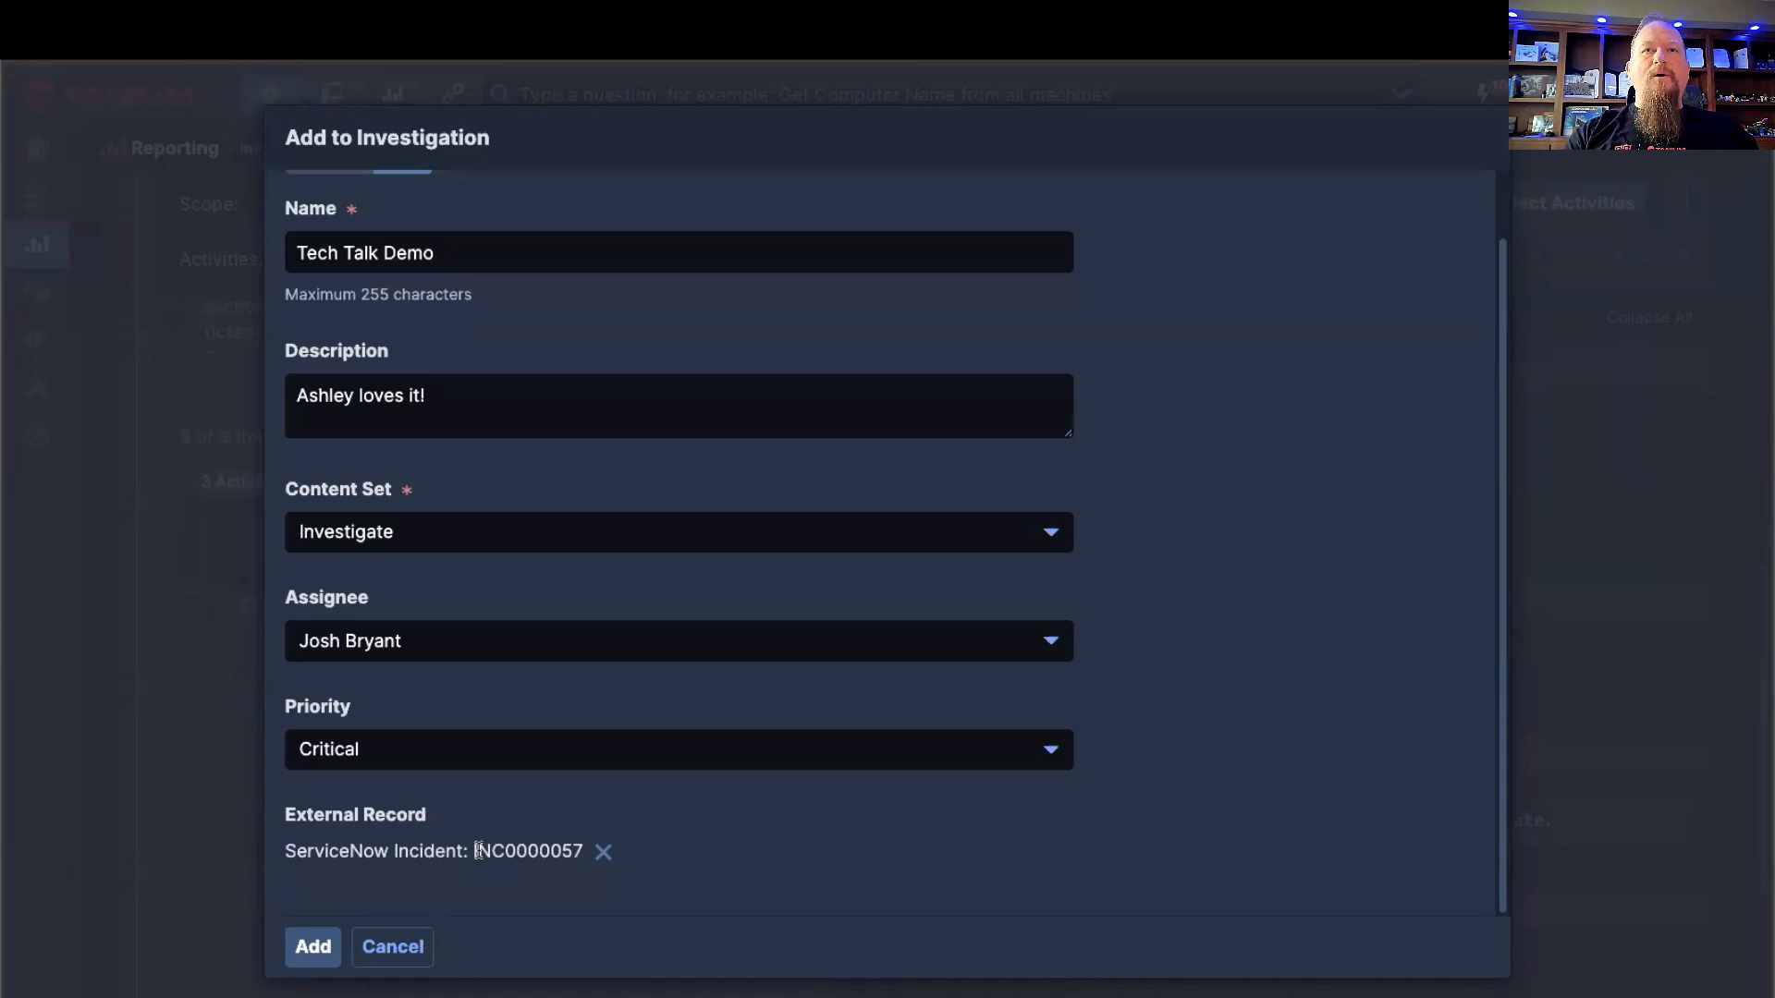
pyautogui.click(323, 946)
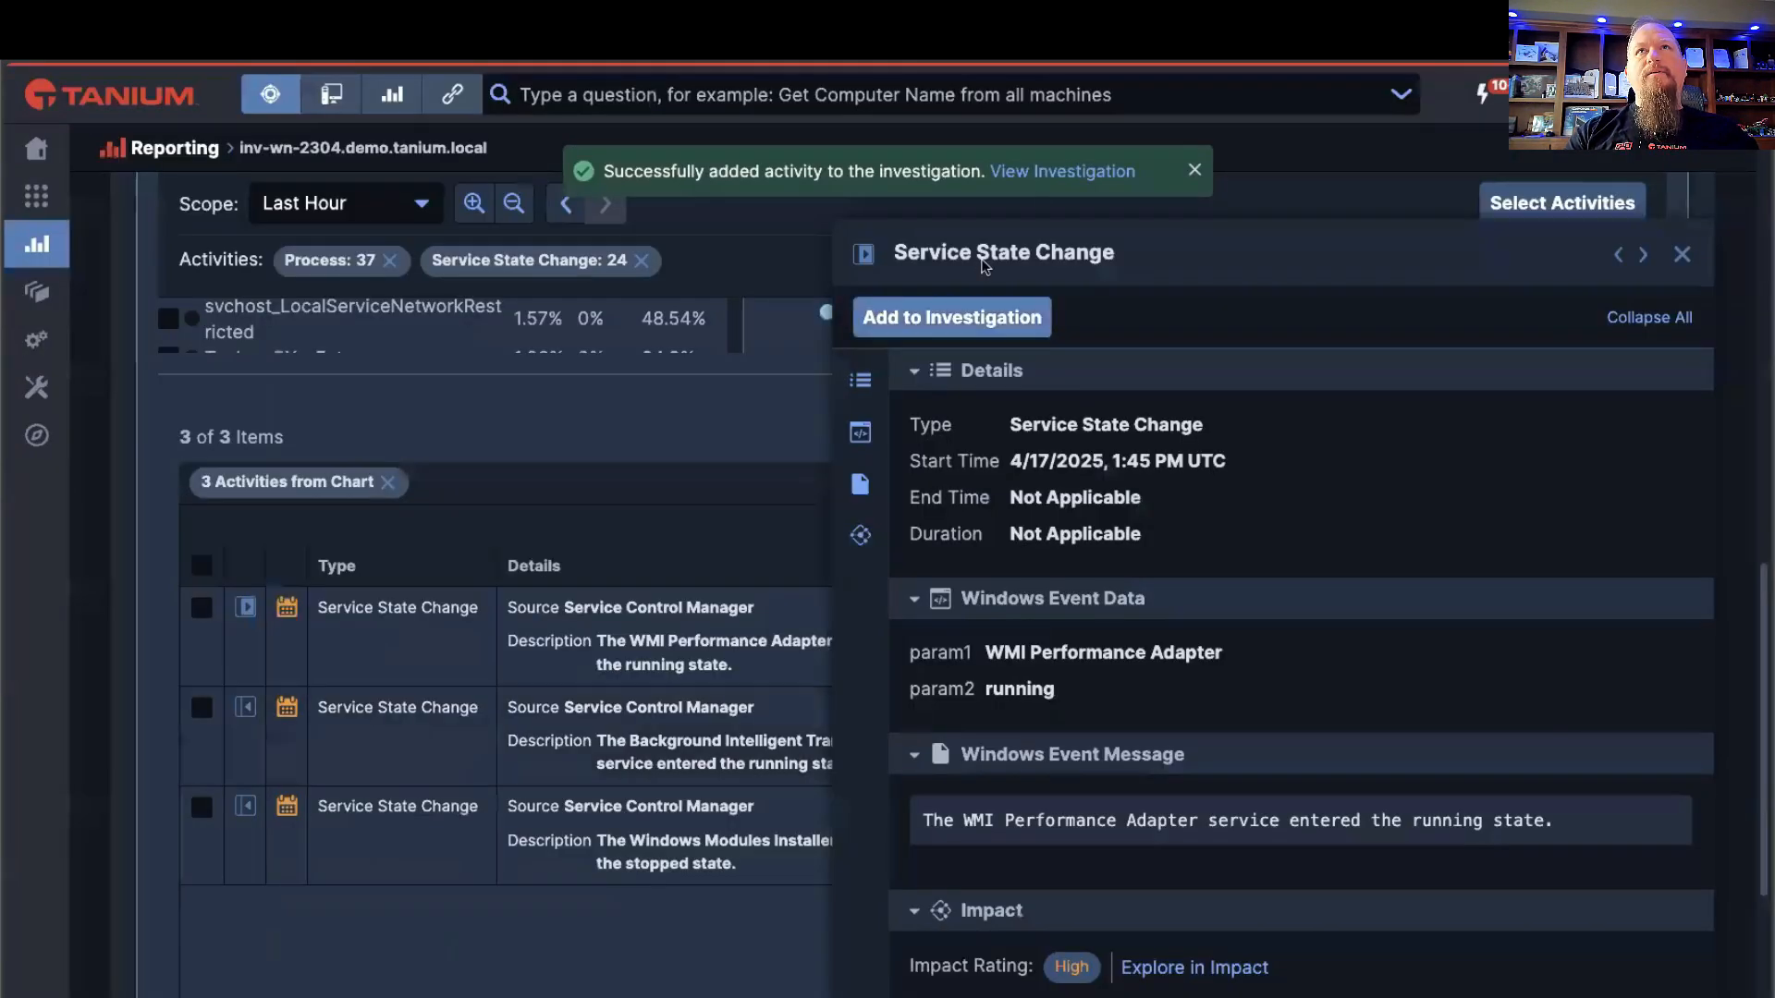
# Step: Open the new investigation, close the event details, and look over its activities timeline, event marker and activity list
pyautogui.click(1058, 175)
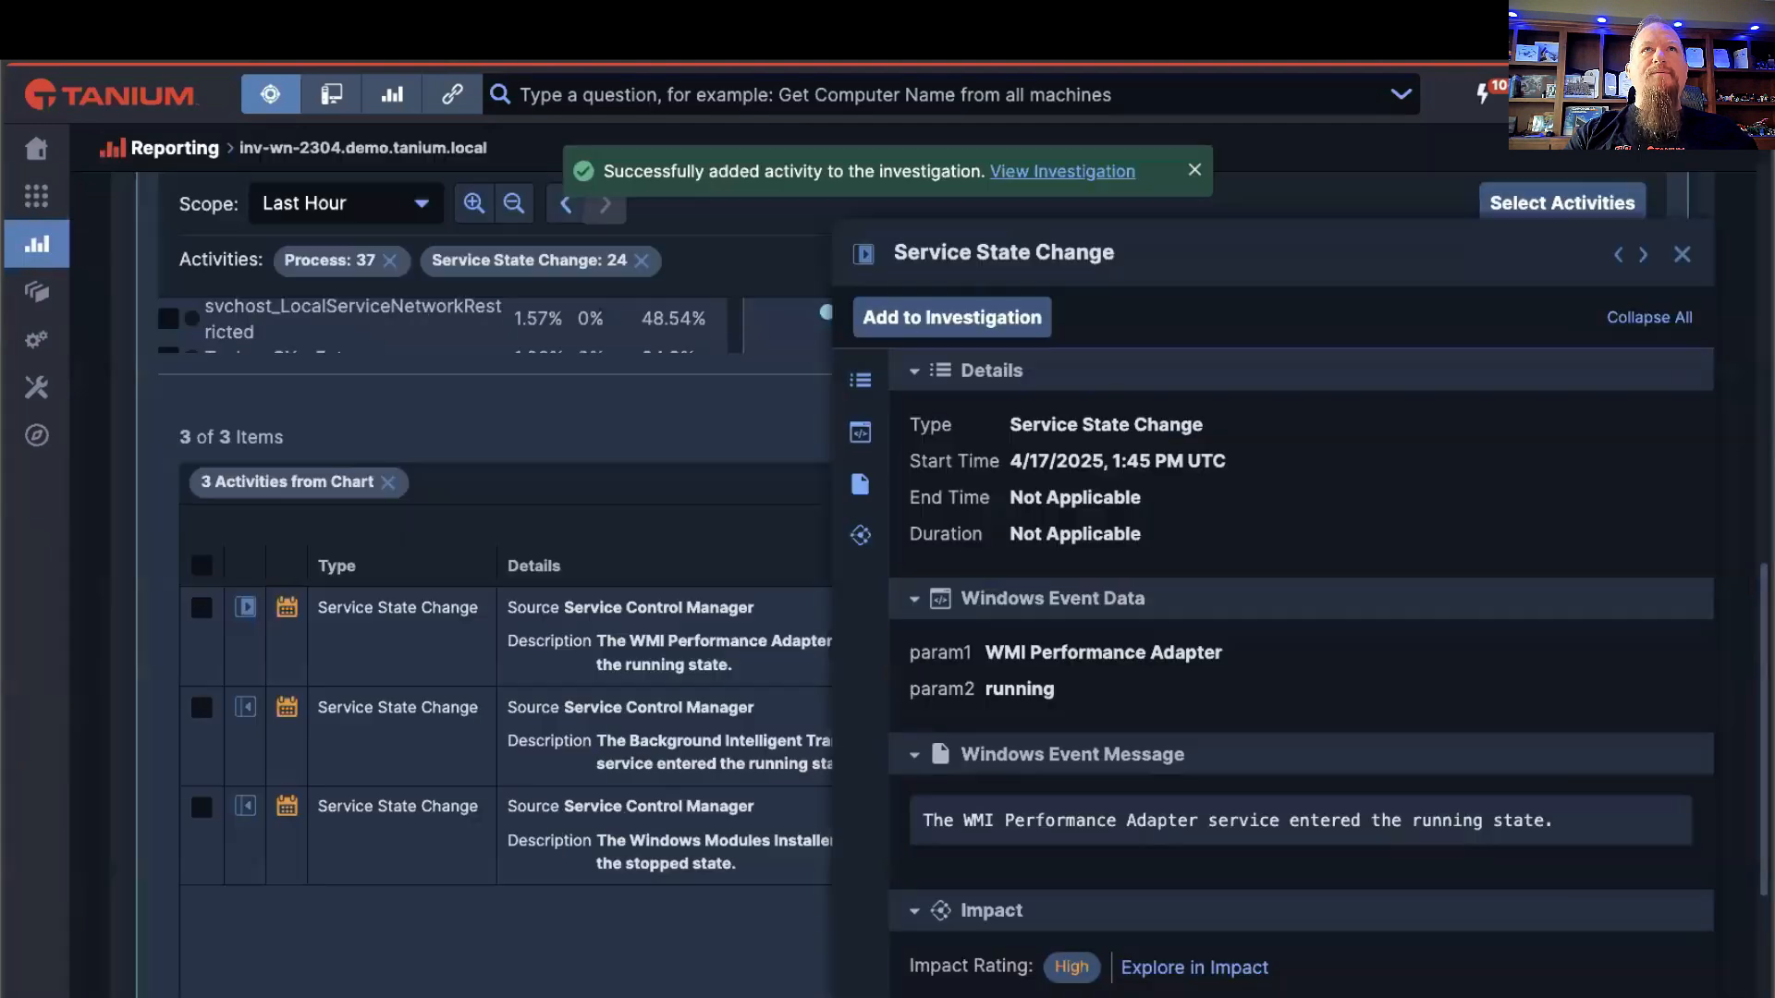
pyautogui.click(1681, 253)
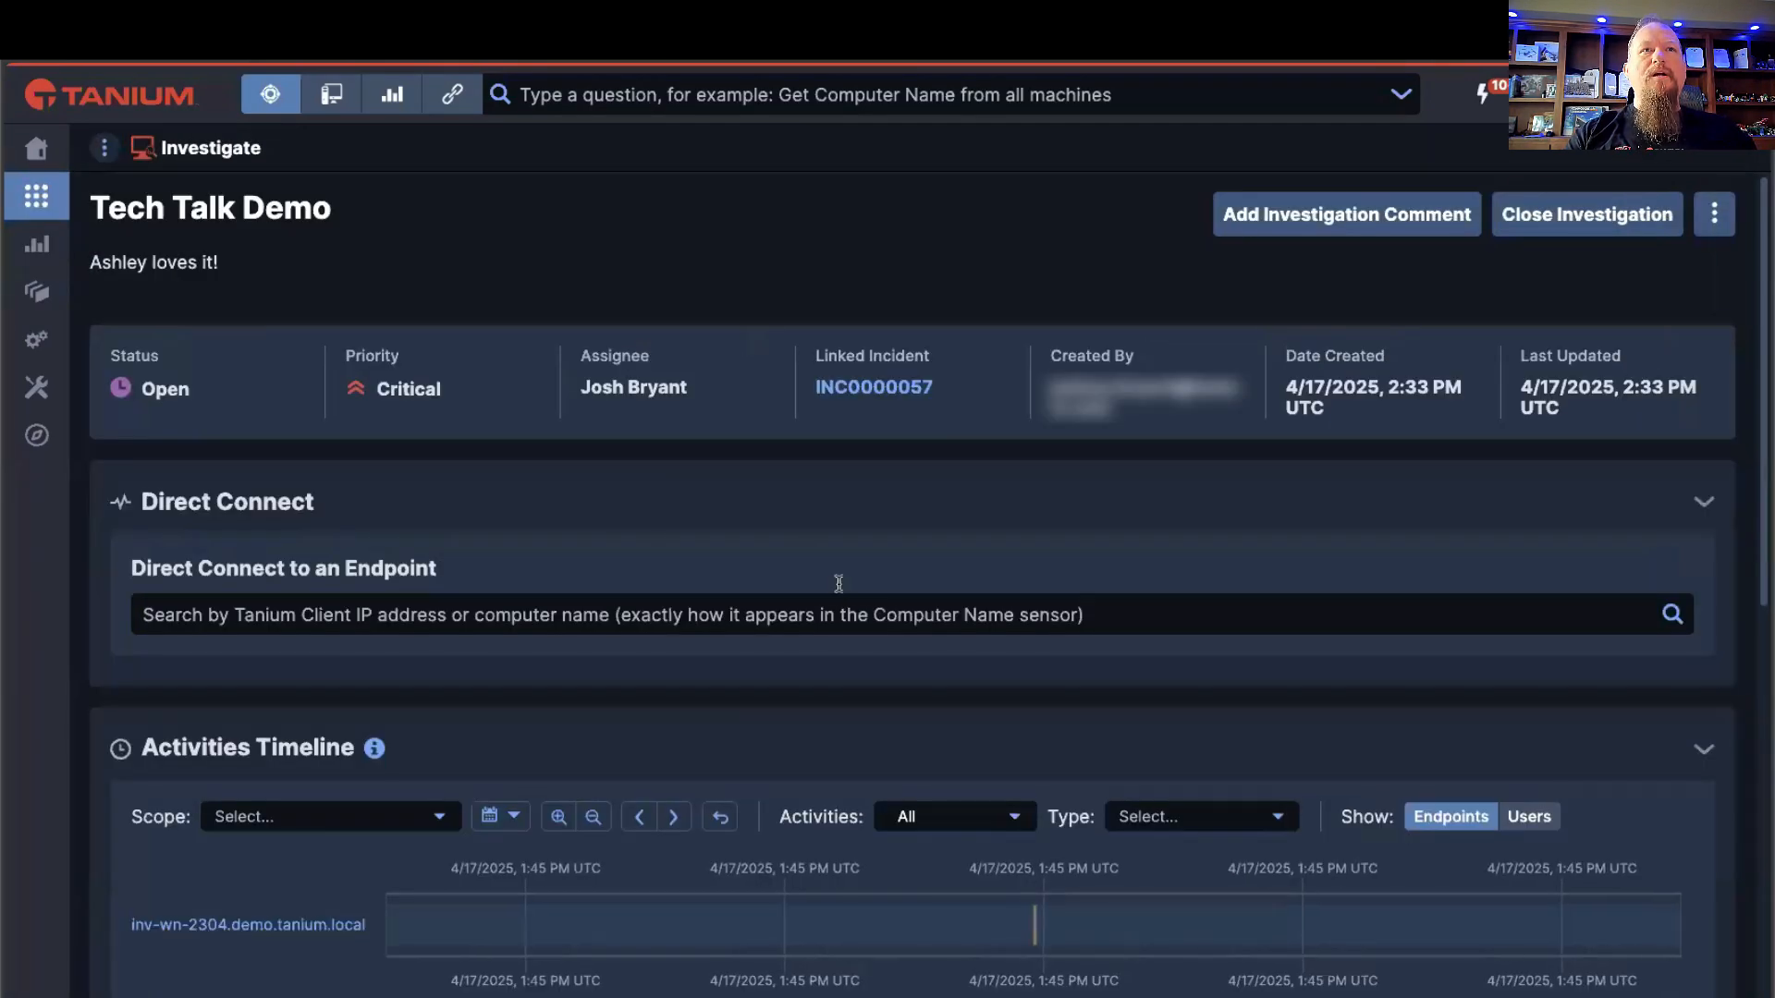
pyautogui.scroll(-2, 777, 564)
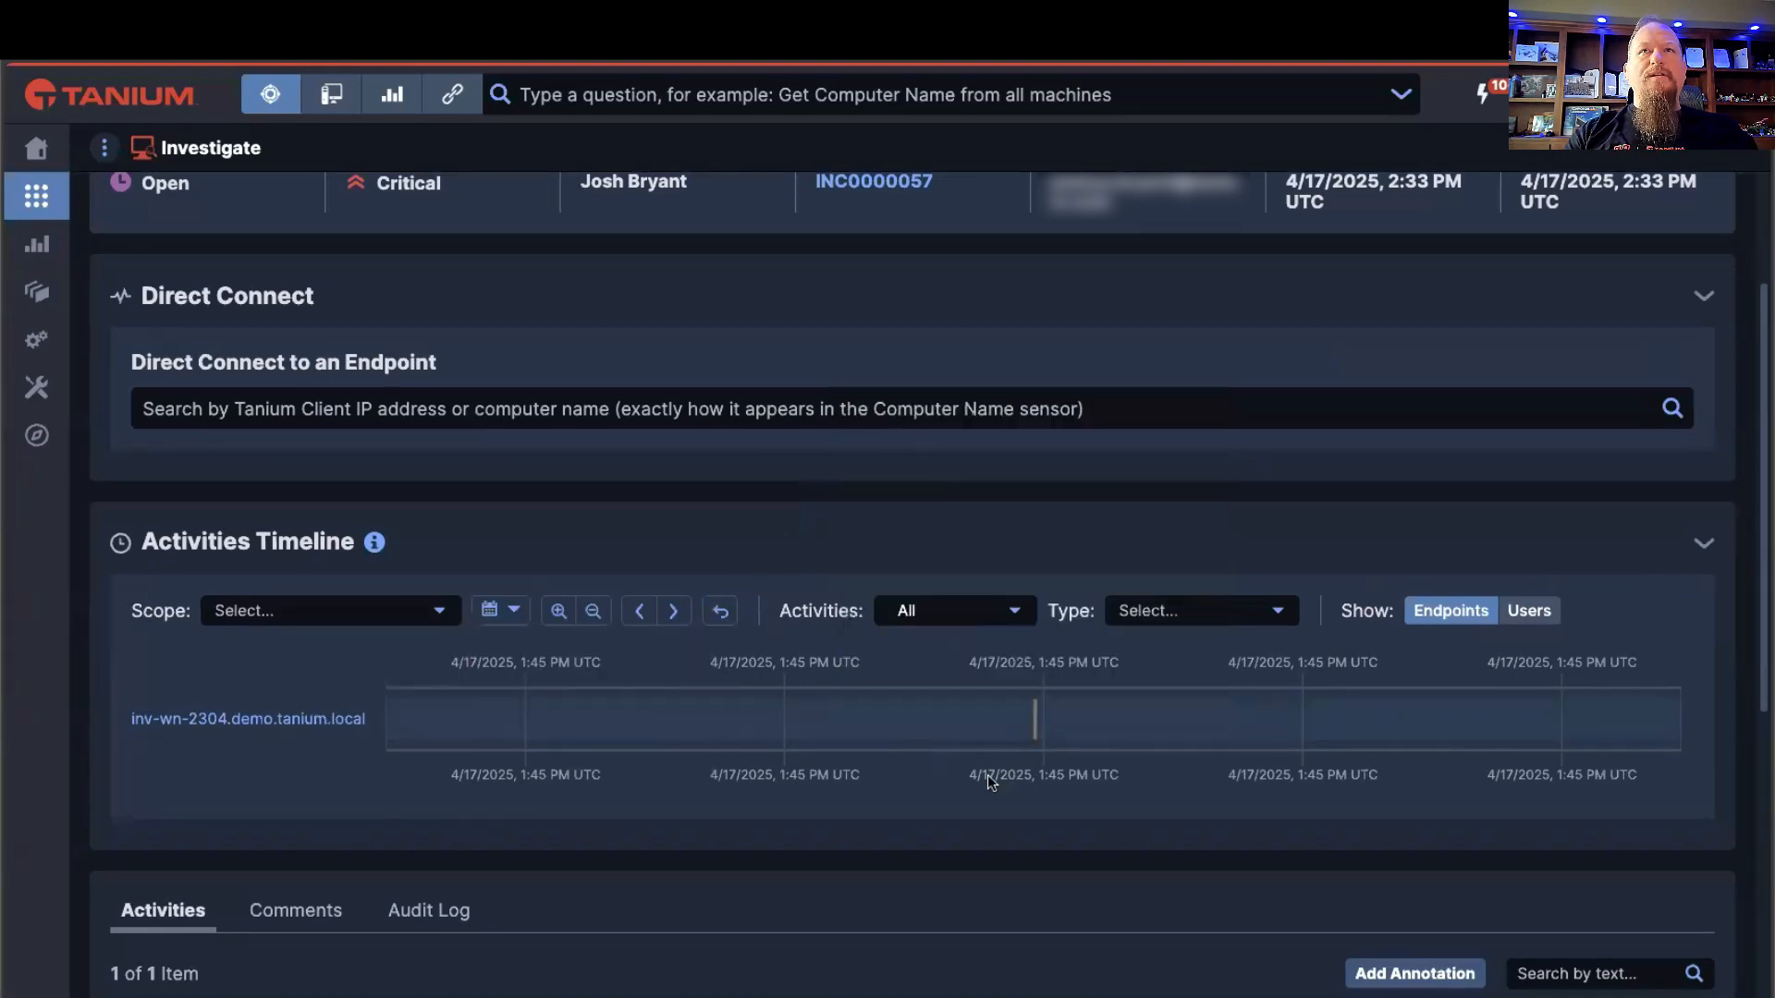
pyautogui.scroll(-1, 989, 781)
pyautogui.moveTo(1037, 673)
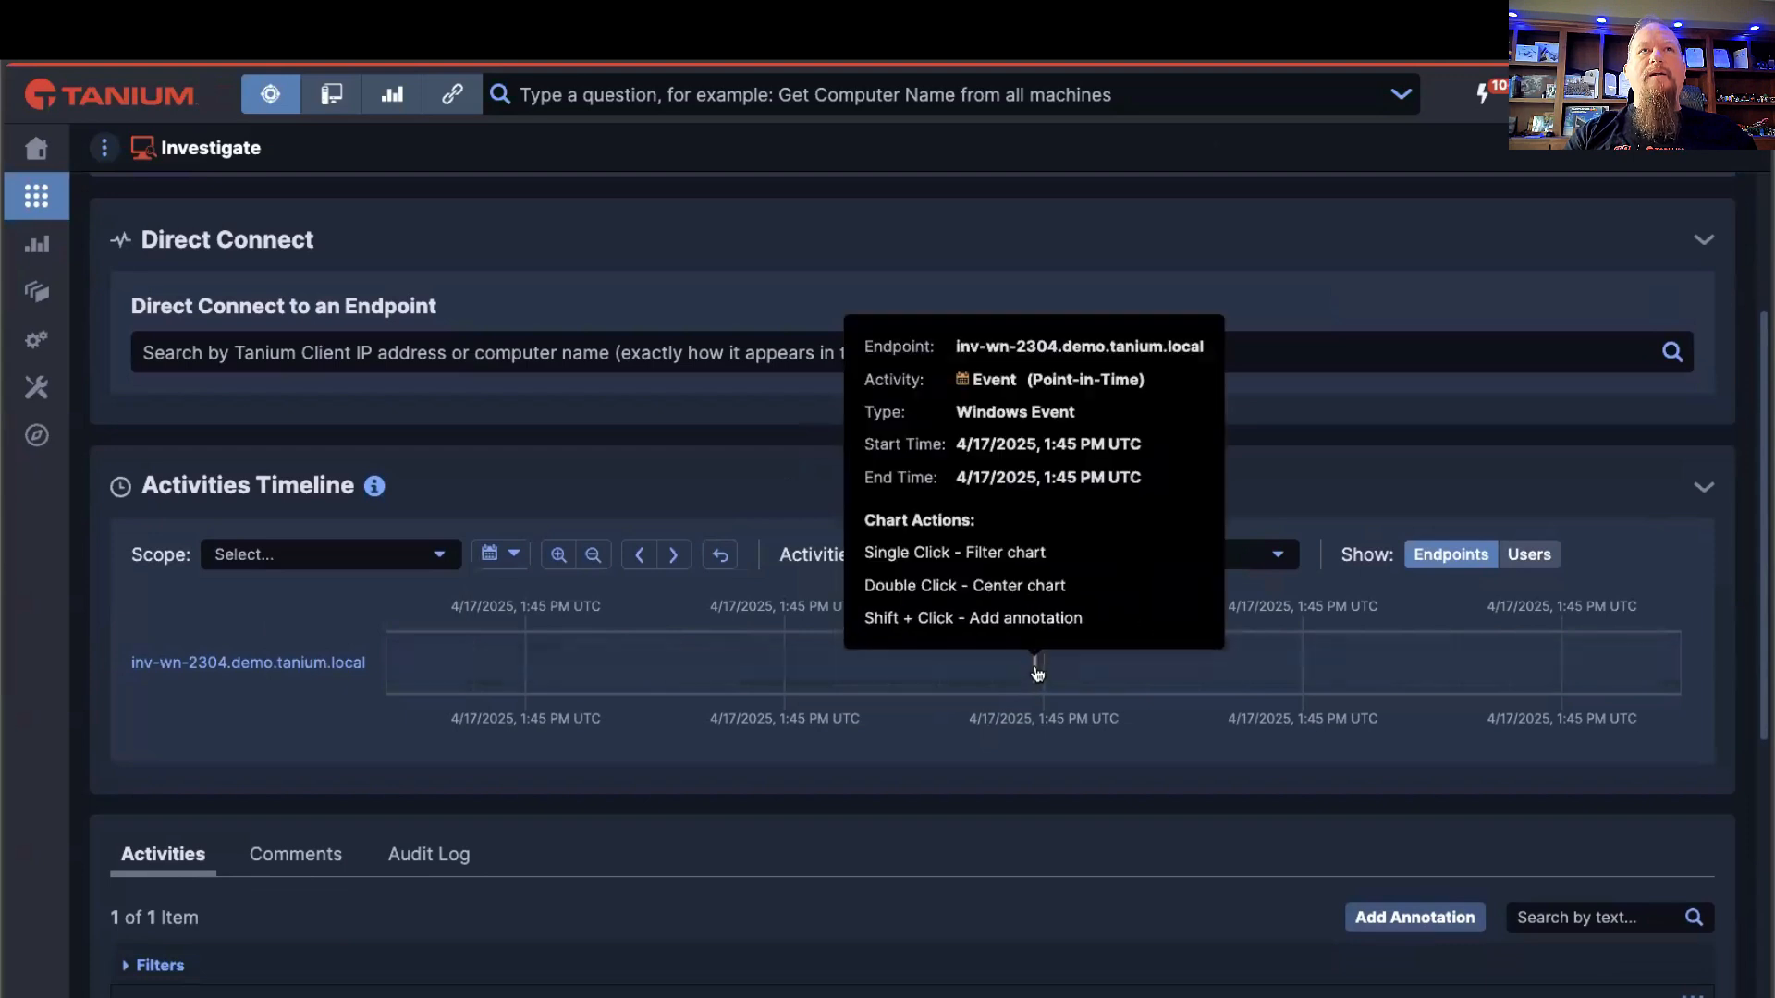
pyautogui.scroll(-3, 1004, 708)
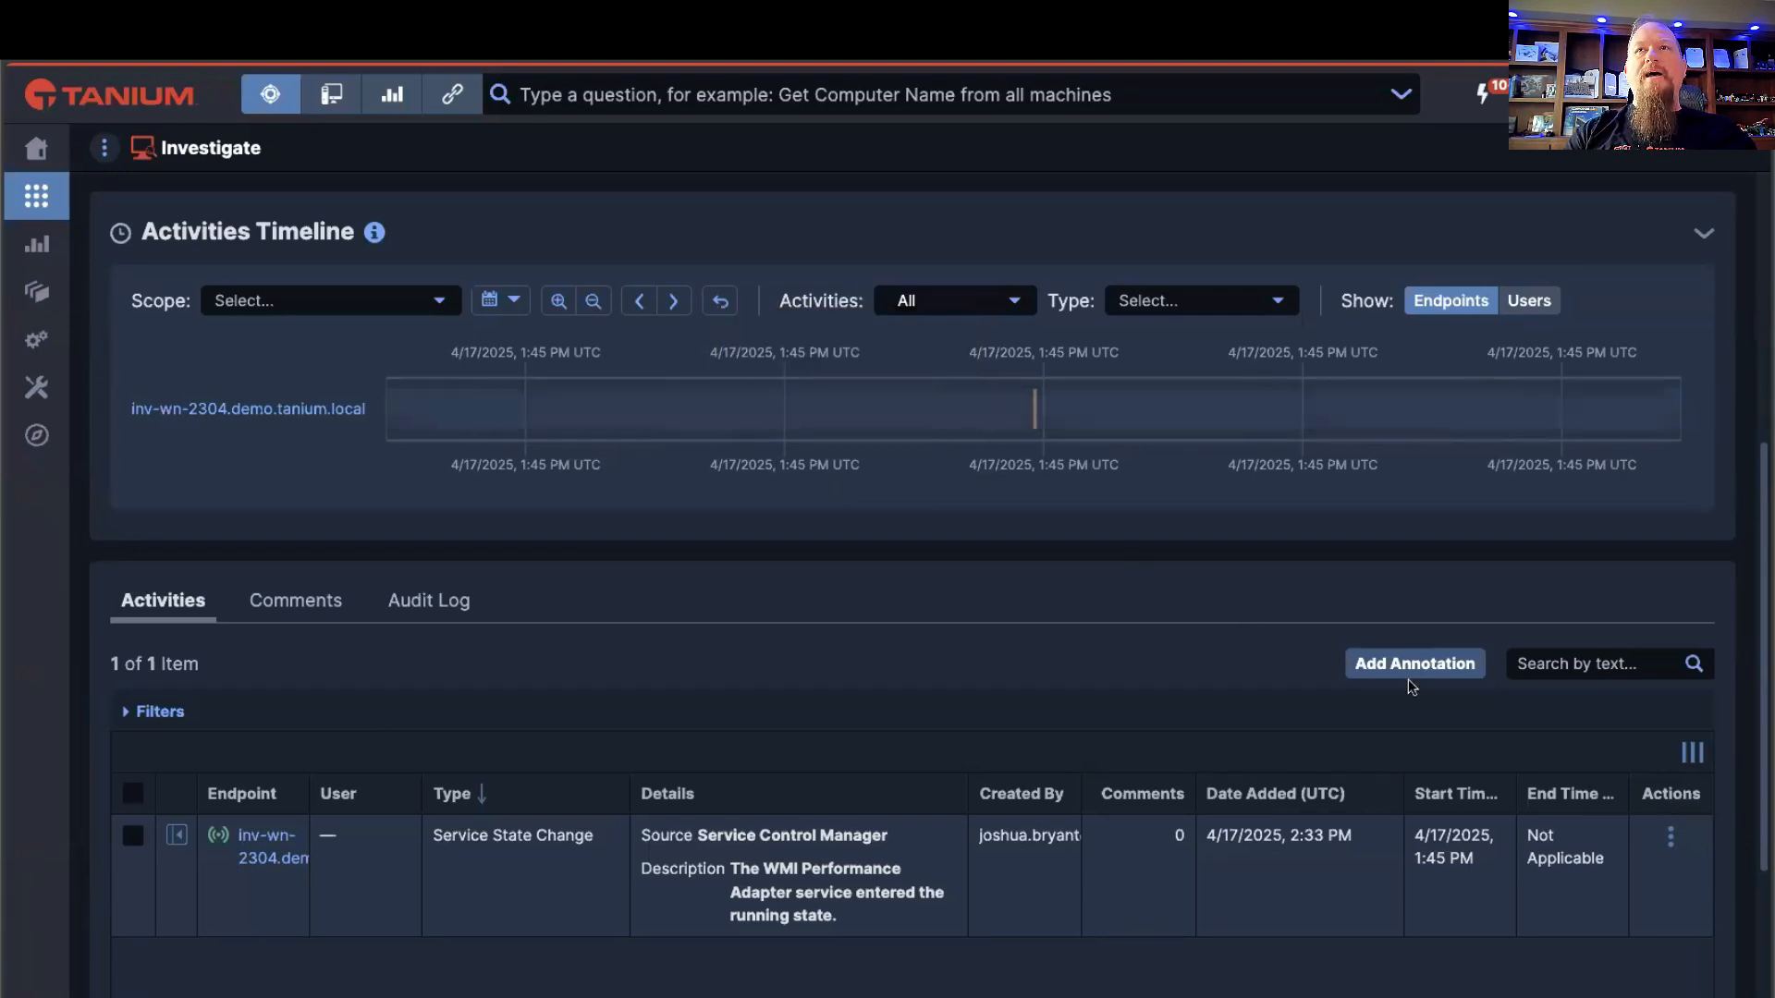
# Step: Start an annotation from an empty spot on the activities timeline and set its endpoint to inv-wn-2302.demo.tanium.local
pyautogui.keyDown('shift'); pyautogui.click(871, 409); pyautogui.keyUp('shift')
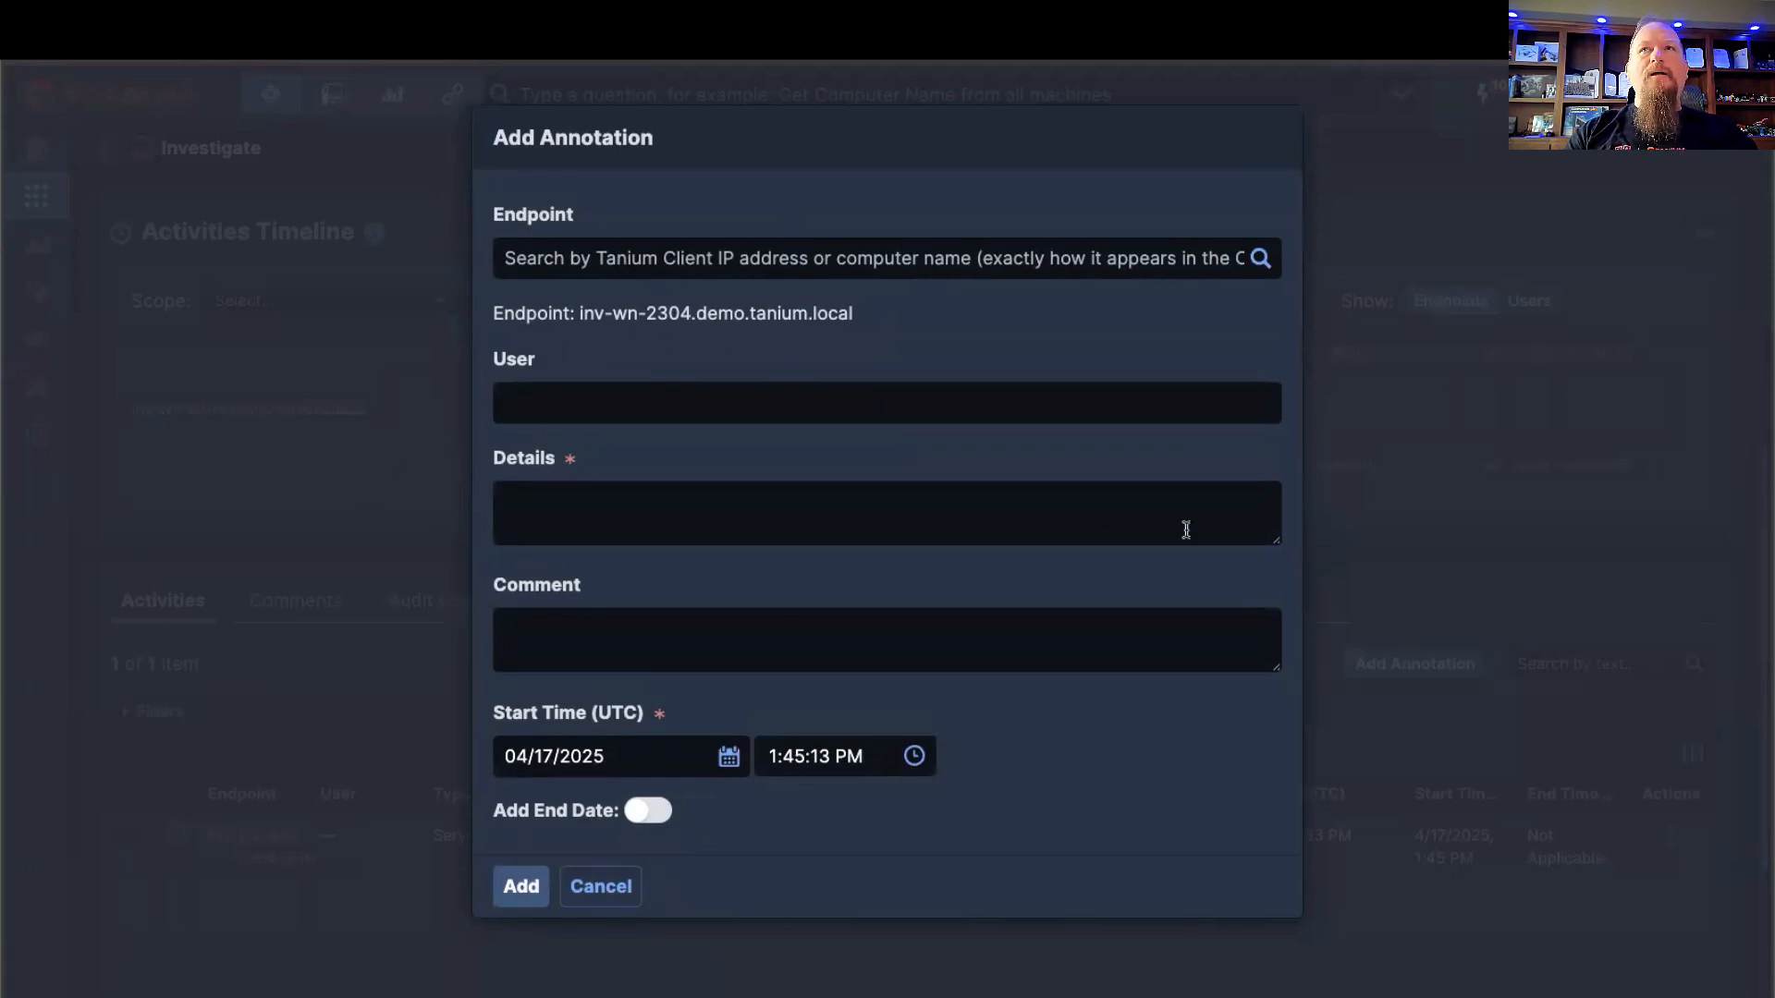
pyautogui.click(732, 268)
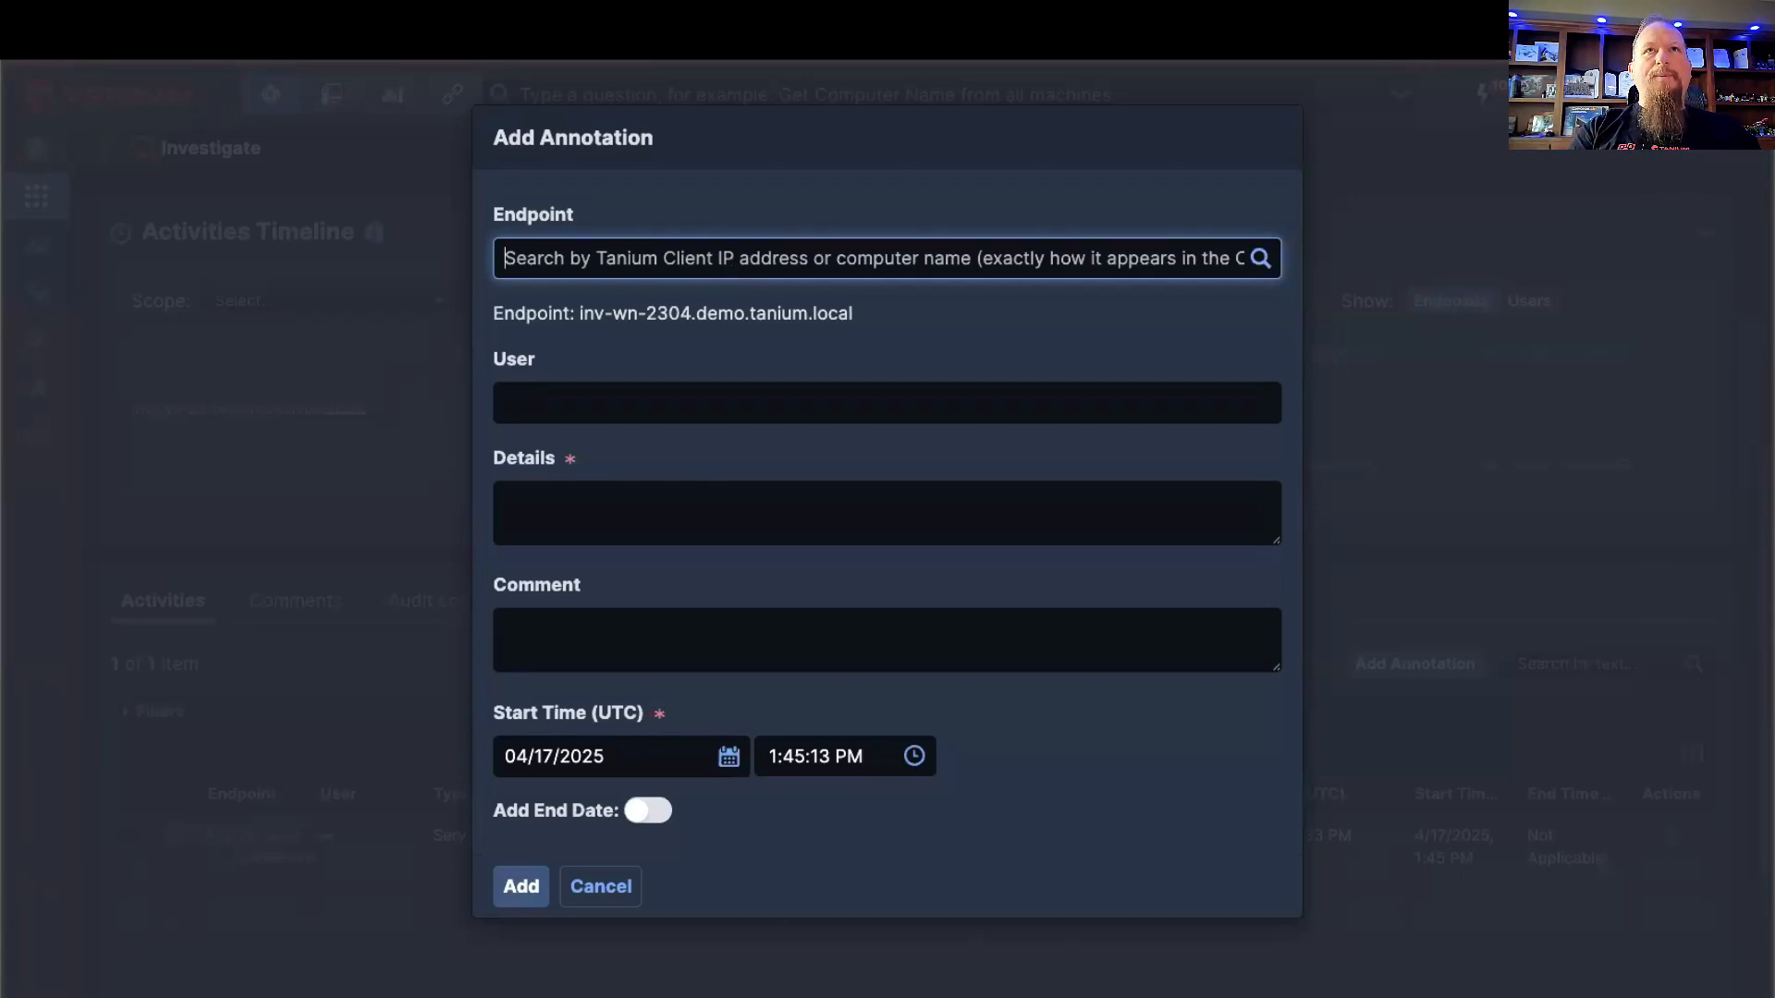
pyautogui.write('inv')
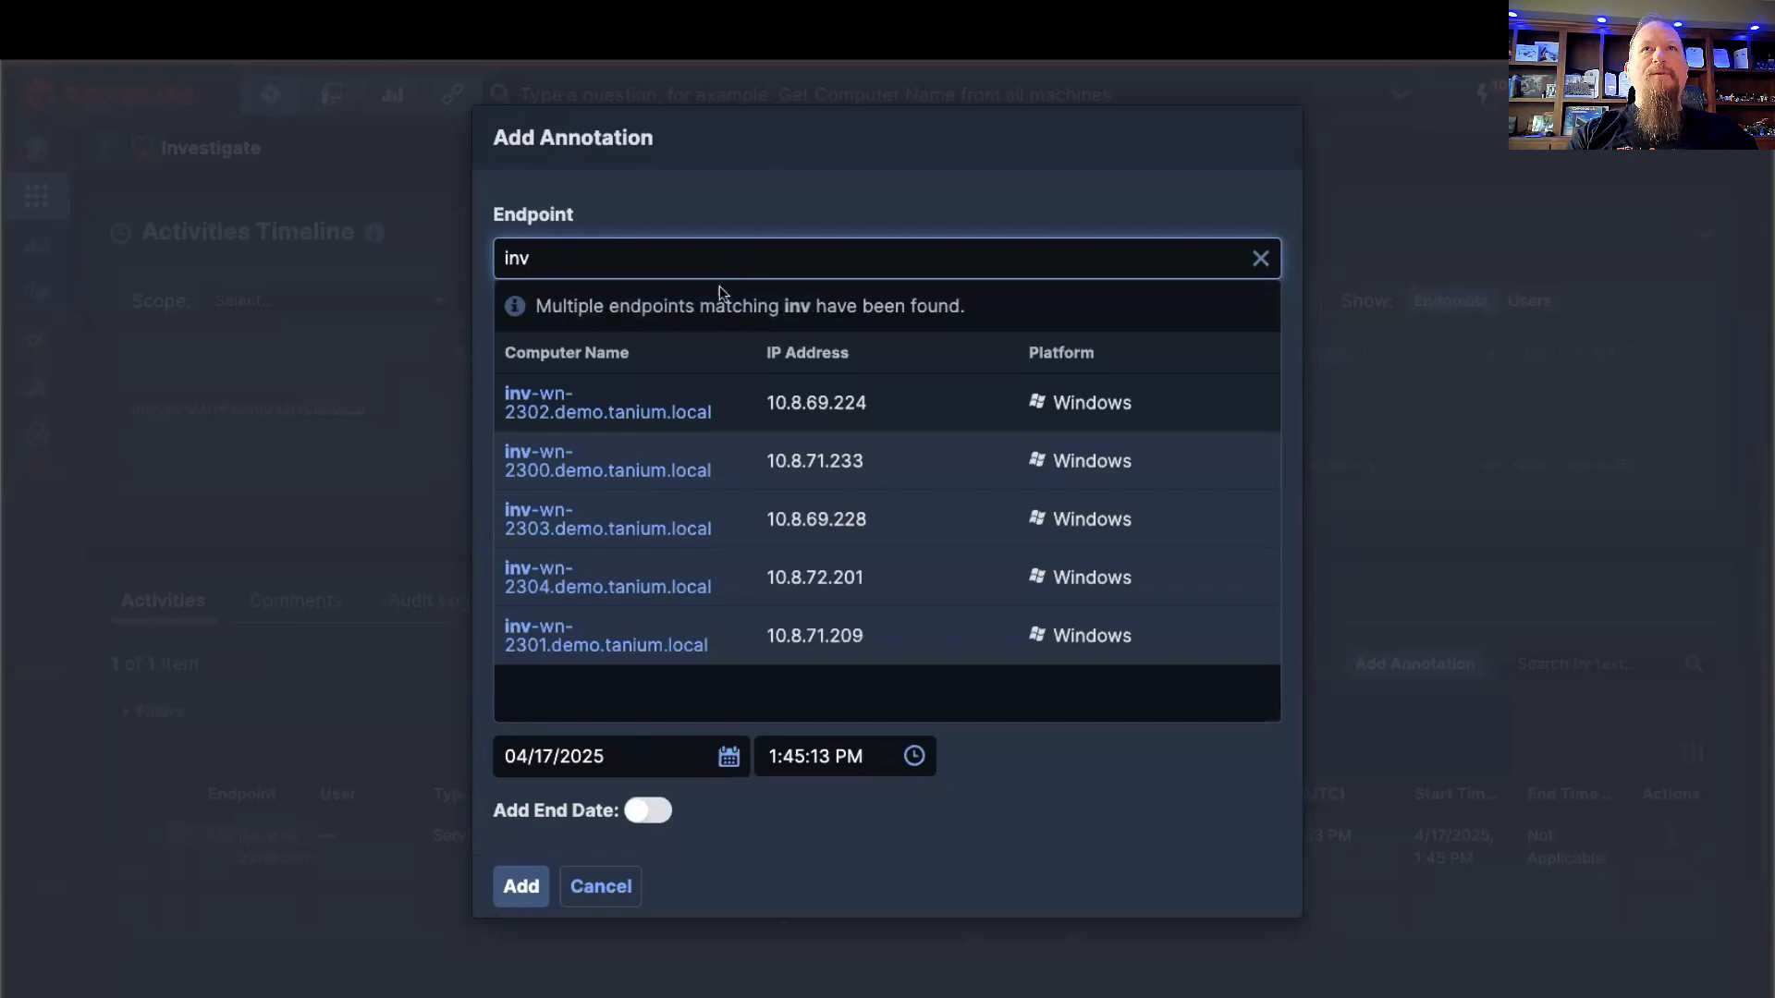
pyautogui.click(554, 411)
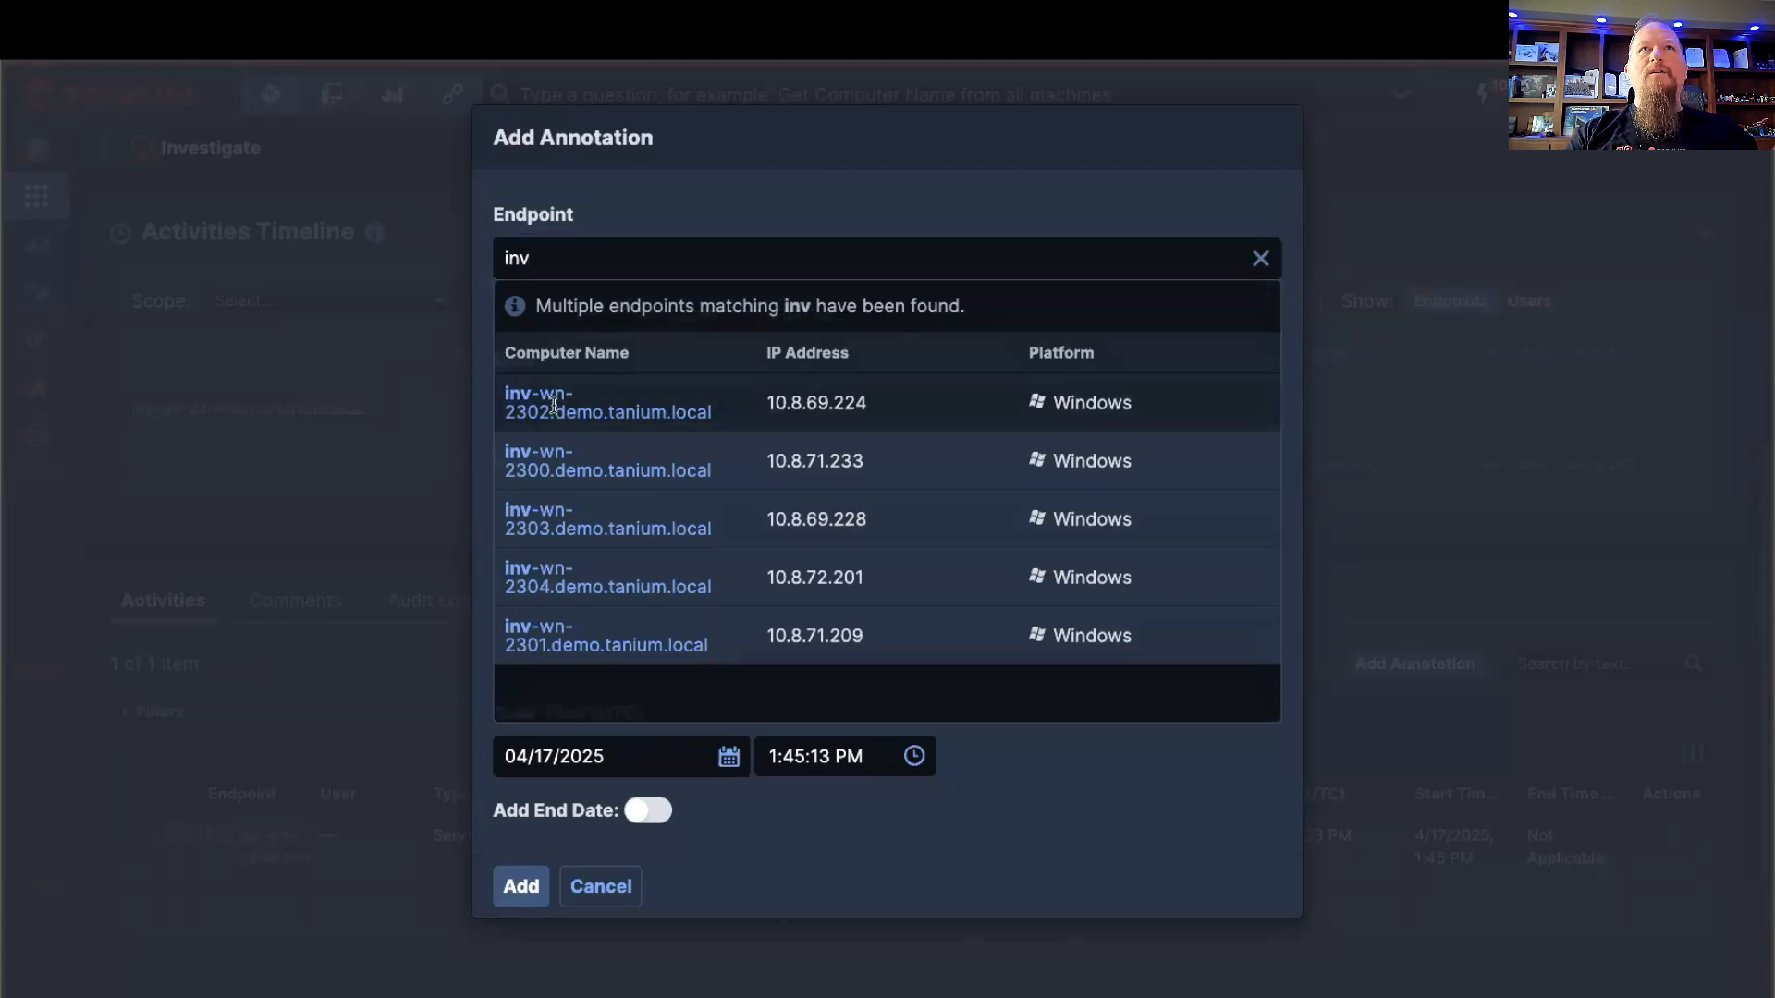
pyautogui.click(700, 415)
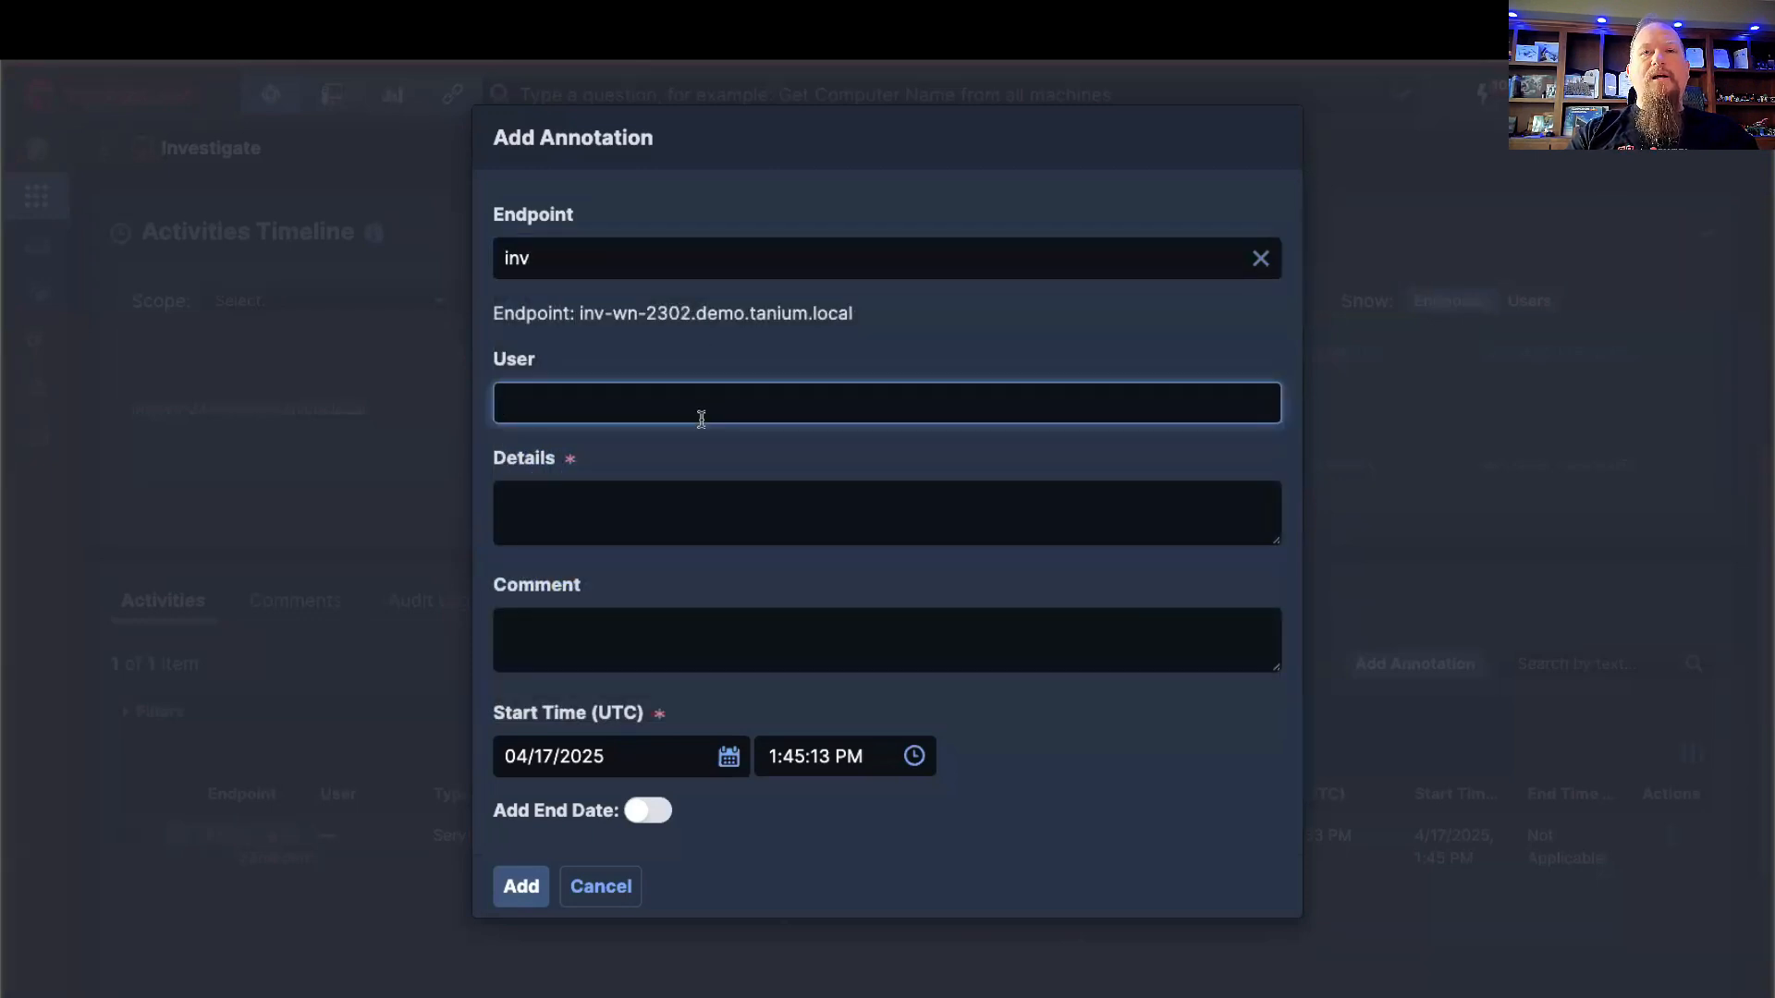
# Step: Enter the user's first name and the details "Server is offline" for the annotation
pyautogui.write('Josh')
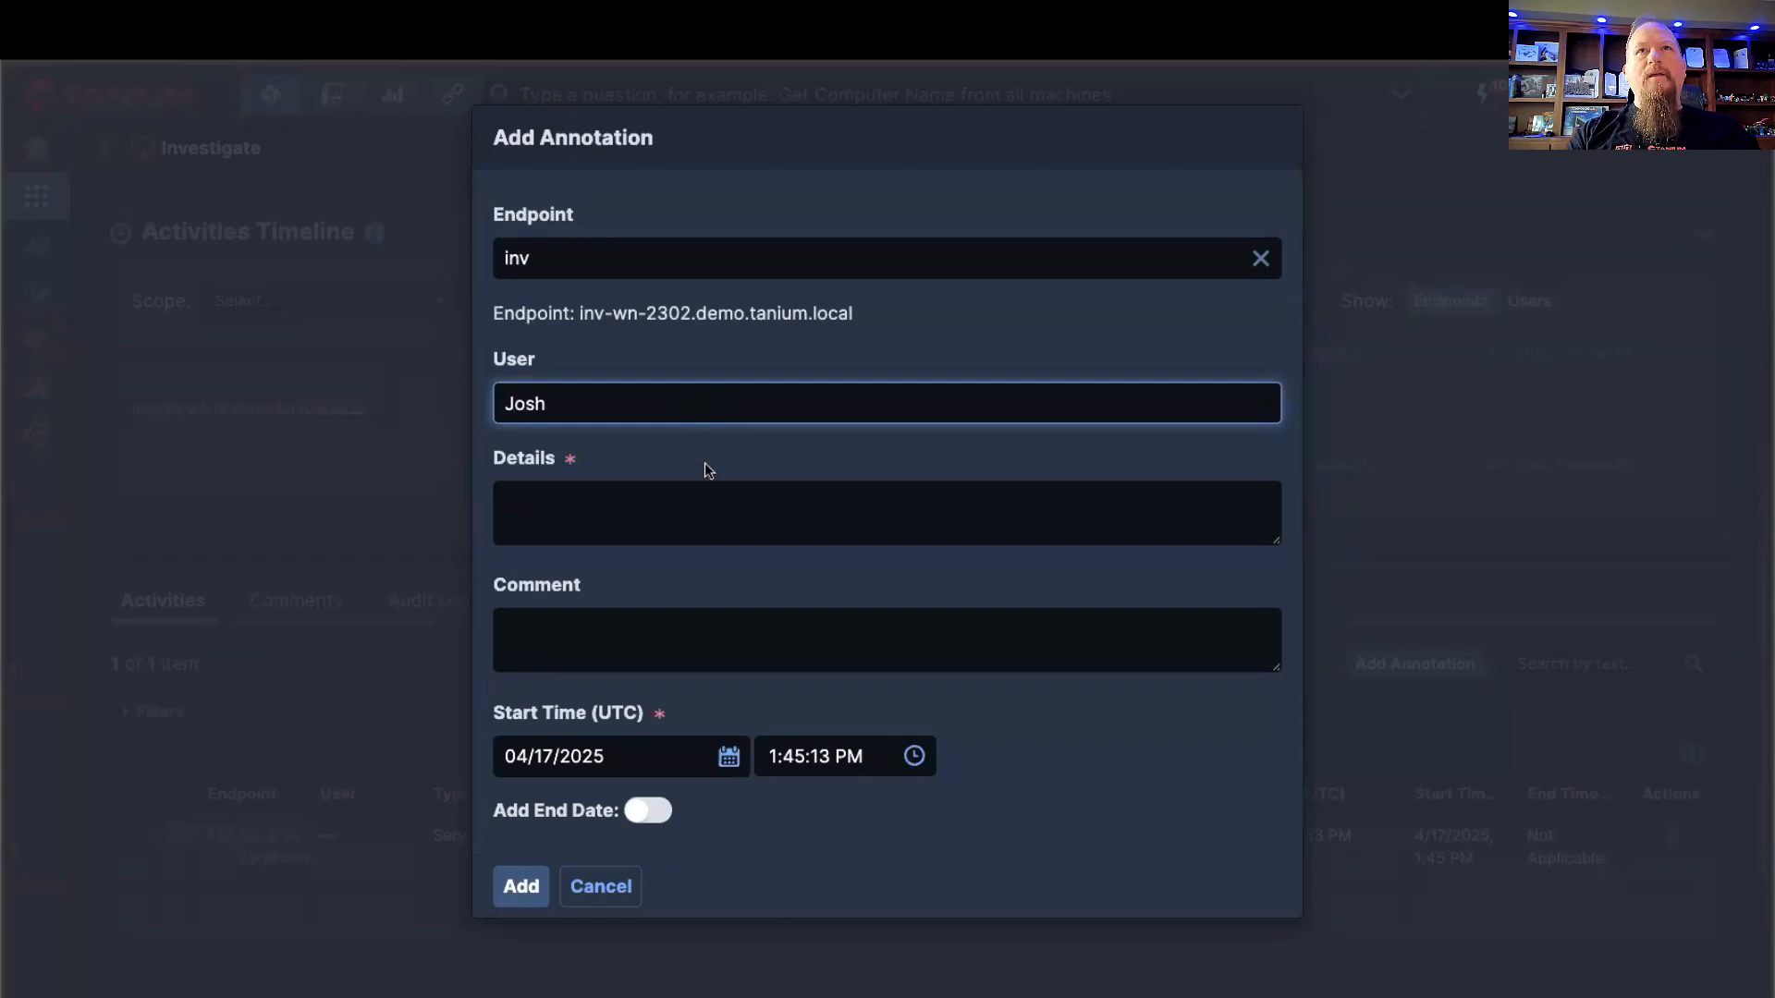
pyautogui.click(697, 509)
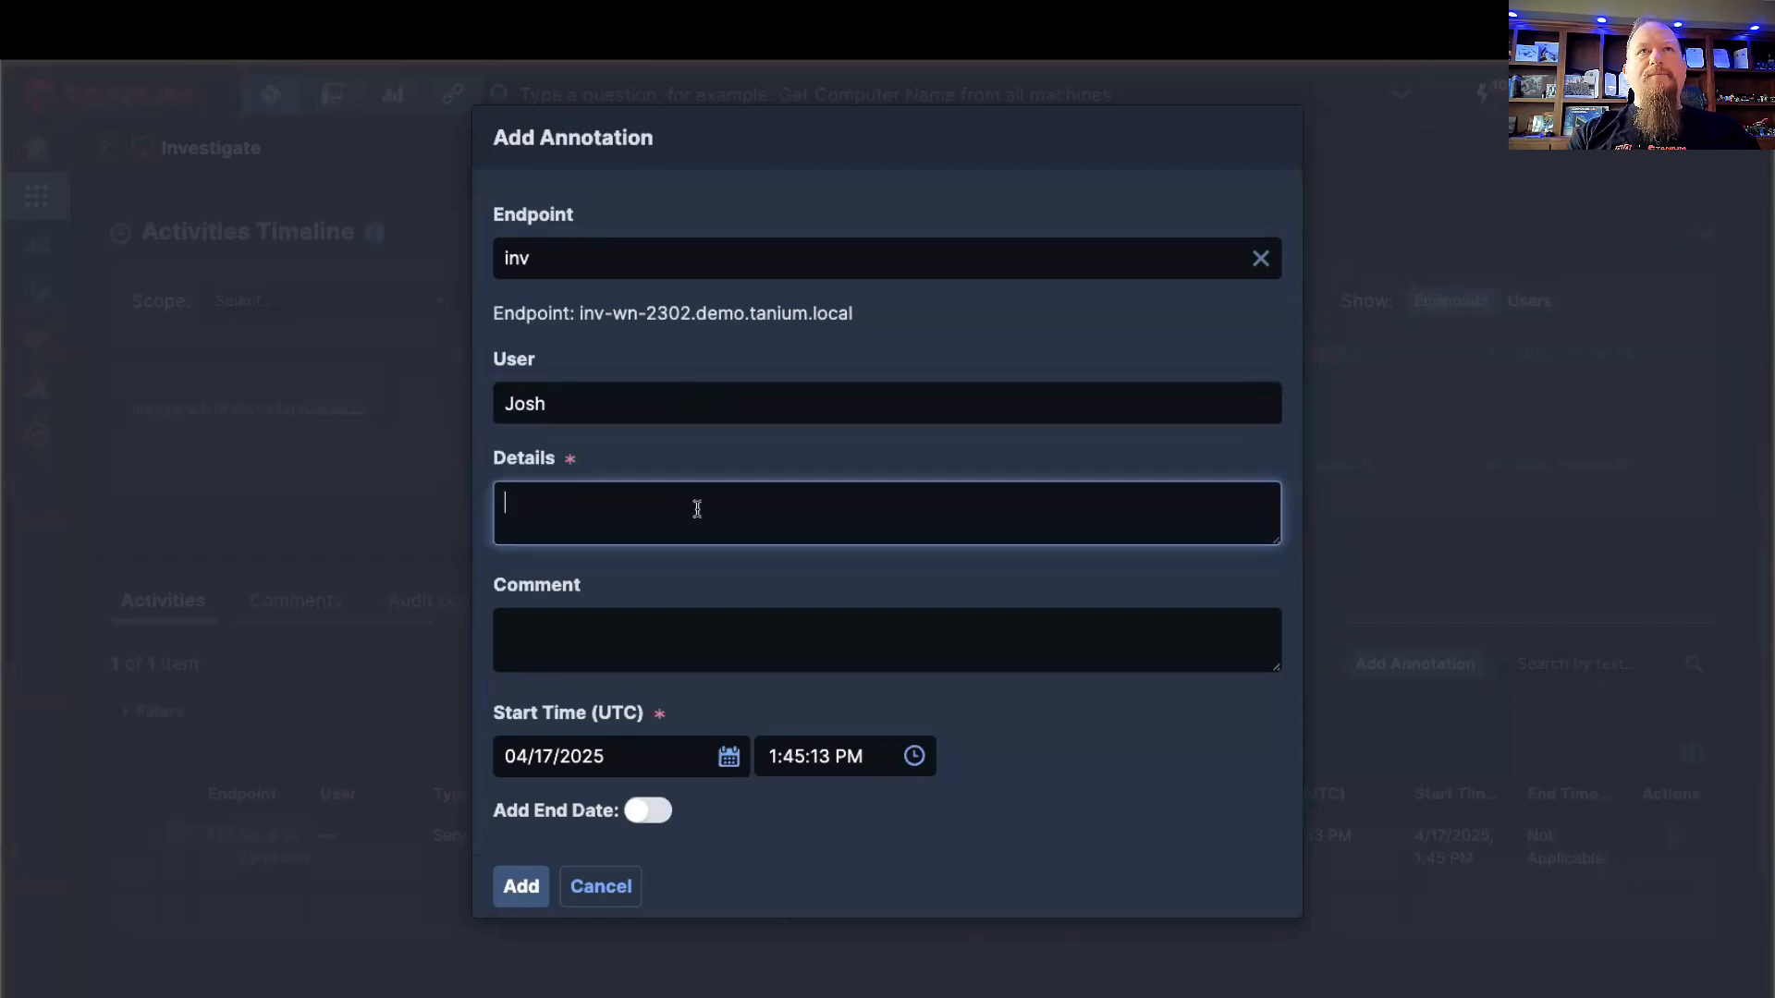
pyautogui.write('Se')
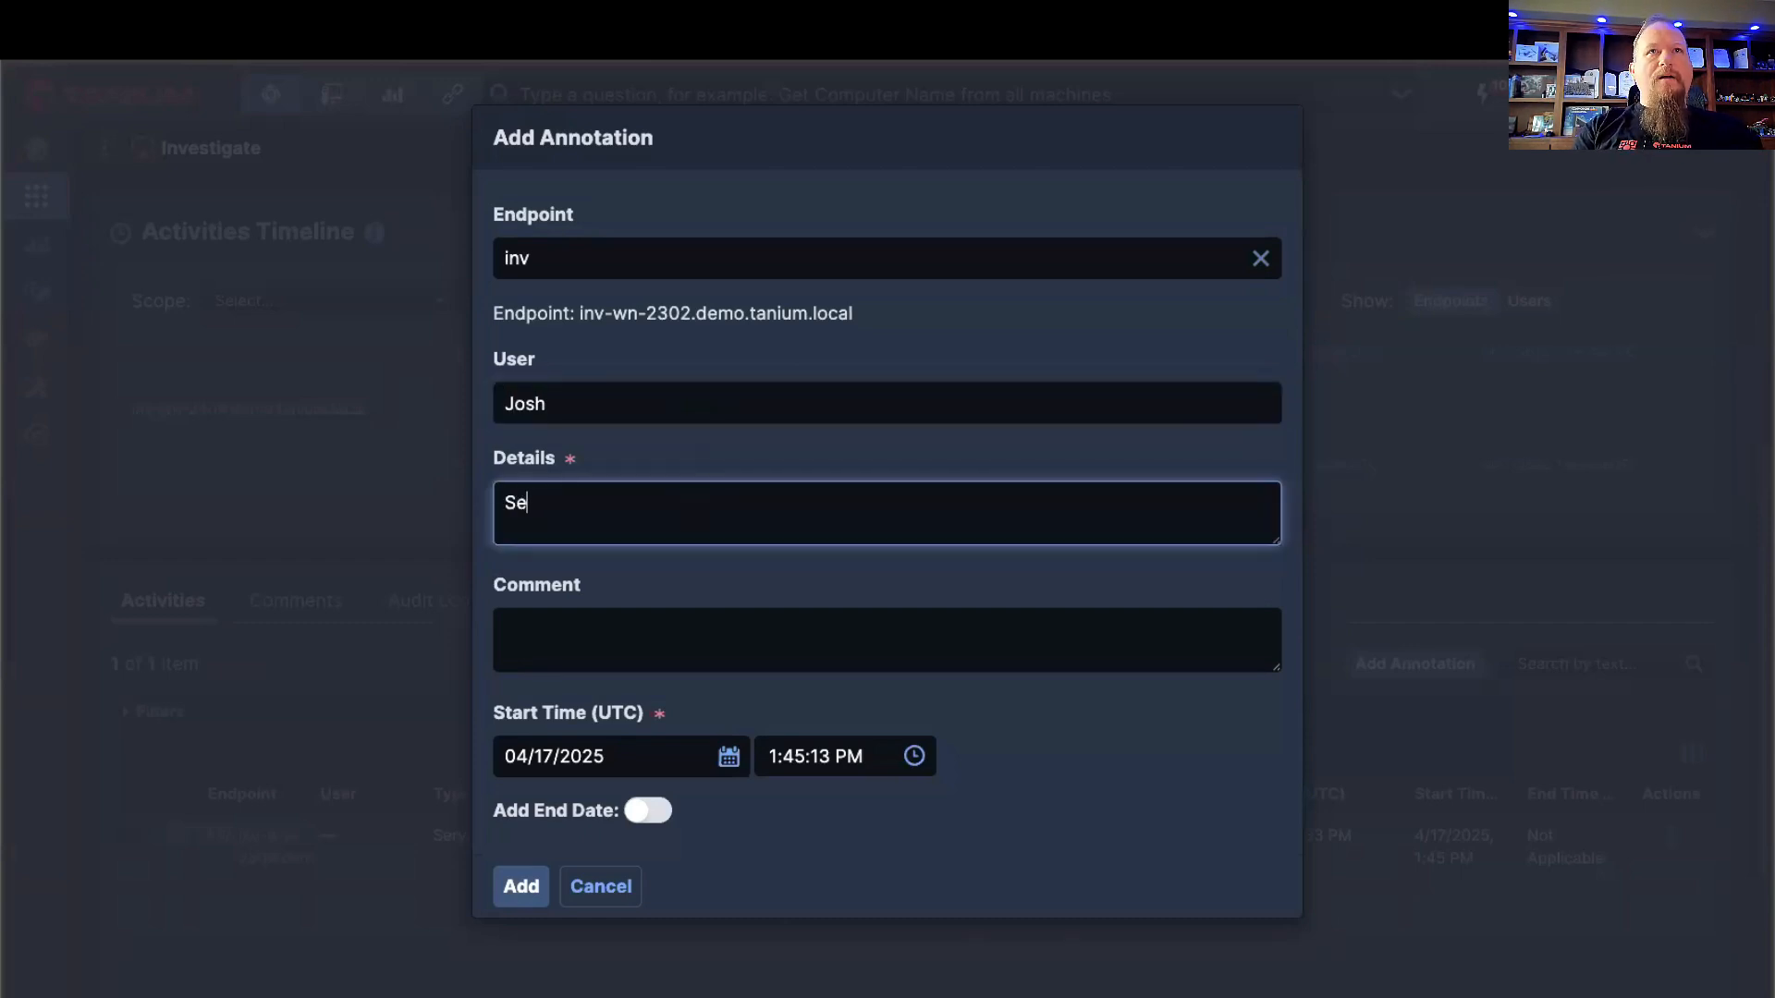
pyautogui.write('rver is offline')
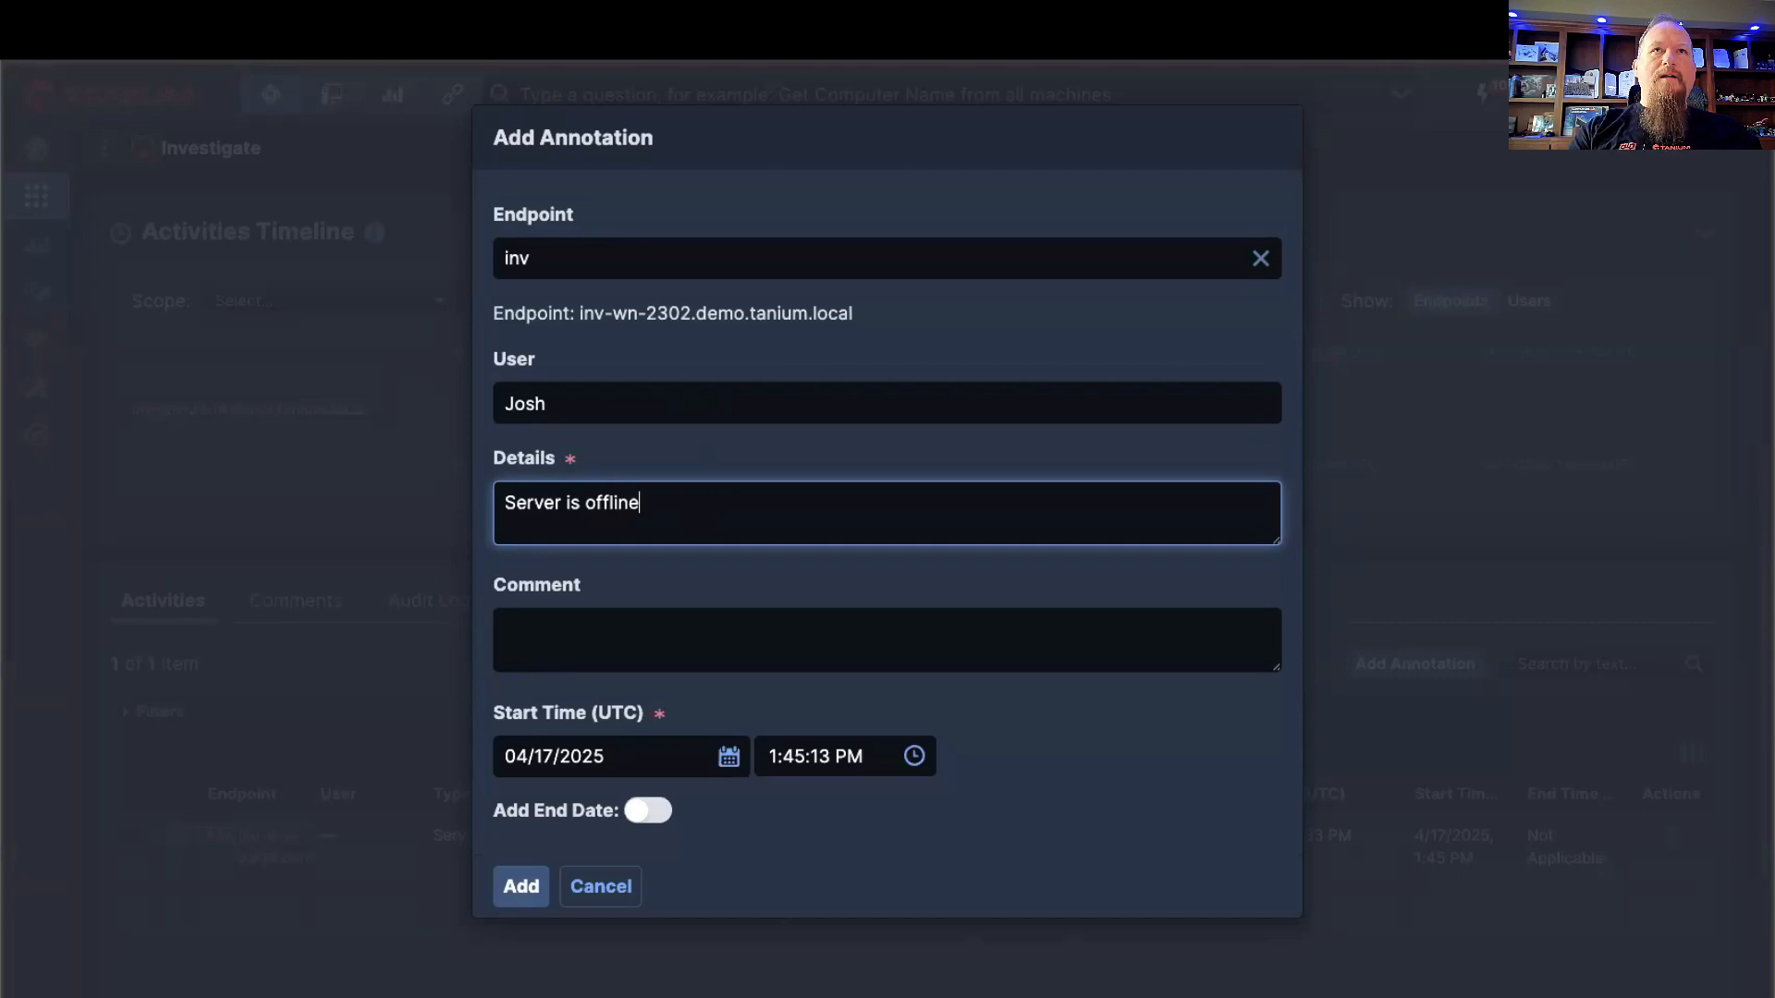
# Step: Comment on the annotation that a named colleague "is going into the datacenter to make sure it is powered on"
pyautogui.click(751, 627)
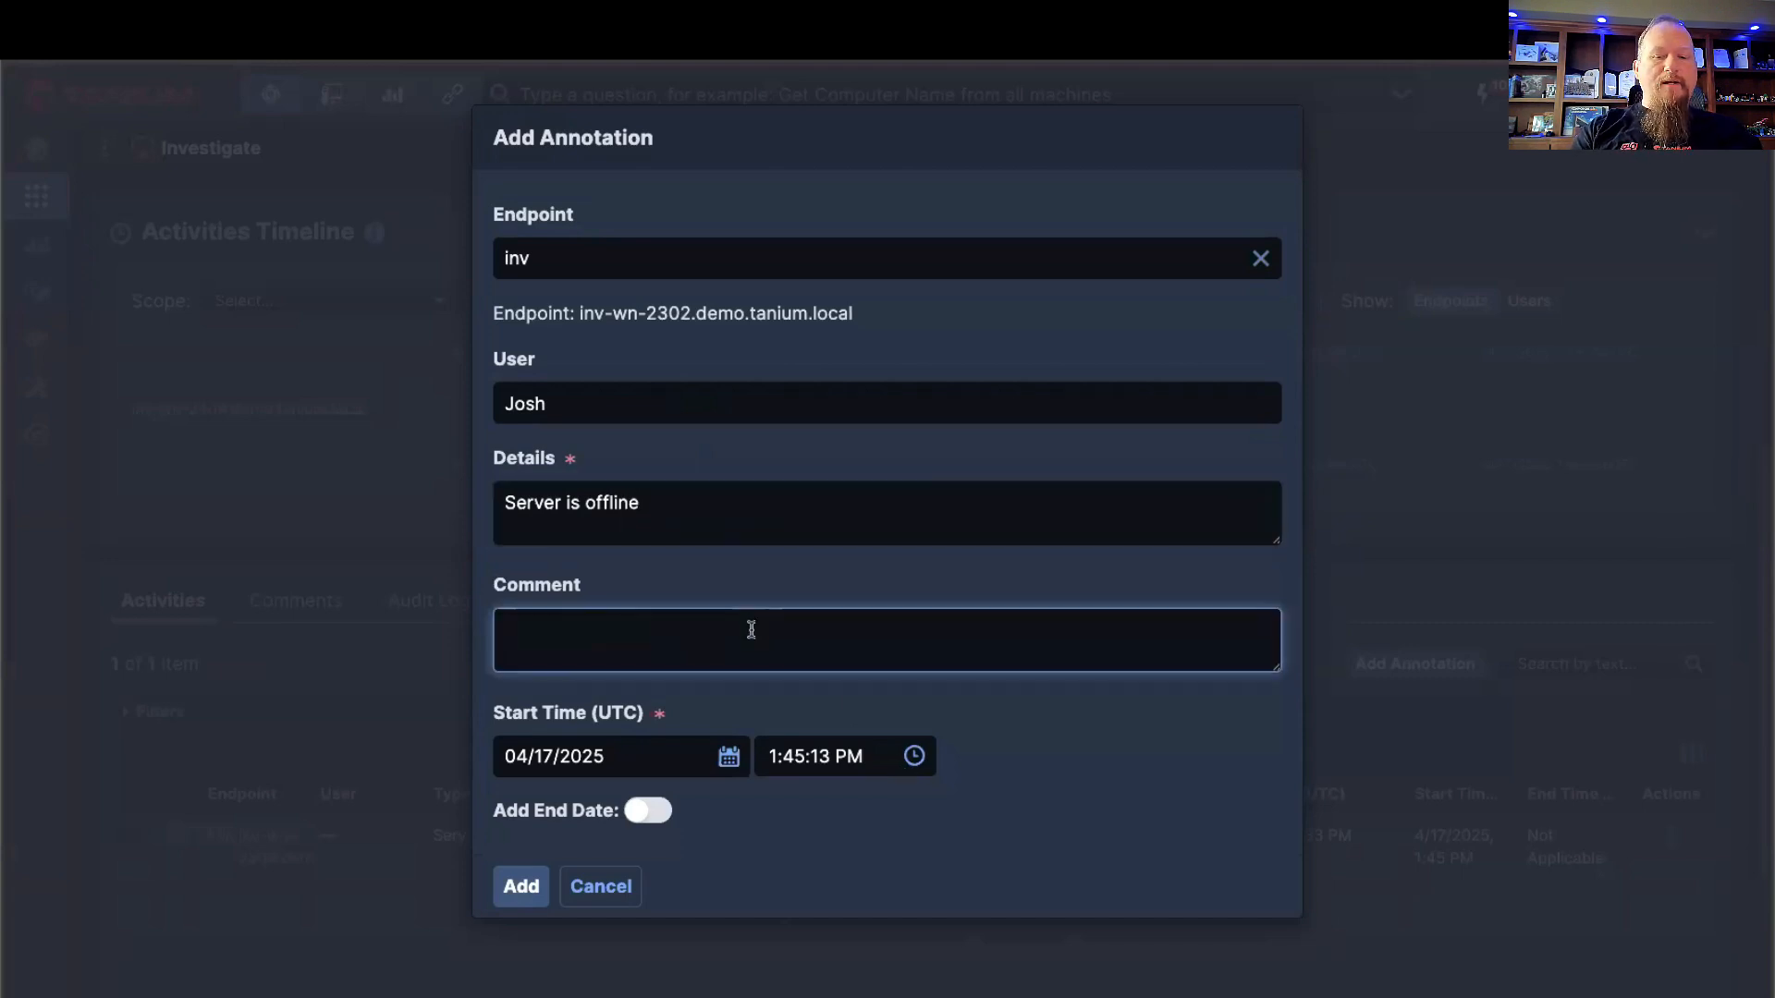
pyautogui.write('Ashley is ')
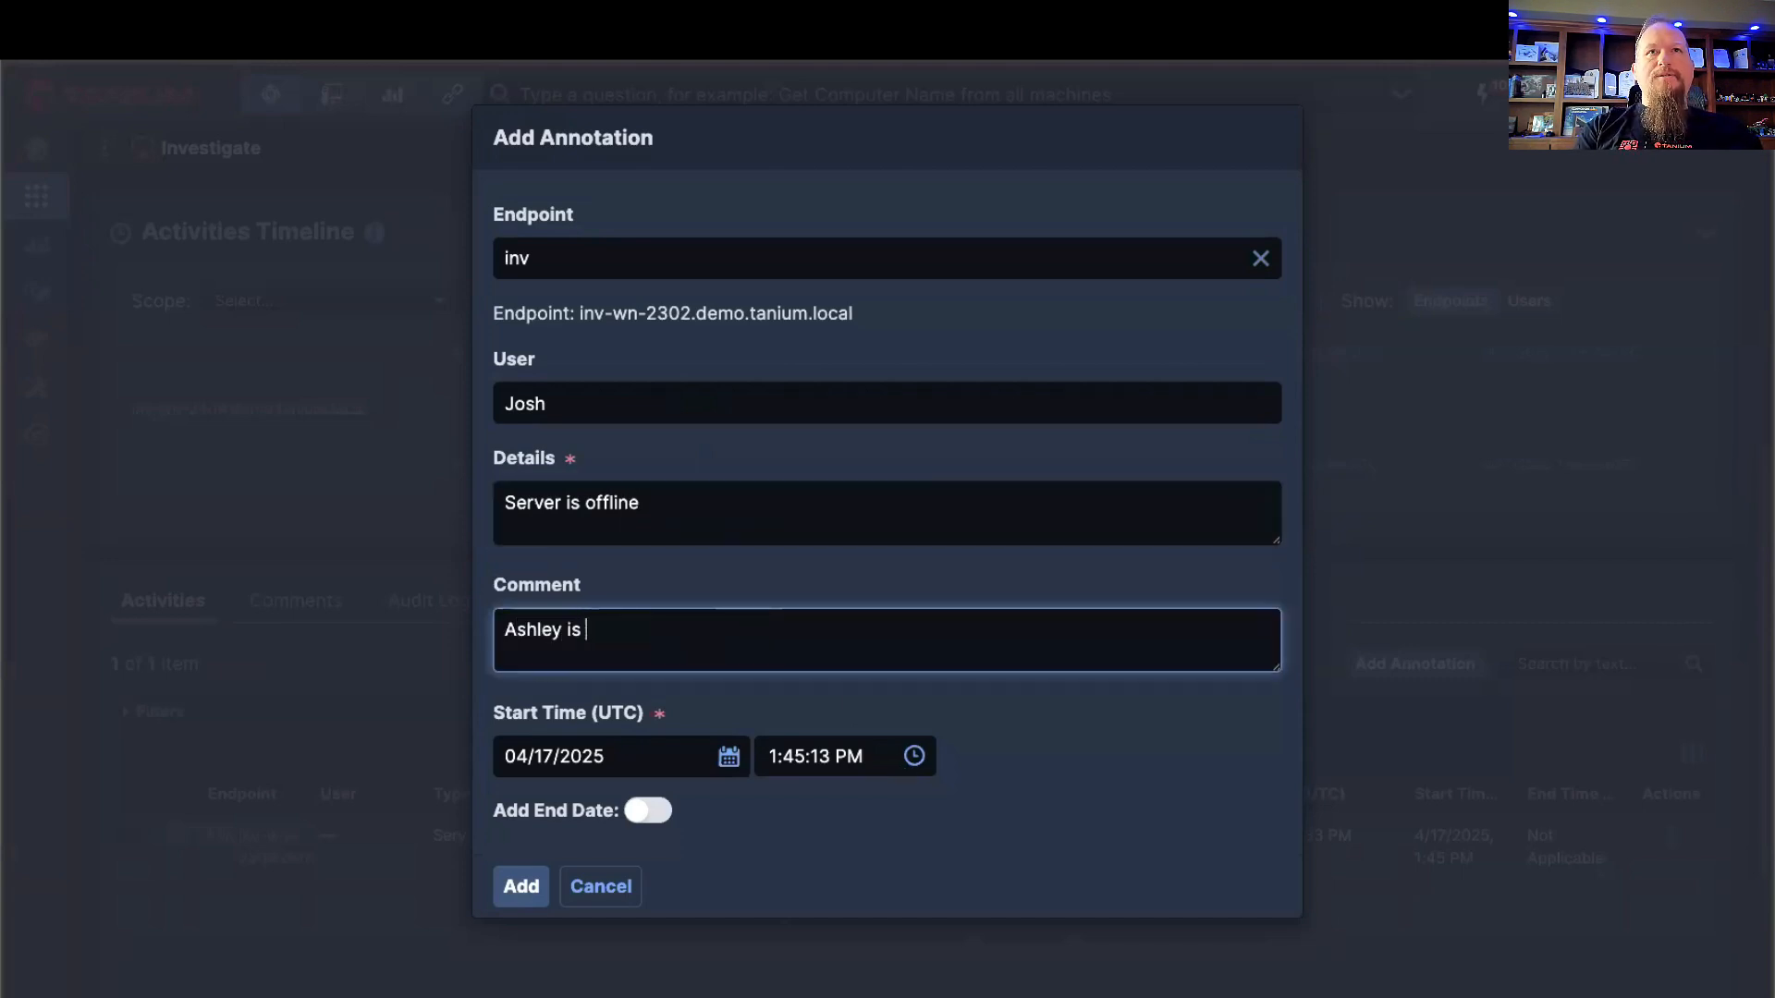
pyautogui.write('going into the datac')
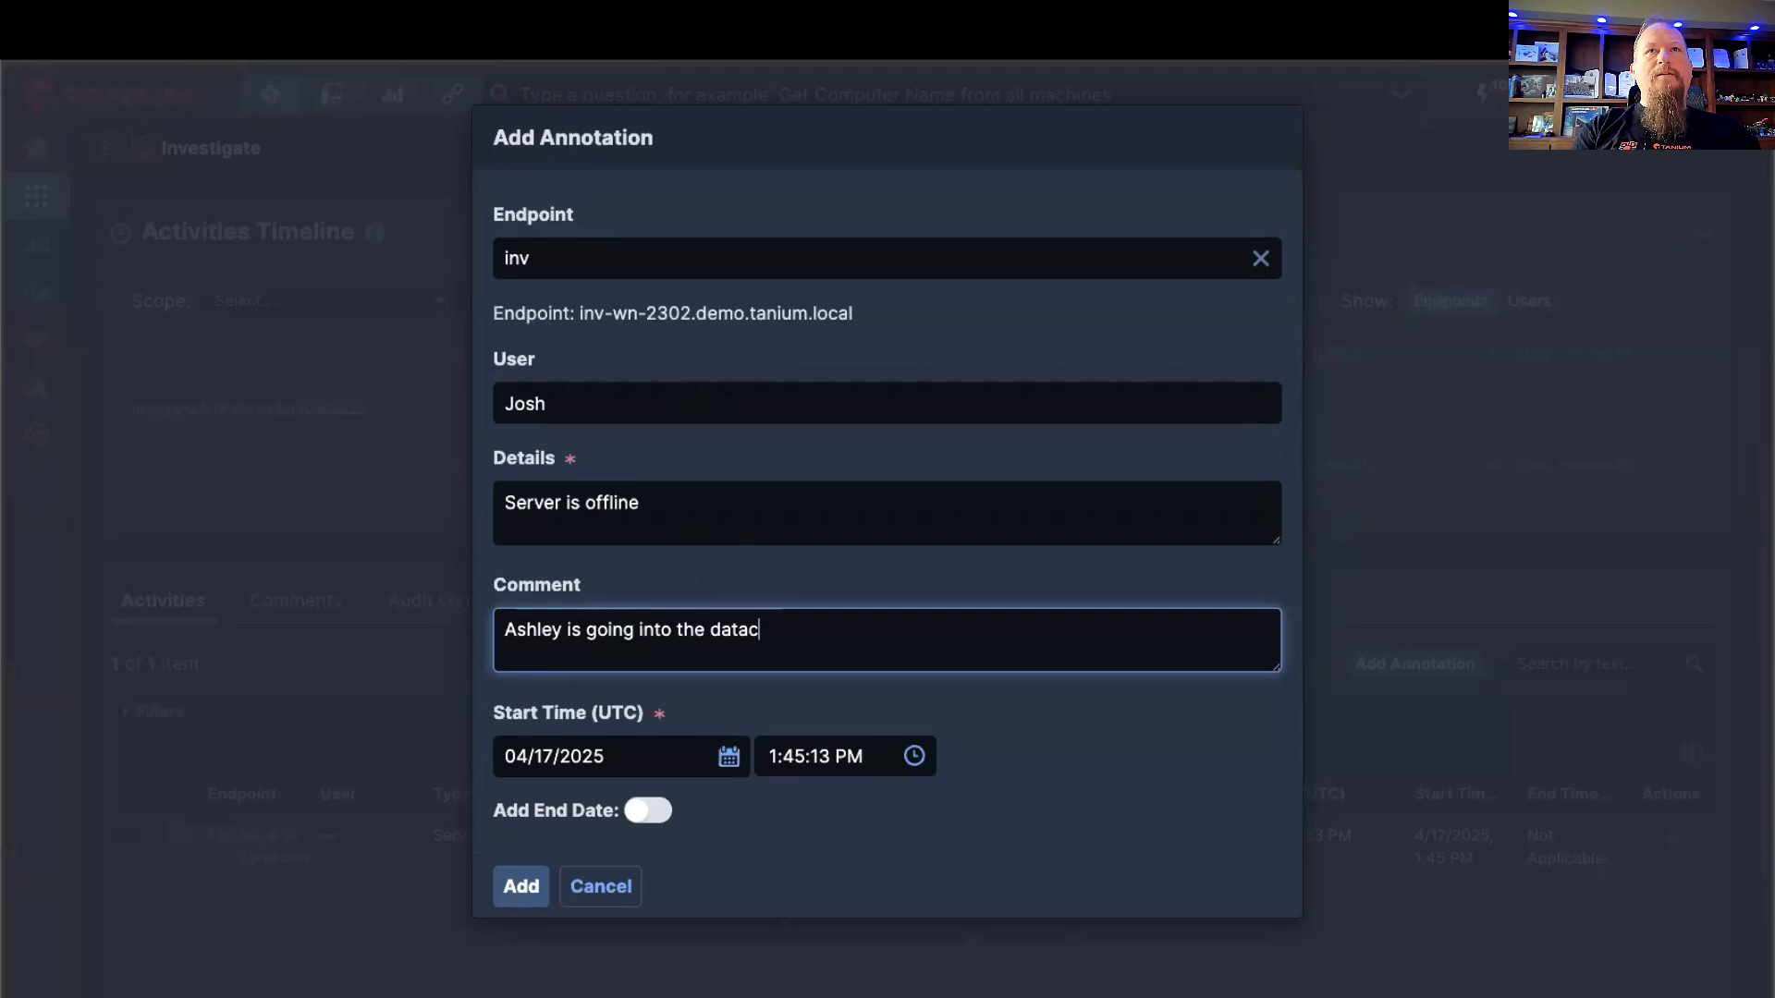
pyautogui.write('enter to make su')
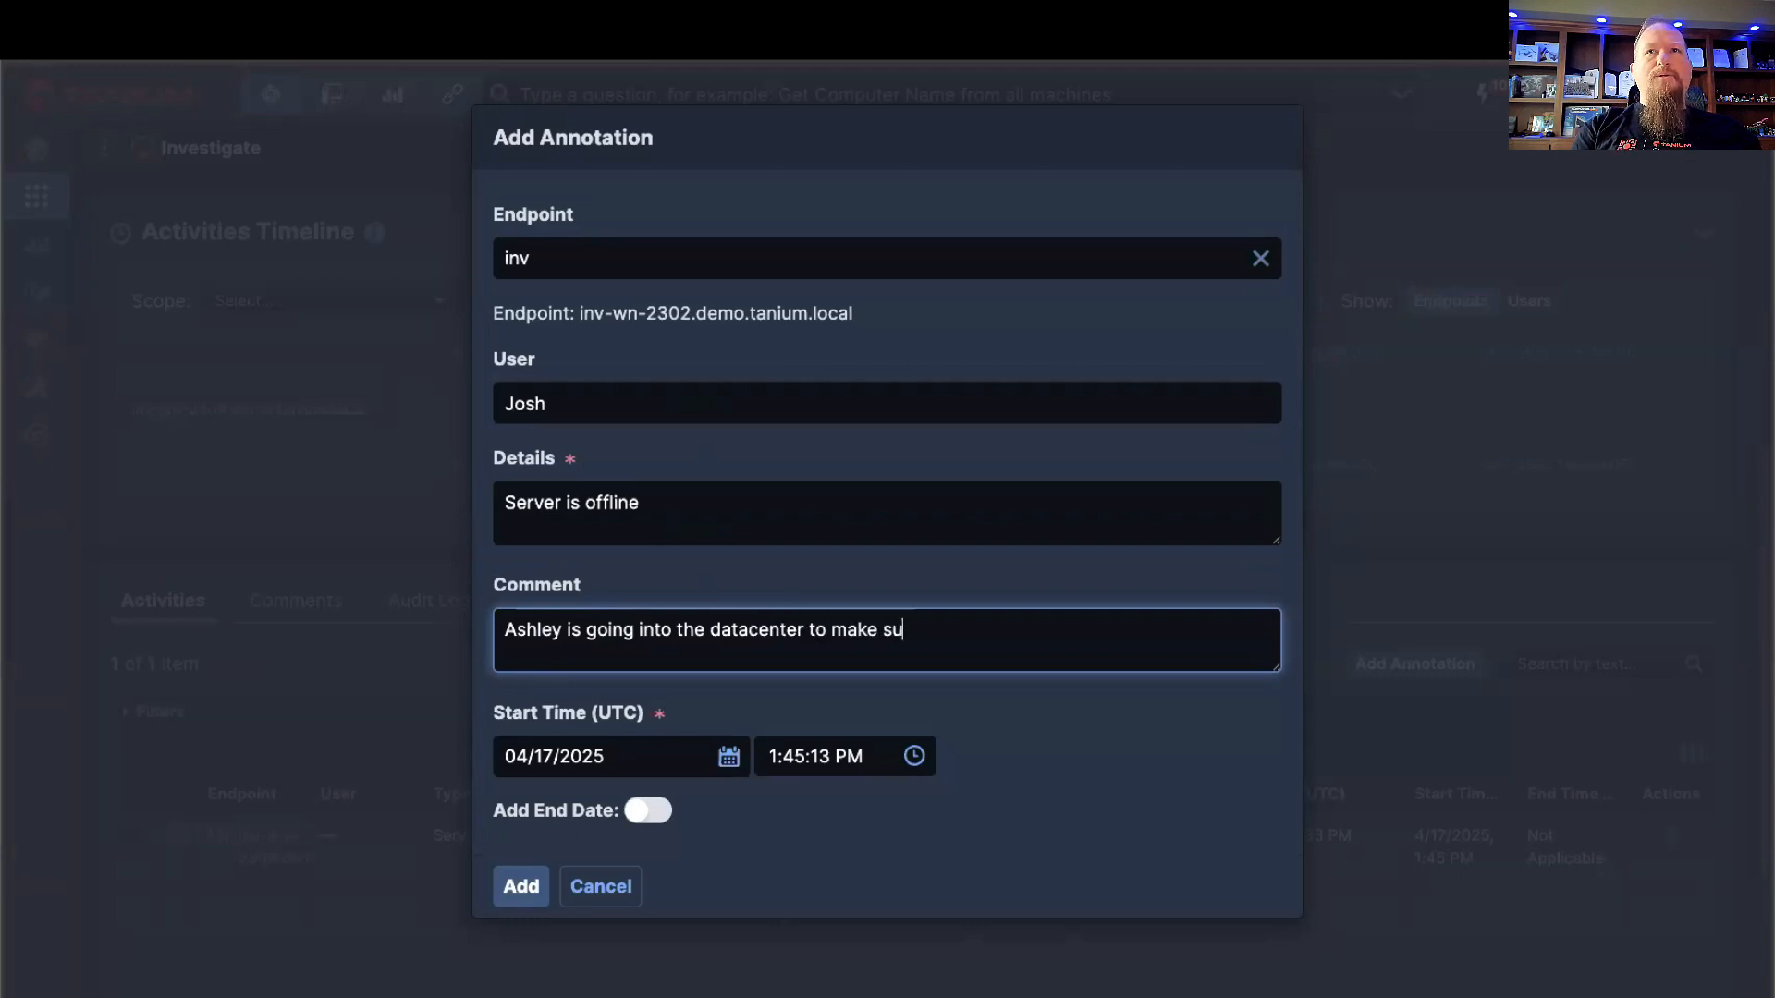
pyautogui.write('re it is powered on')
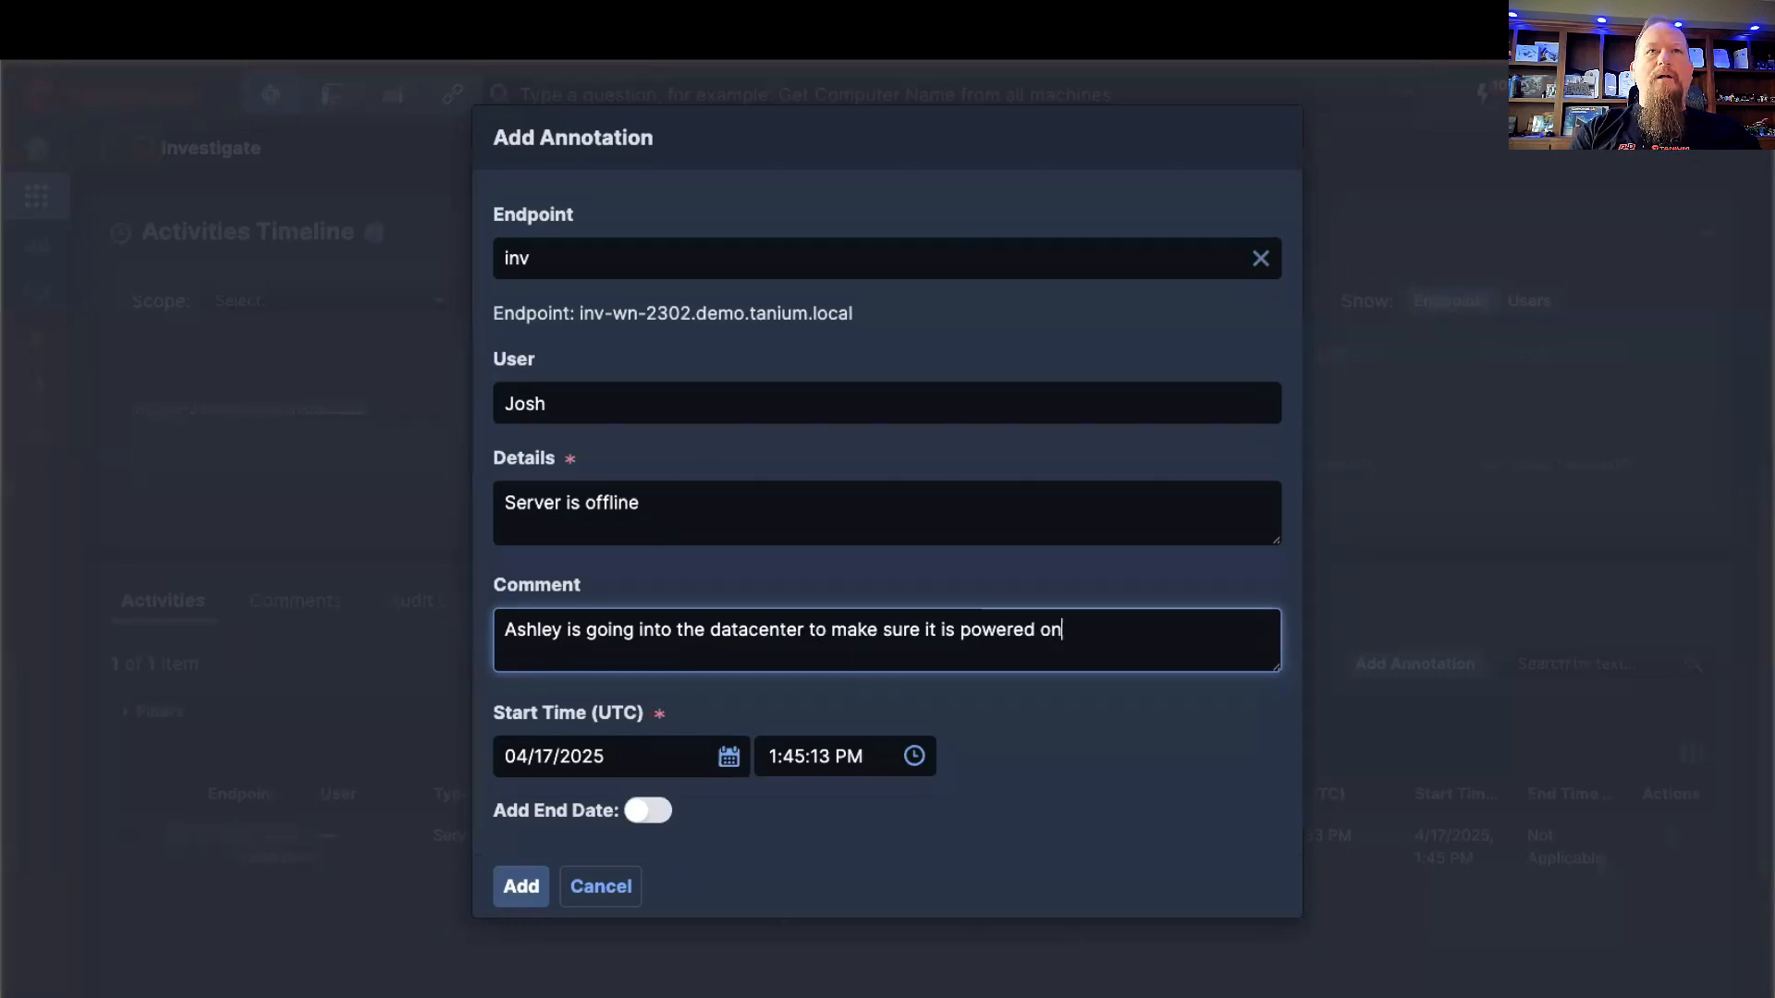
# Step: Try adding an end date to the annotation, remove it again, and add the annotation to the investigation
pyautogui.click(671, 823)
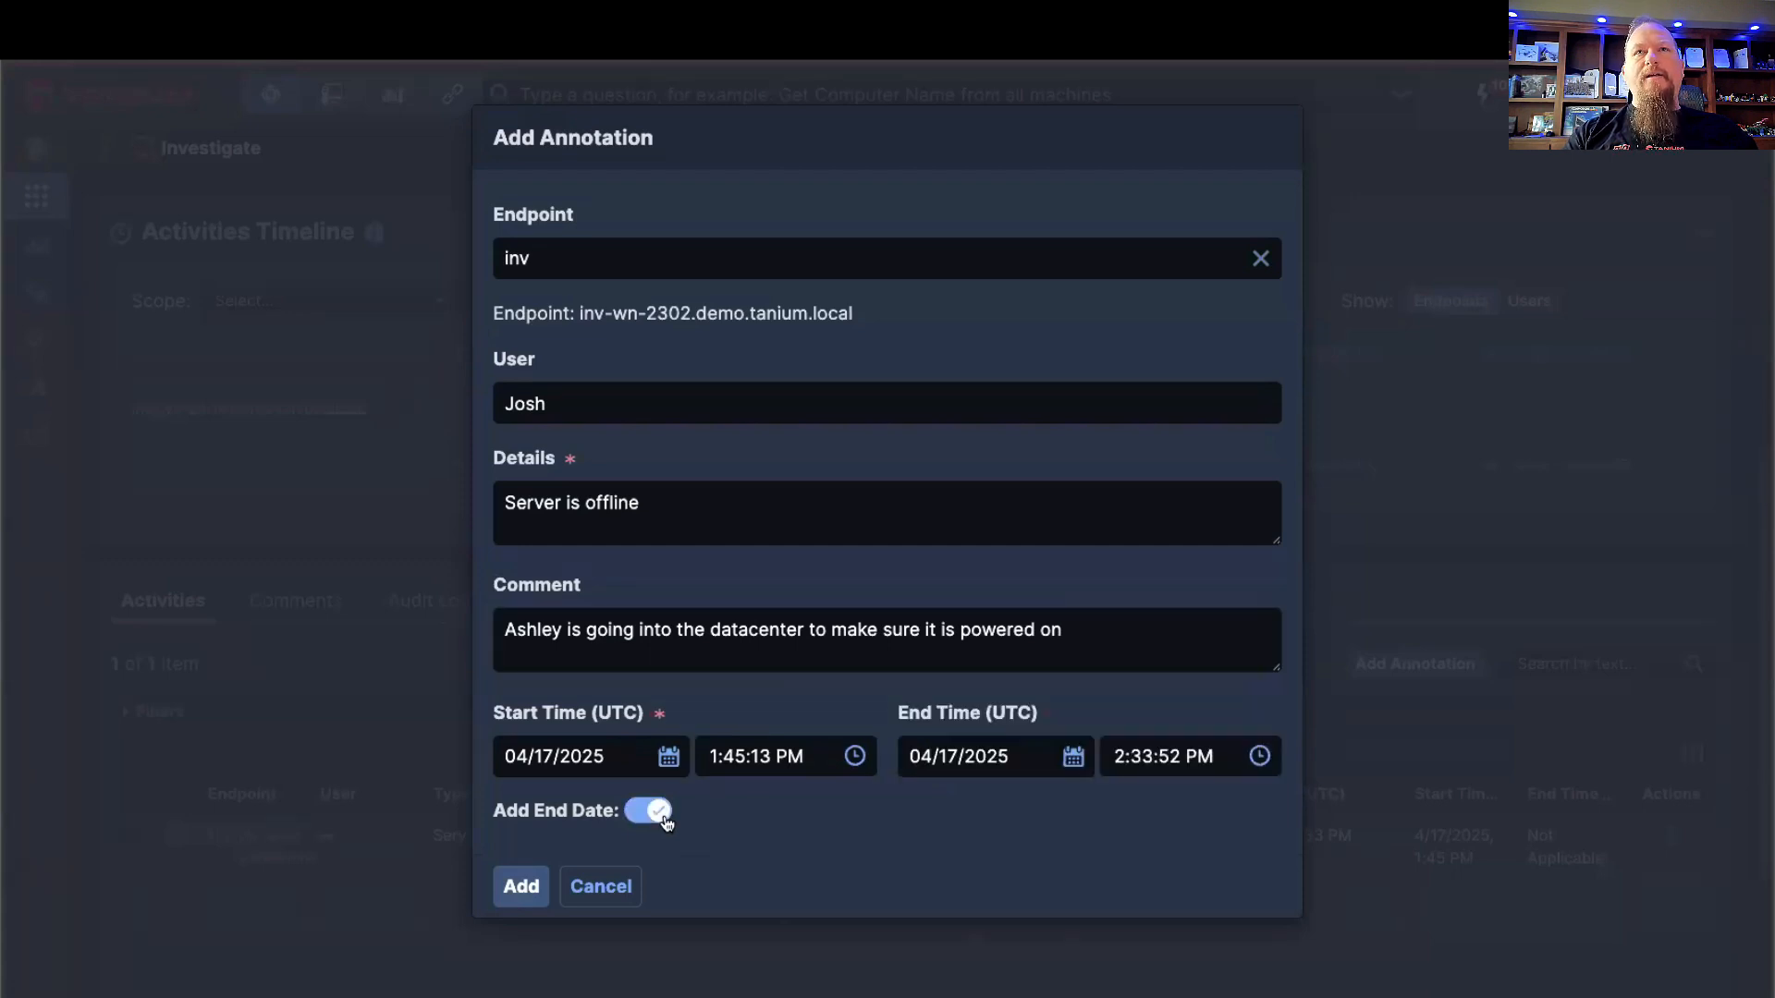
pyautogui.click(661, 815)
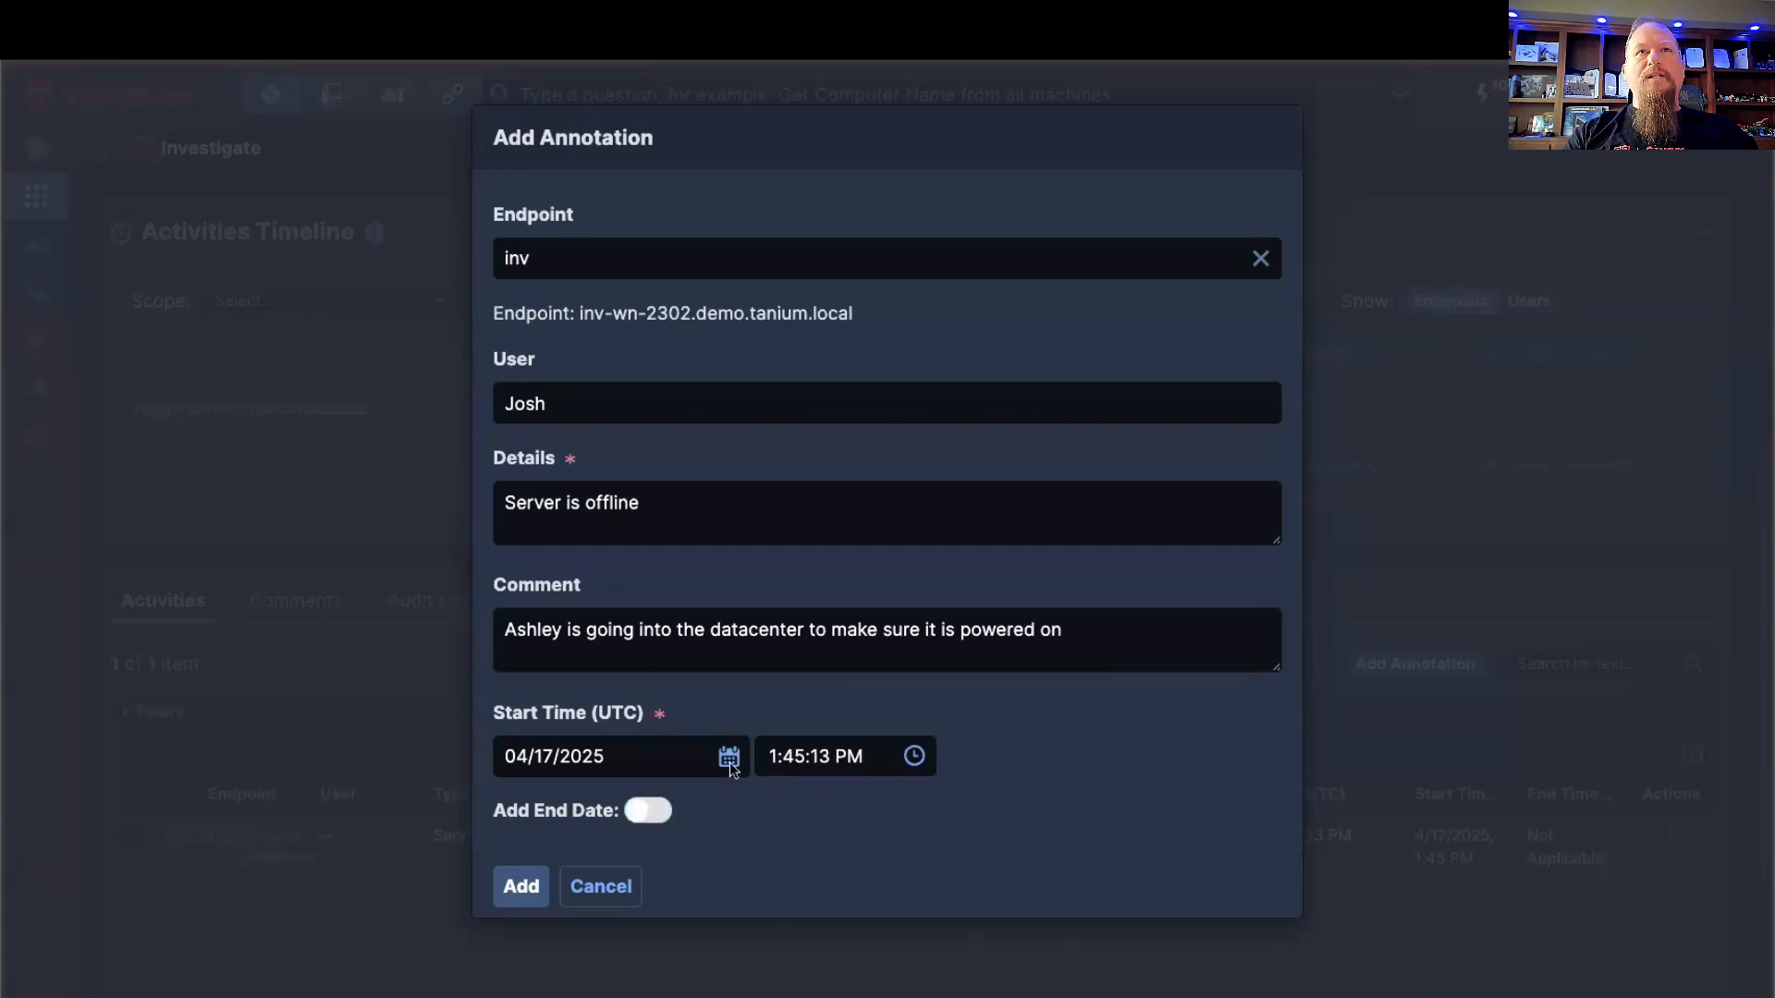
pyautogui.click(523, 888)
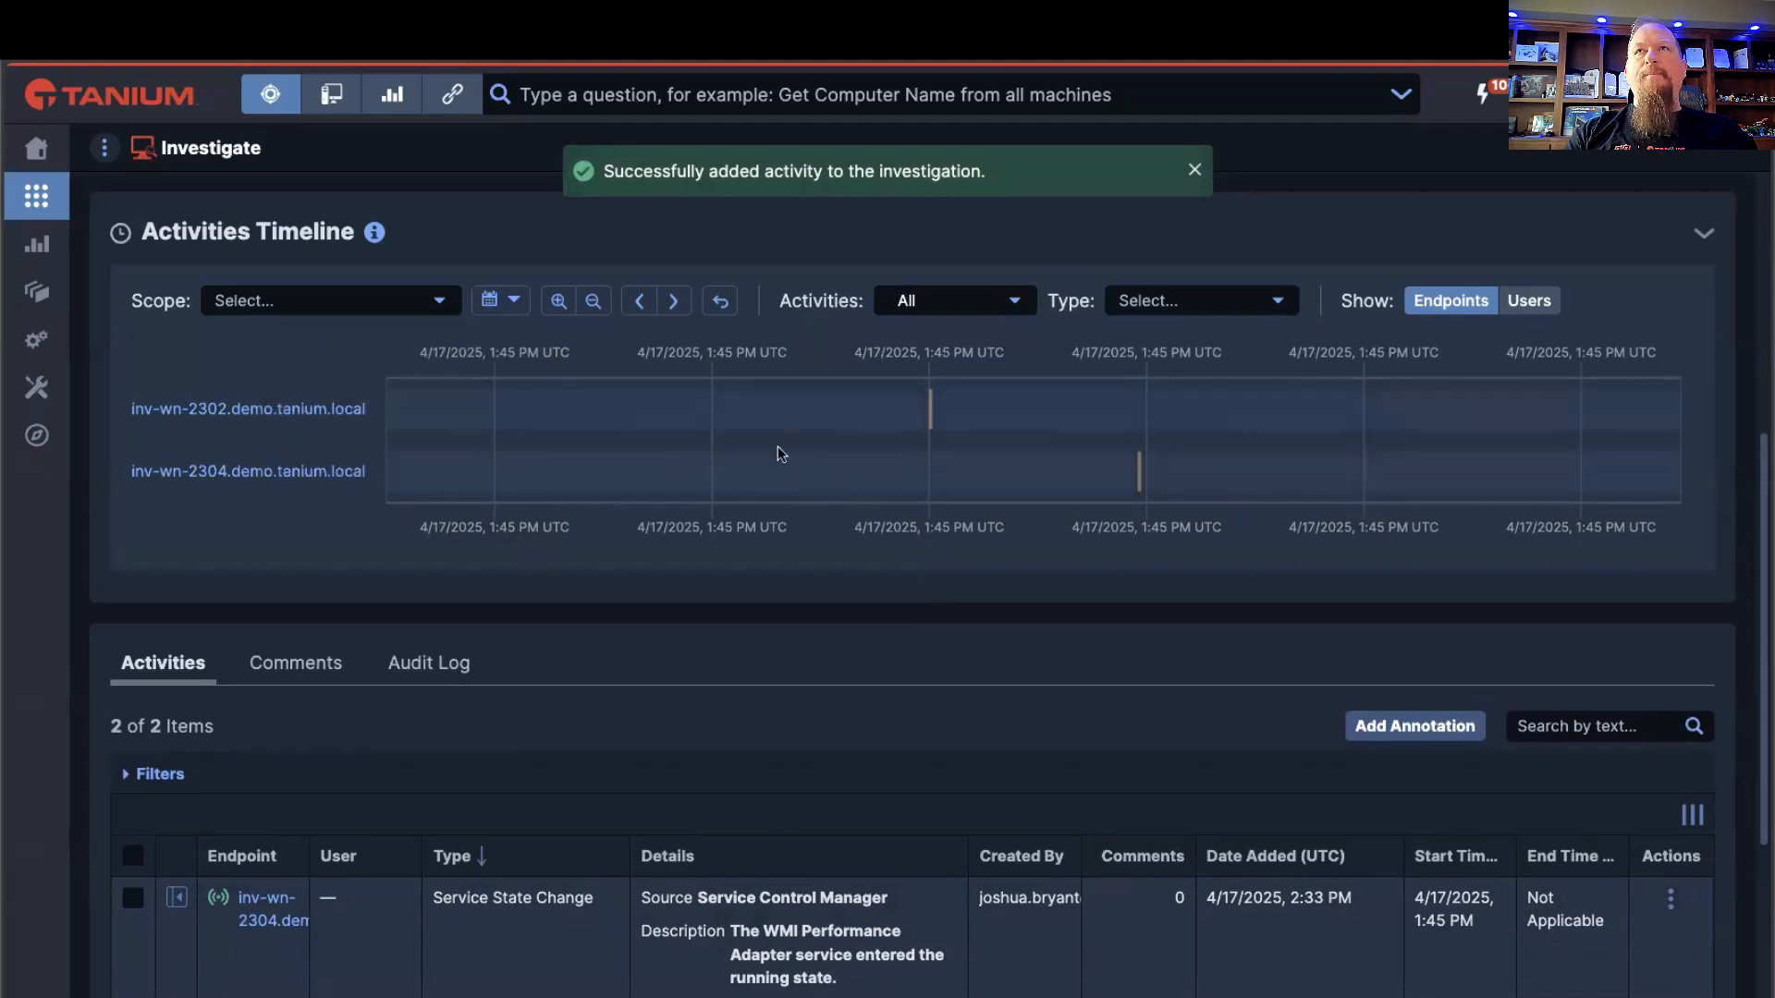
# Step: Compare the activities timeline by users and by endpoints, and check the new annotation in the activities list
pyautogui.click(1531, 302)
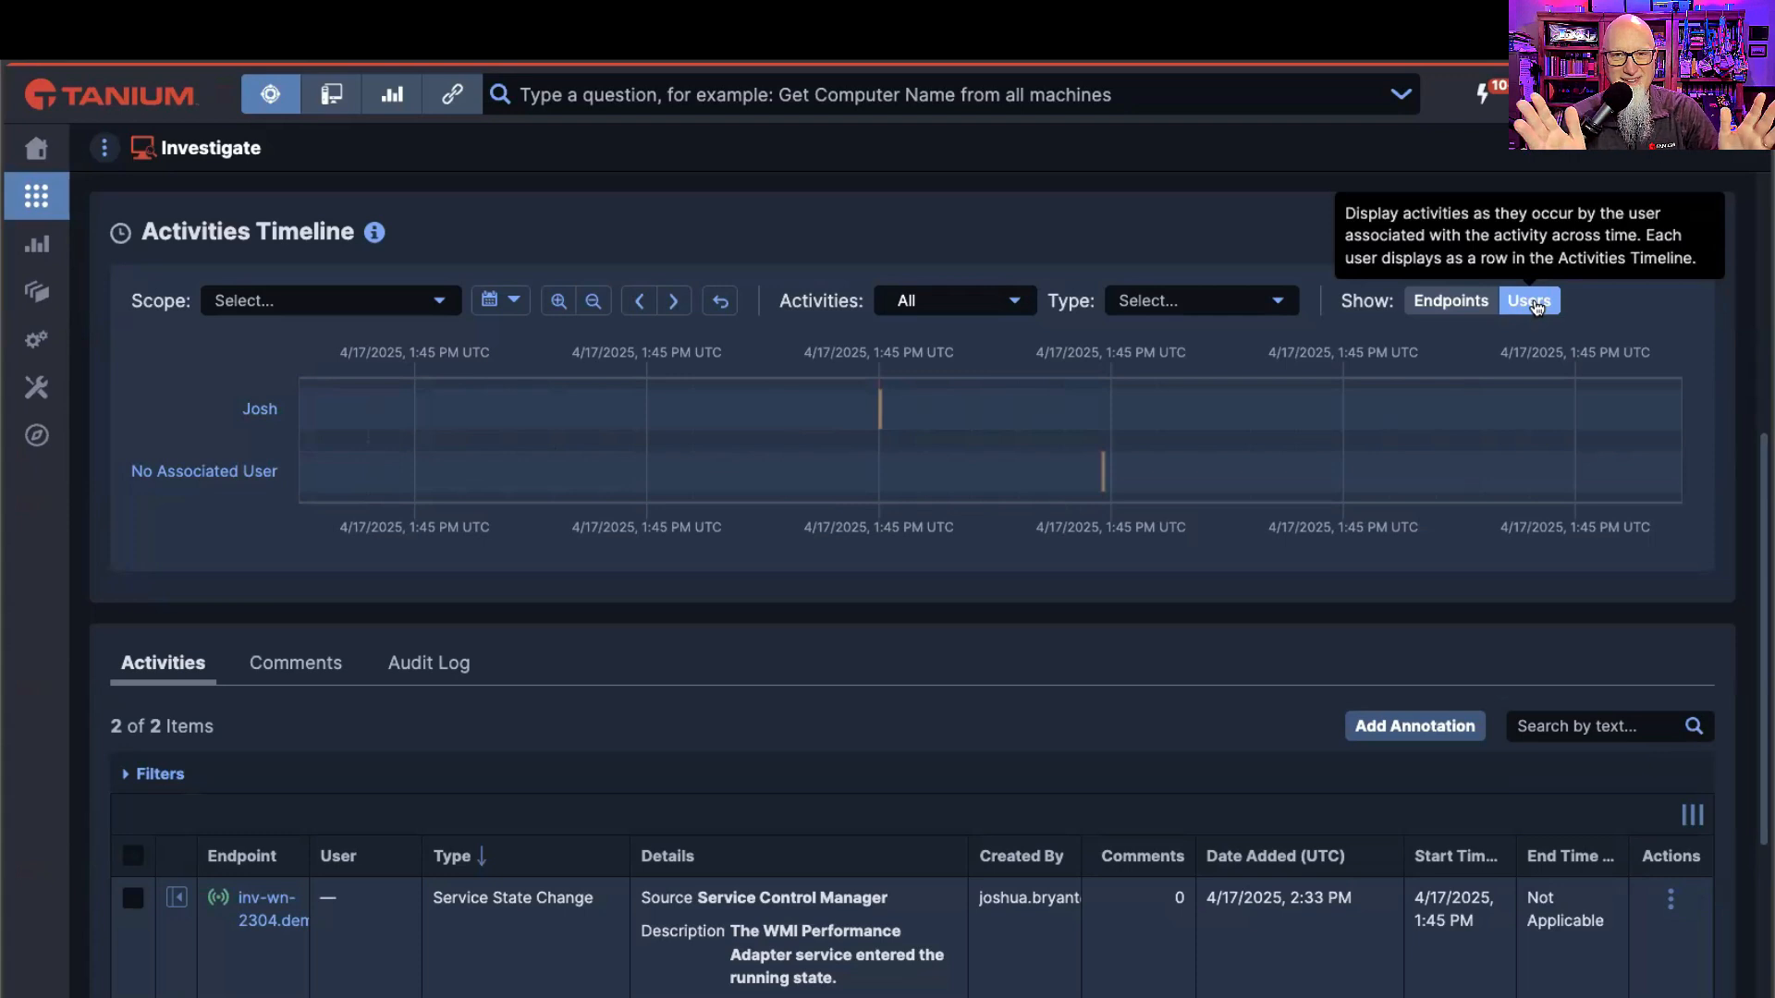
pyautogui.click(1460, 313)
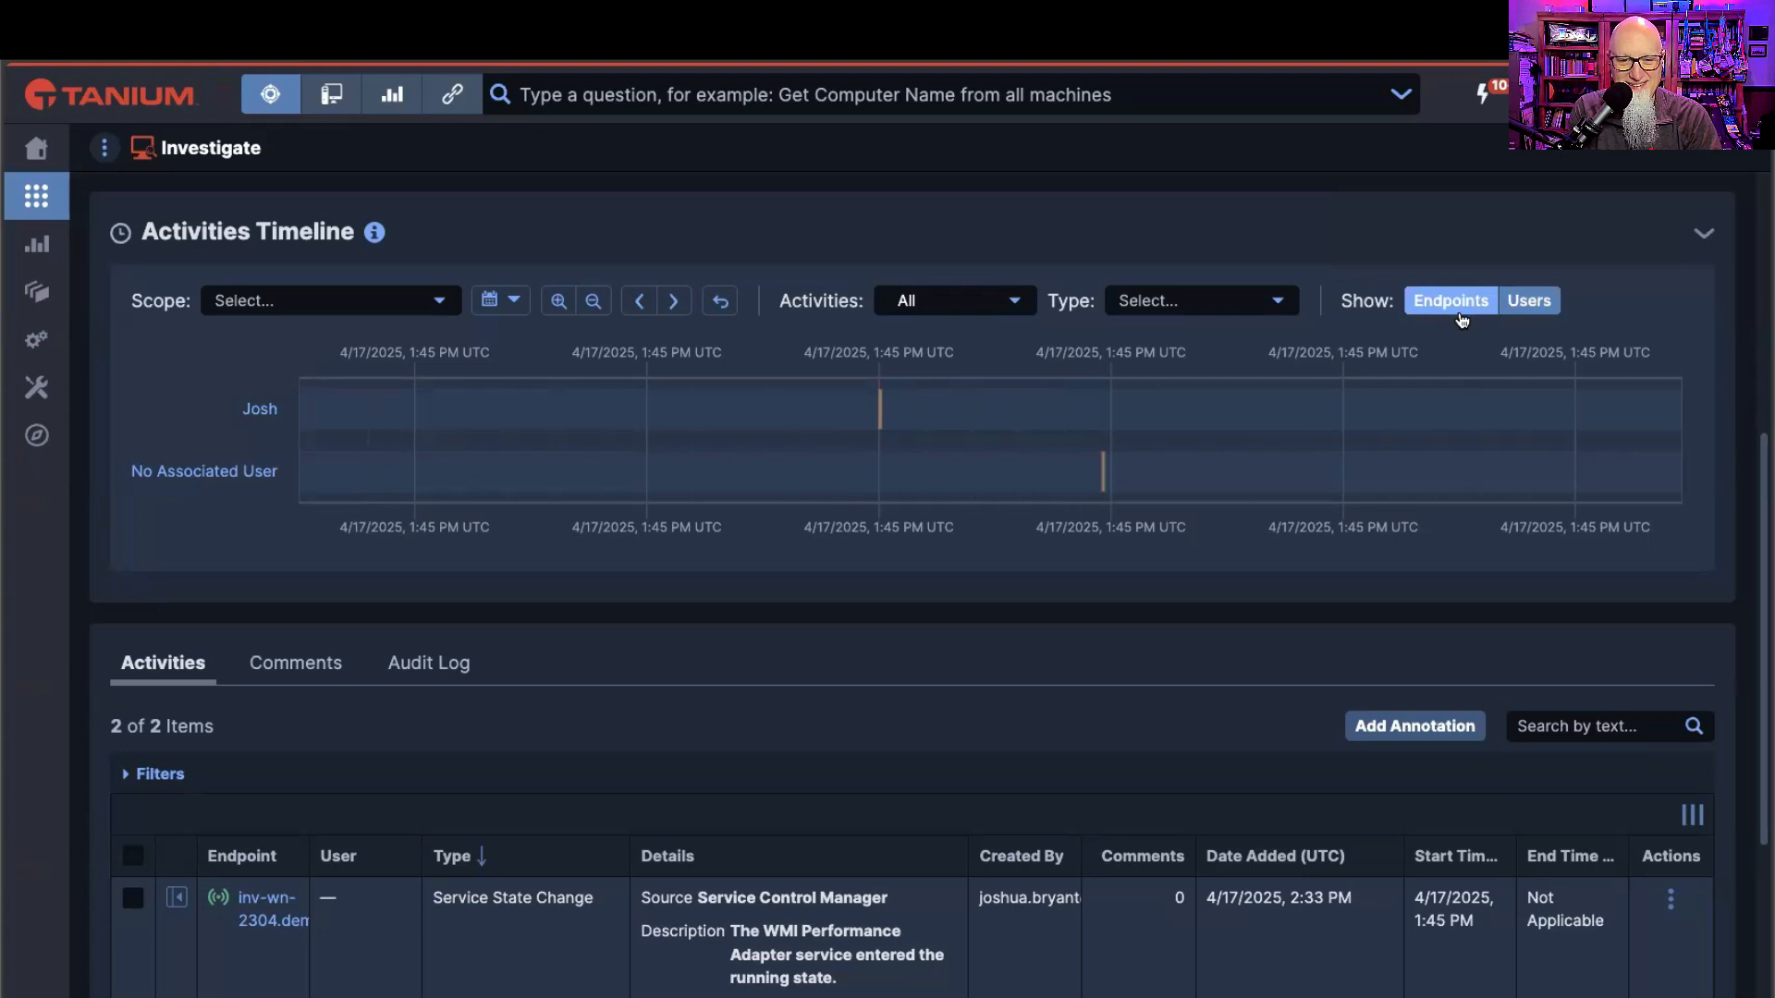
pyautogui.click(1460, 316)
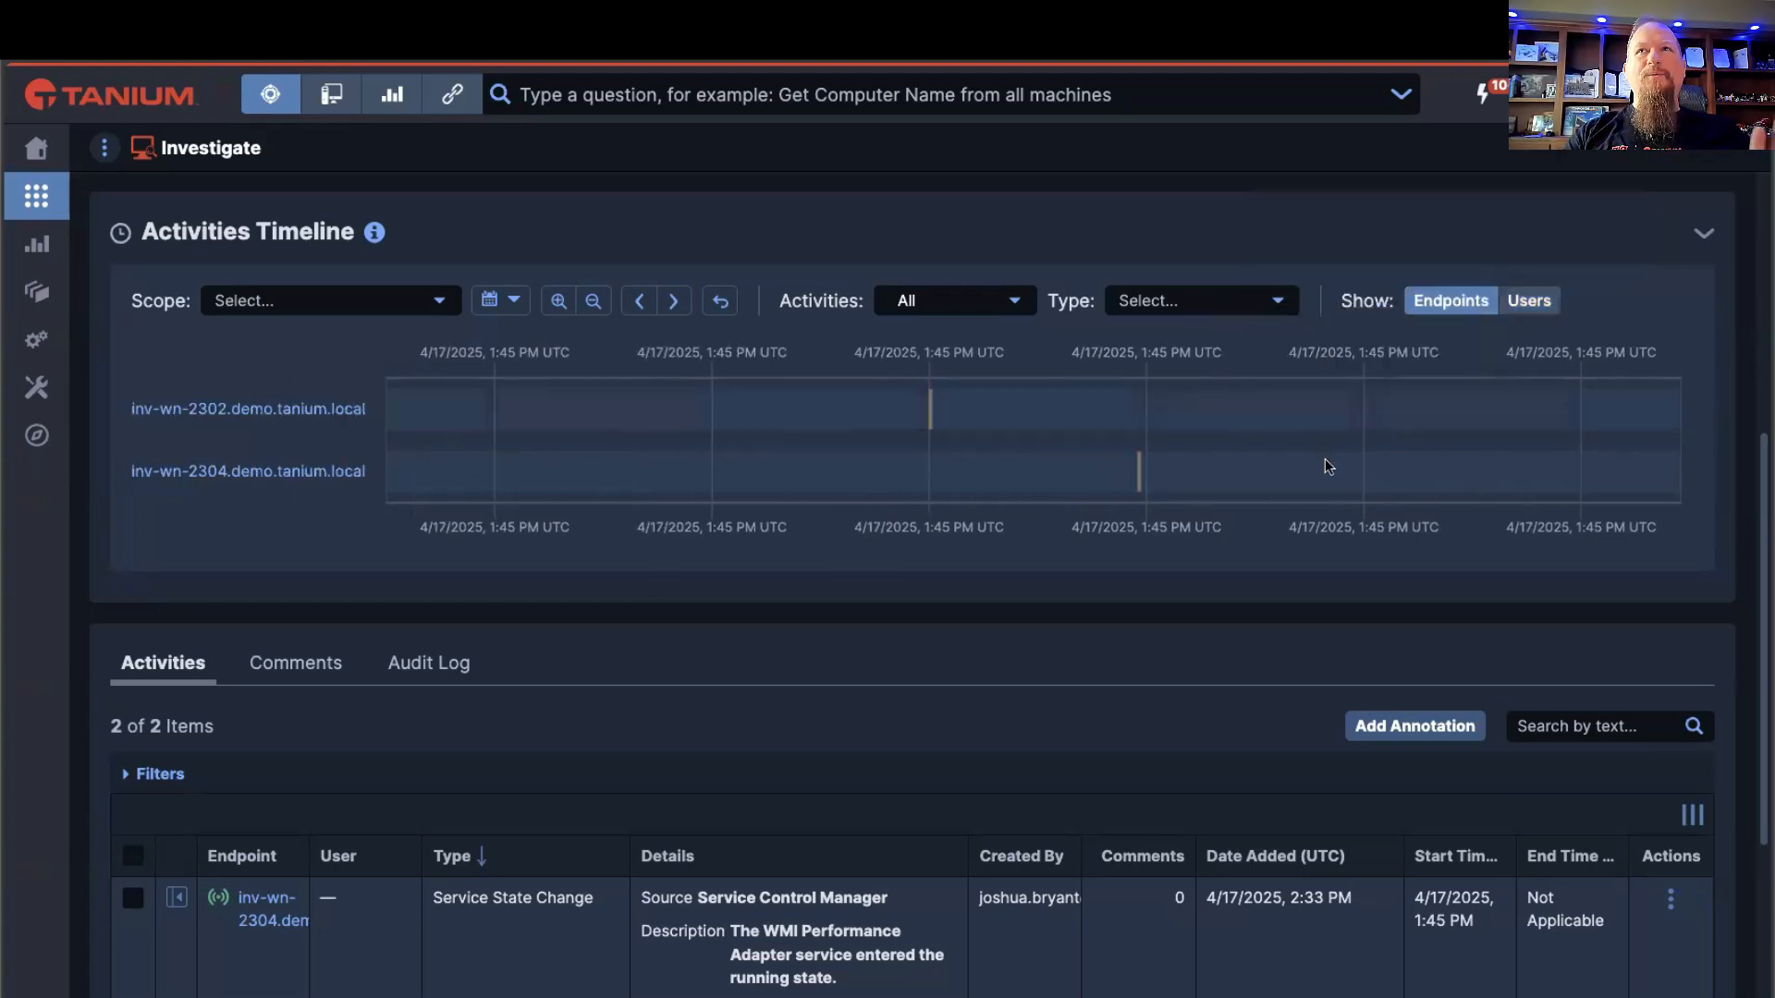
pyautogui.scroll(-1, 1270, 562)
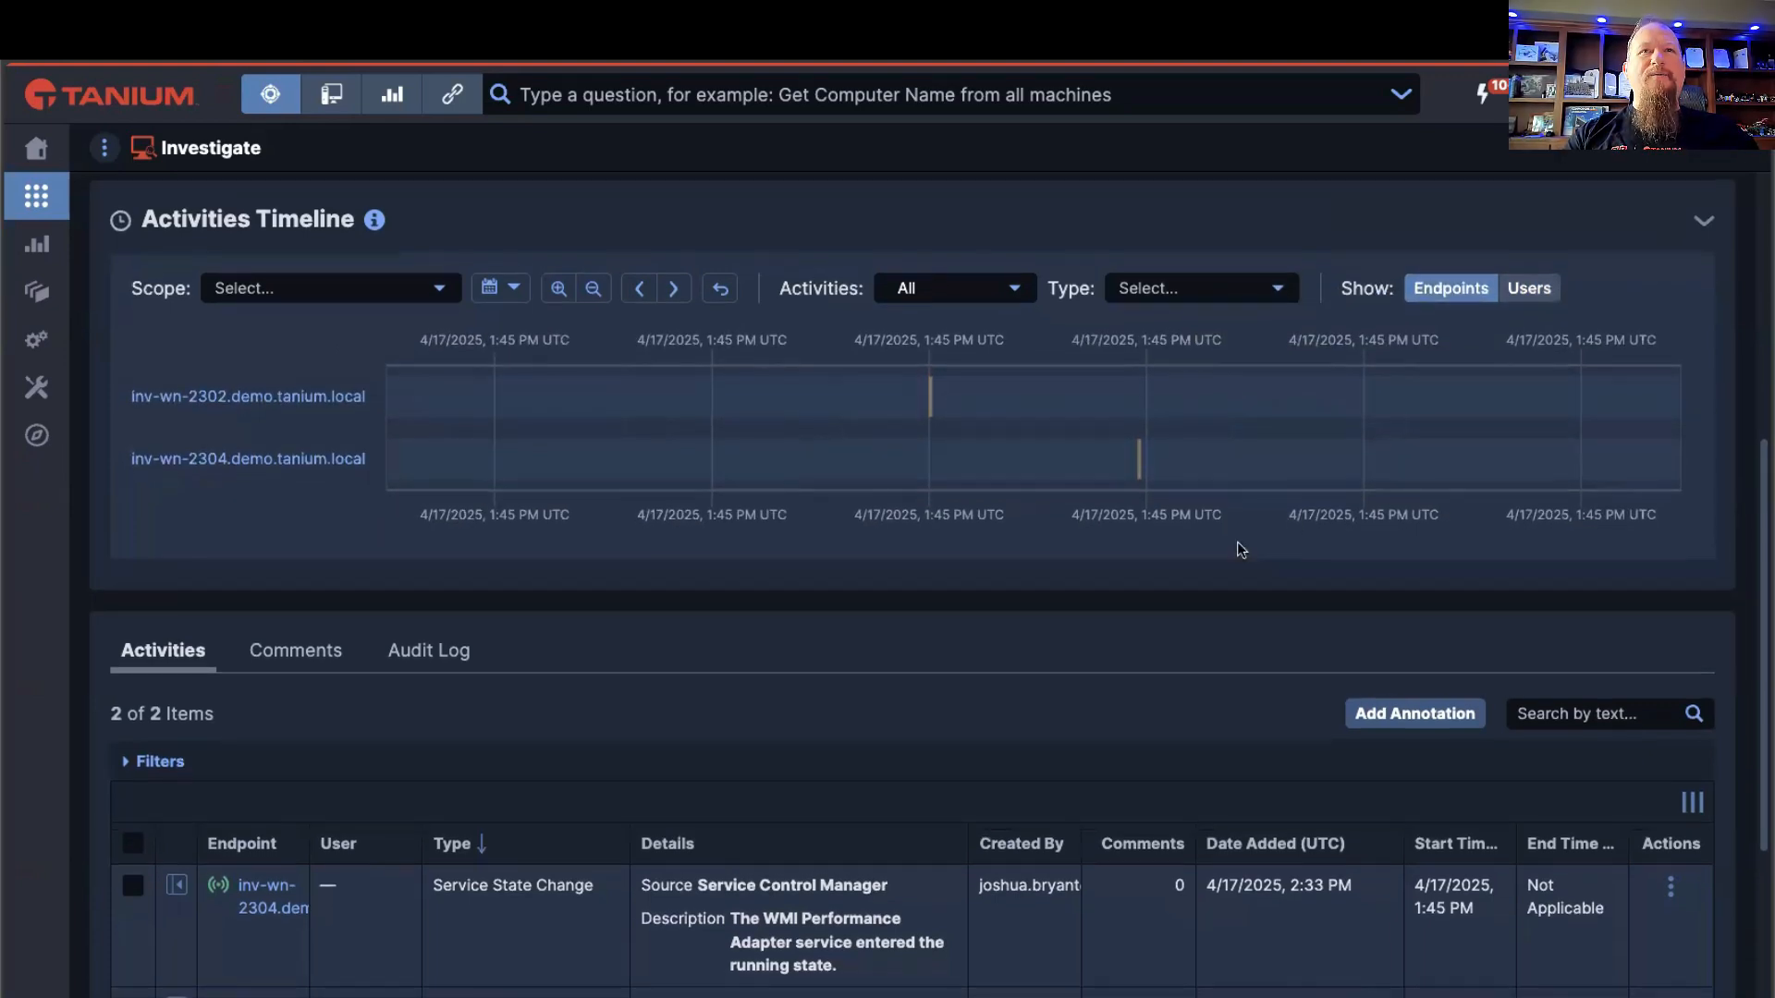
pyautogui.scroll(-4, 1237, 550)
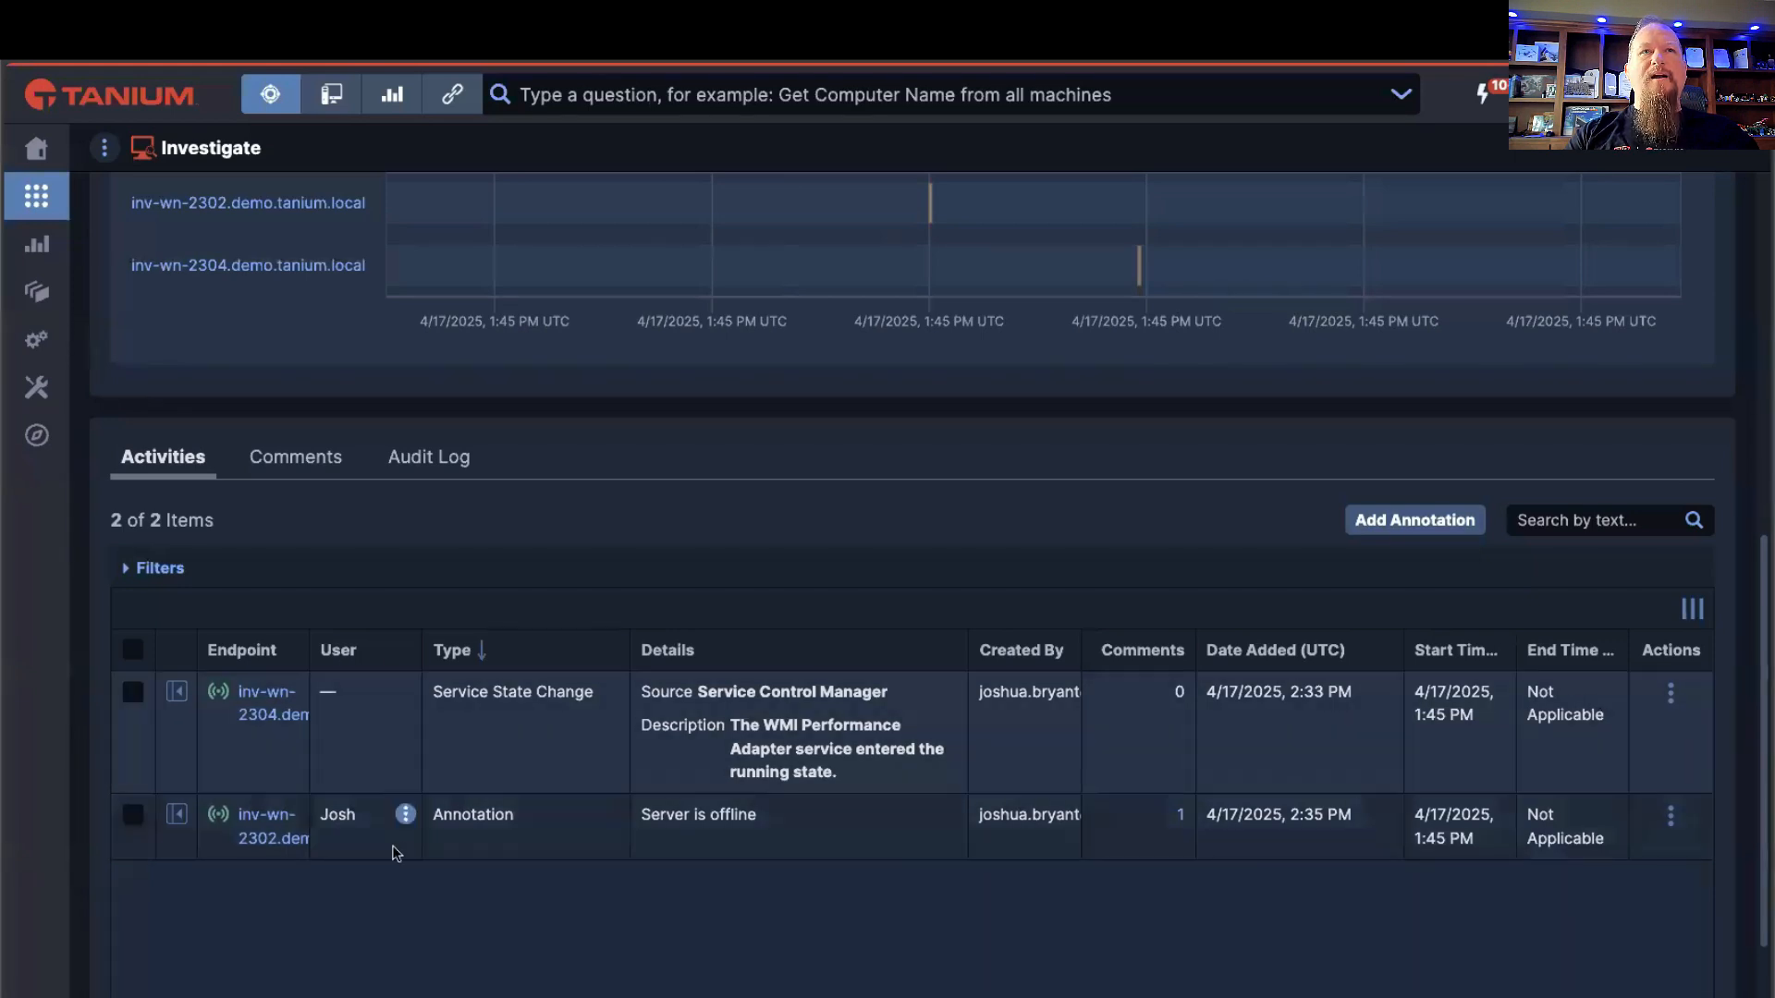
pyautogui.scroll(5, 1174, 596)
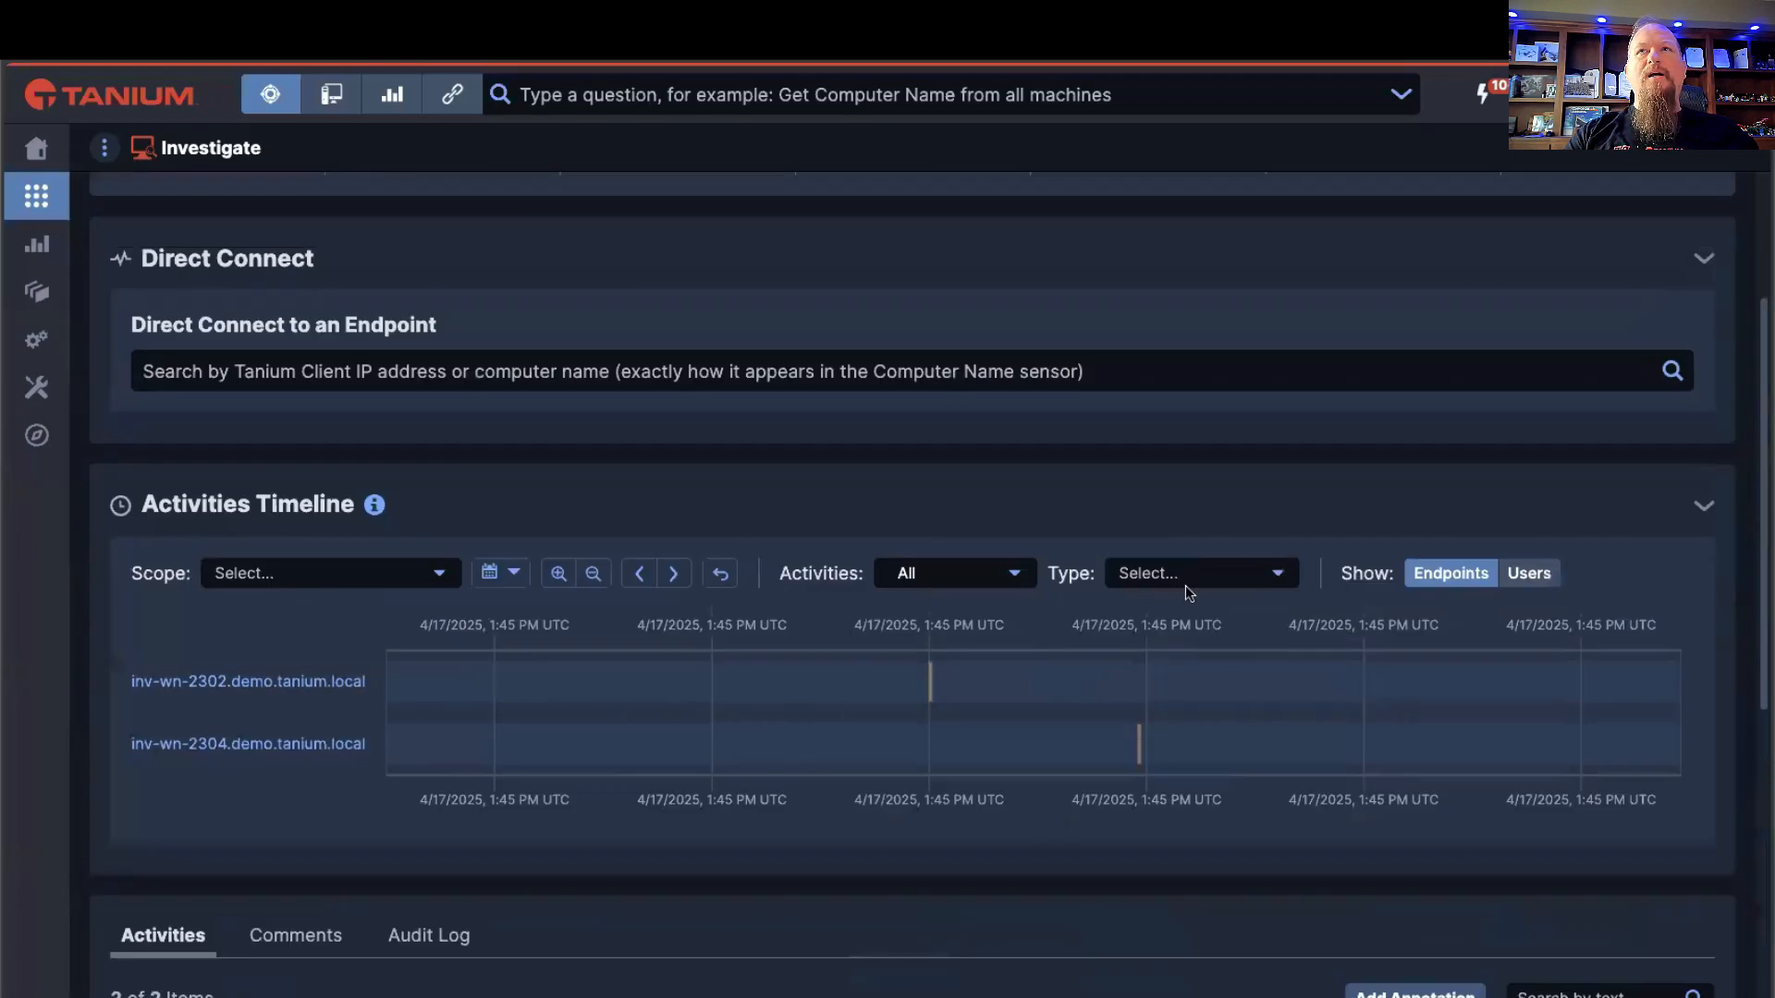
# Step: Show the activities timeline by users and compare its rows with the users in the activities list
pyautogui.click(1523, 577)
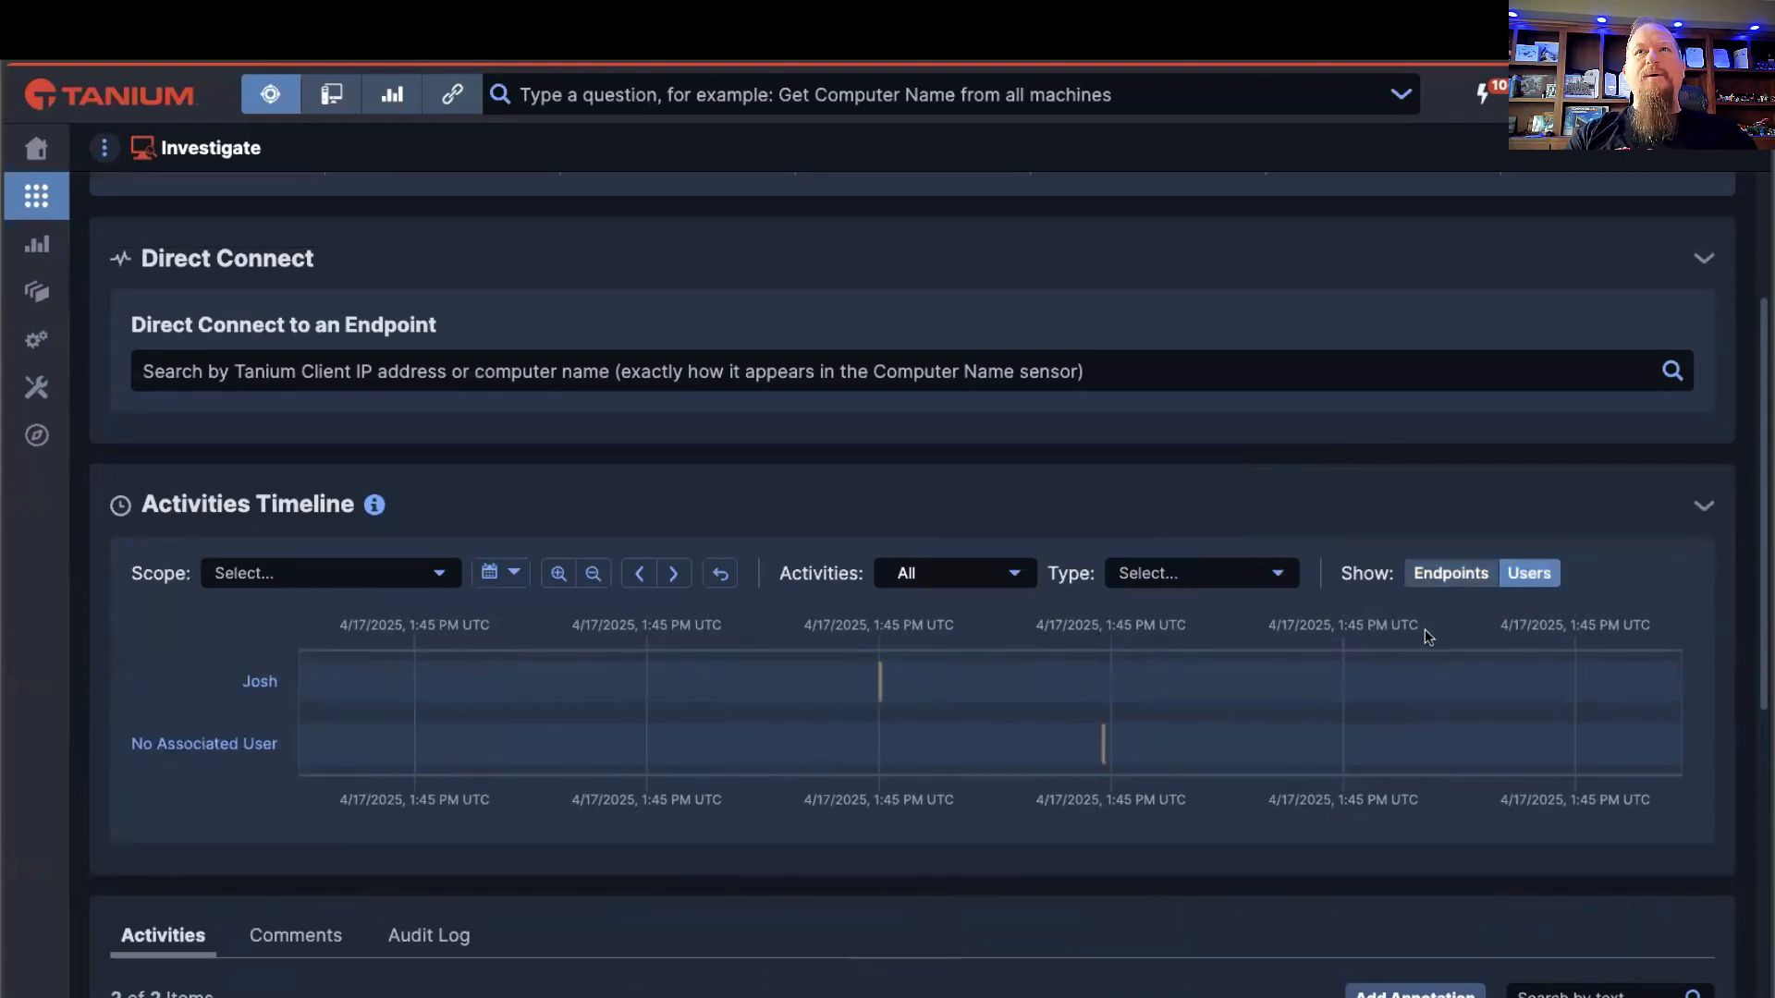
pyautogui.scroll(-1, 1423, 628)
pyautogui.scroll(-2, 1241, 644)
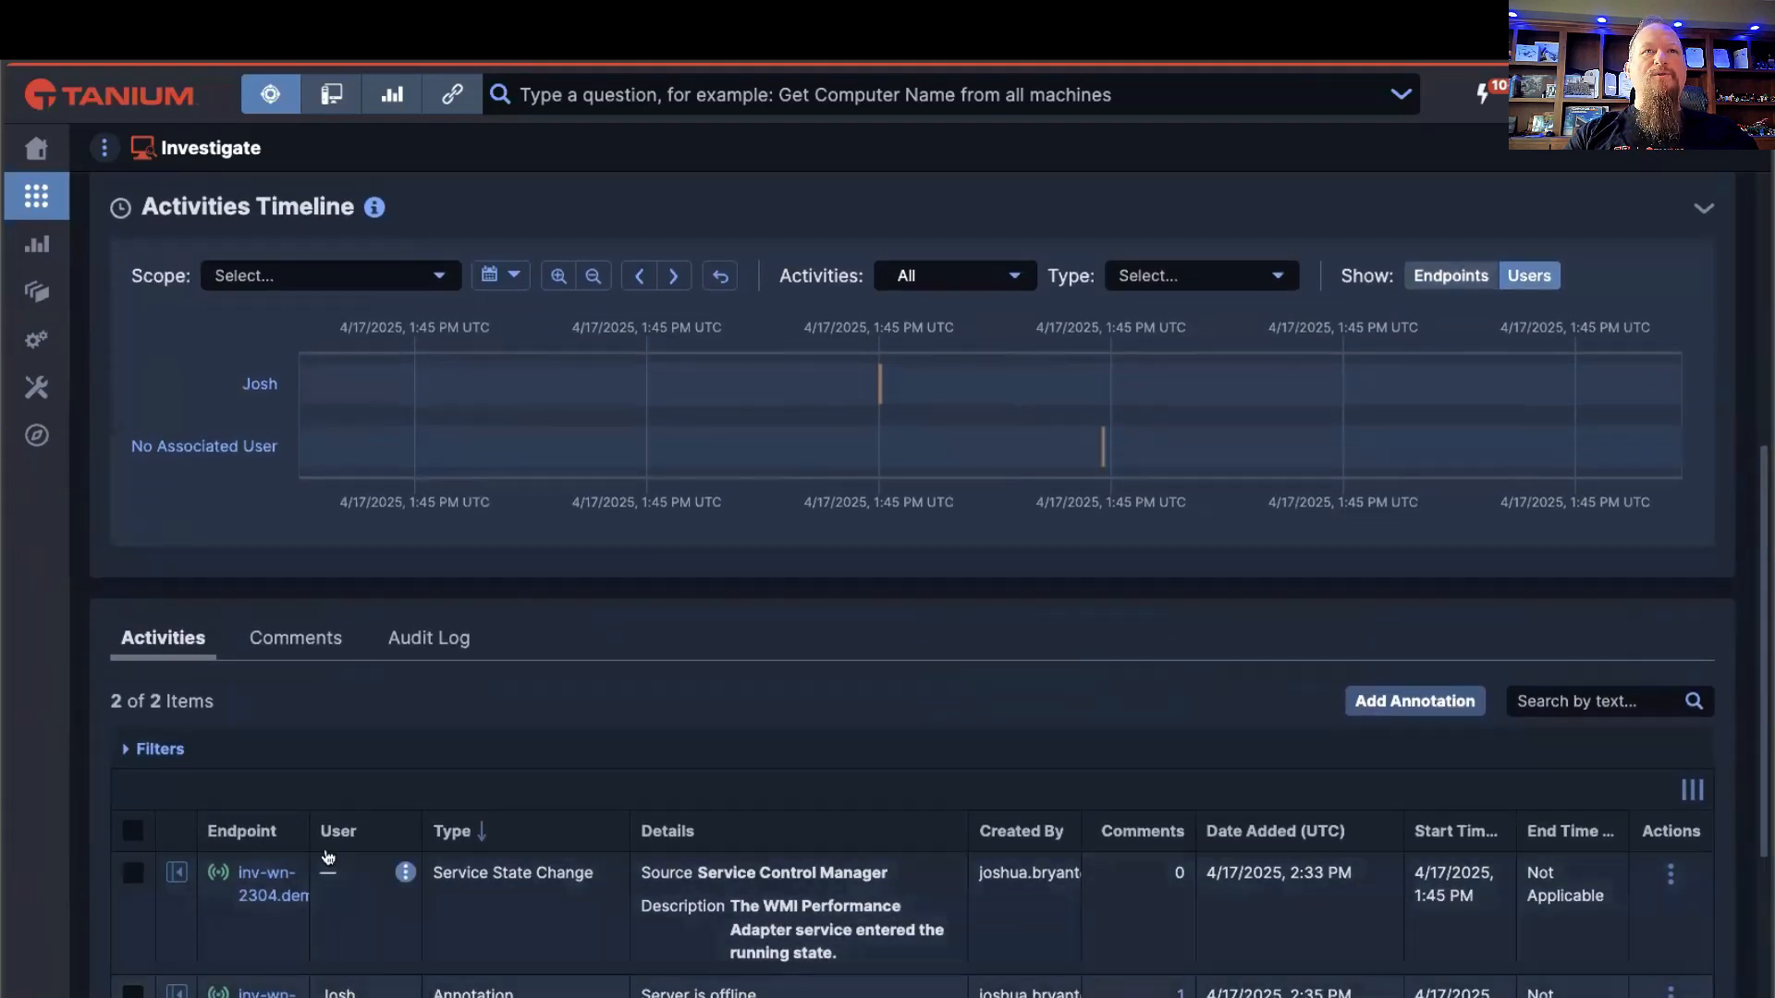
pyautogui.scroll(1, 867, 737)
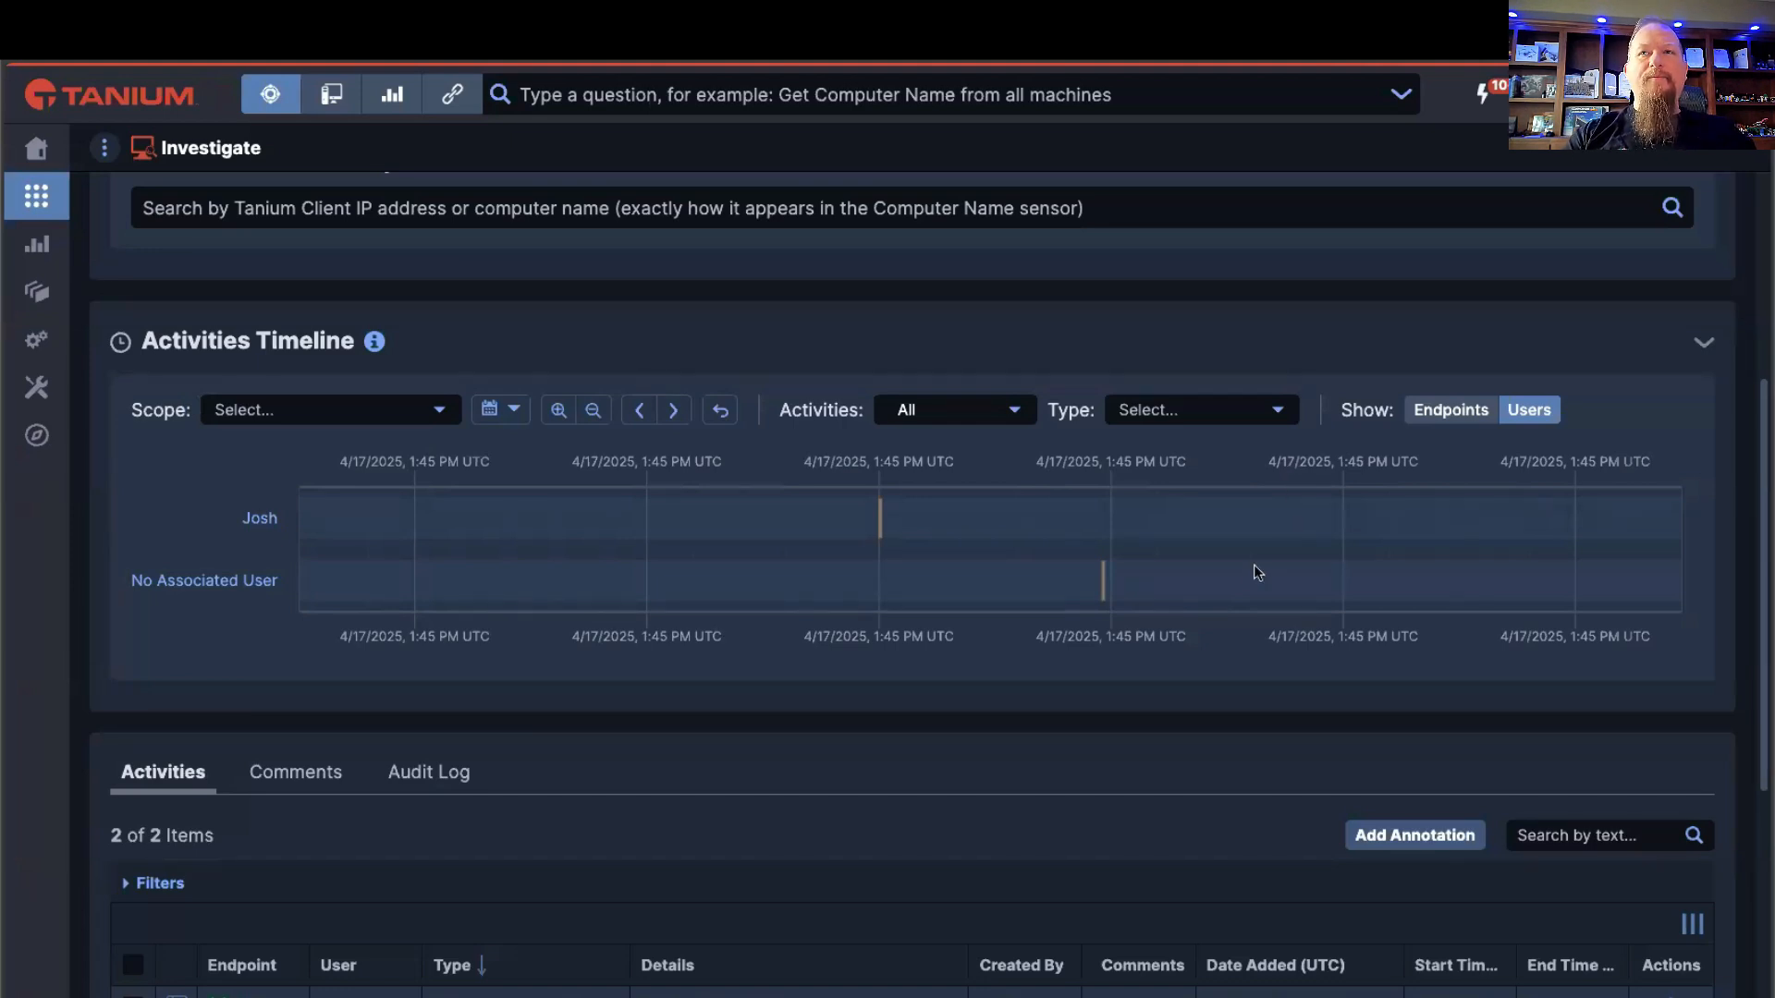
pyautogui.scroll(-1, 1239, 592)
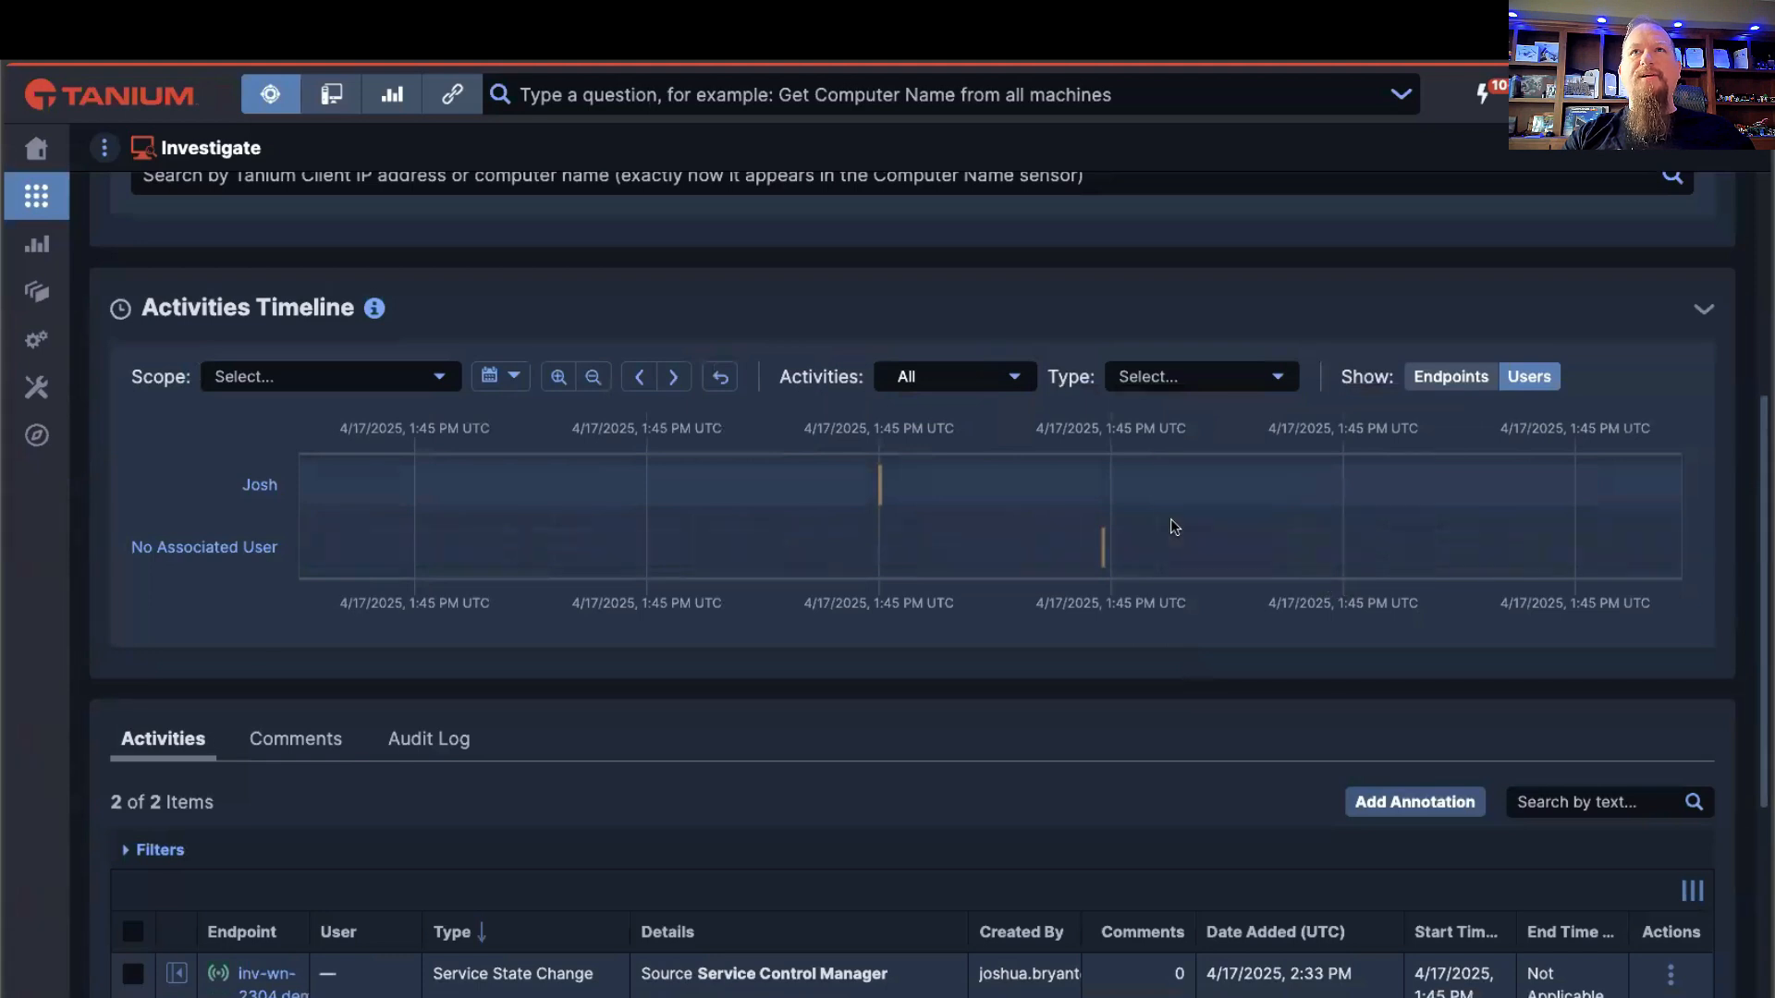
pyautogui.scroll(-2, 1200, 508)
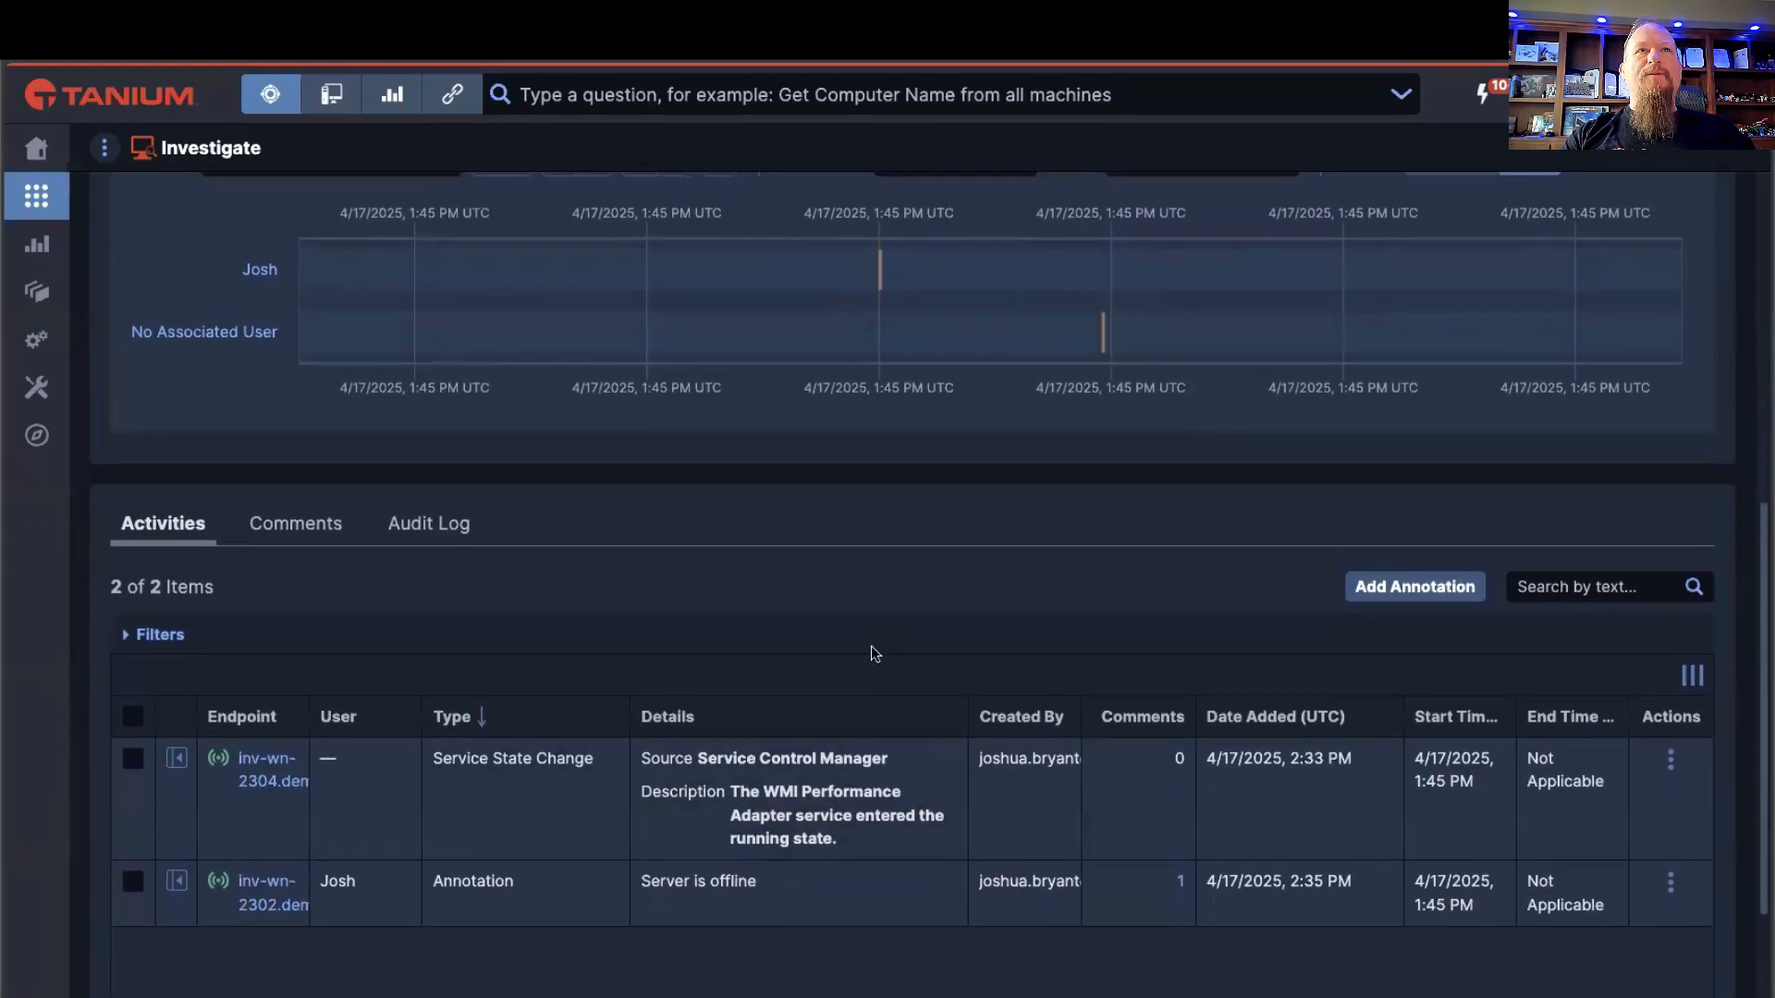
# Step: Return to the Reporting page of endpoint inv-wn-2304.demo.tanium.local and open its Remote Management view
pyautogui.scroll(2, 871, 644)
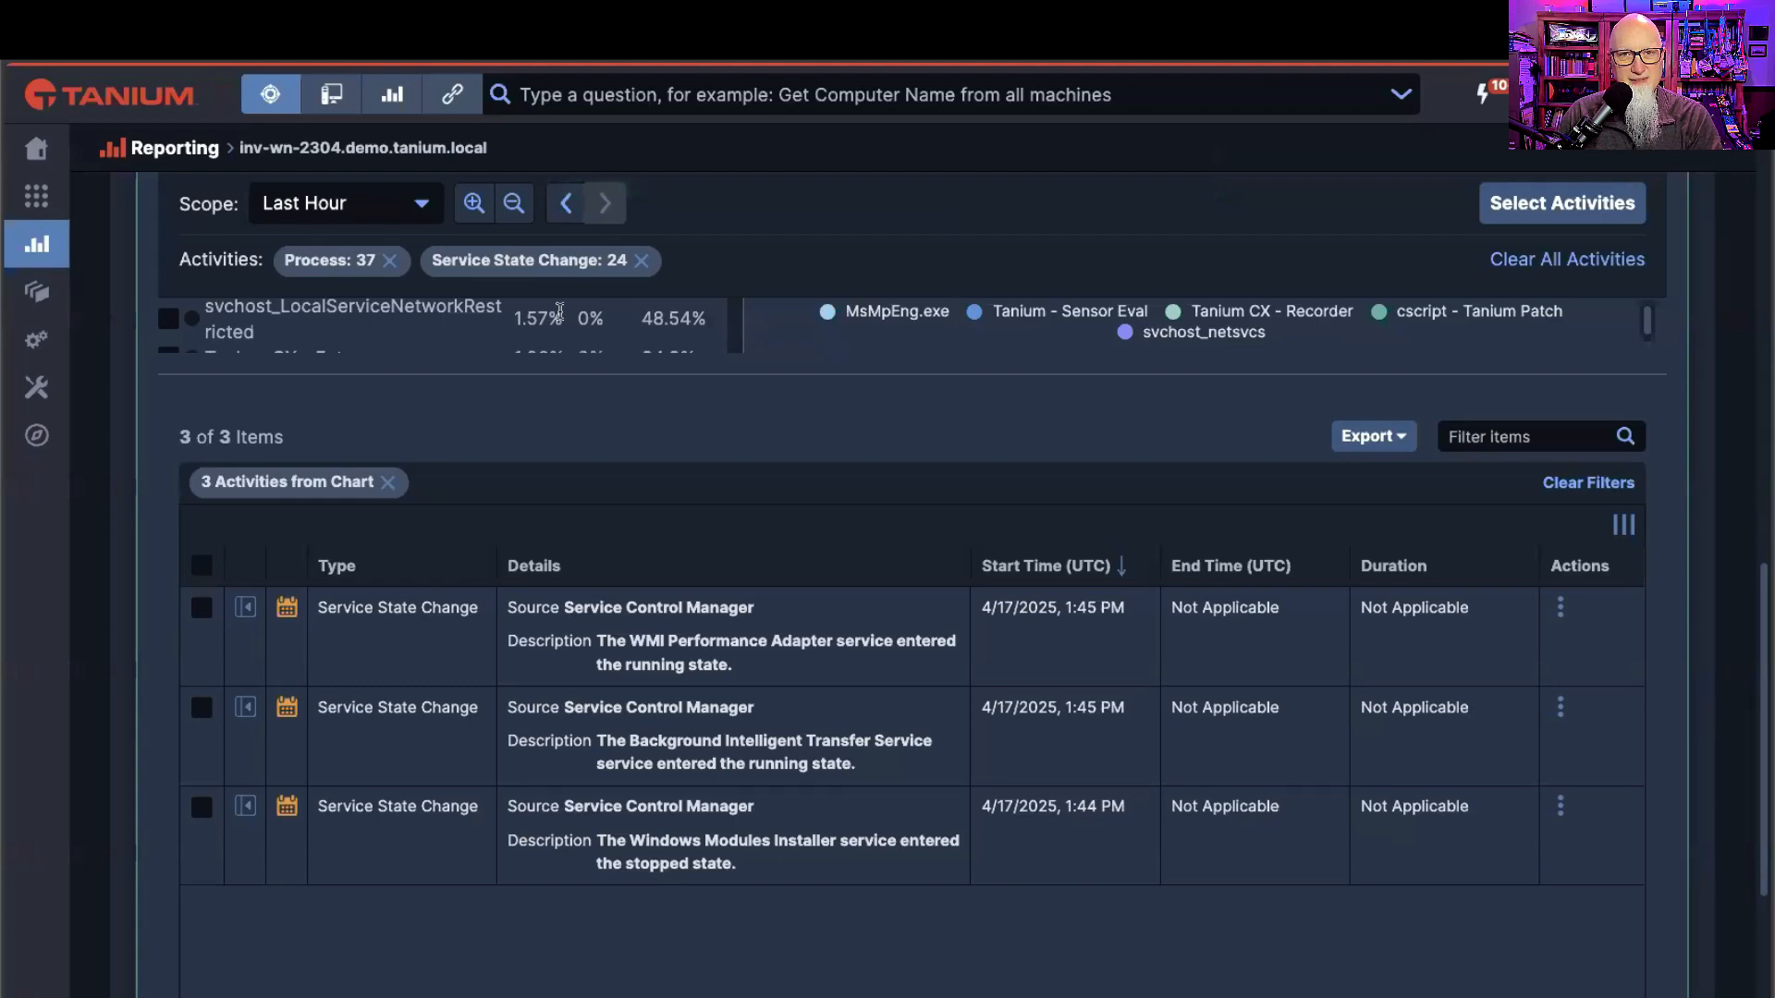
pyautogui.scroll(10, 747, 527)
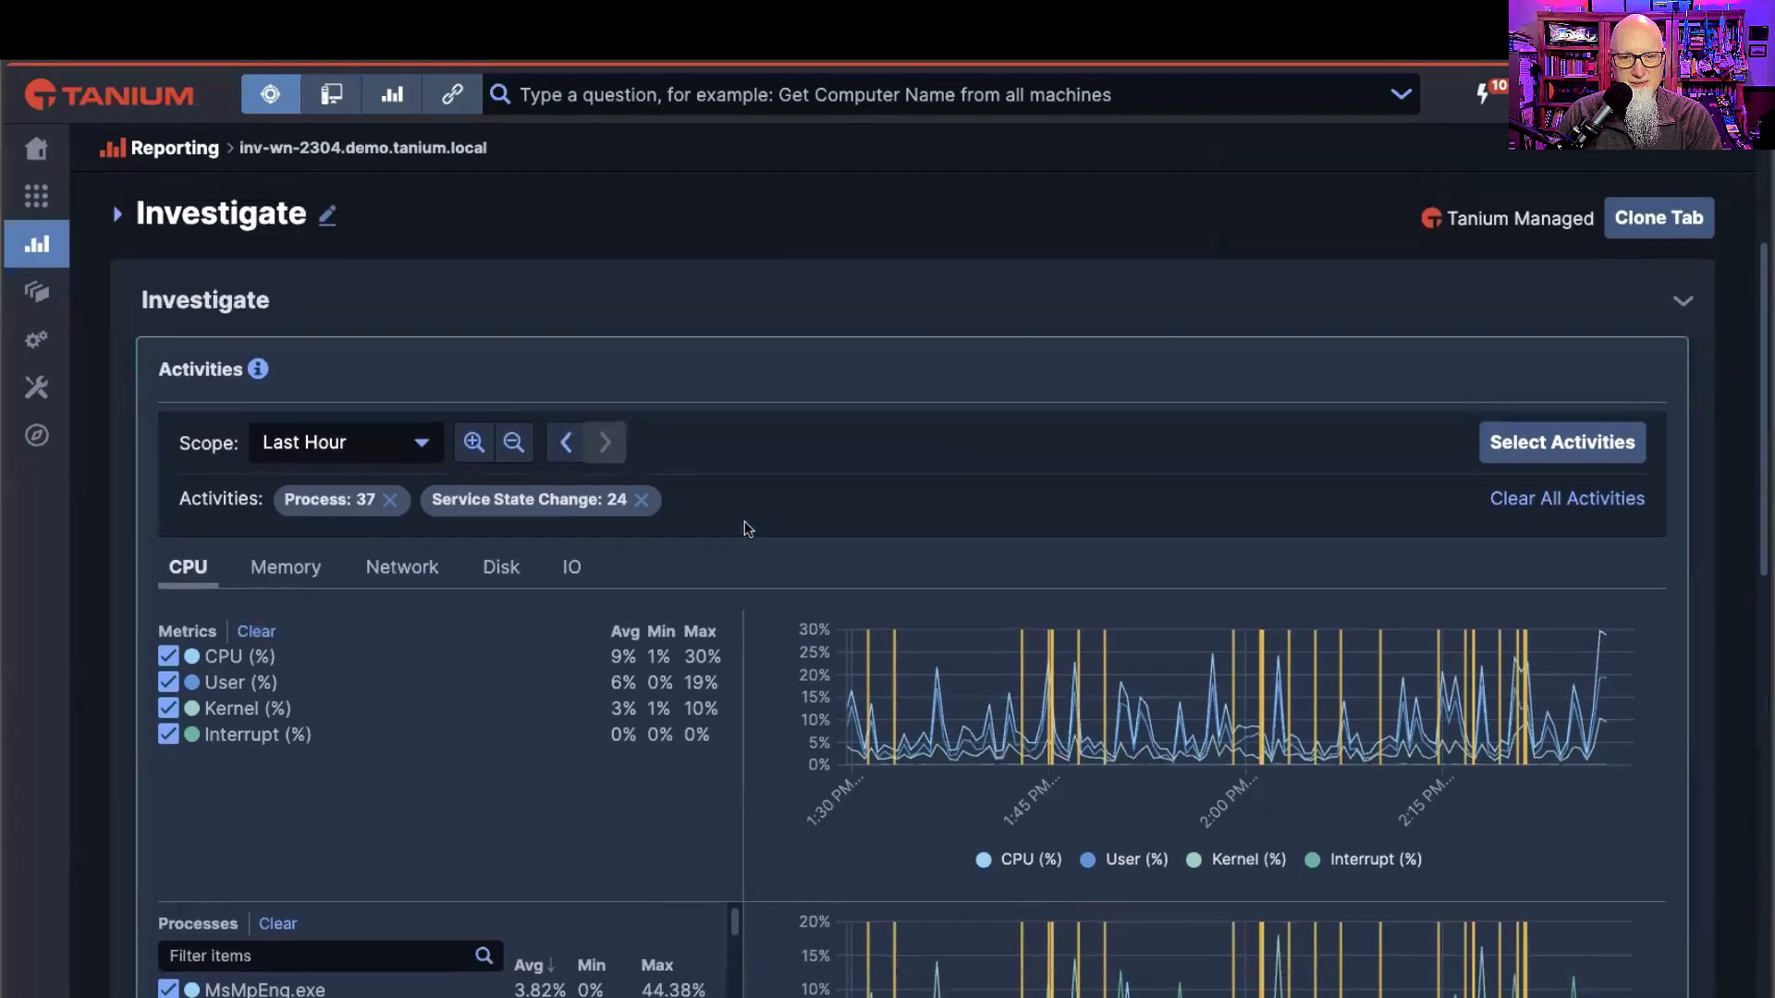
pyautogui.scroll(4, 748, 528)
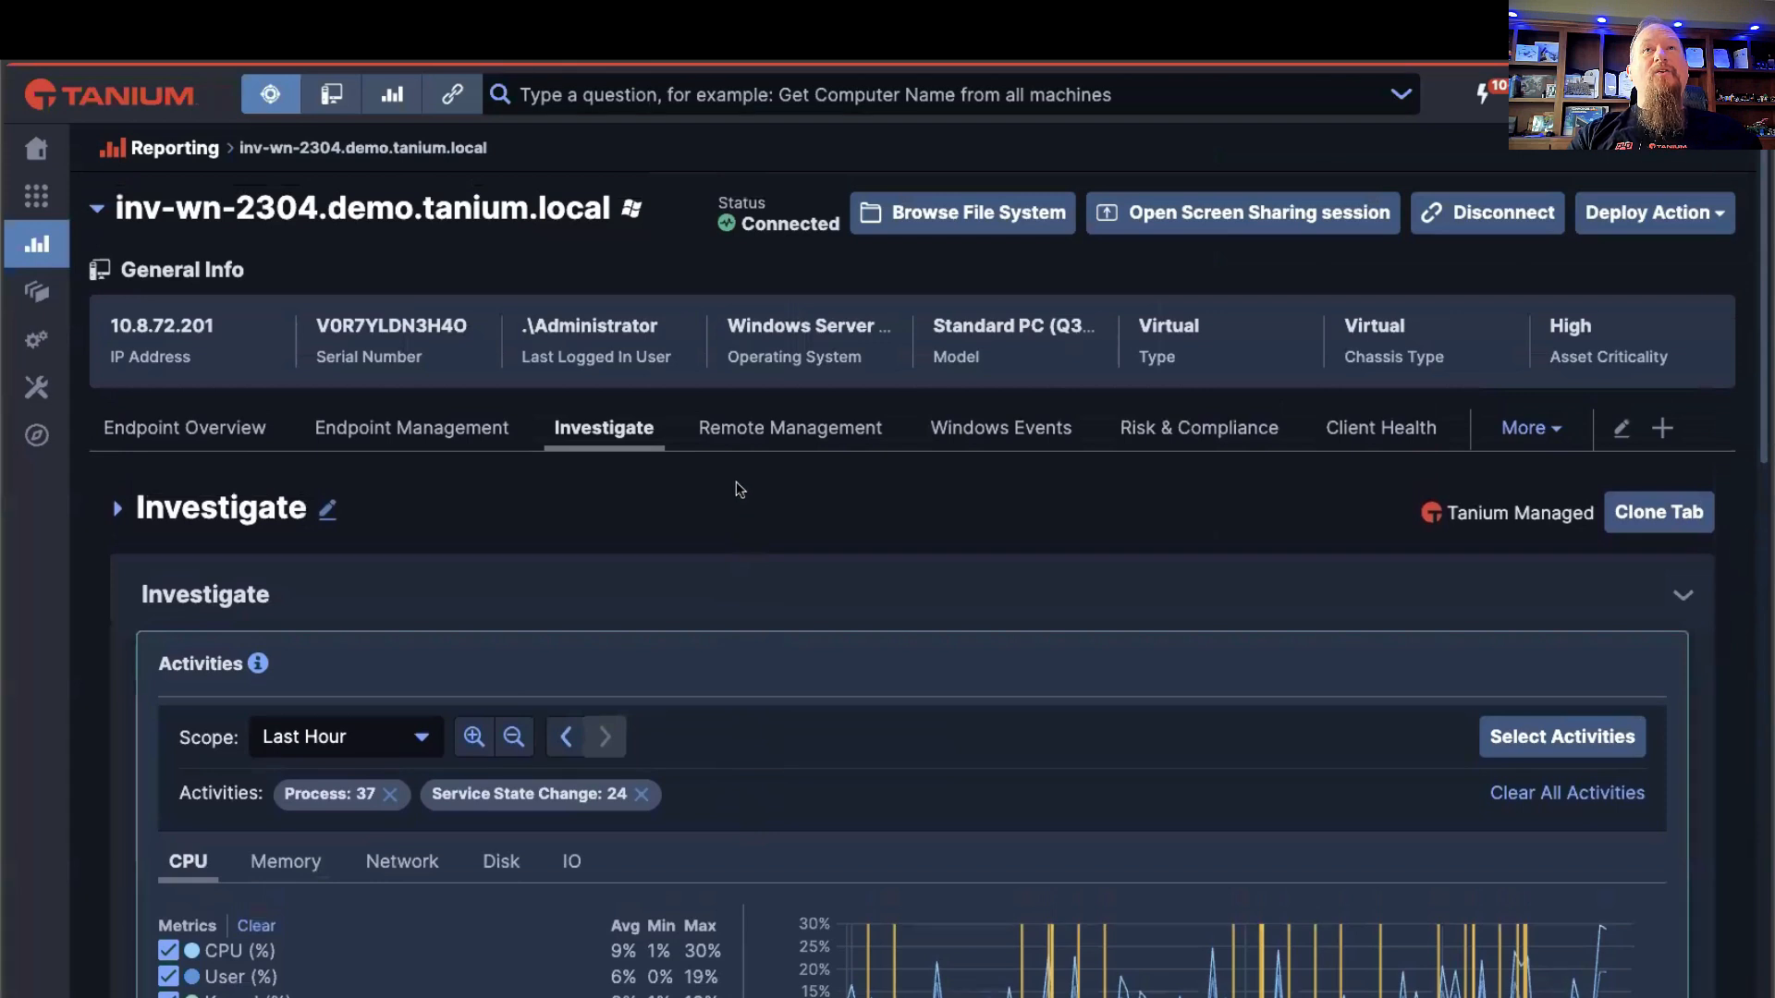
pyautogui.click(759, 440)
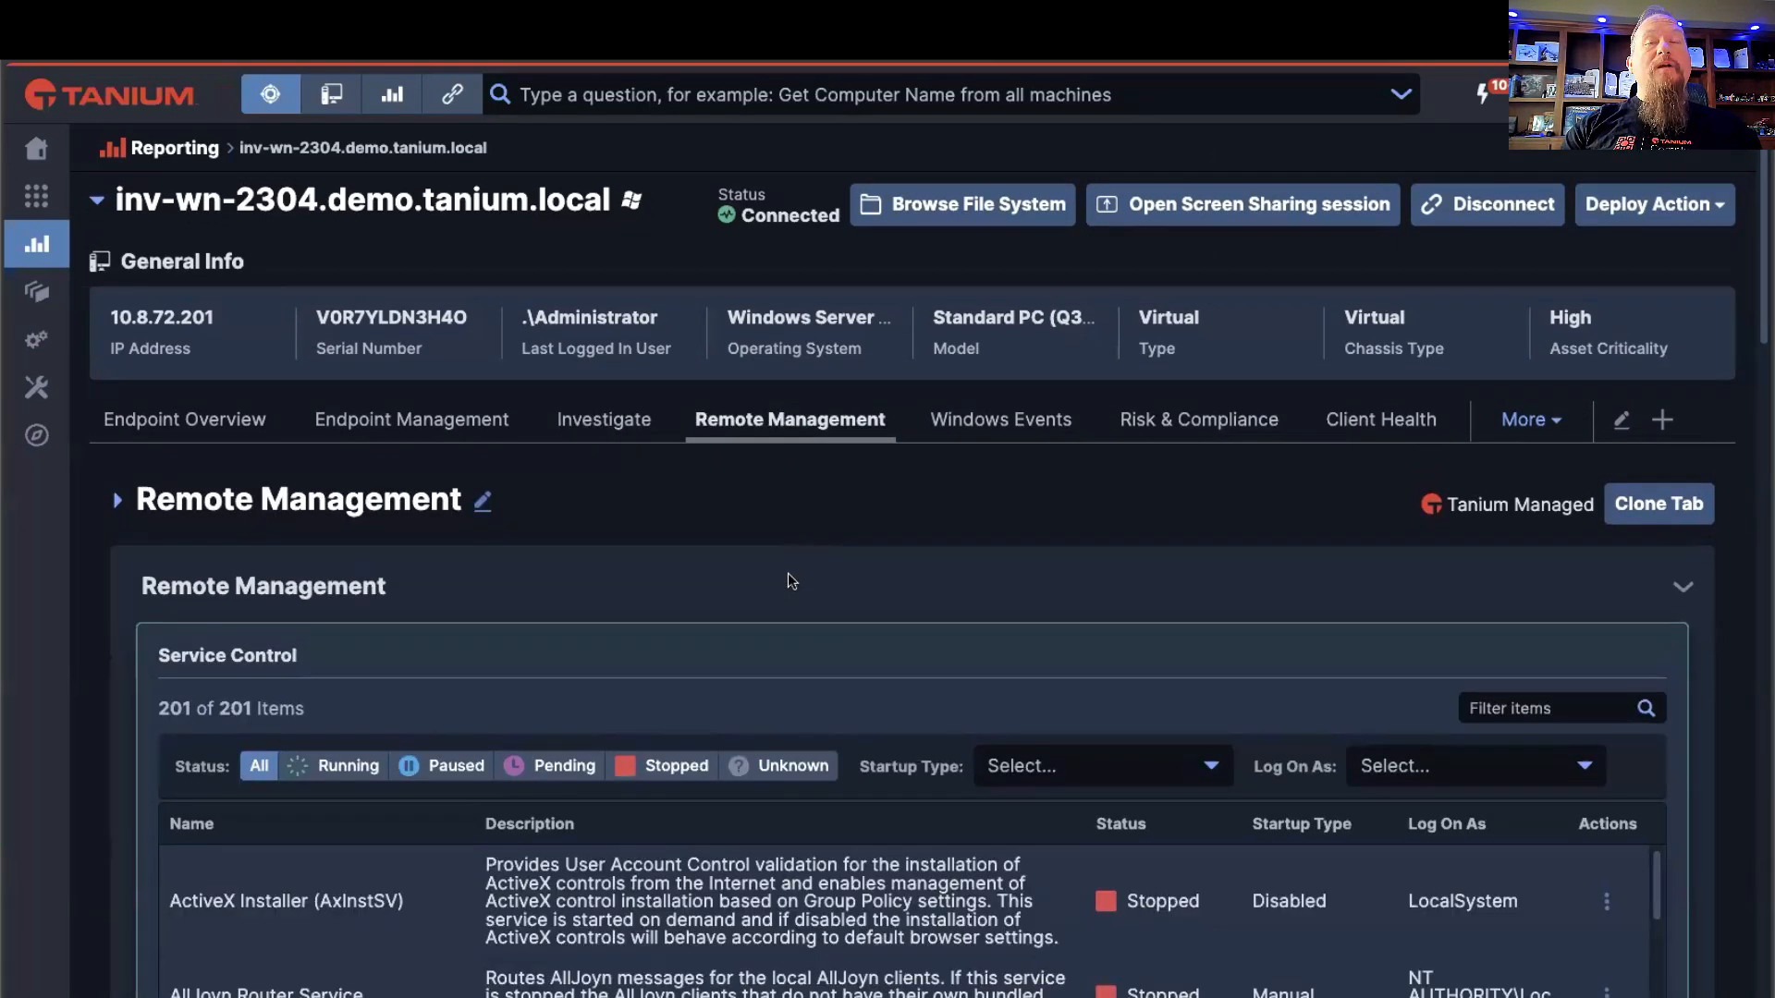
# Step: Look over the Service Control list and check which actions are offered for the AllJoyn Router Service
pyautogui.scroll(-3, 755, 534)
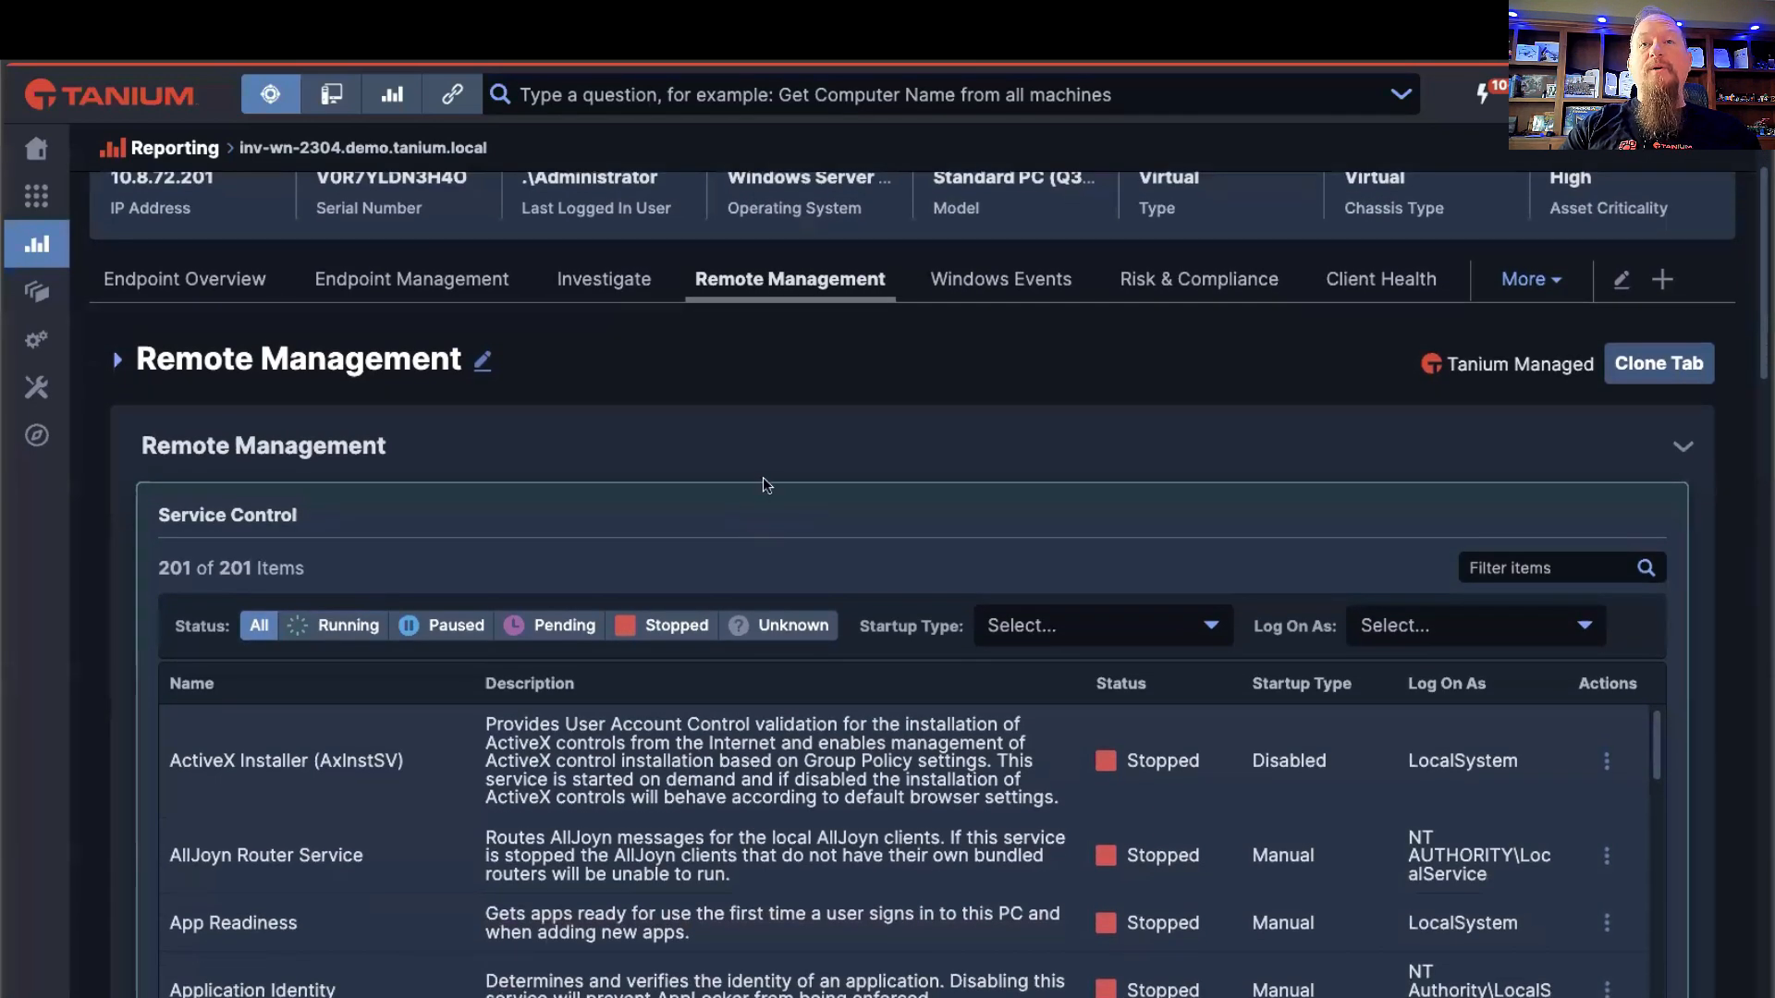
pyautogui.scroll(-2, 763, 474)
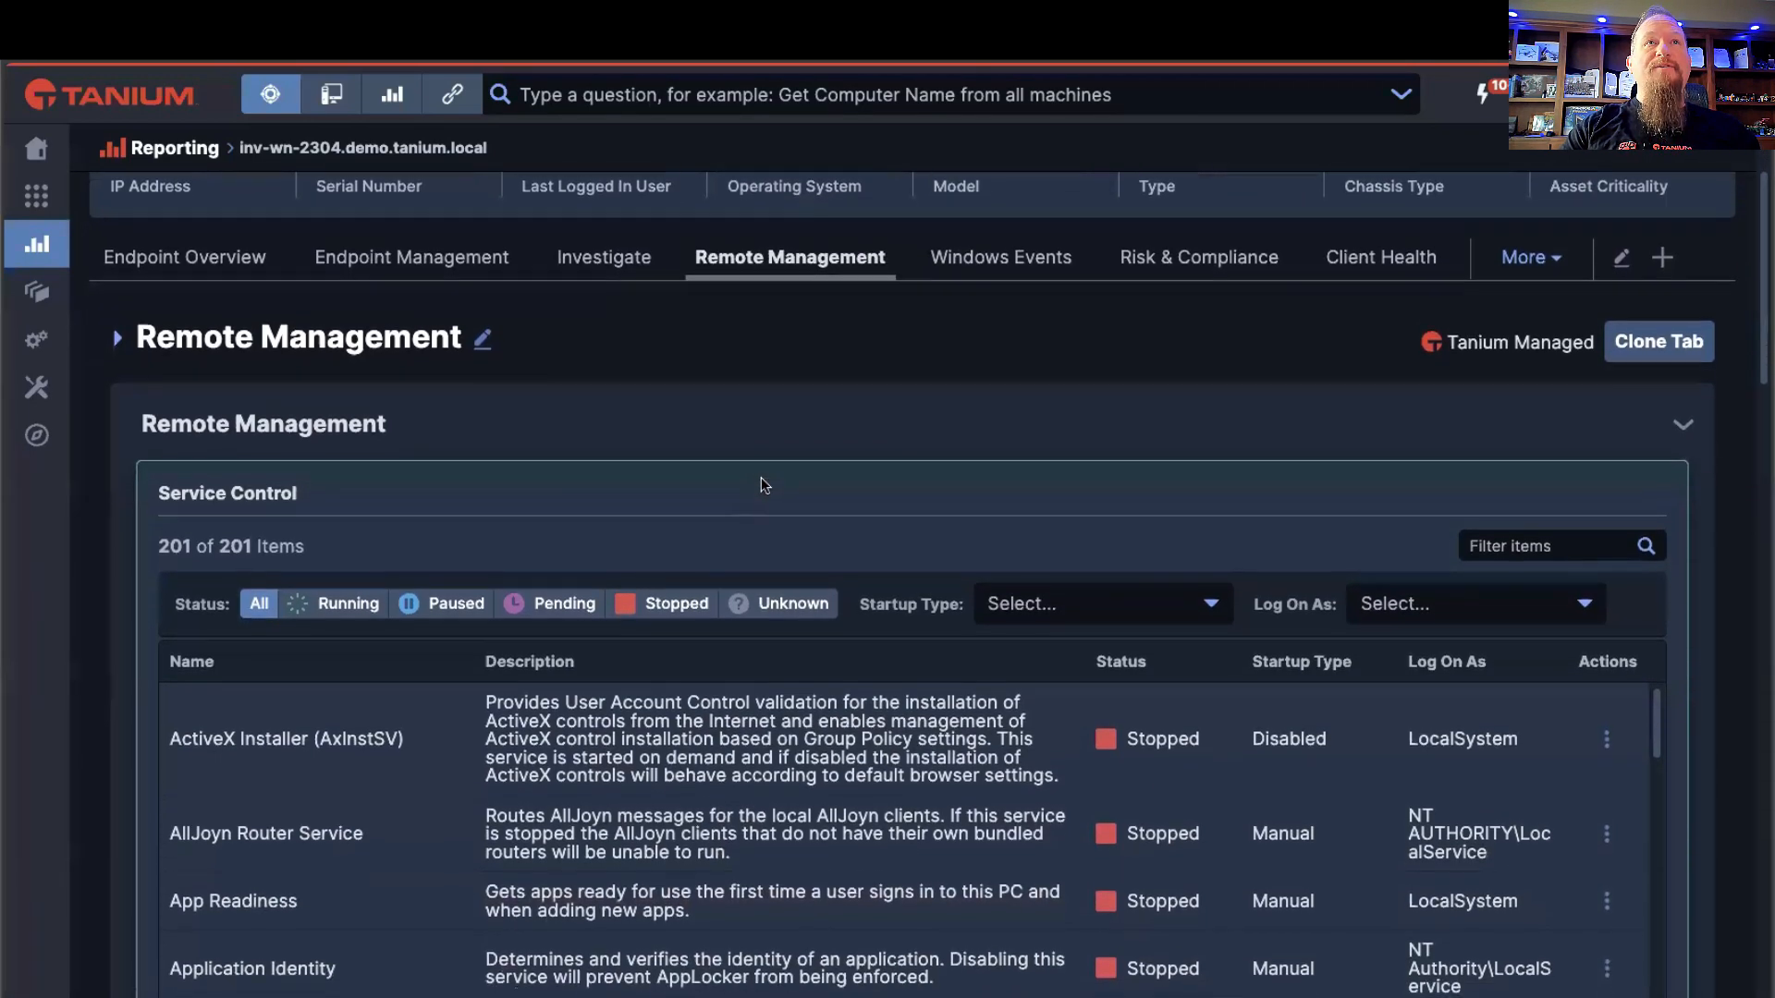
pyautogui.scroll(-5, 772, 435)
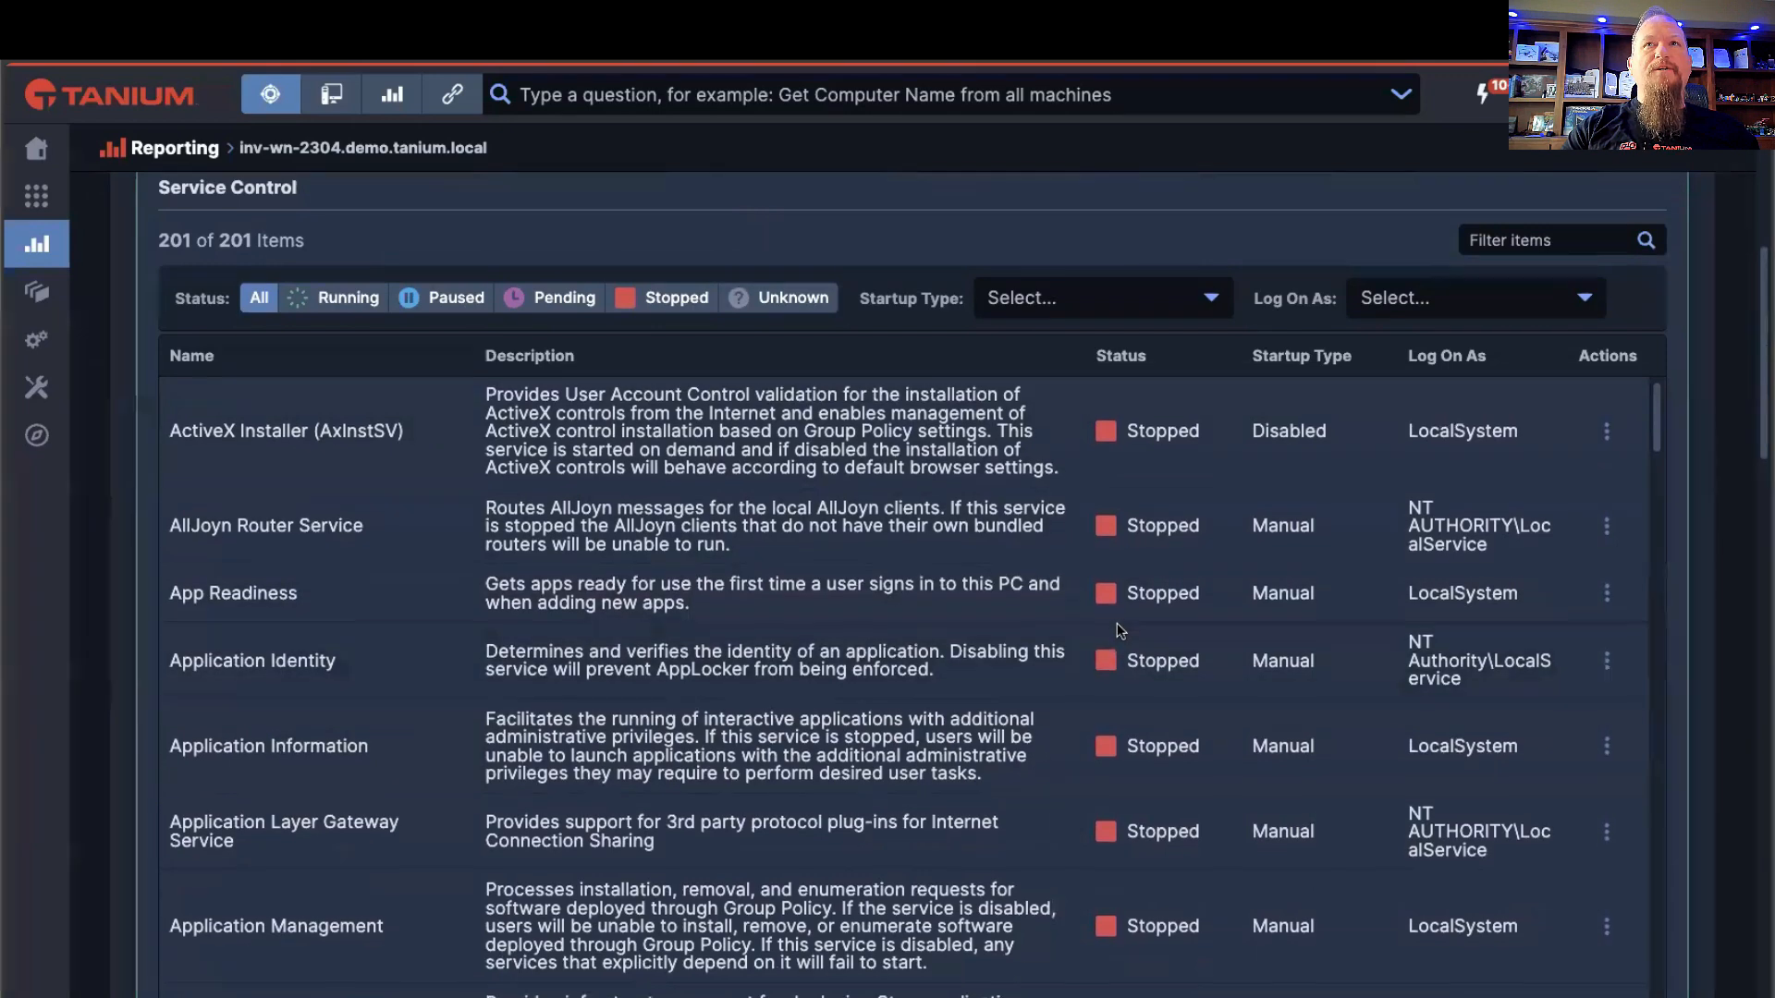
pyautogui.scroll(-1, 1126, 624)
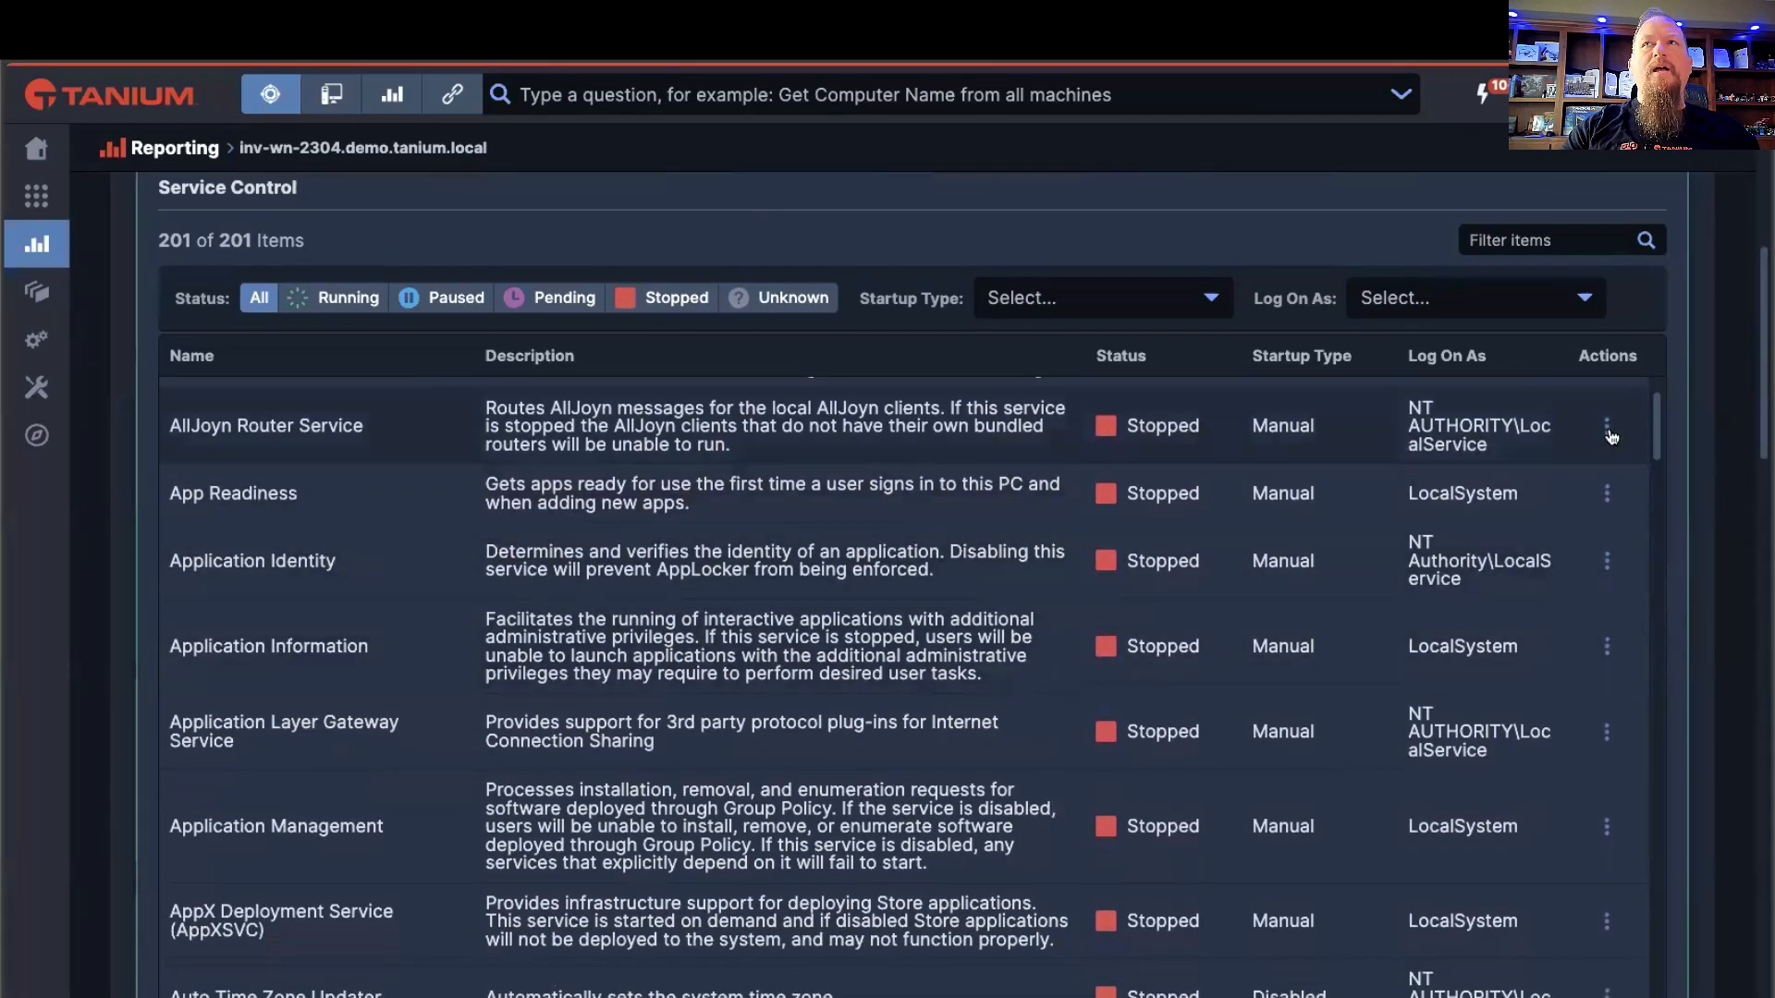
pyautogui.click(1607, 428)
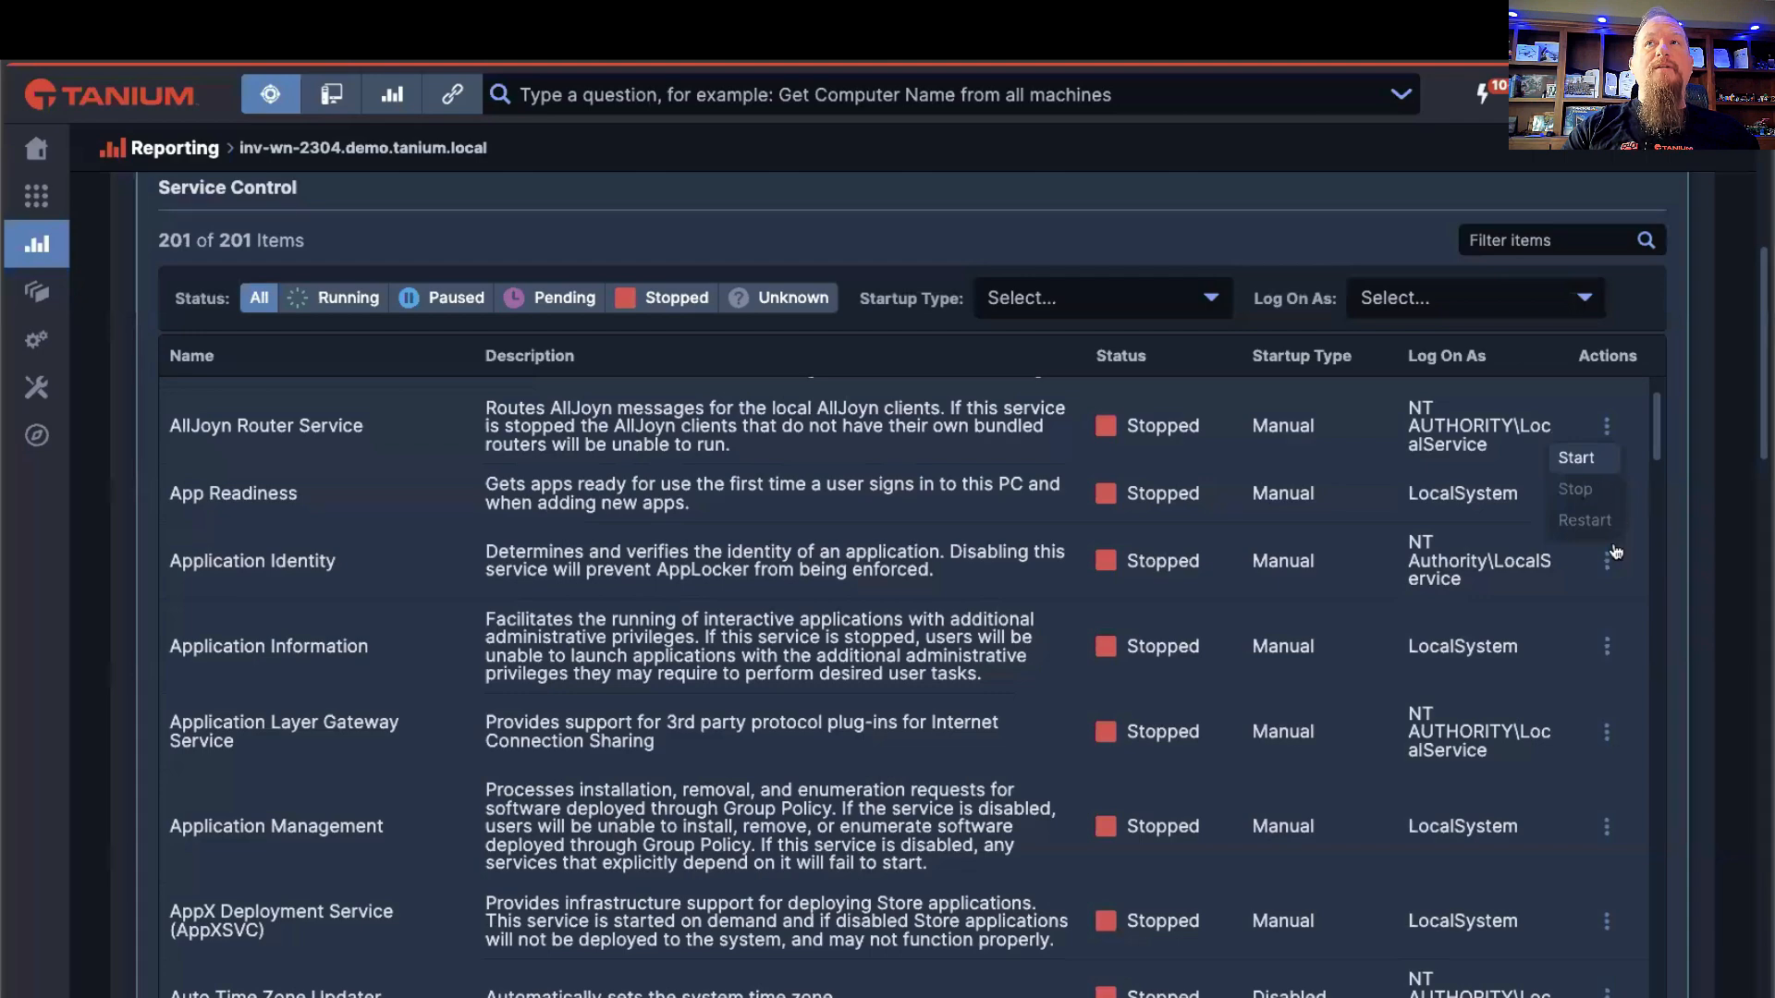
pyautogui.click(886, 662)
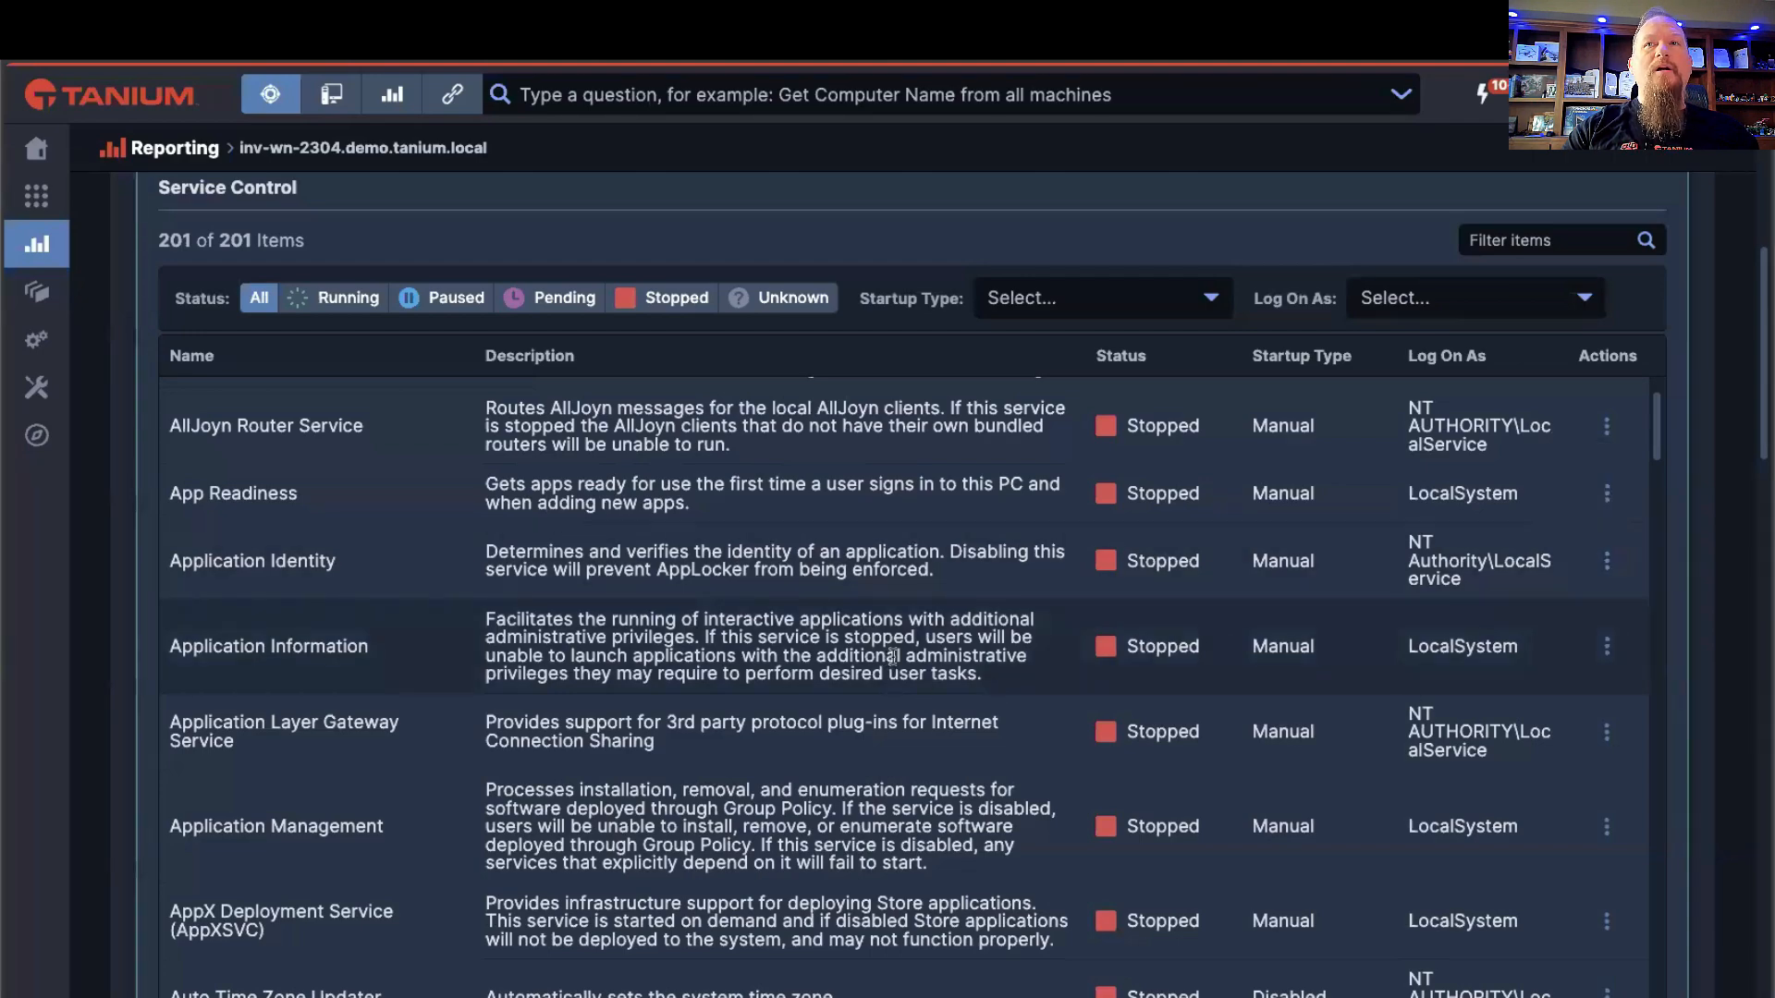
# Step: Look through the remaining services, the Resource Summary and the Live Process Monitor
pyautogui.scroll(-15, 924, 666)
pyautogui.scroll(-5, 1035, 671)
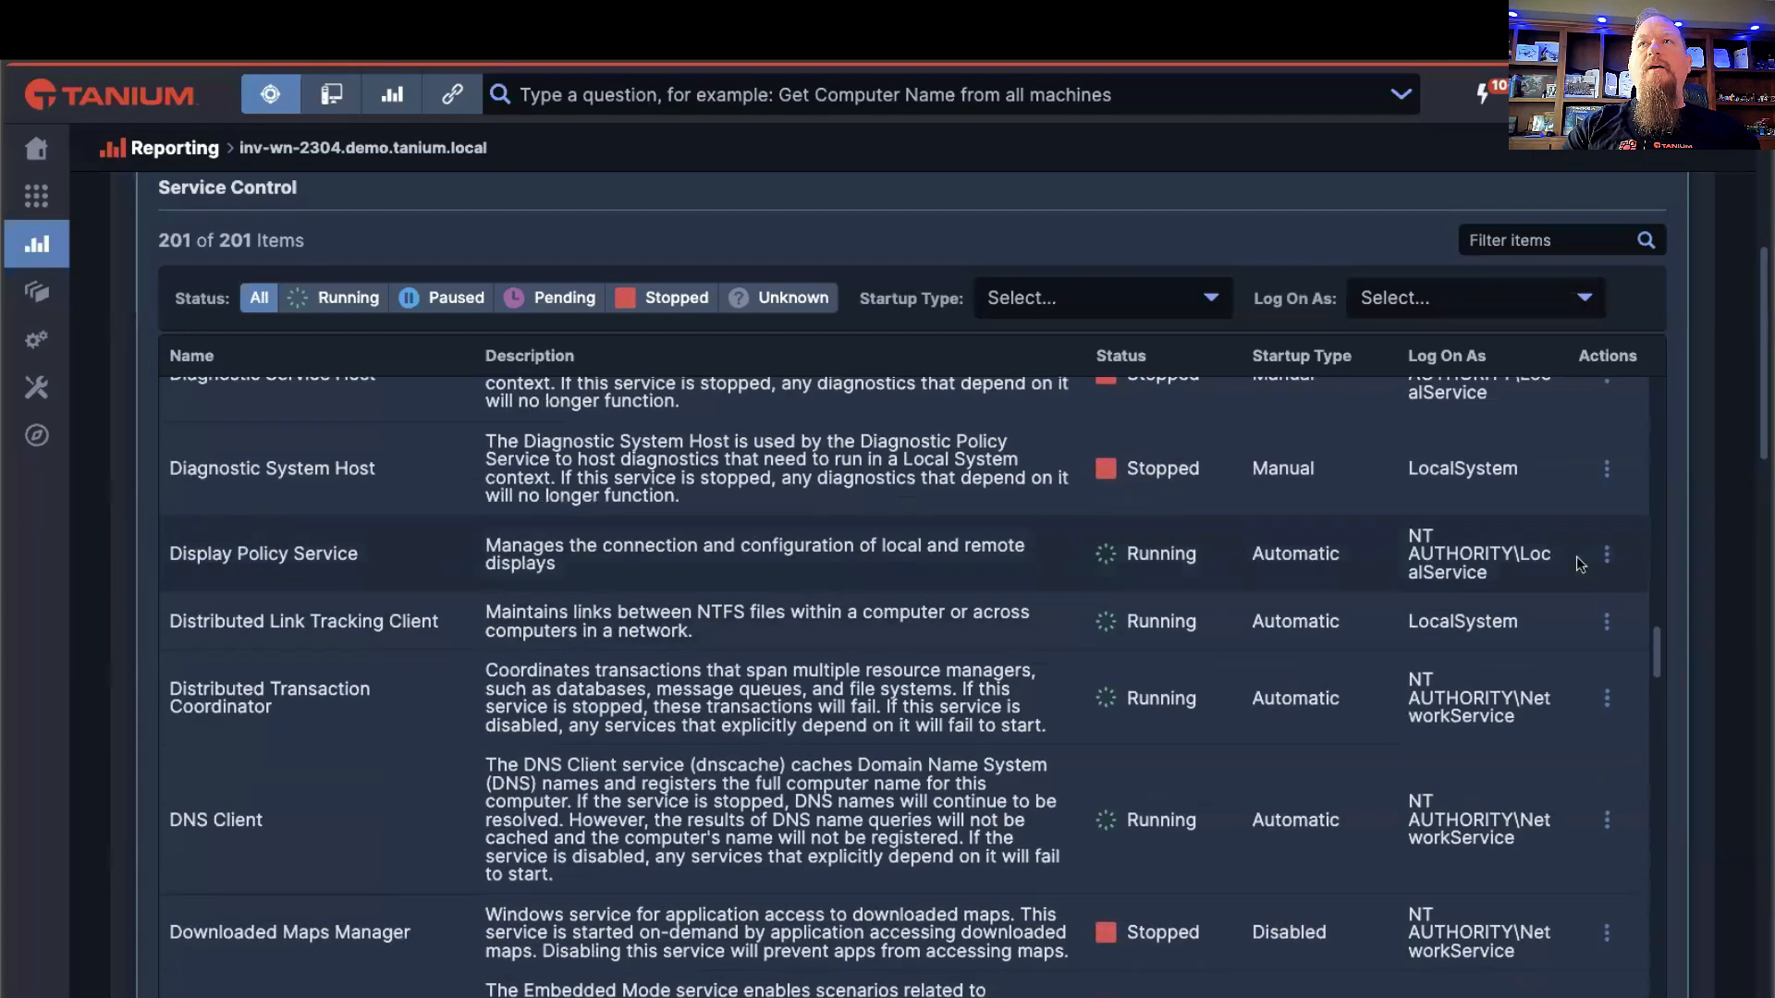
pyautogui.scroll(-10, 1553, 612)
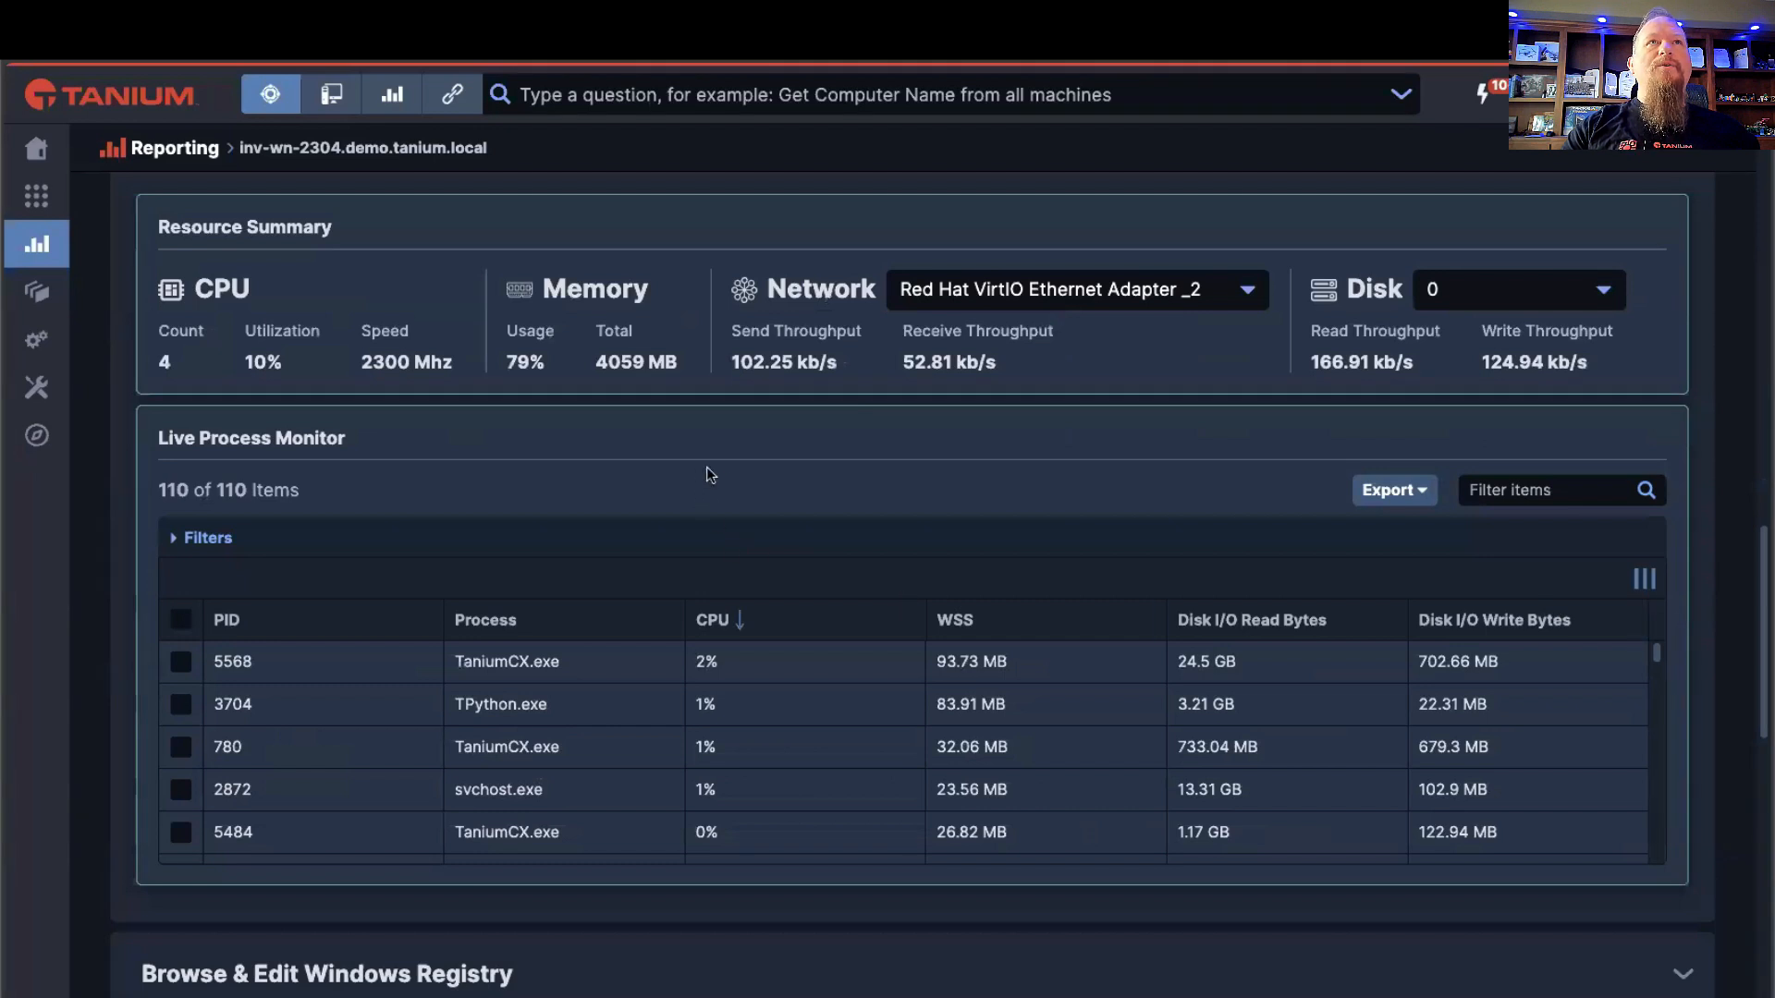
# Step: Select a TaniumCX.exe process in the Live Process Monitor to check which action is offered, and clear the selection
pyautogui.scroll(1, 712, 466)
pyautogui.scroll(-1, 662, 490)
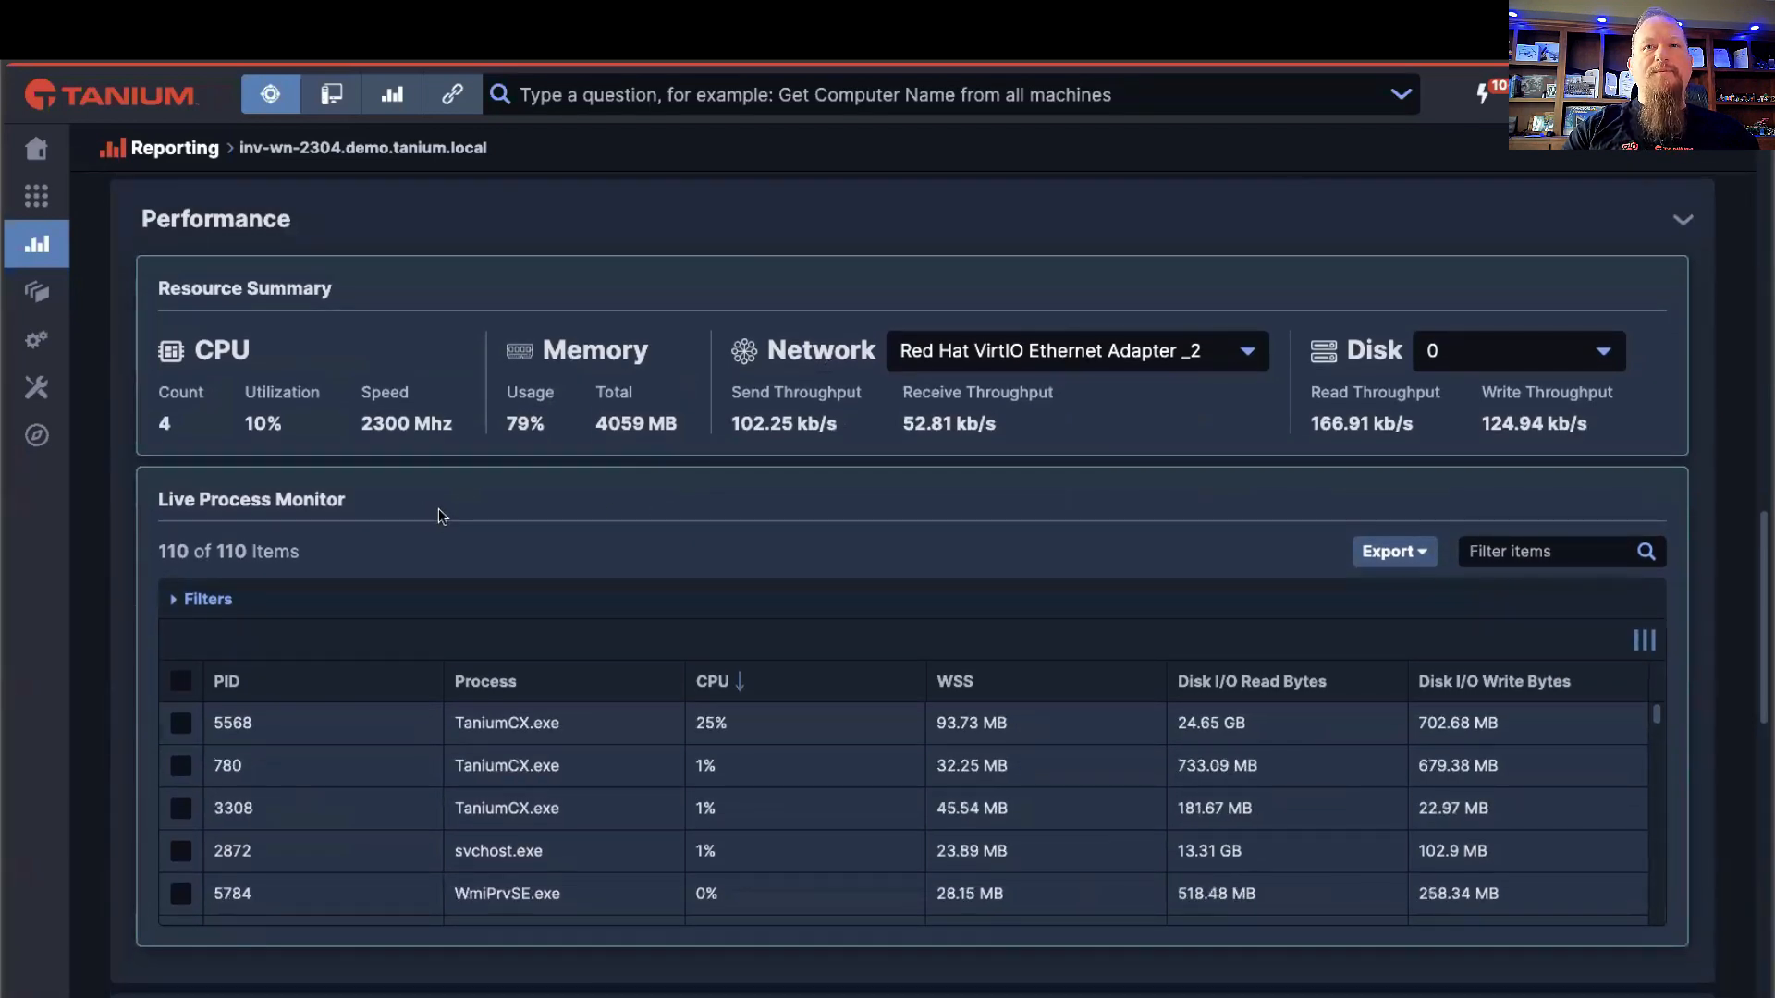
pyautogui.scroll(-1, 422, 518)
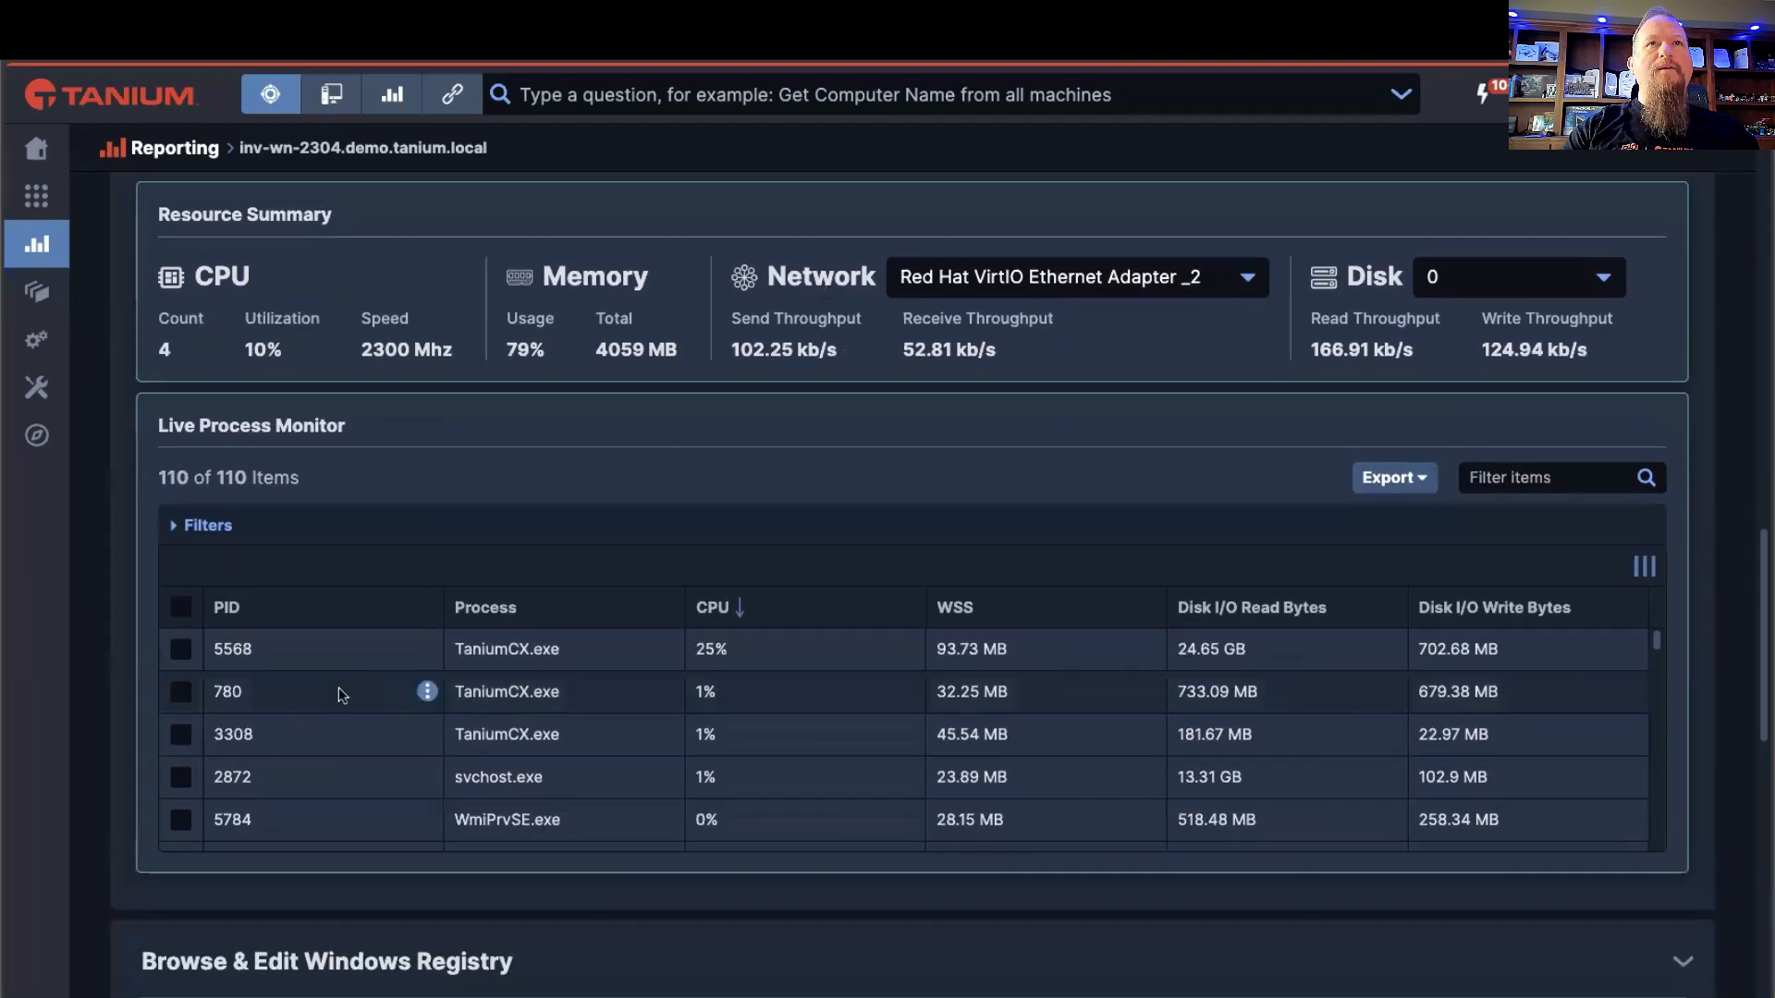
pyautogui.click(190, 694)
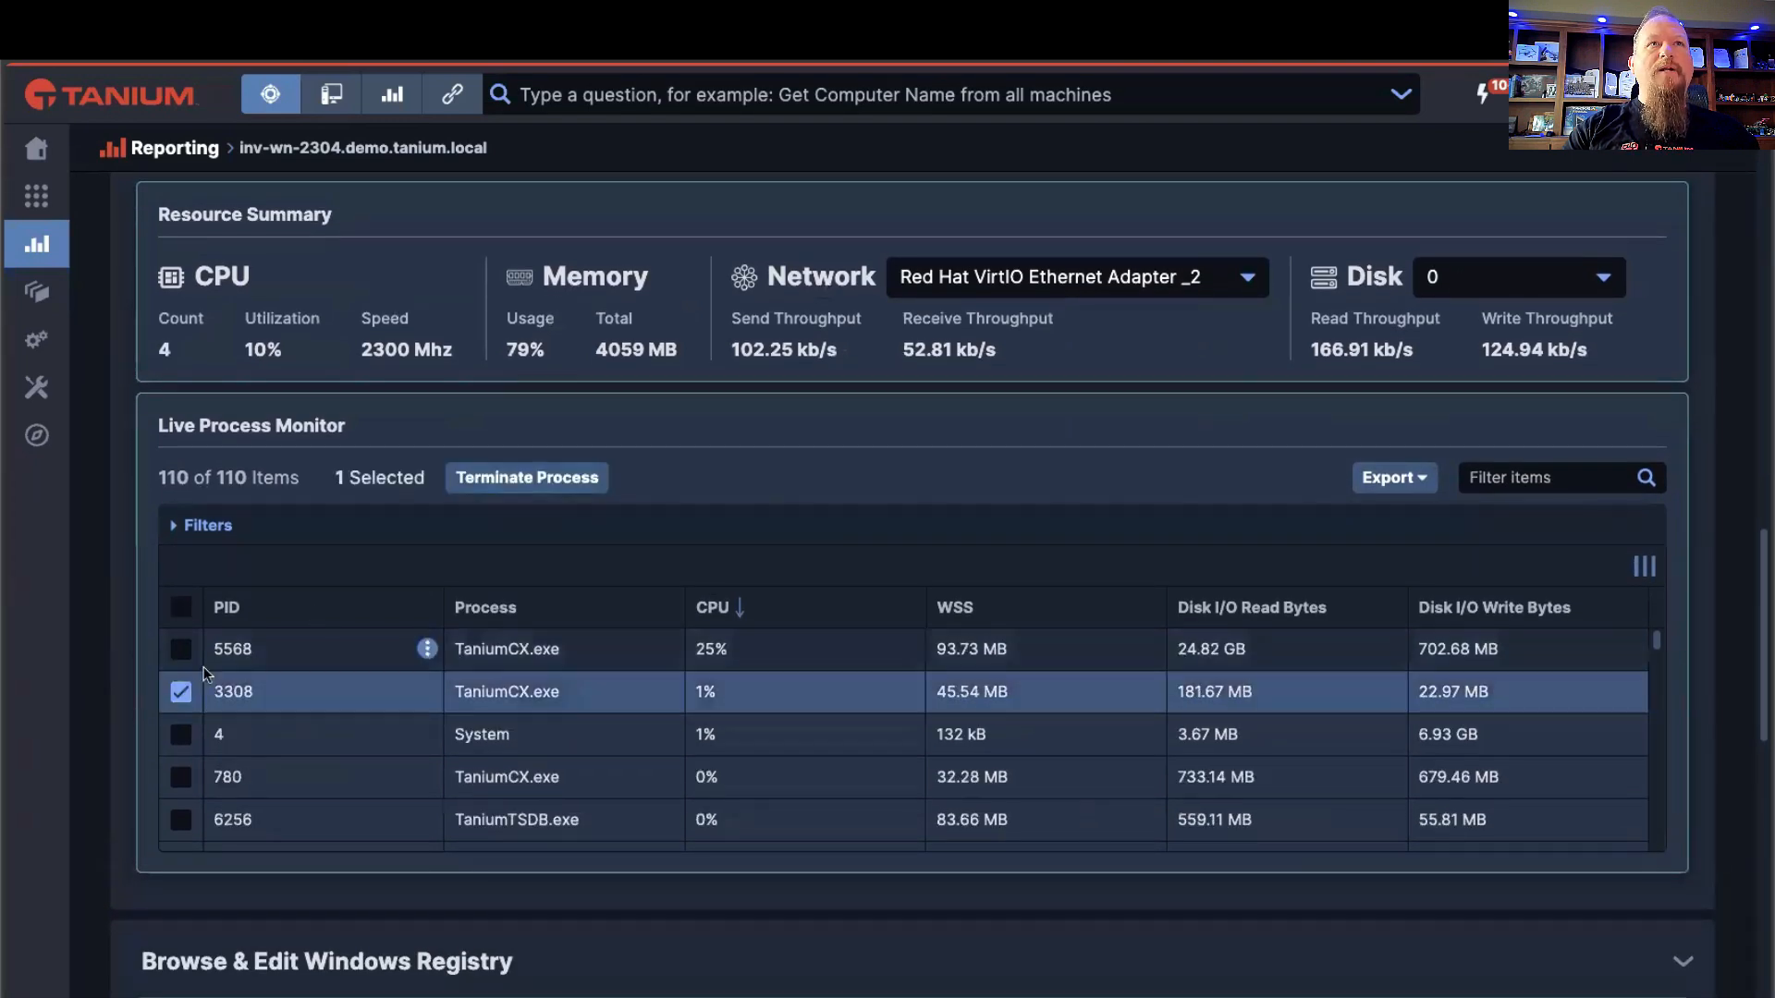
pyautogui.click(181, 691)
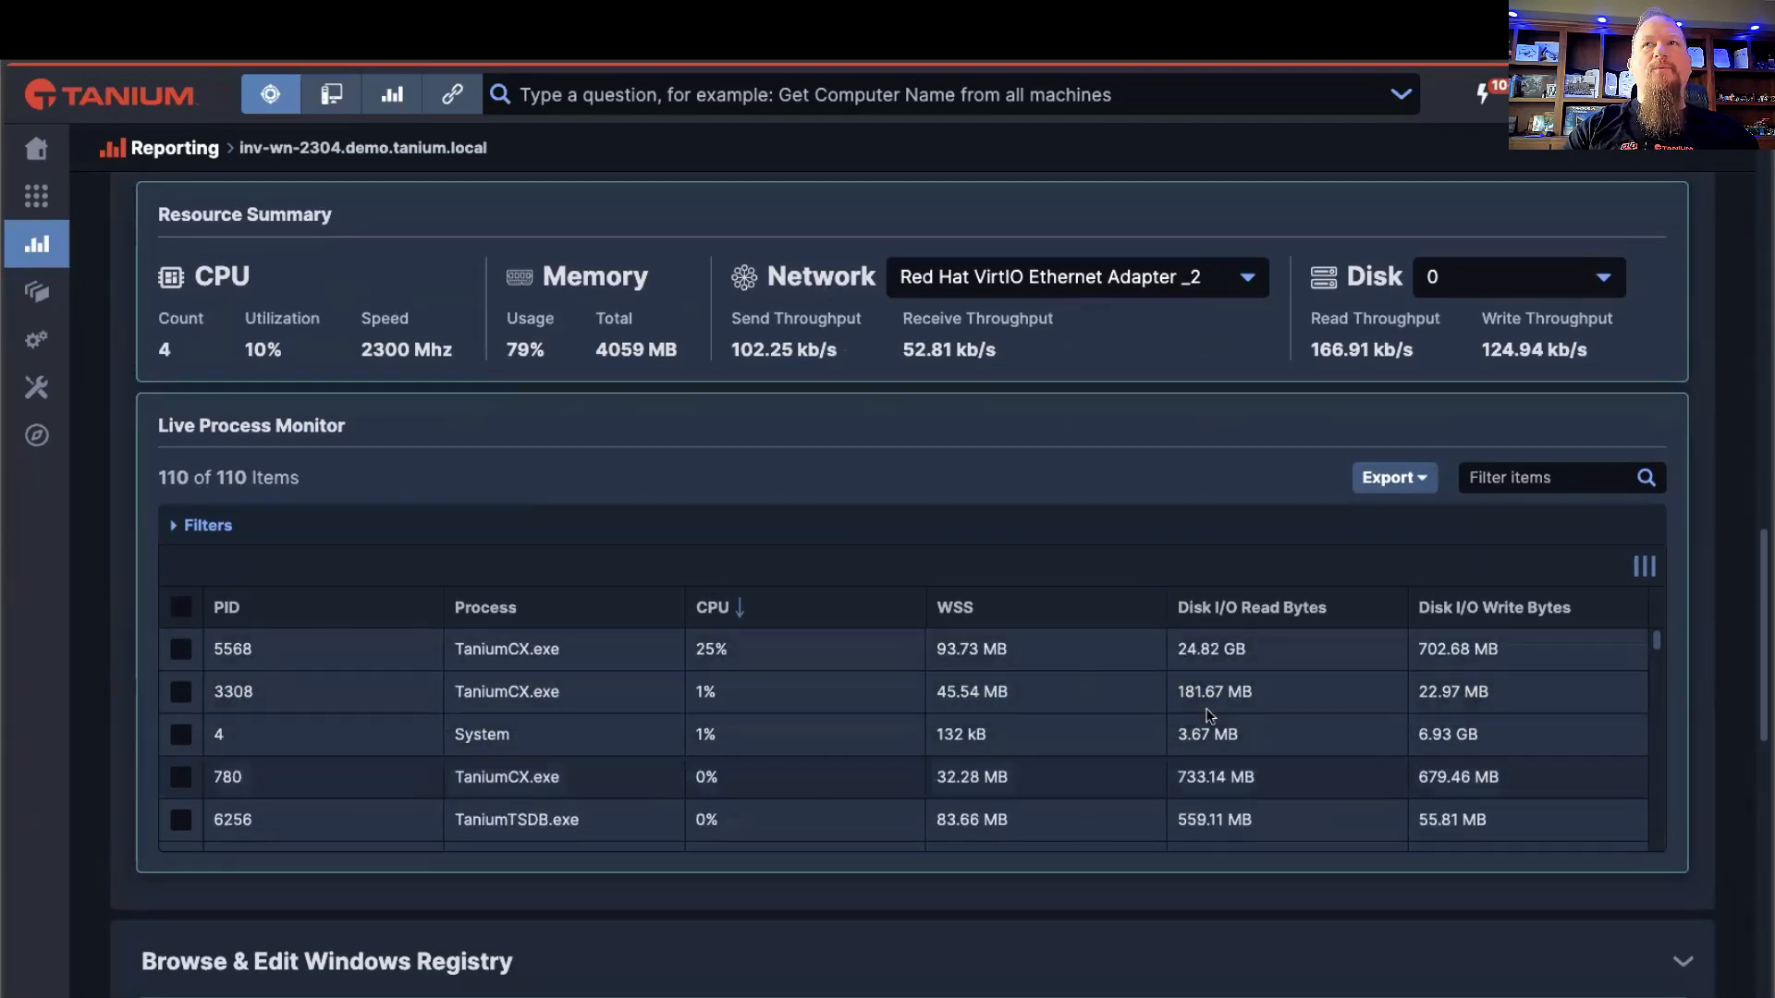
# Step: Go to the Windows Registry browser and expand HKEY_LOCAL_MACHINE down to its SOFTWARE key
pyautogui.scroll(-7, 1661, 610)
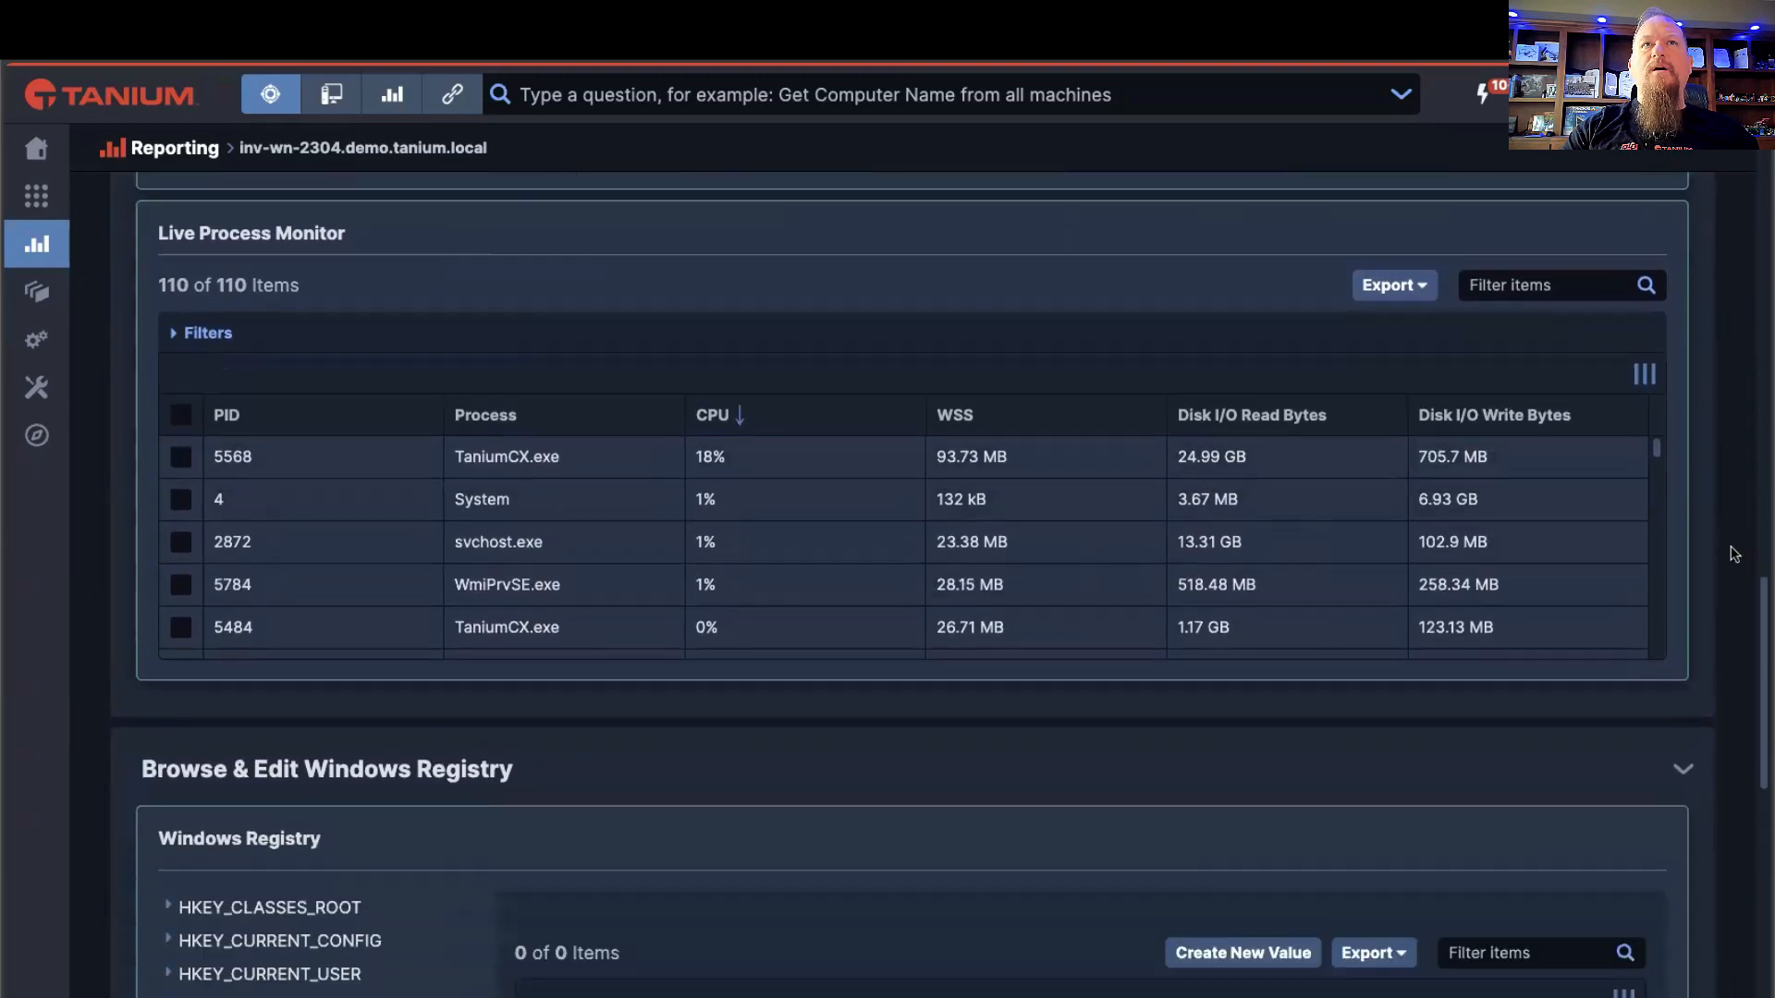
pyautogui.scroll(-1, 1725, 567)
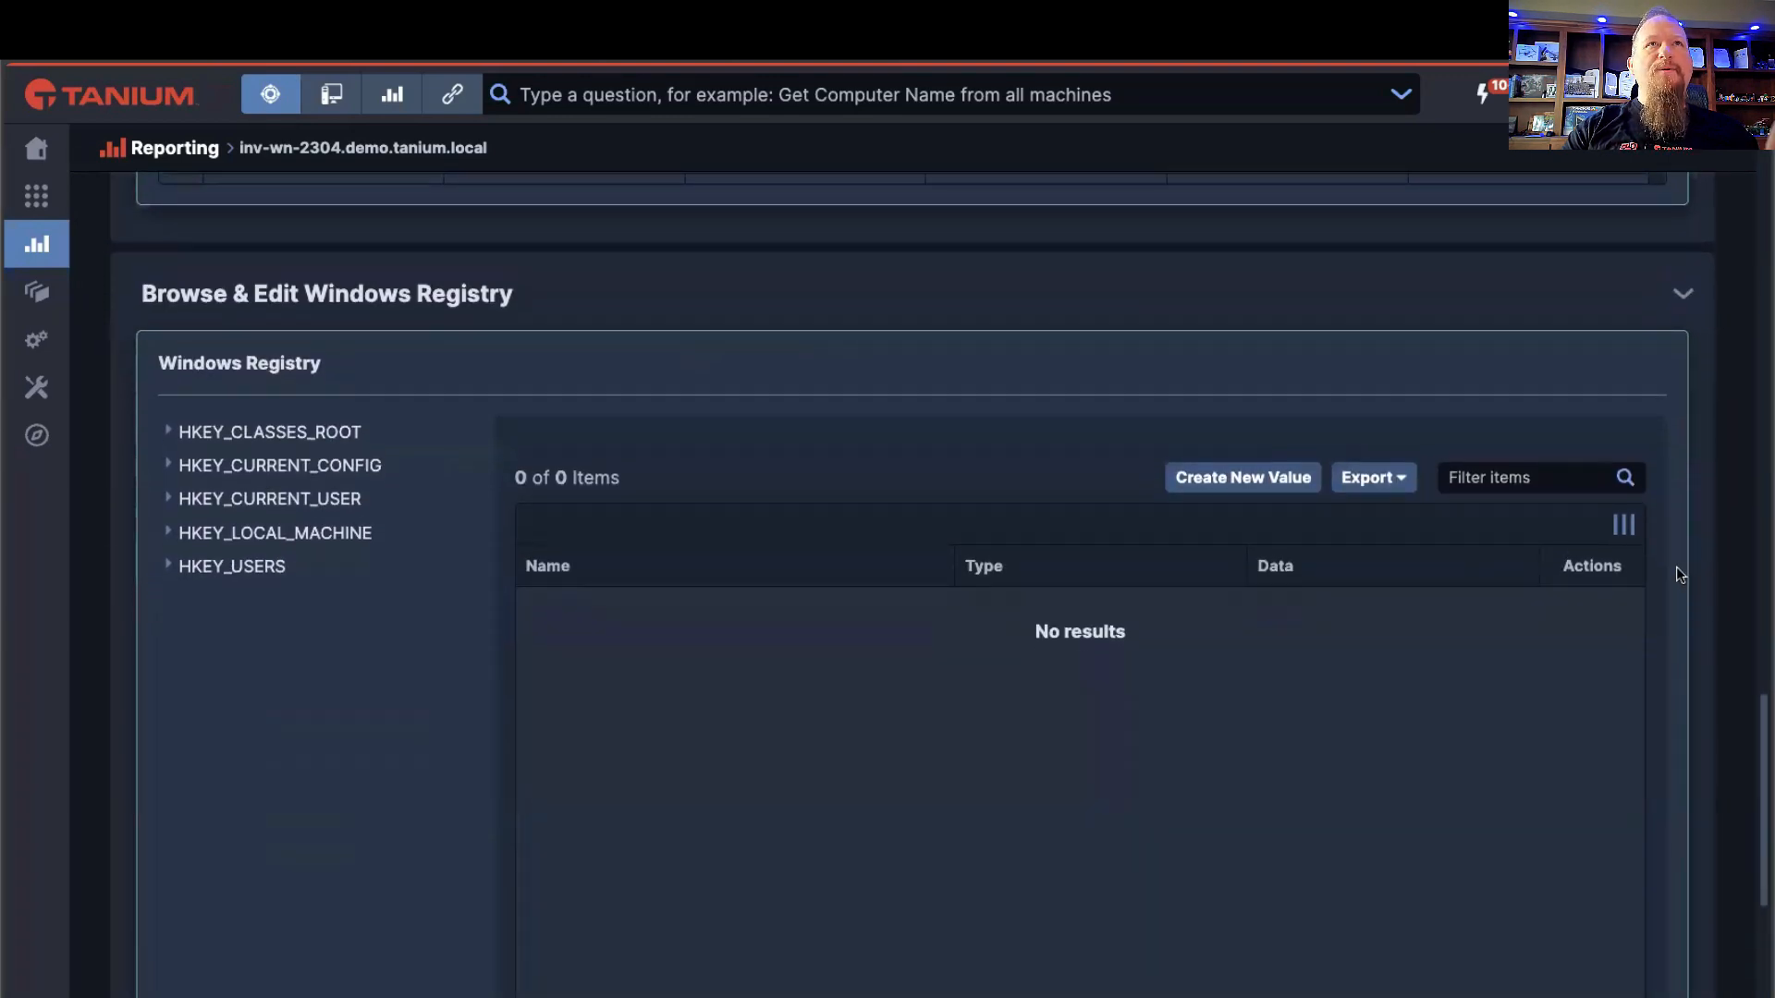
pyautogui.scroll(-1, 1673, 564)
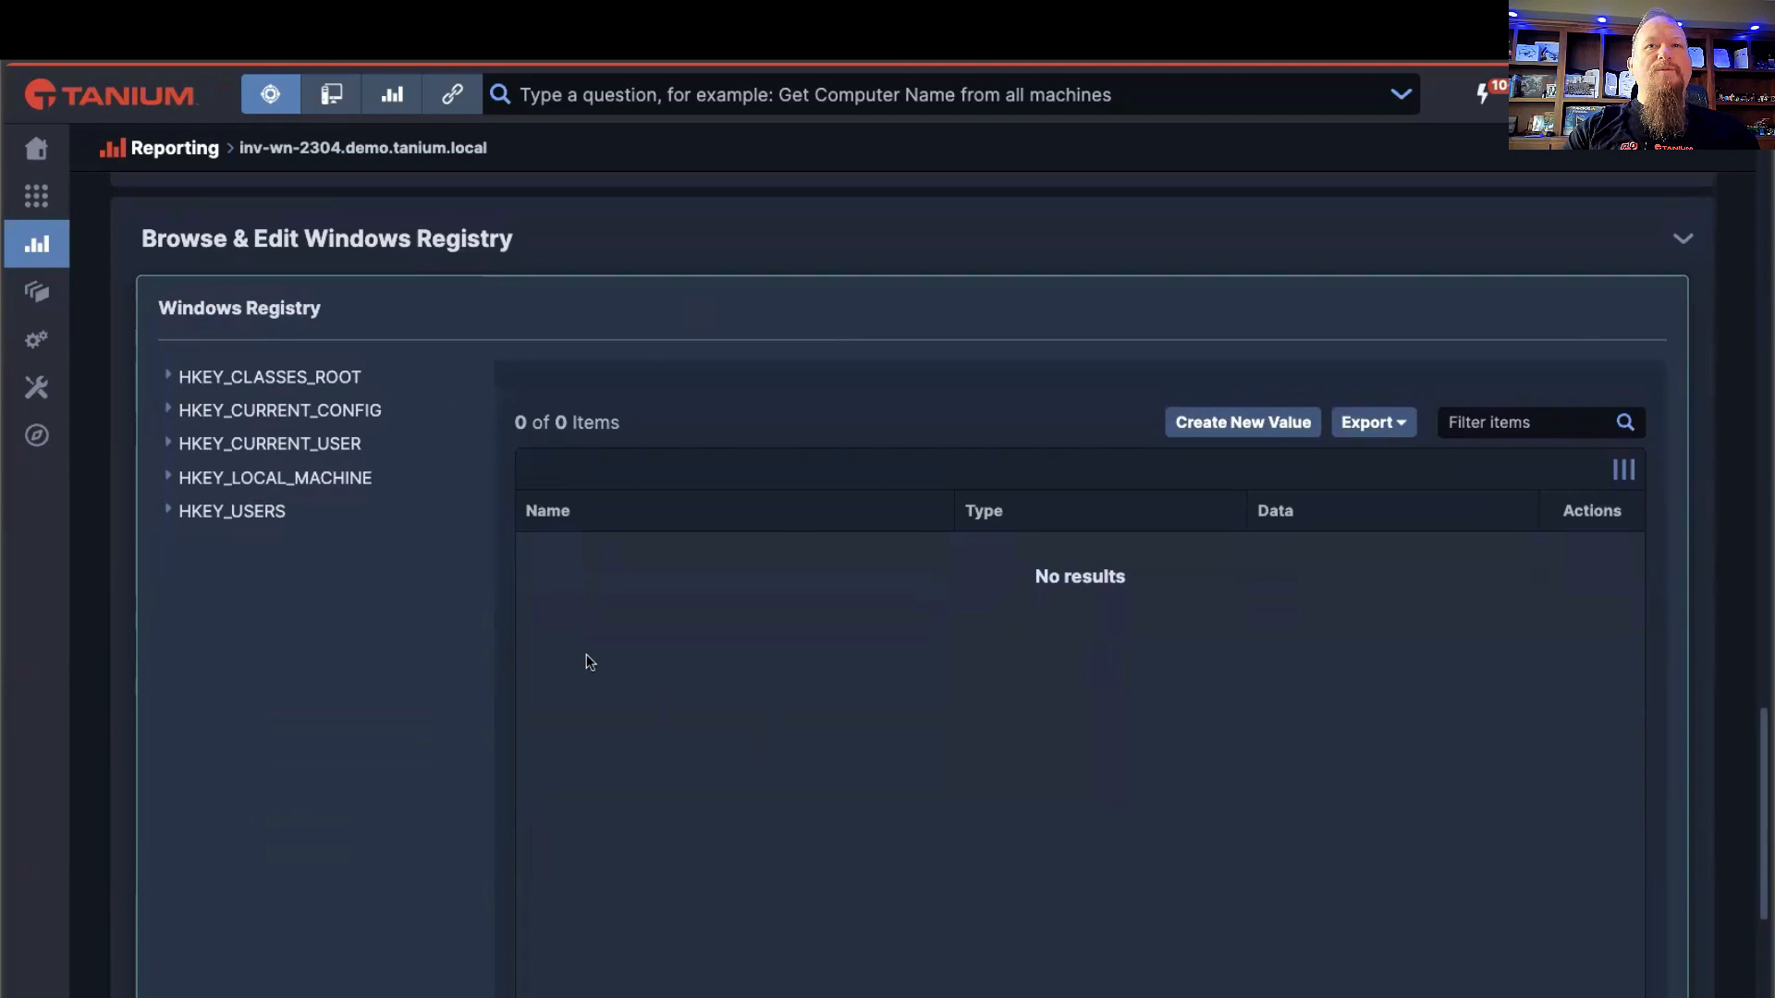
pyautogui.click(171, 480)
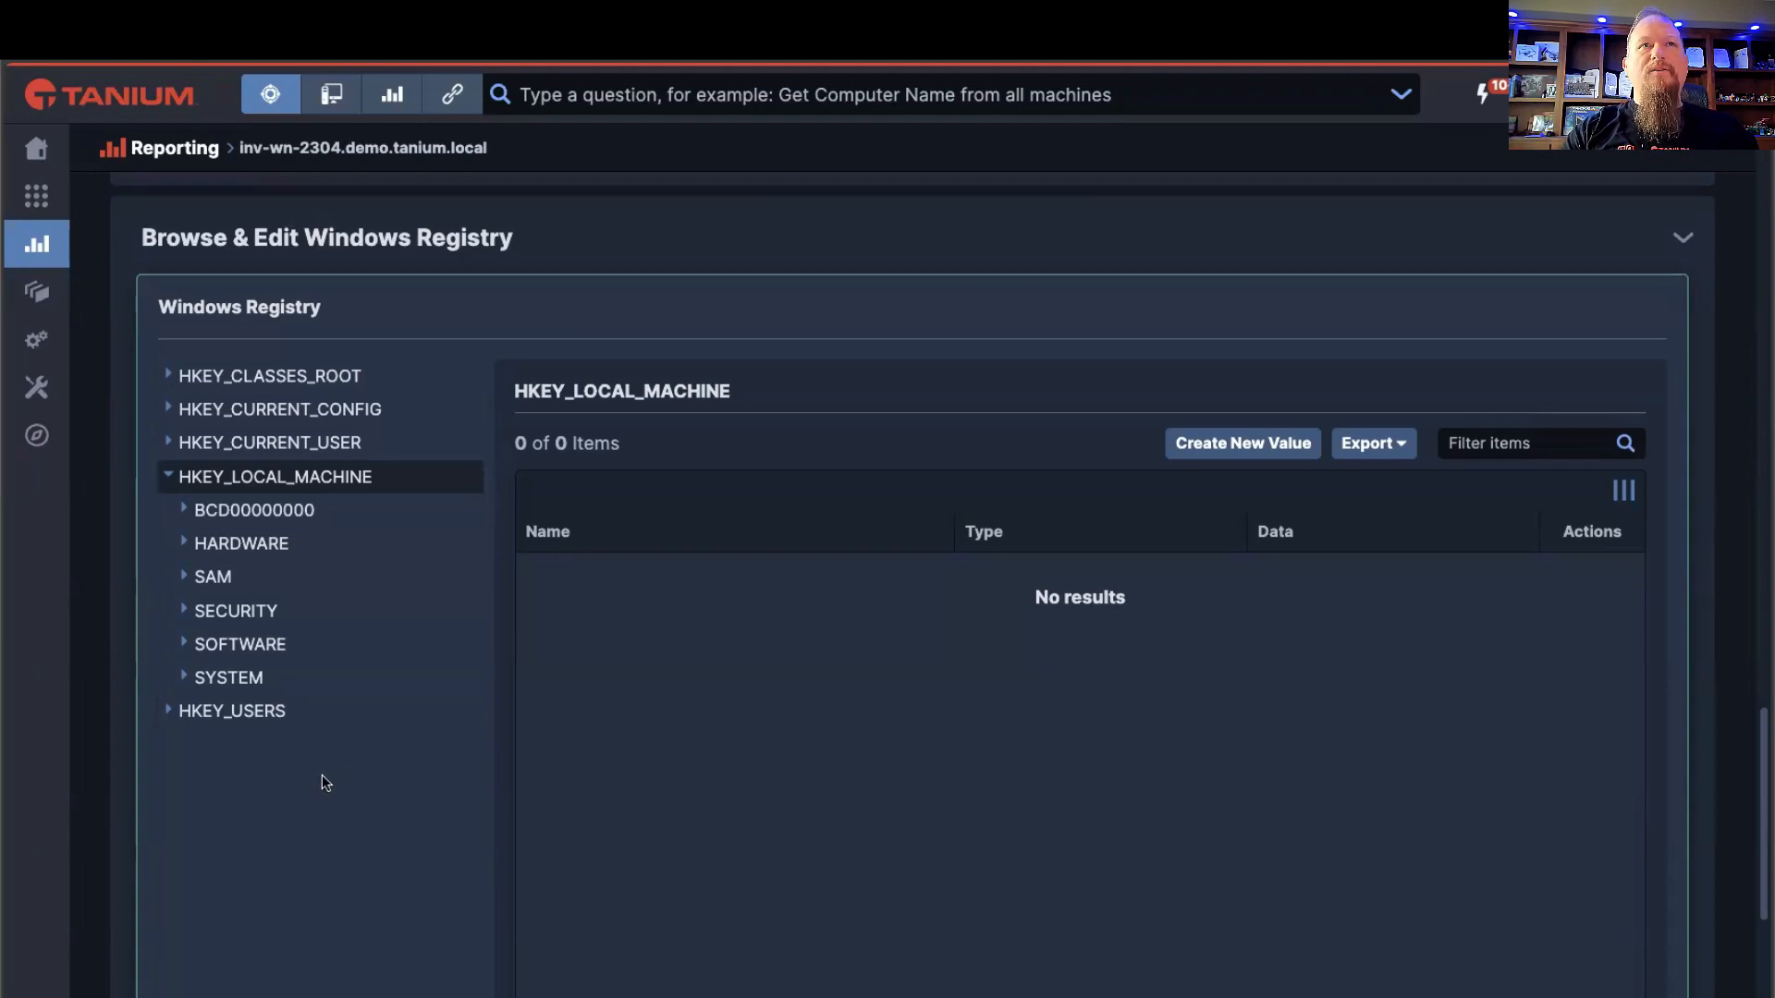
pyautogui.scroll(-1, 321, 776)
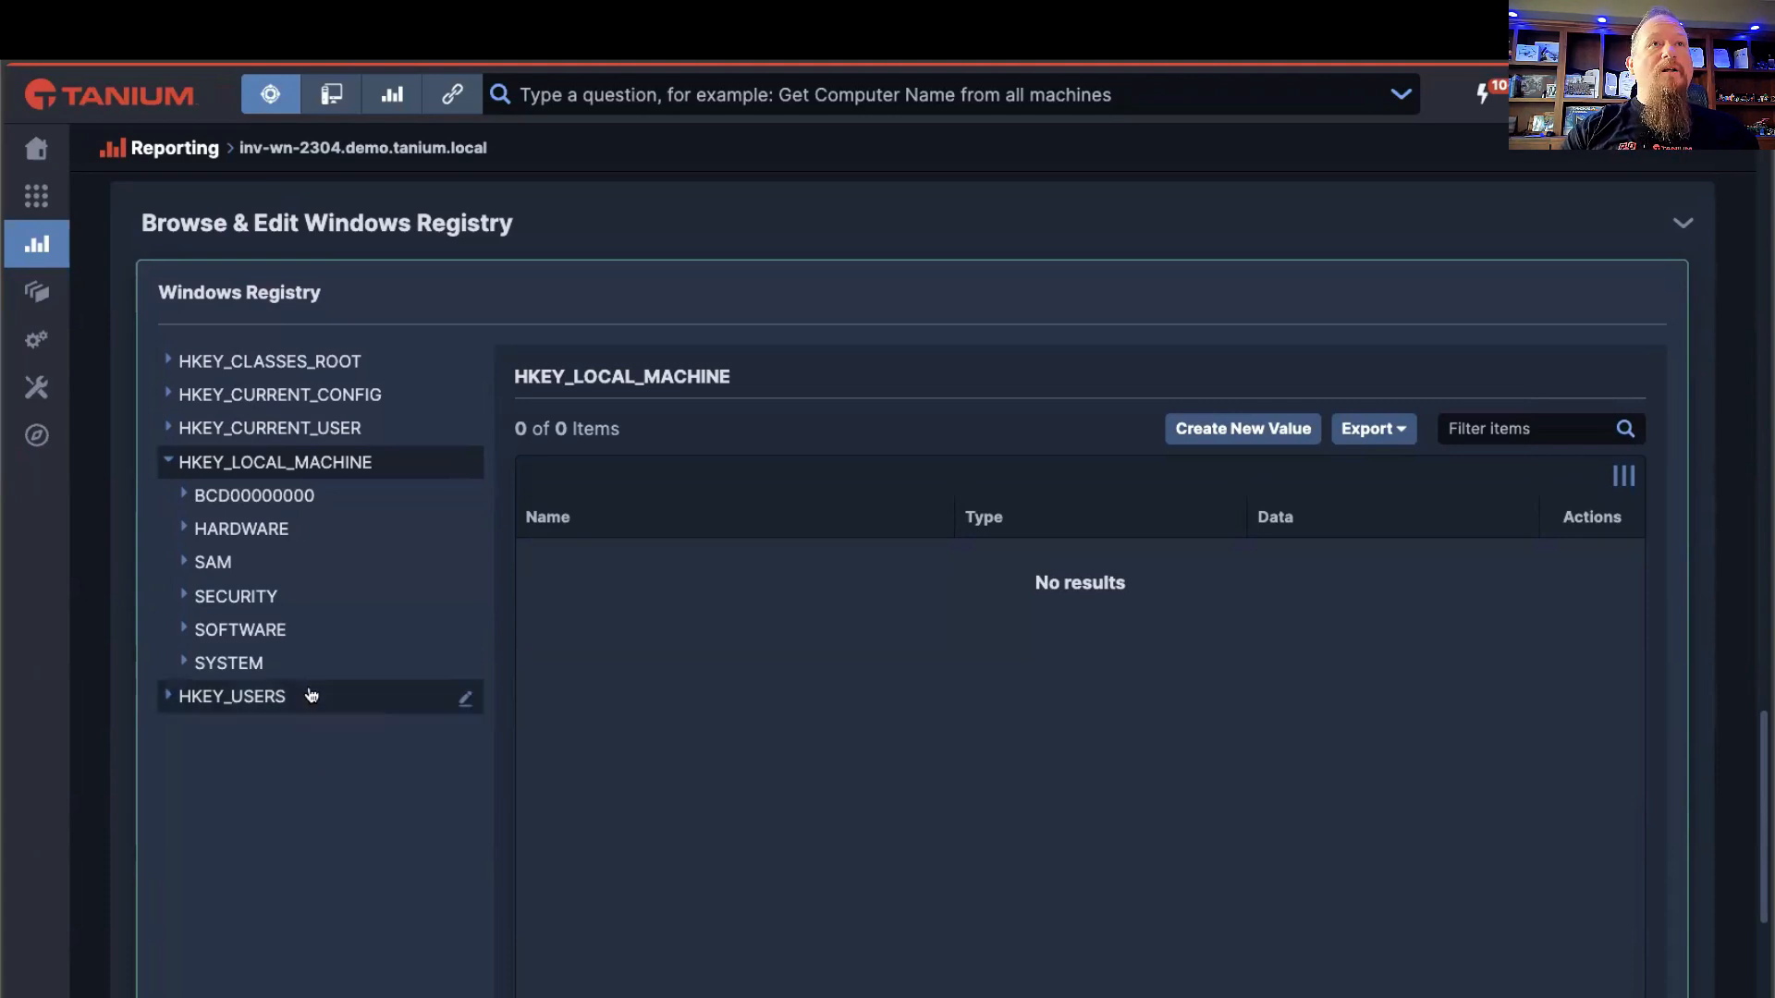
pyautogui.scroll(-1, 309, 694)
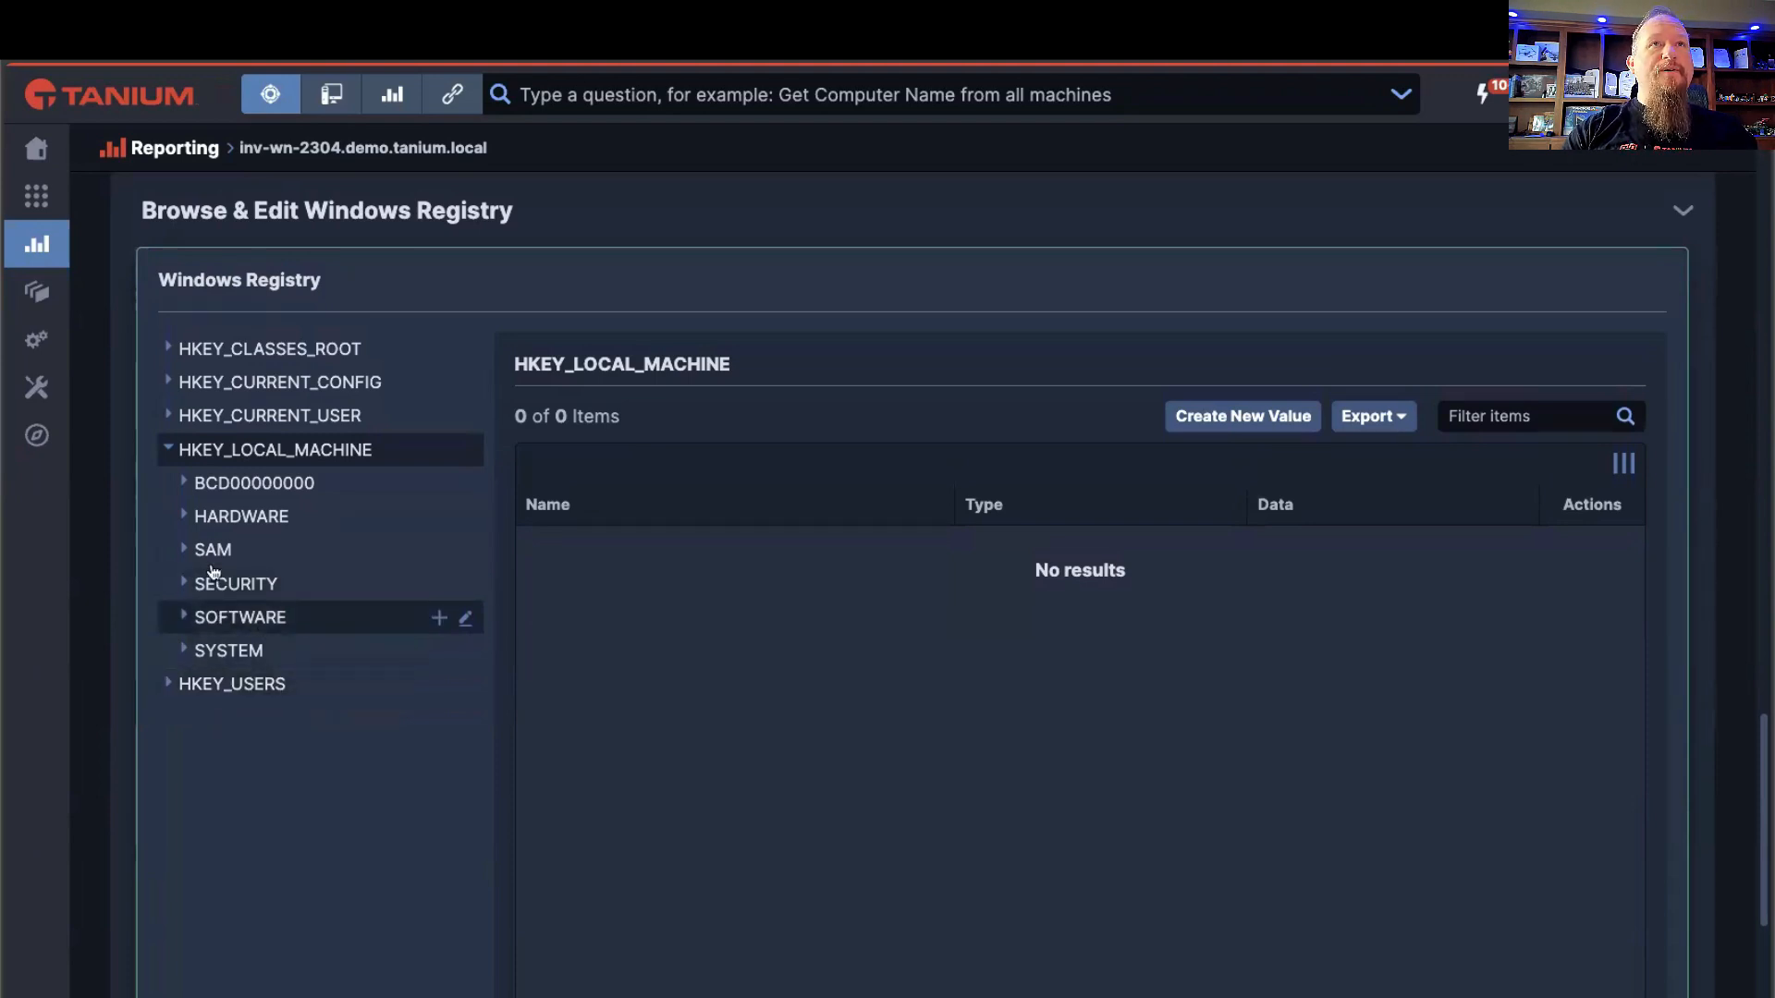
pyautogui.click(182, 625)
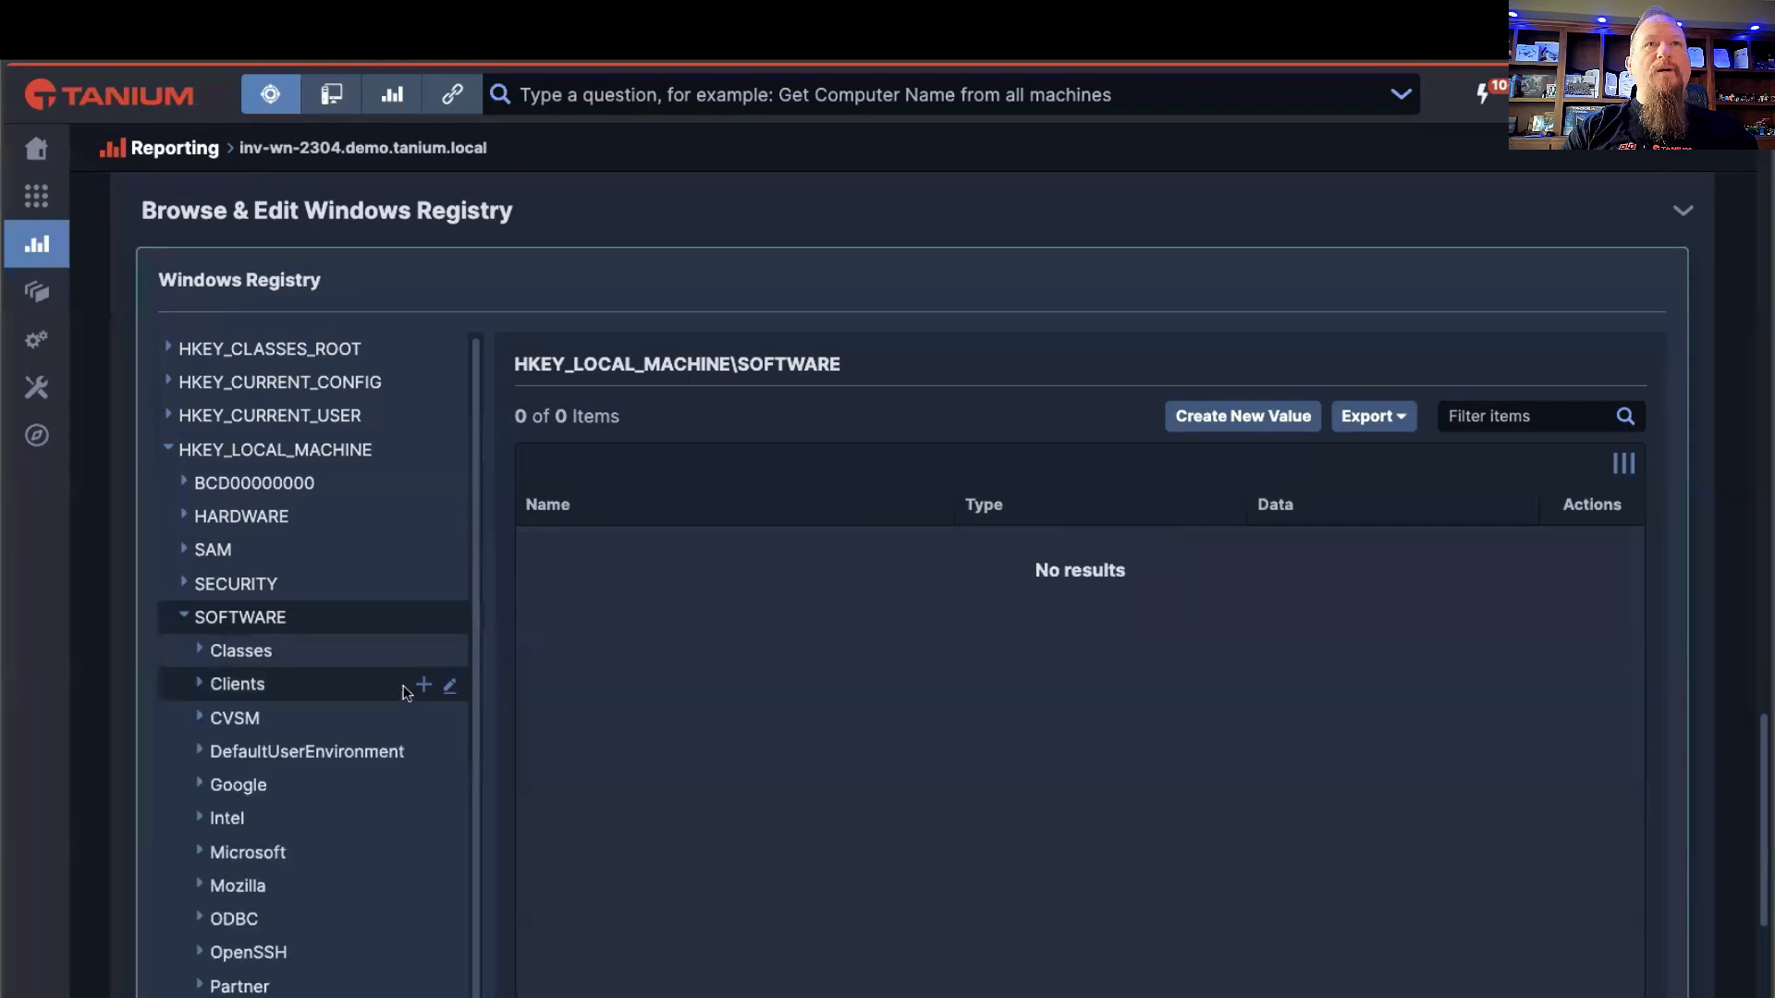
# Step: Open the Wow6432Node\Tanium\Tanium Client key under SOFTWARE and look over its registry values
pyautogui.scroll(-3, 368, 710)
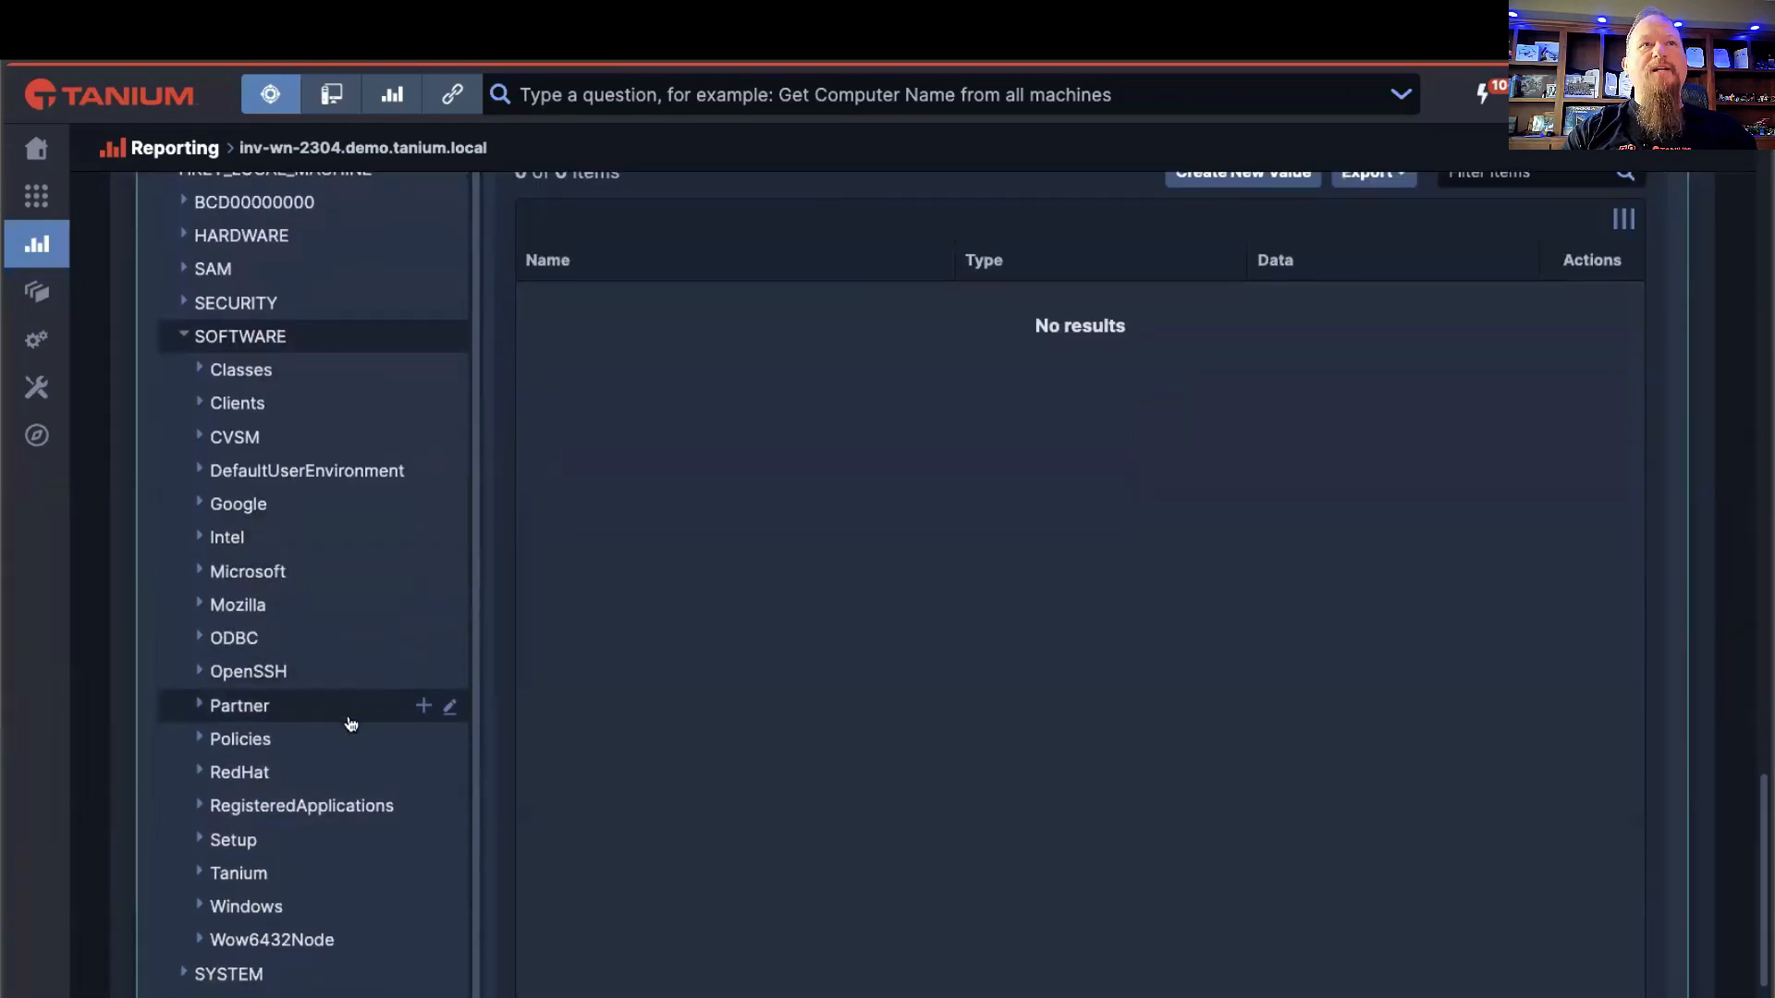
pyautogui.scroll(-2, 348, 725)
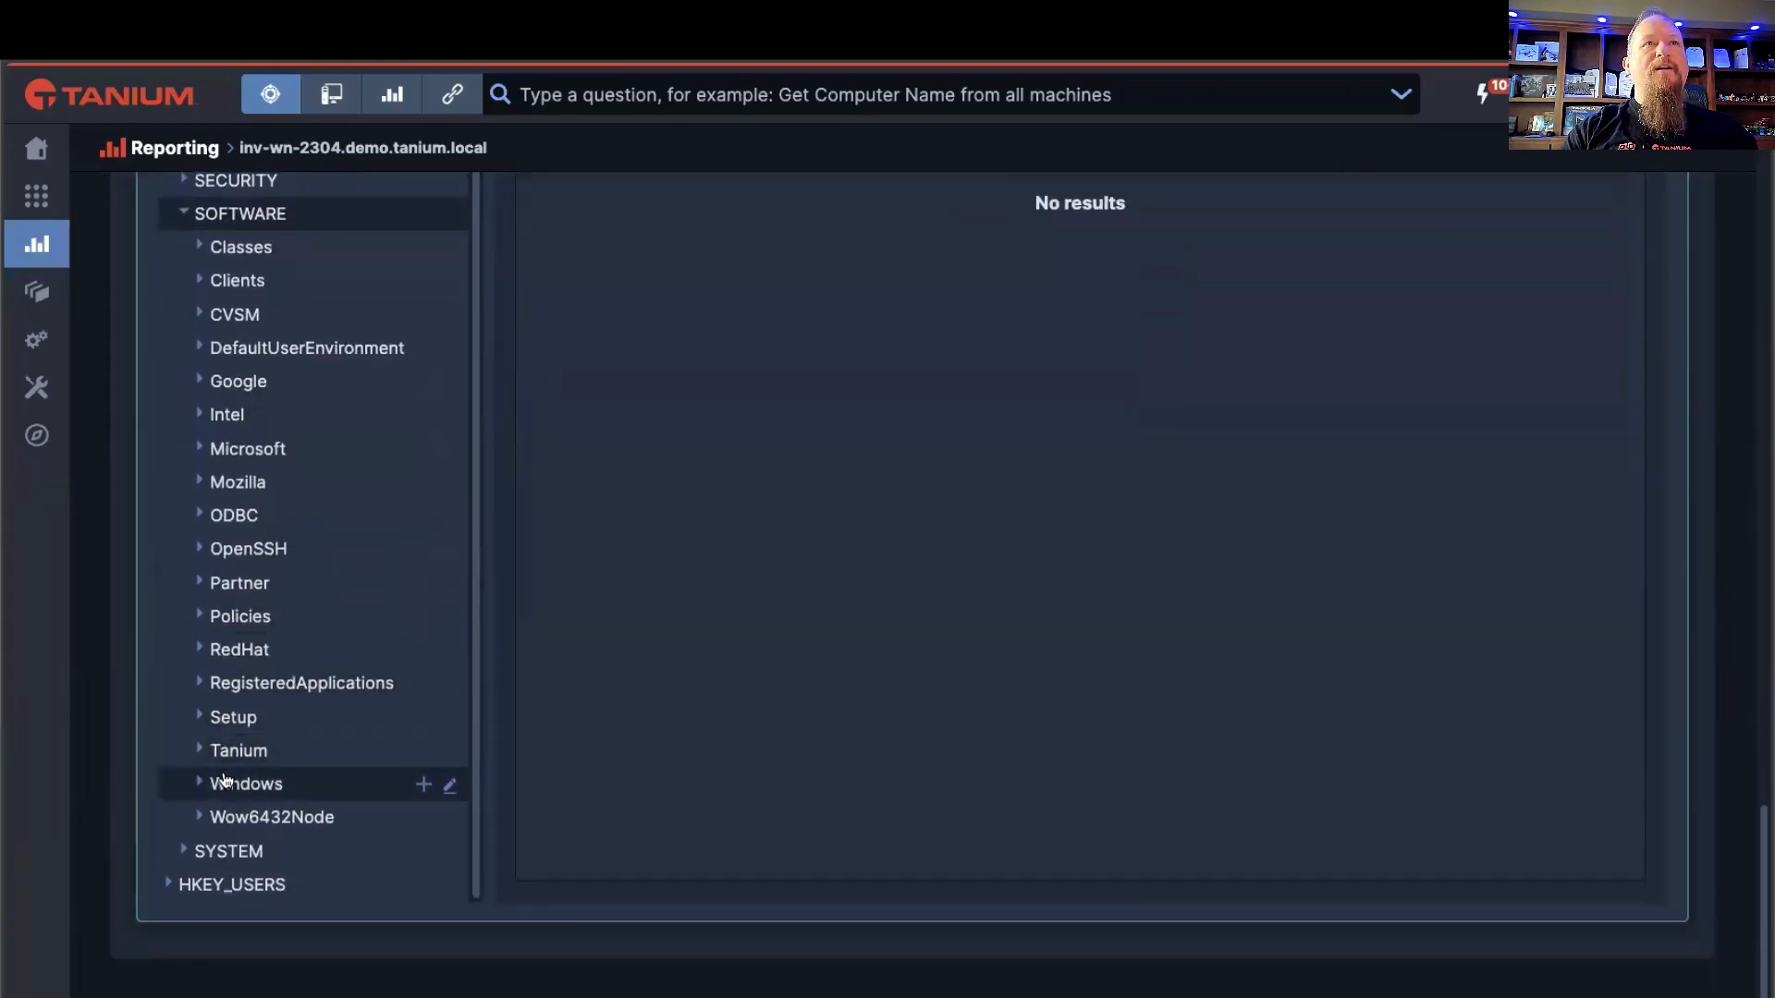
pyautogui.click(199, 817)
pyautogui.scroll(-3, 352, 653)
pyautogui.scroll(-1, 353, 654)
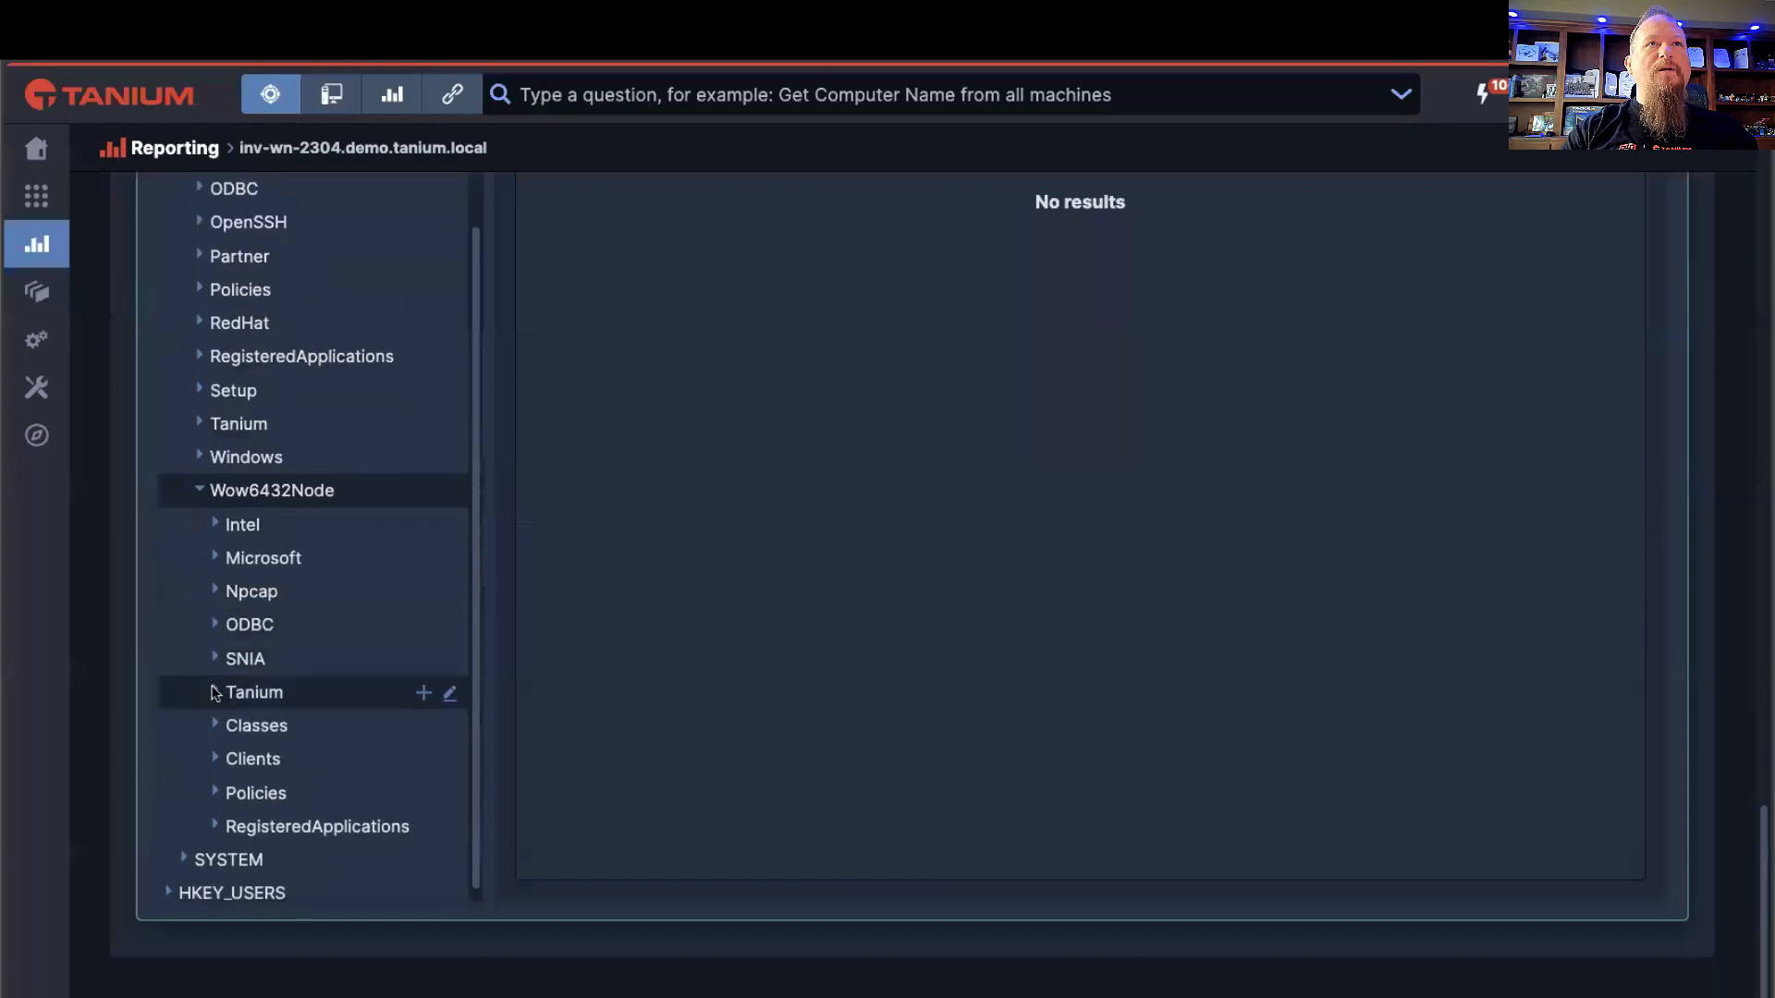
pyautogui.click(248, 695)
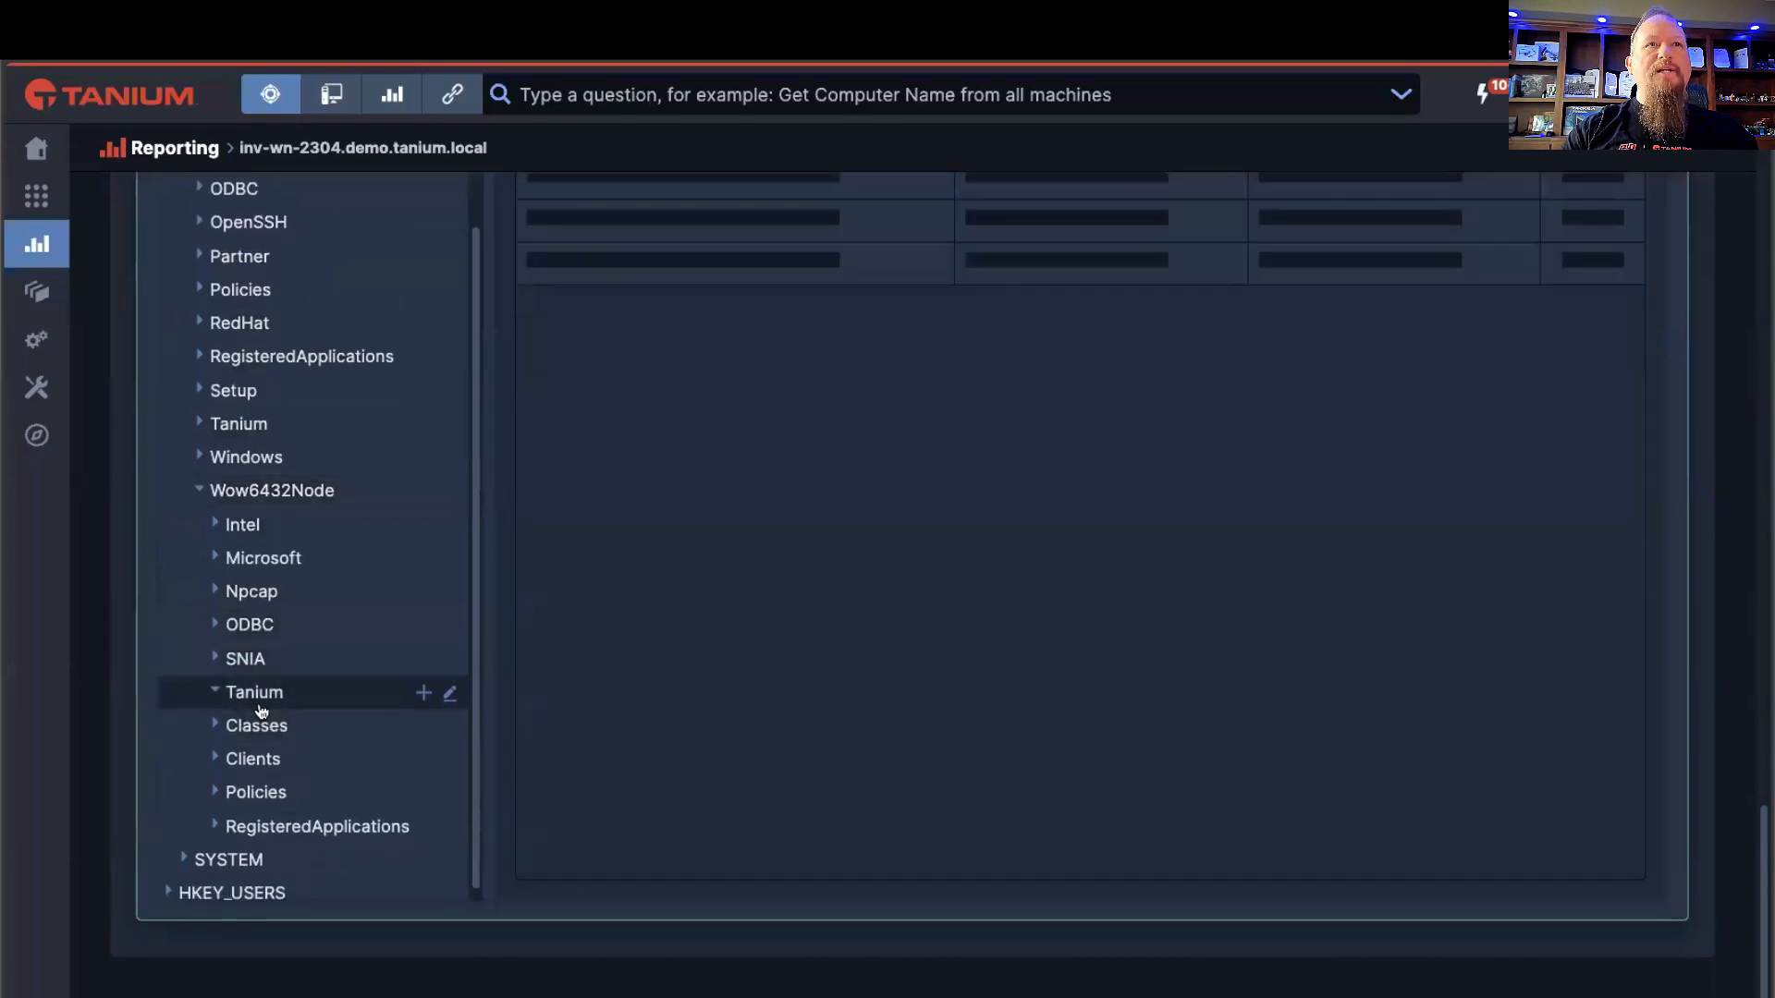
pyautogui.click(294, 727)
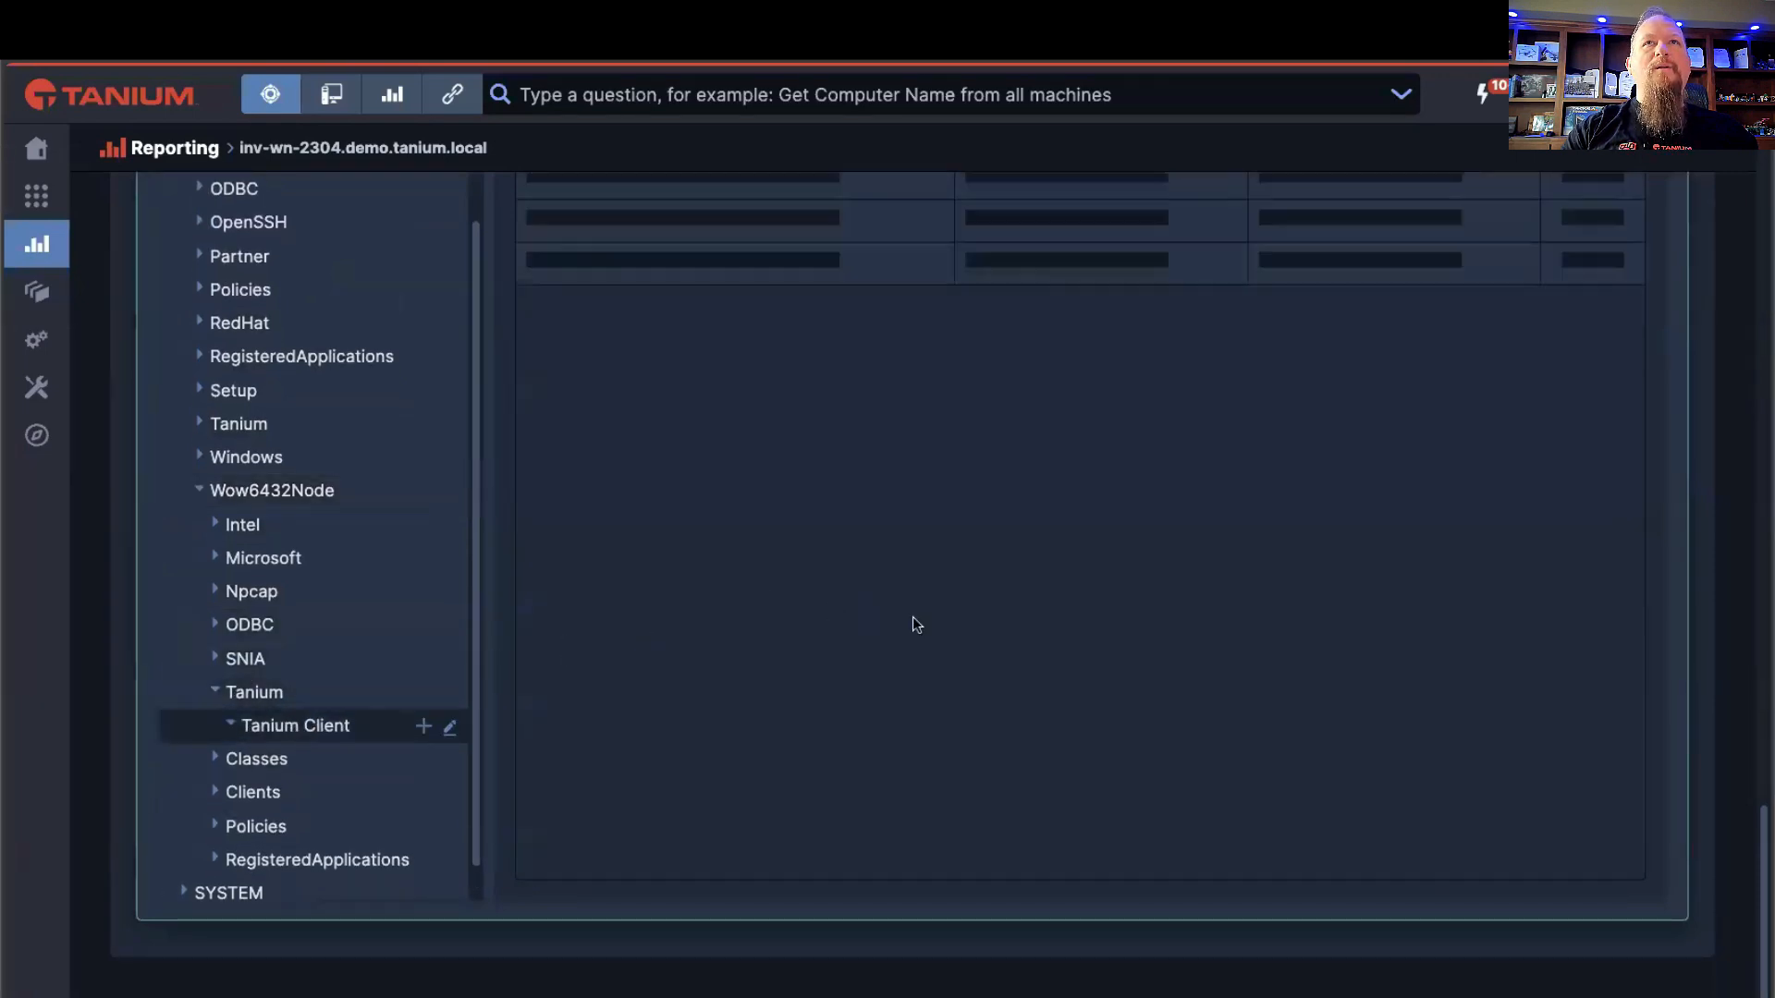
pyautogui.scroll(3, 1120, 597)
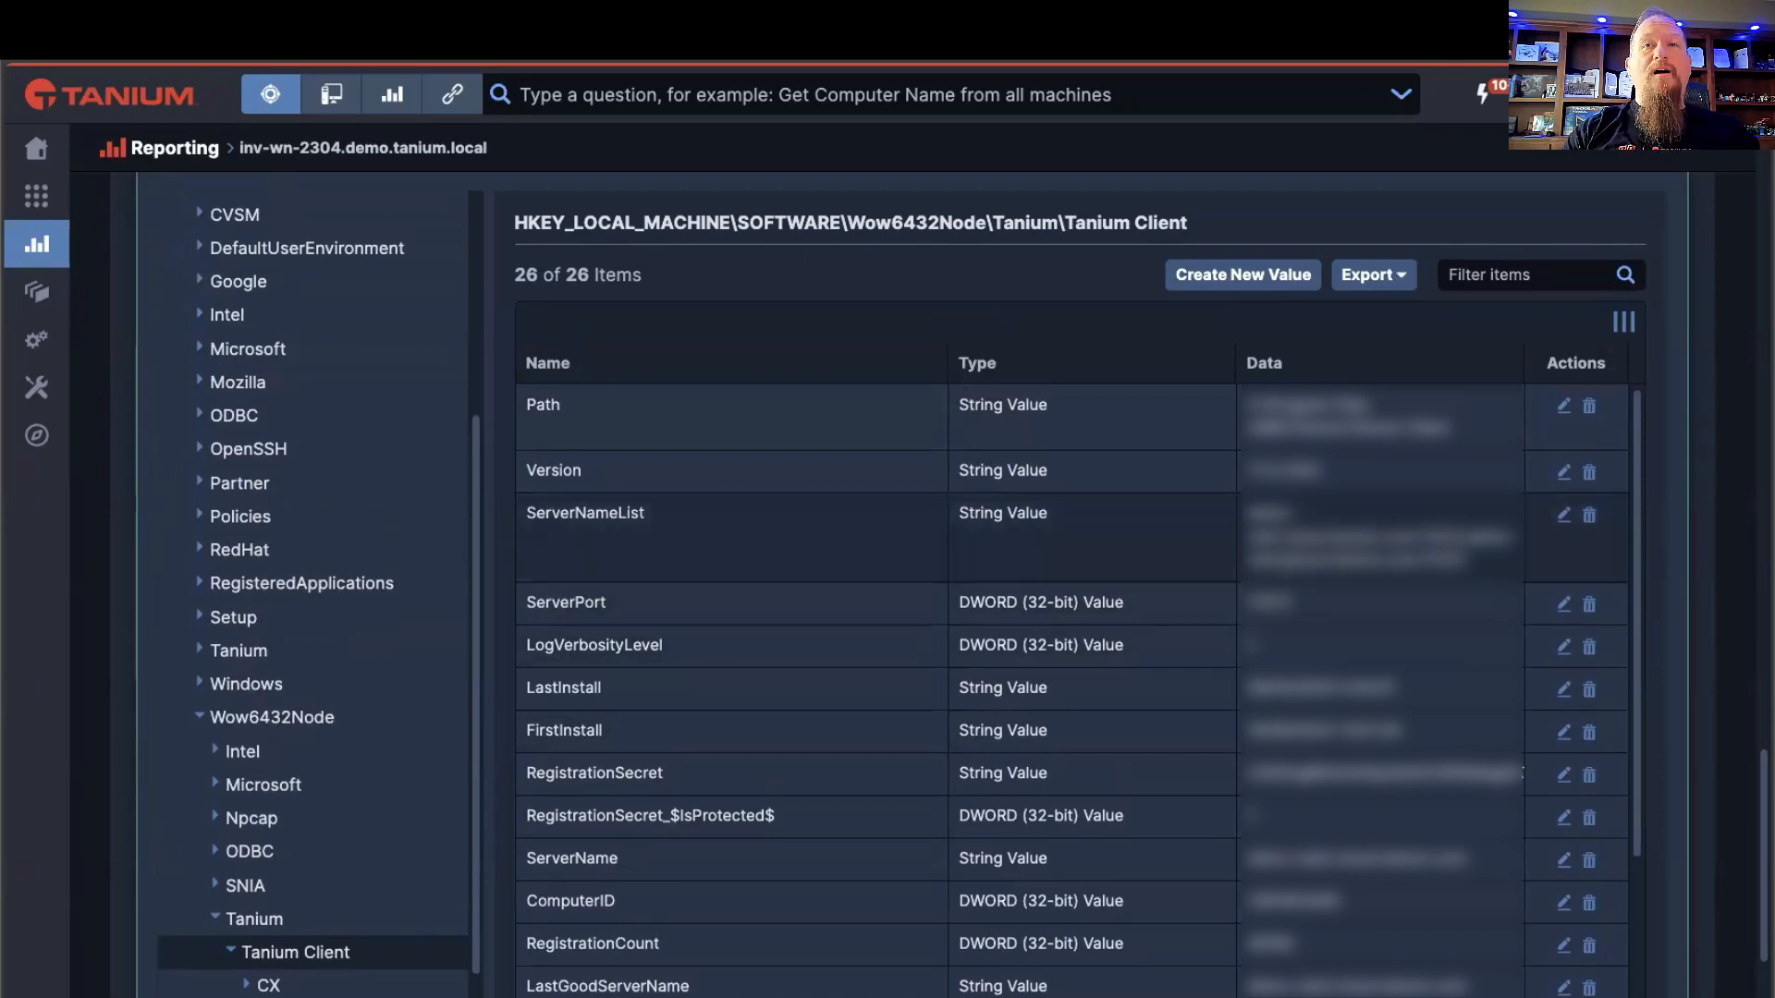
pyautogui.scroll(-1, 1507, 628)
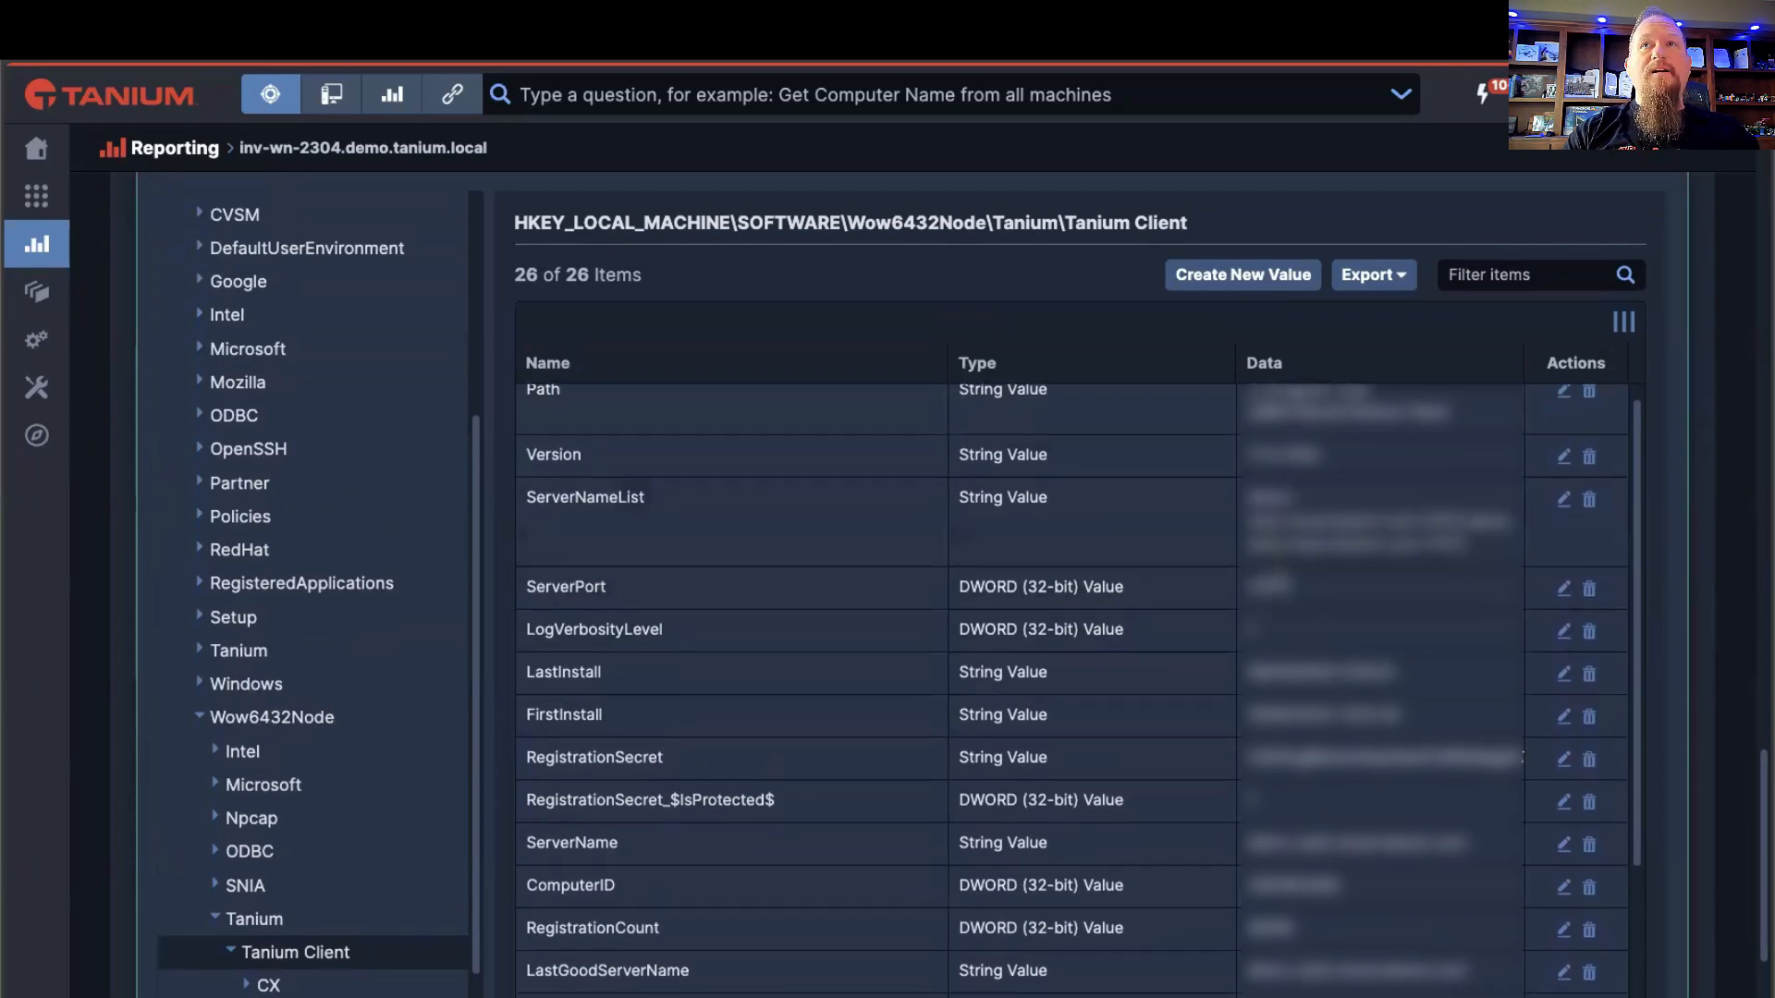
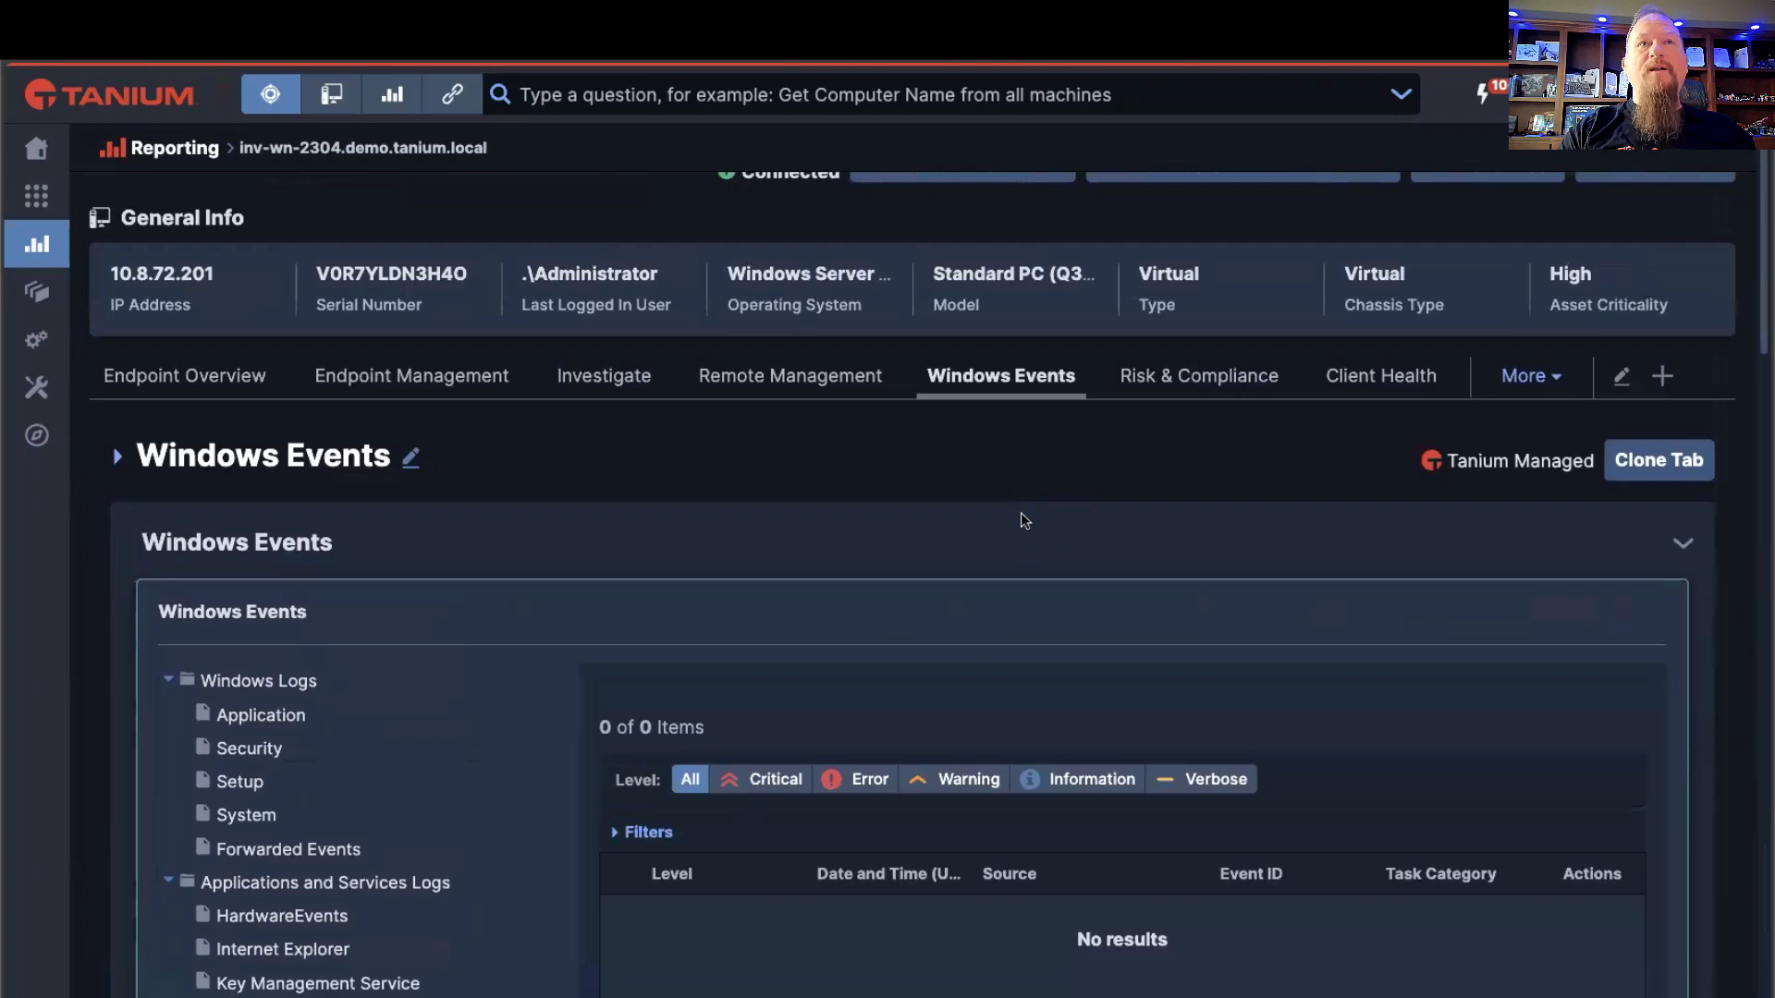
# Step: Open the Windows PowerShell log in Windows Events, review the details of the first event 400, and close them
pyautogui.scroll(-5, 1021, 513)
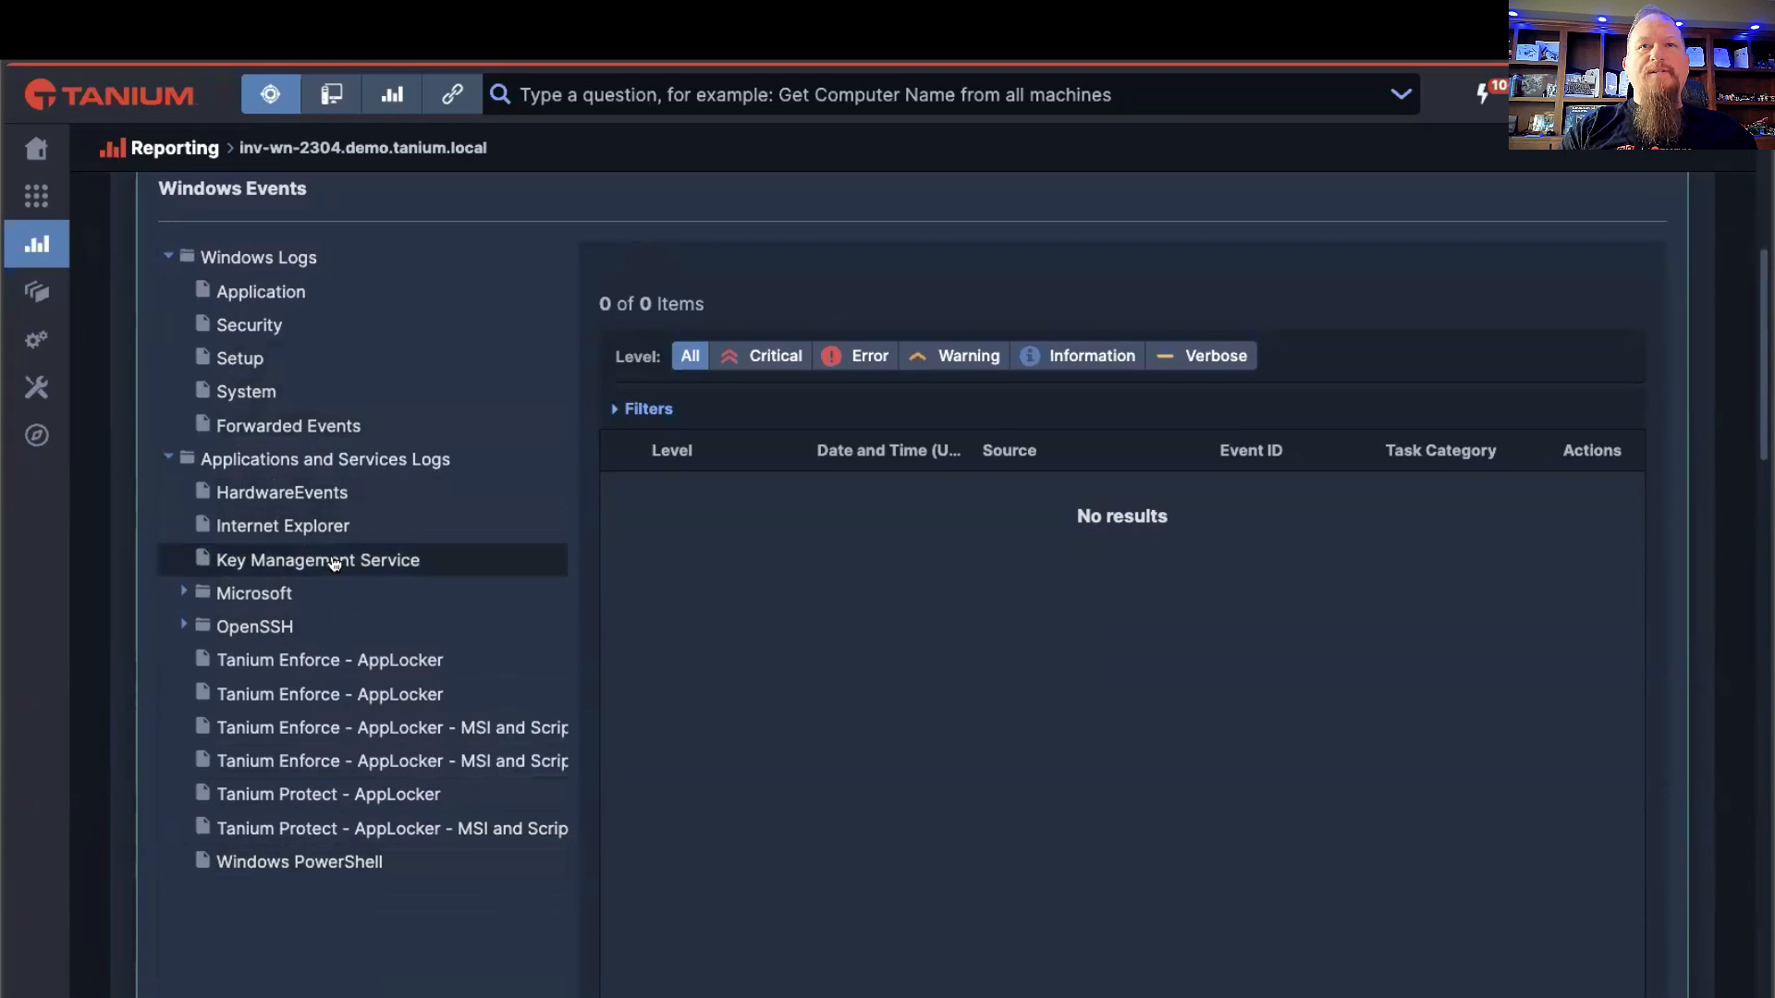
pyautogui.click(341, 868)
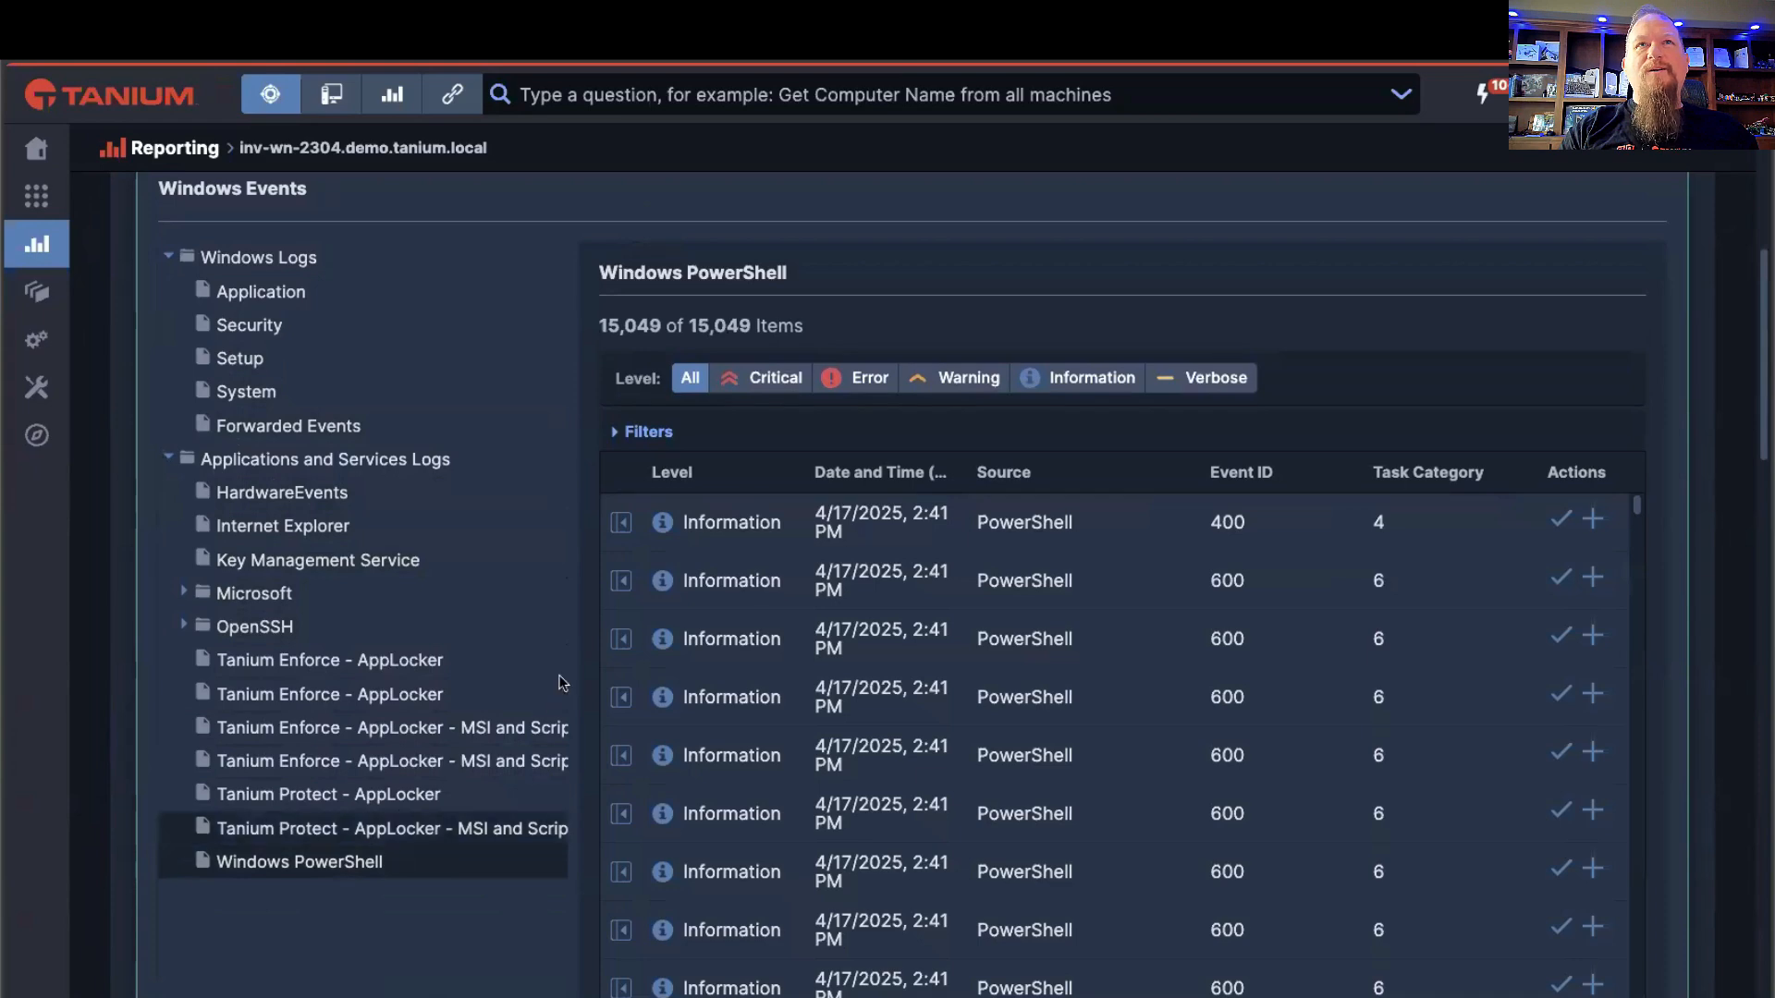
pyautogui.click(621, 523)
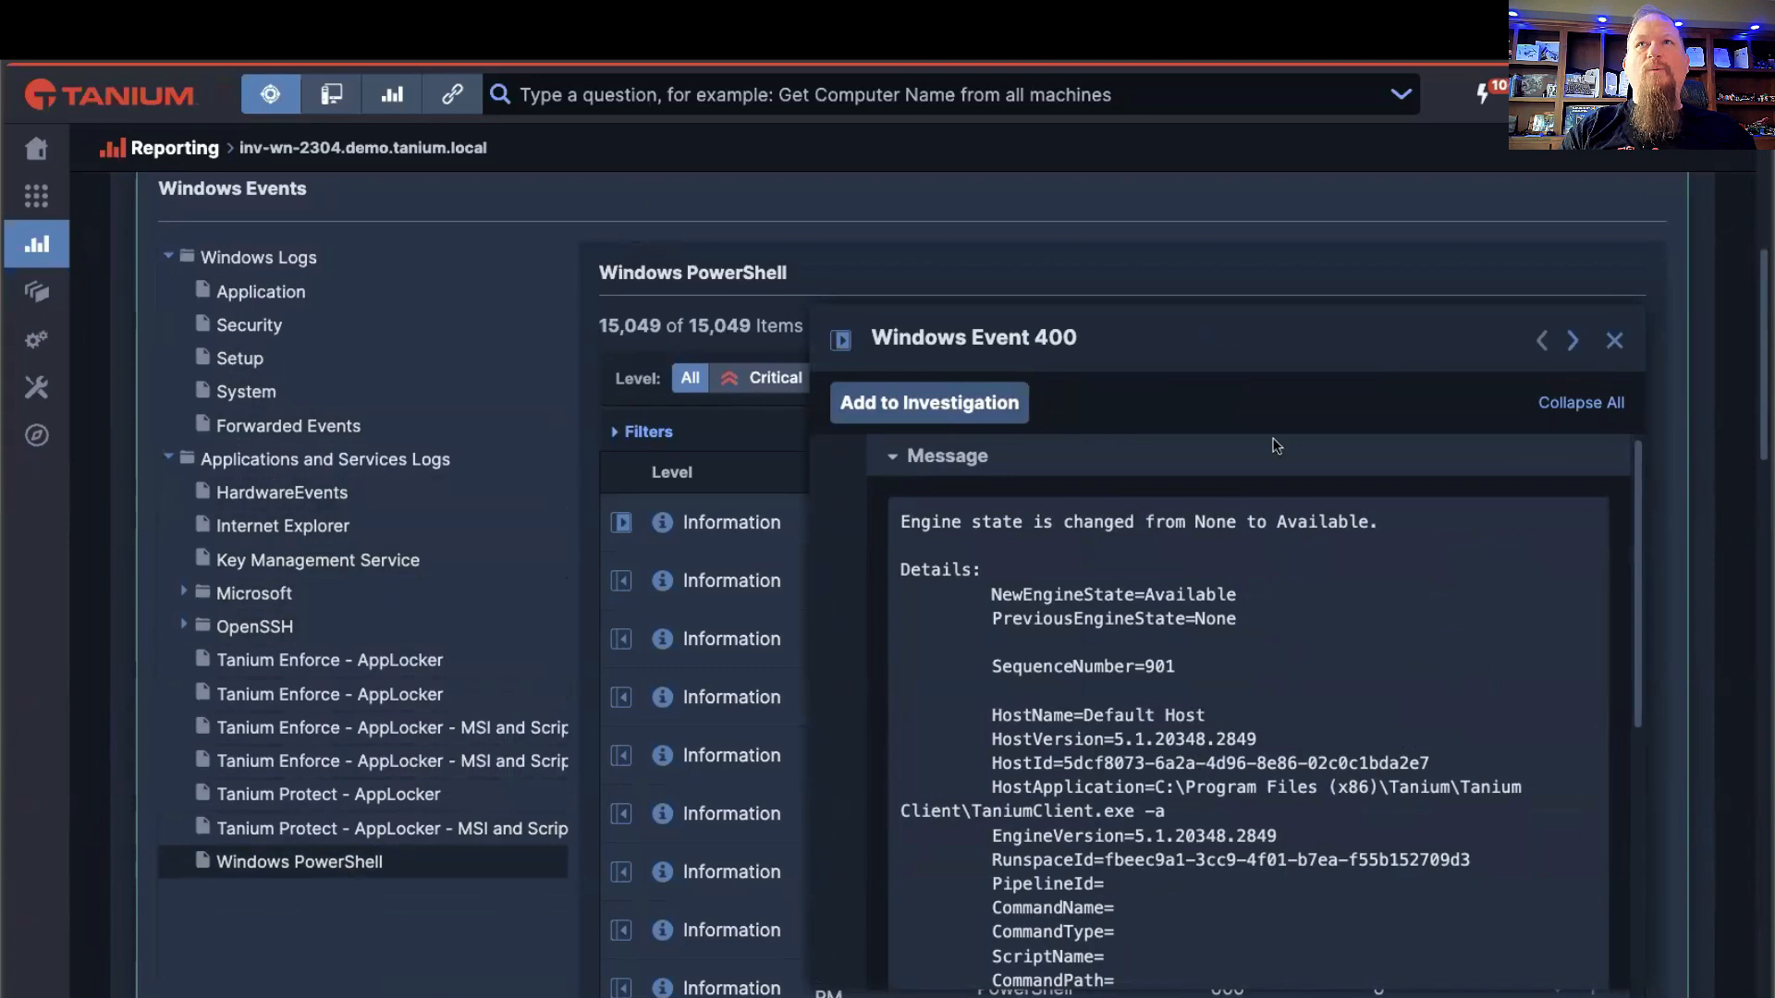
pyautogui.scroll(-2, 1301, 235)
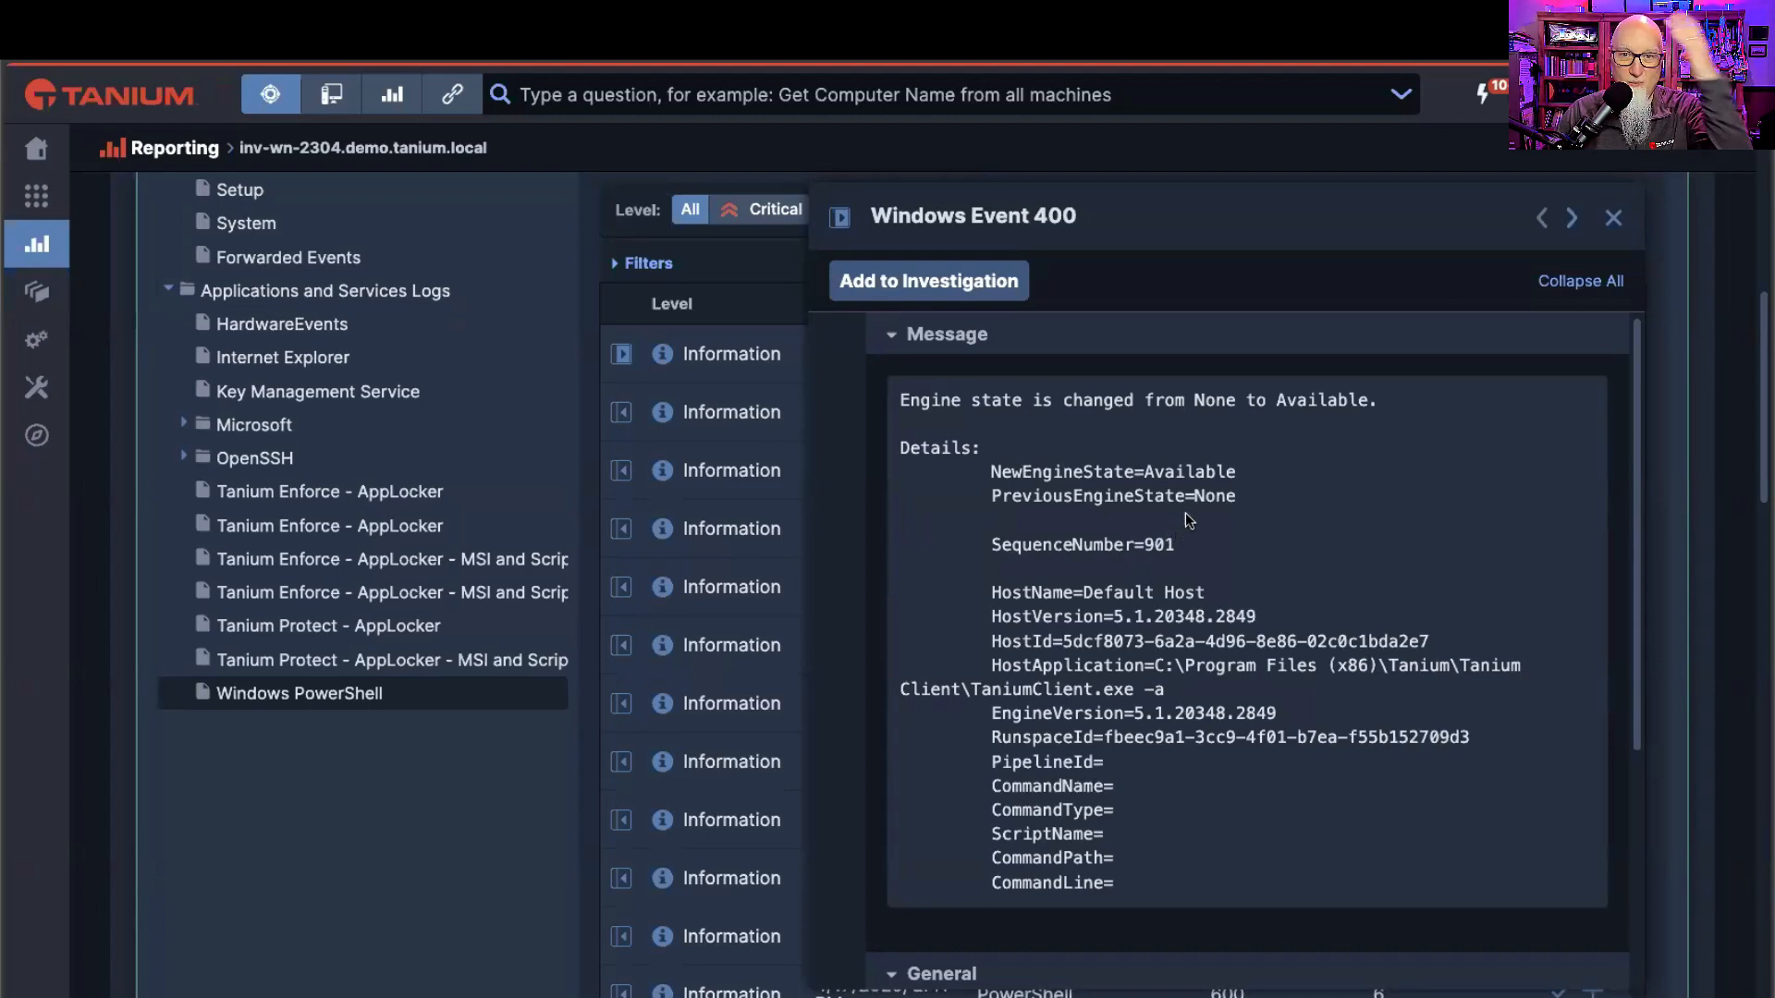
pyautogui.click(1613, 219)
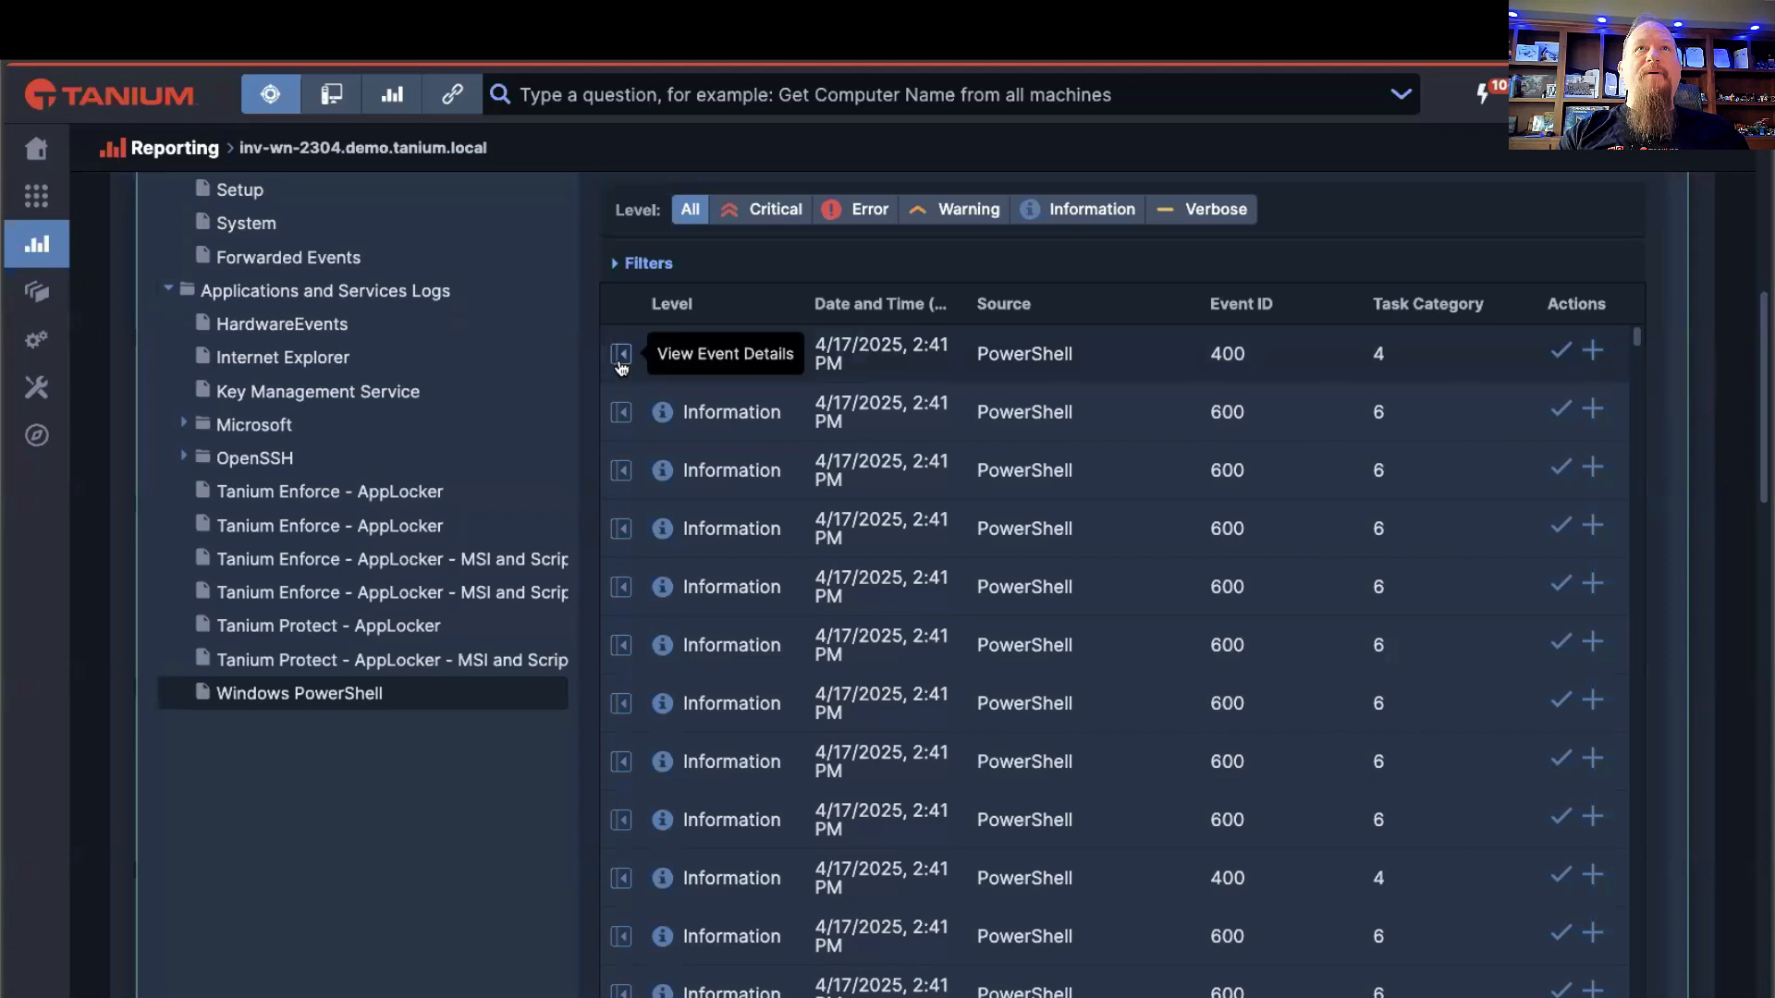
# Step: Open the subscription form for PowerShell event ID 400, review its Name field and category choices, and cancel it
pyautogui.click(1561, 354)
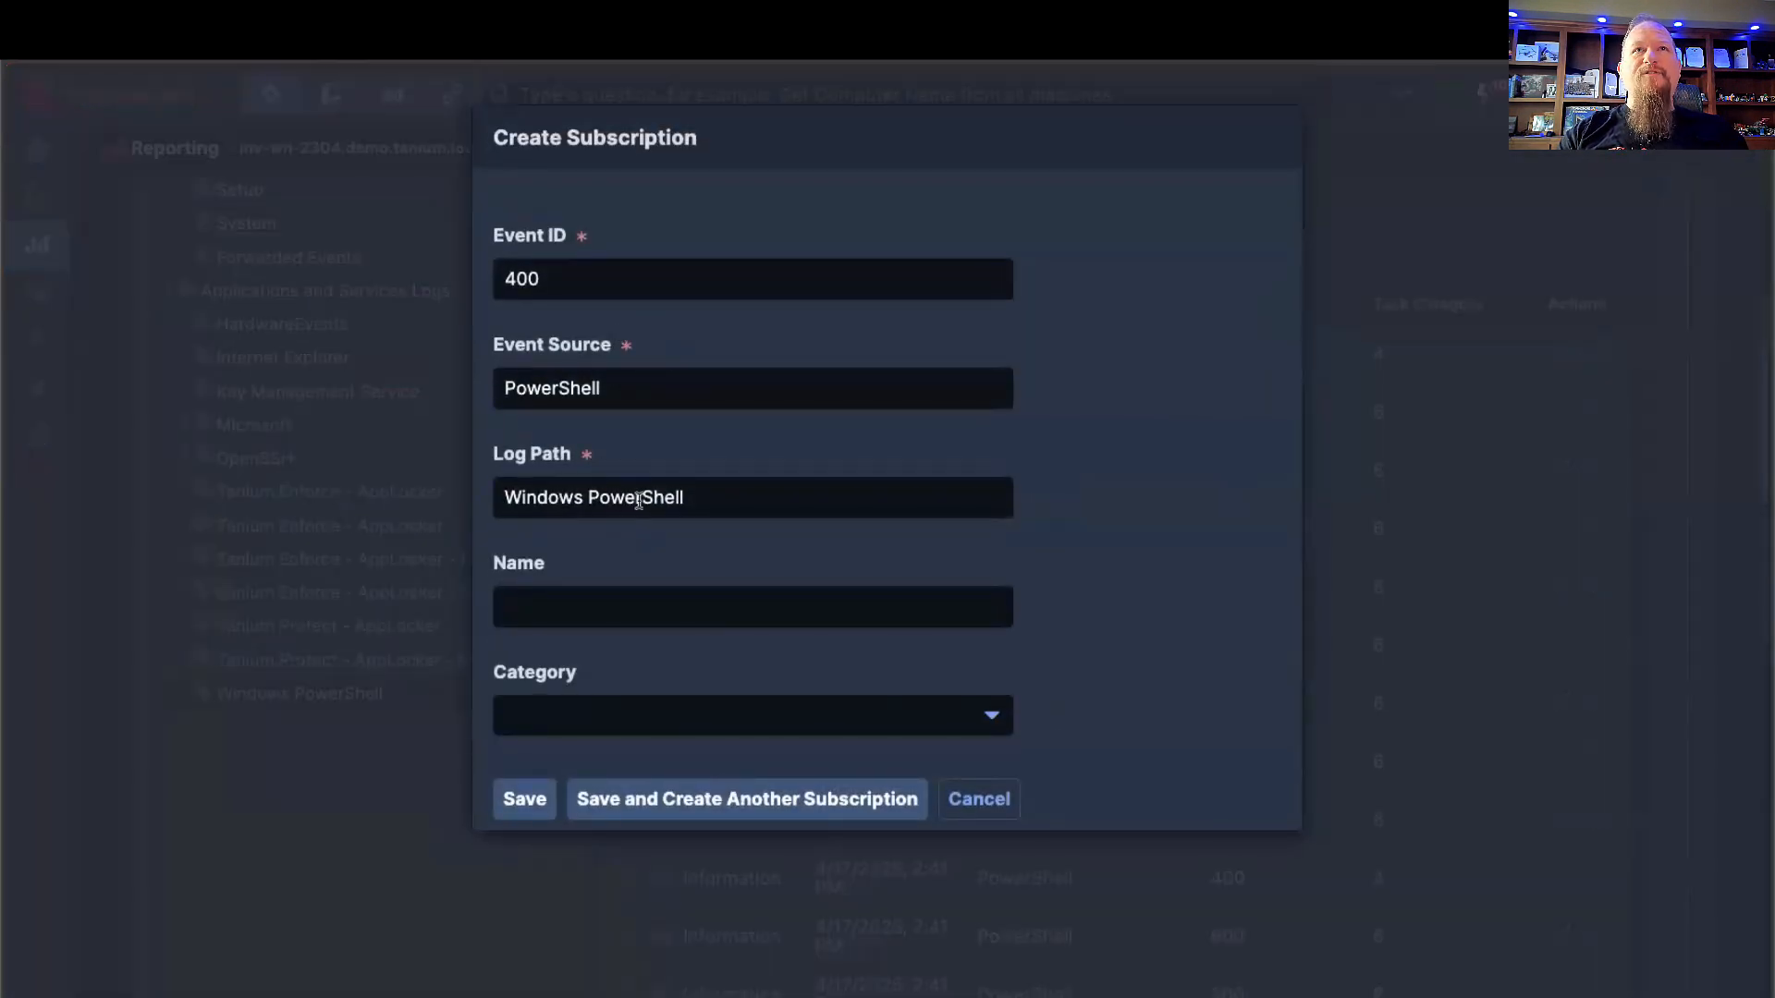
pyautogui.click(644, 610)
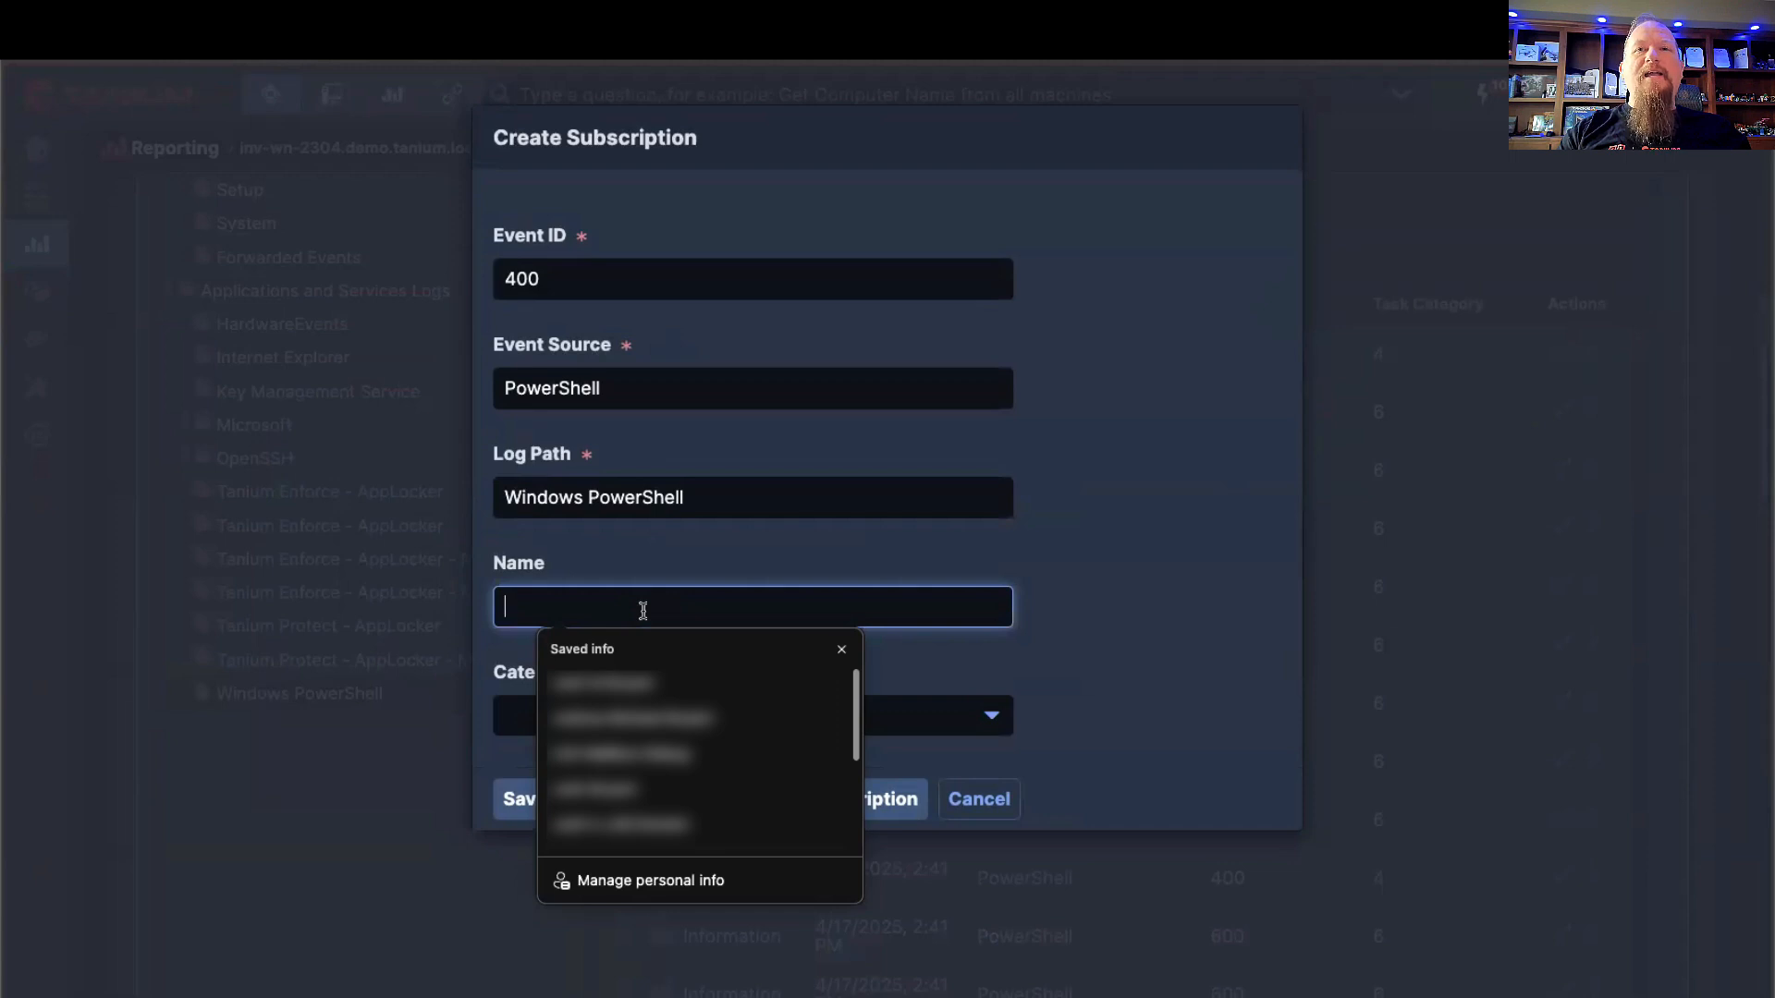
pyautogui.click(1116, 658)
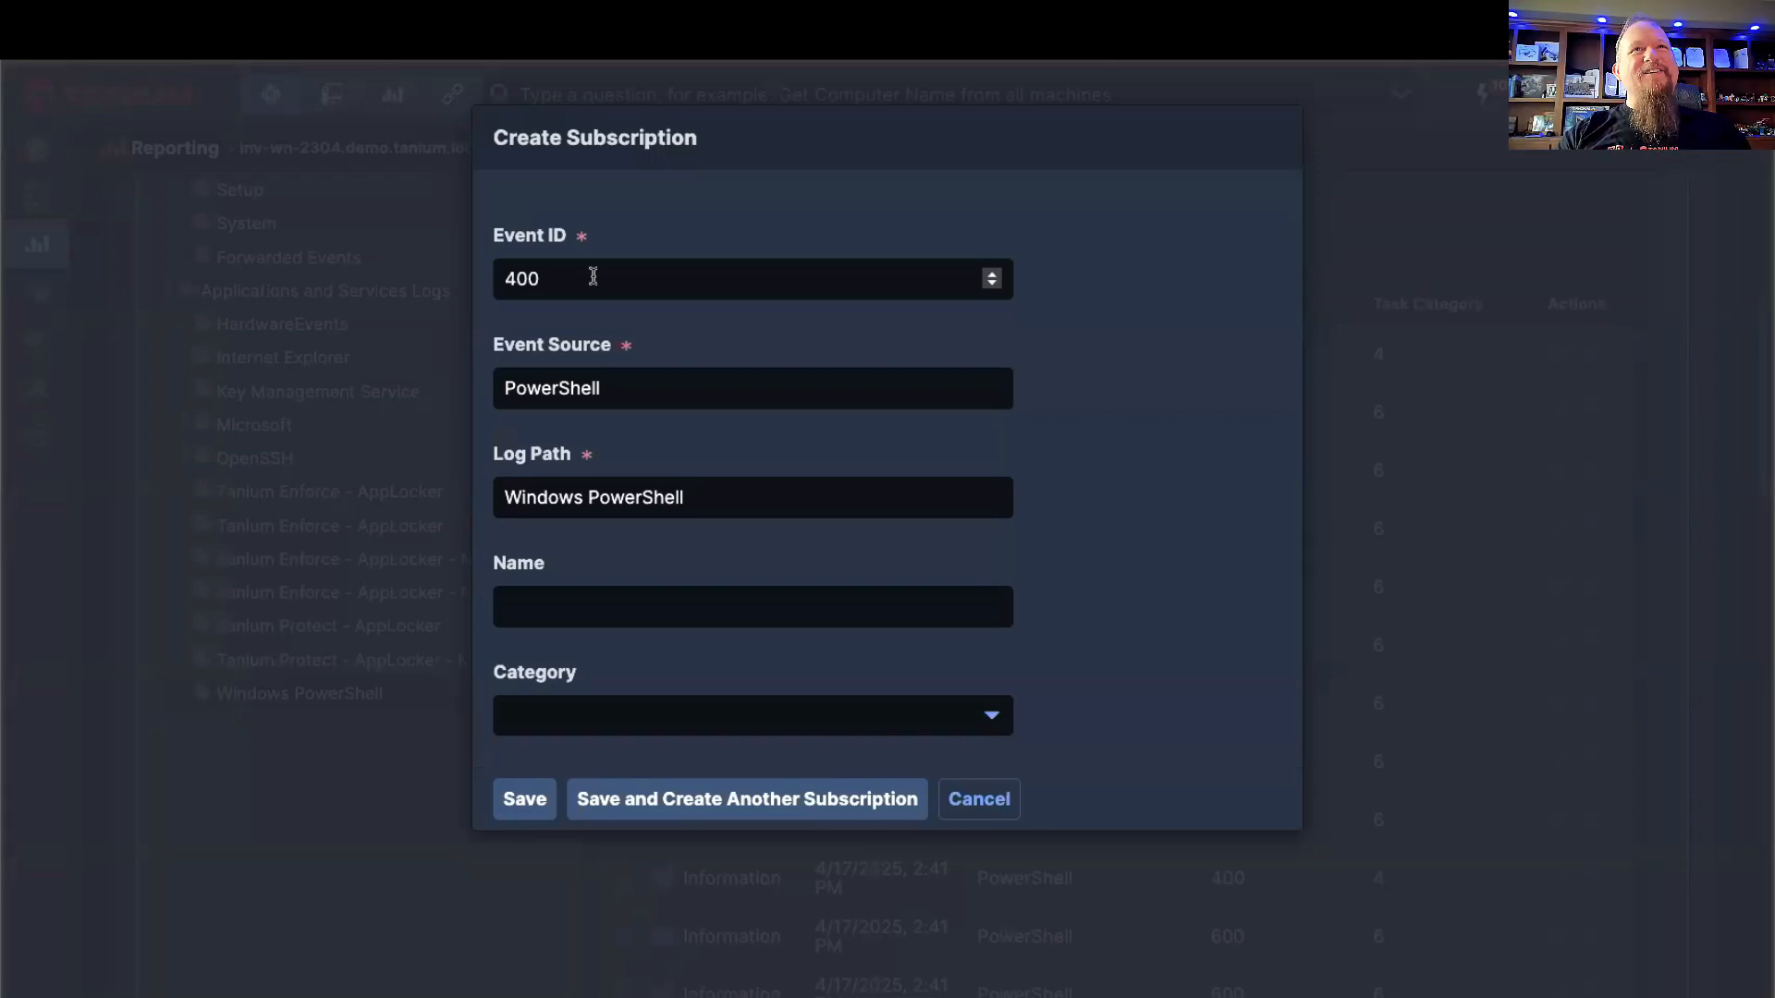
pyautogui.click(585, 605)
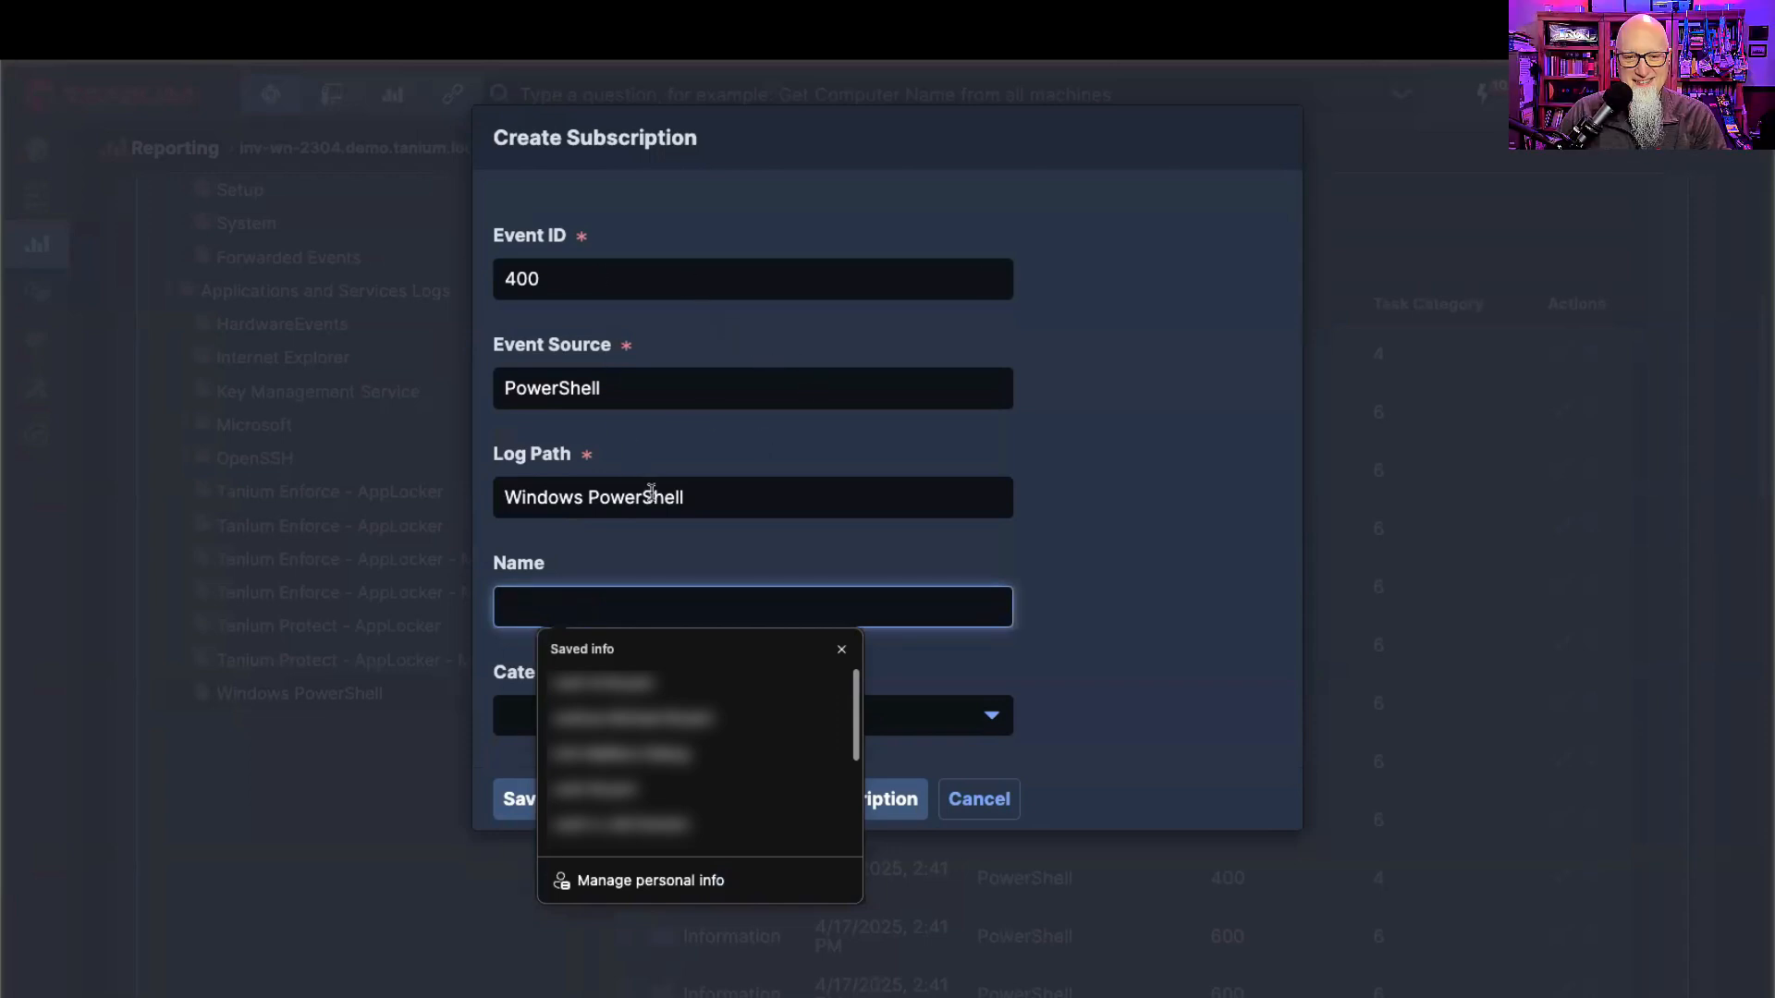
pyautogui.click(1179, 601)
pyautogui.click(821, 718)
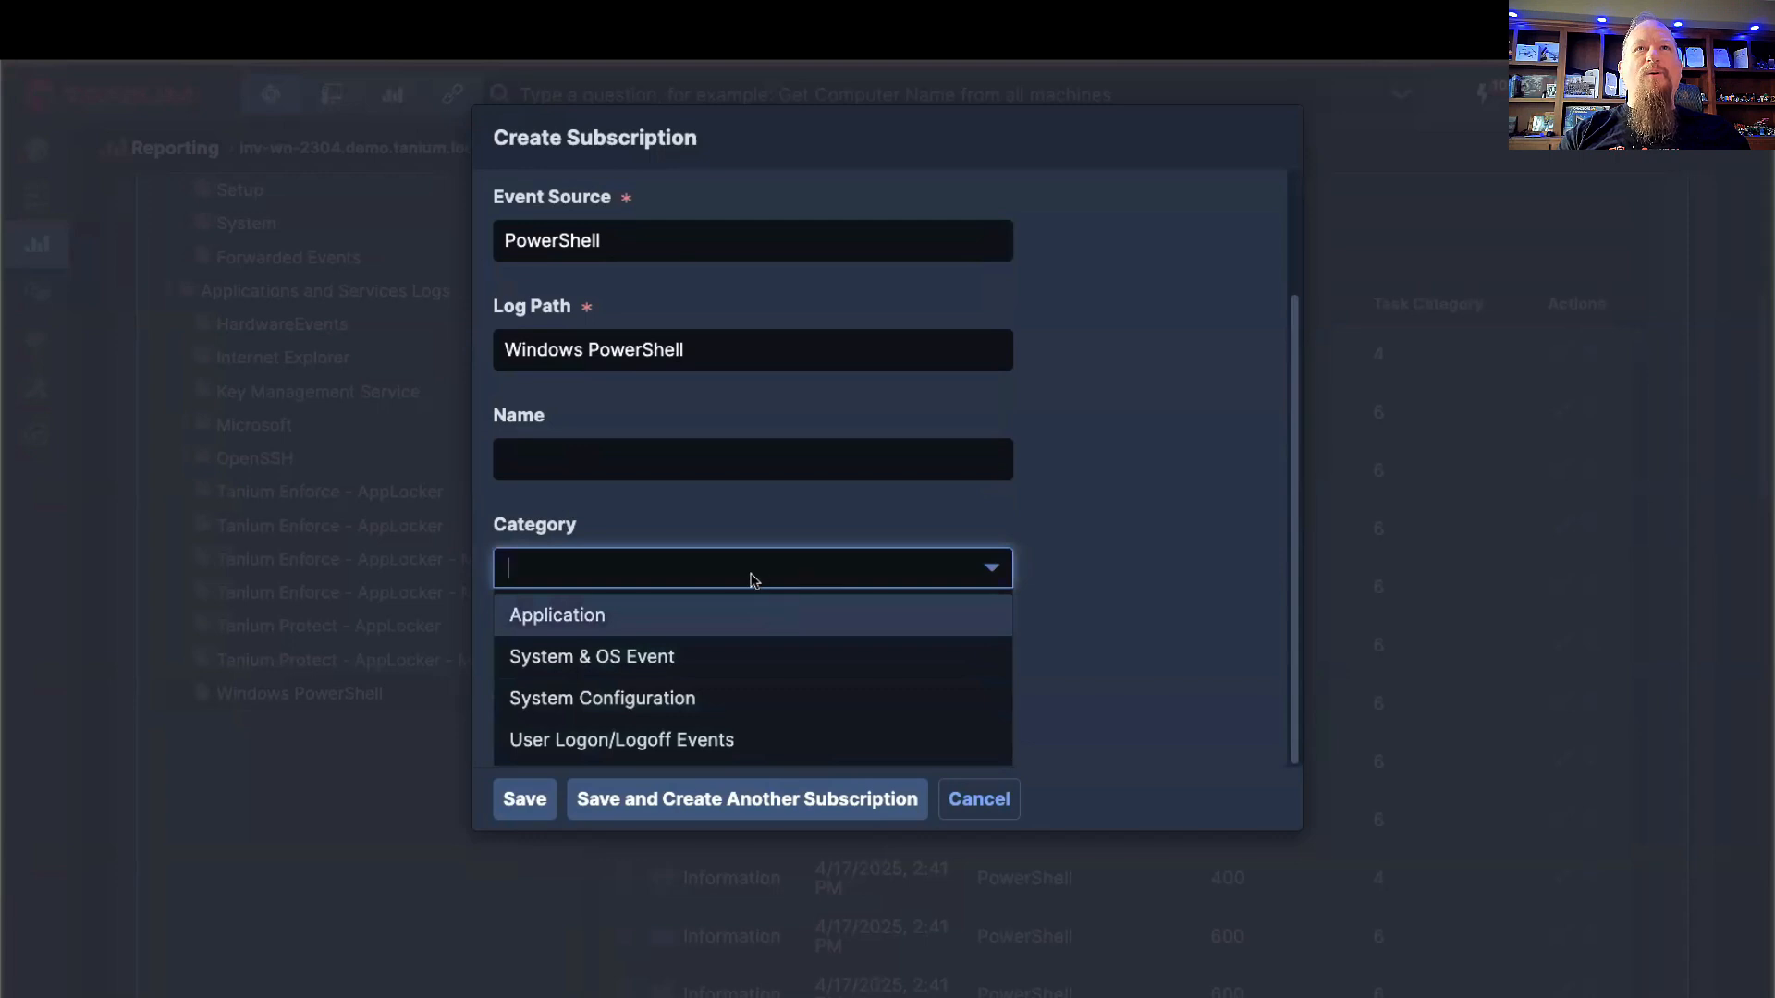
pyautogui.click(1151, 656)
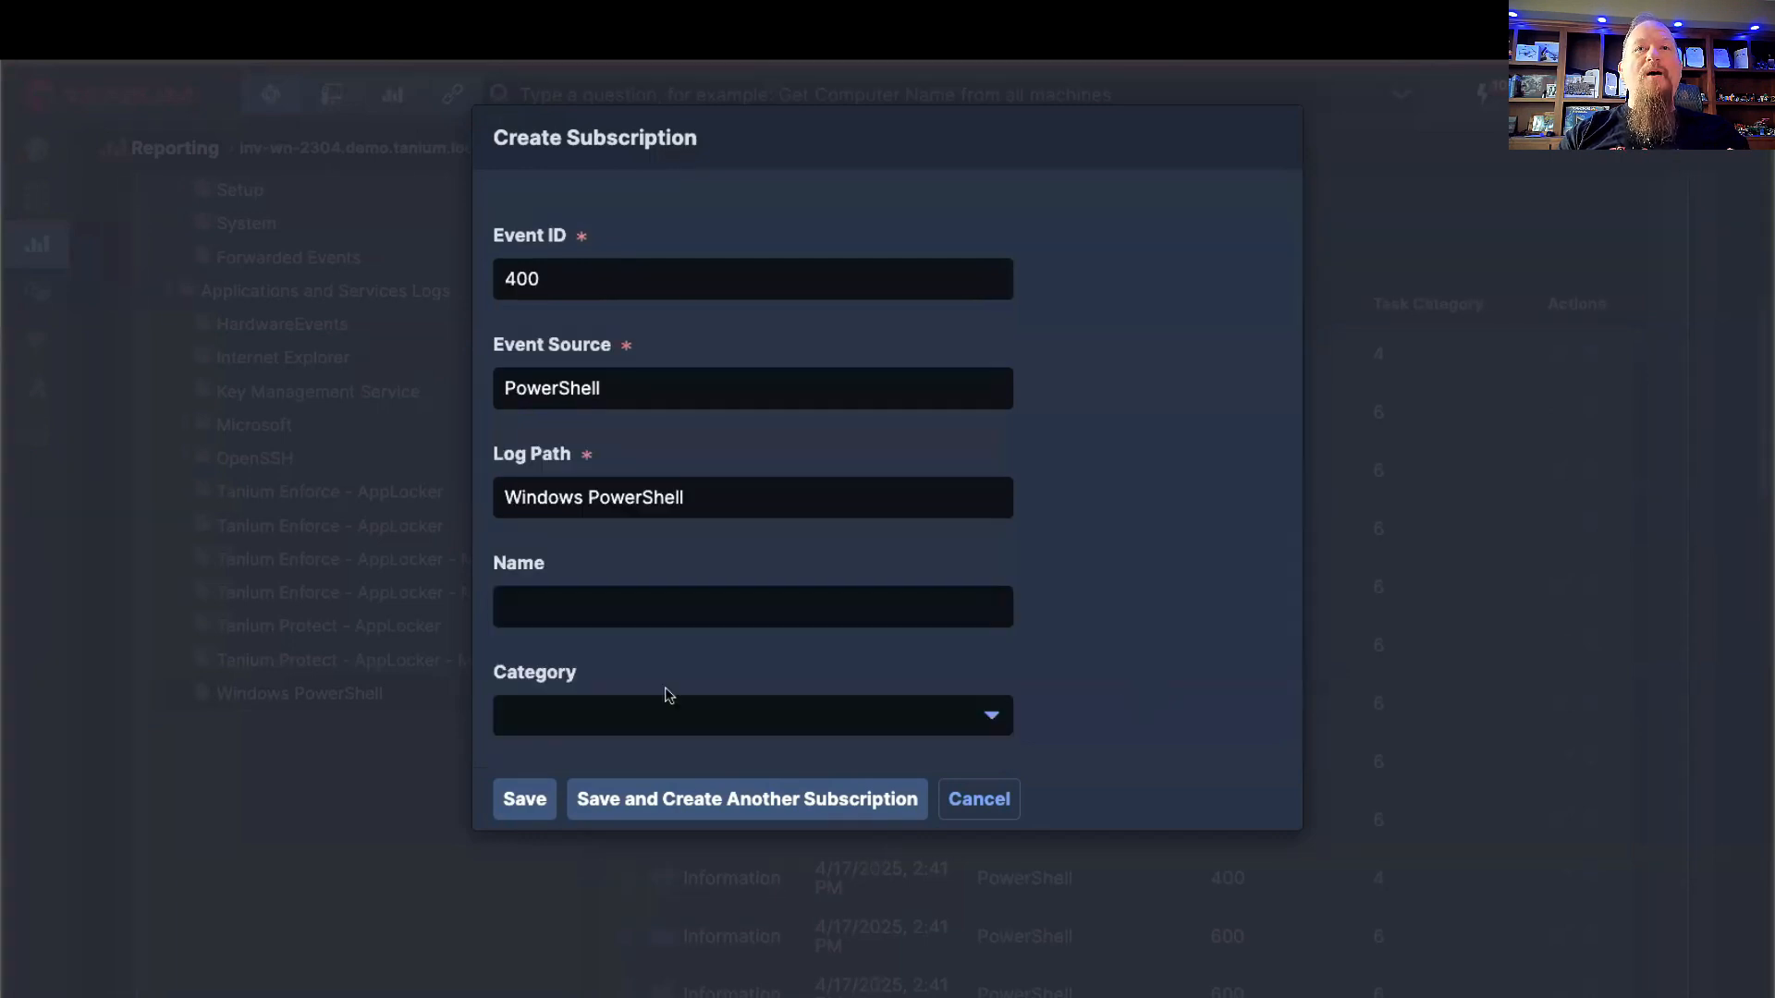
pyautogui.click(972, 801)
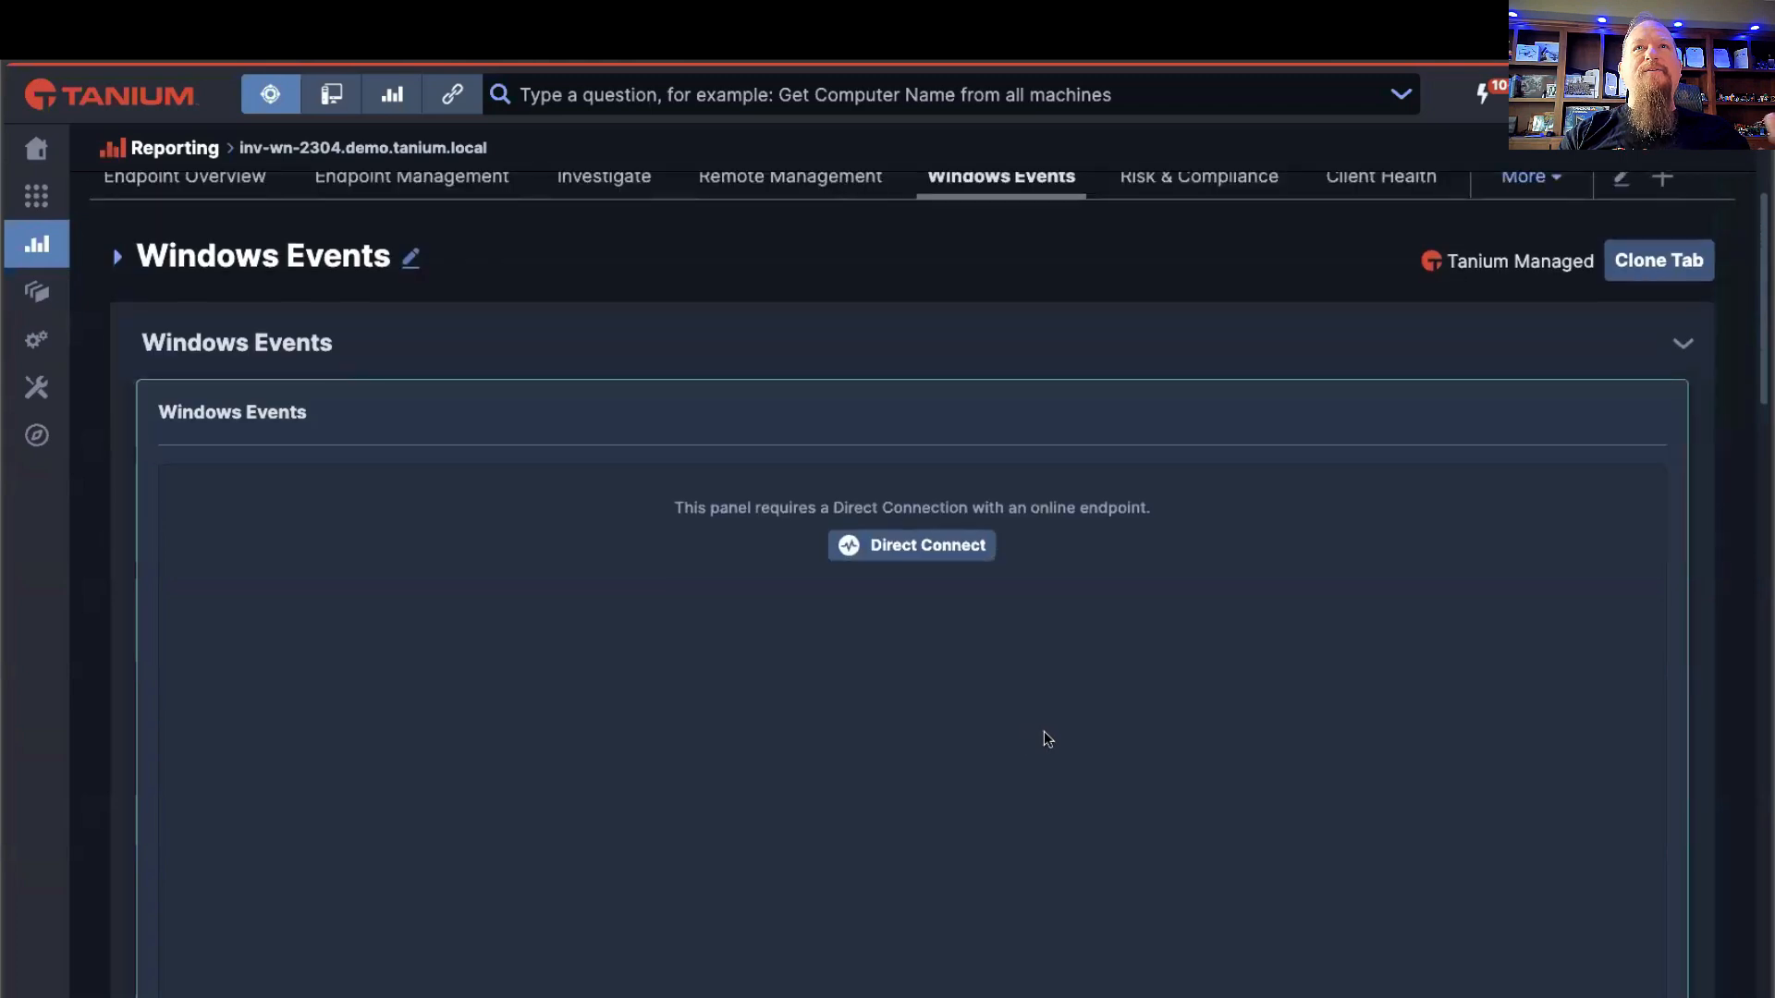
# Step: Re-establish the direct connection to the endpoint and go to the Windows Event Log Subscriptions list
pyautogui.scroll(2, 1045, 730)
pyautogui.click(858, 701)
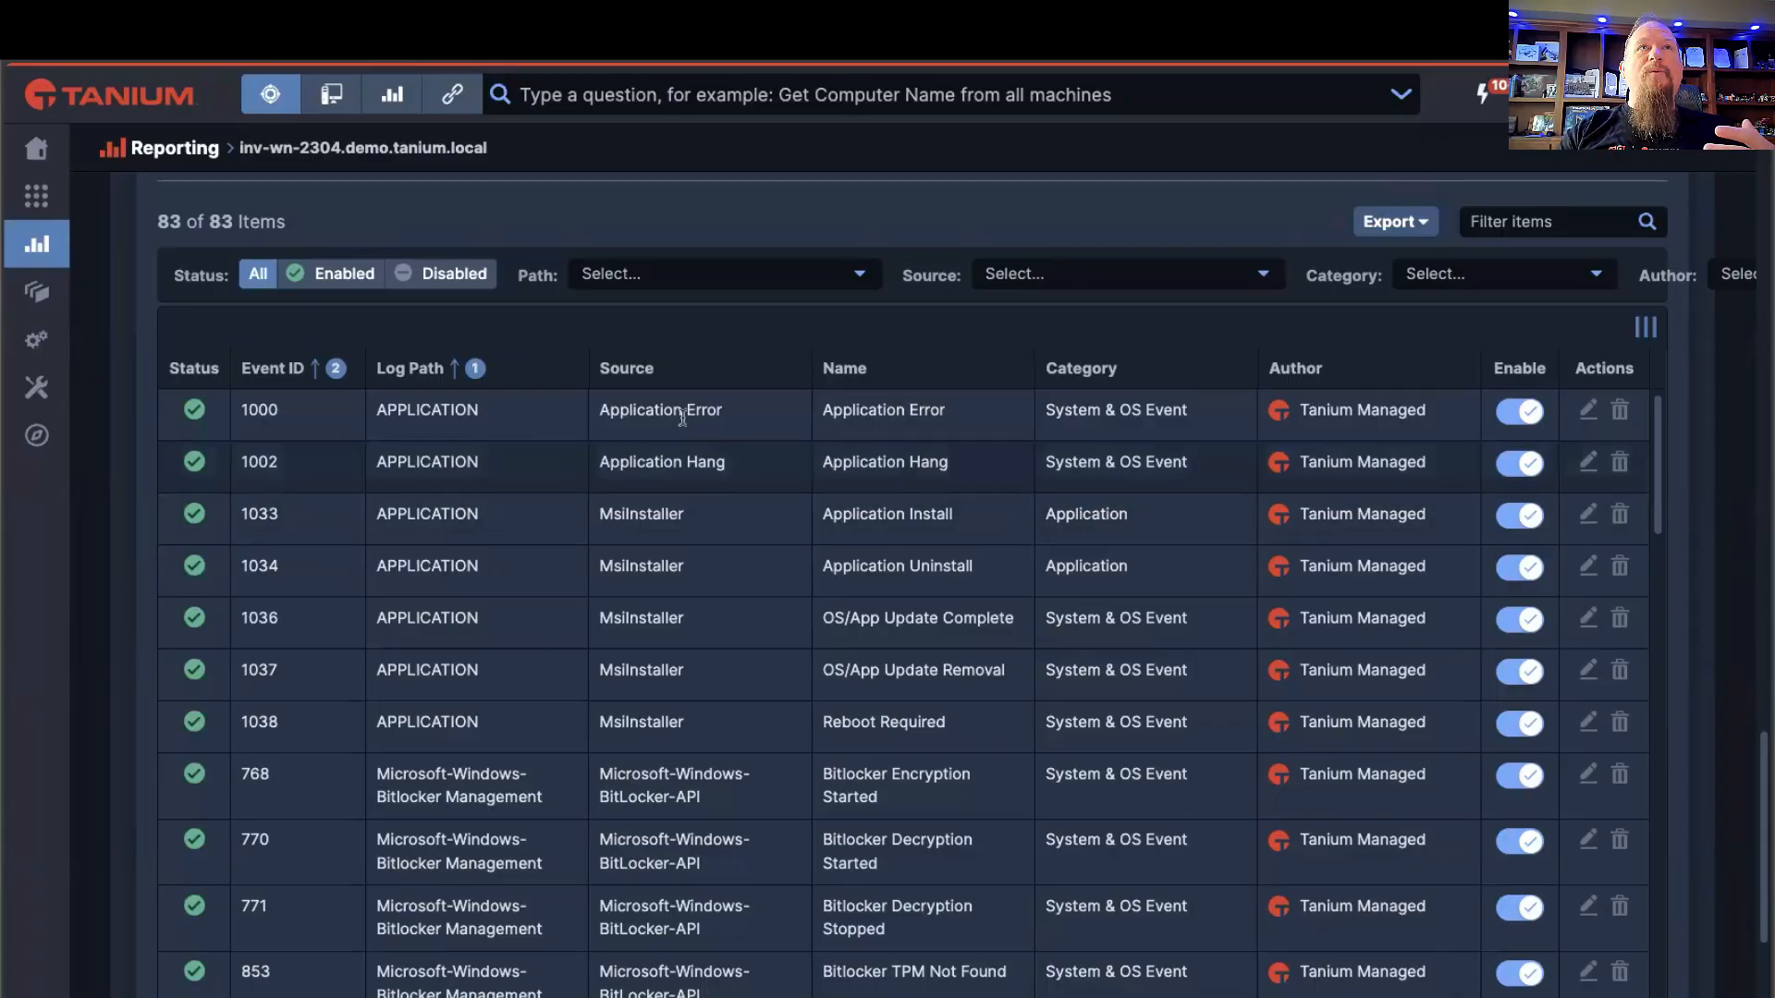
pyautogui.scroll(1, 678, 408)
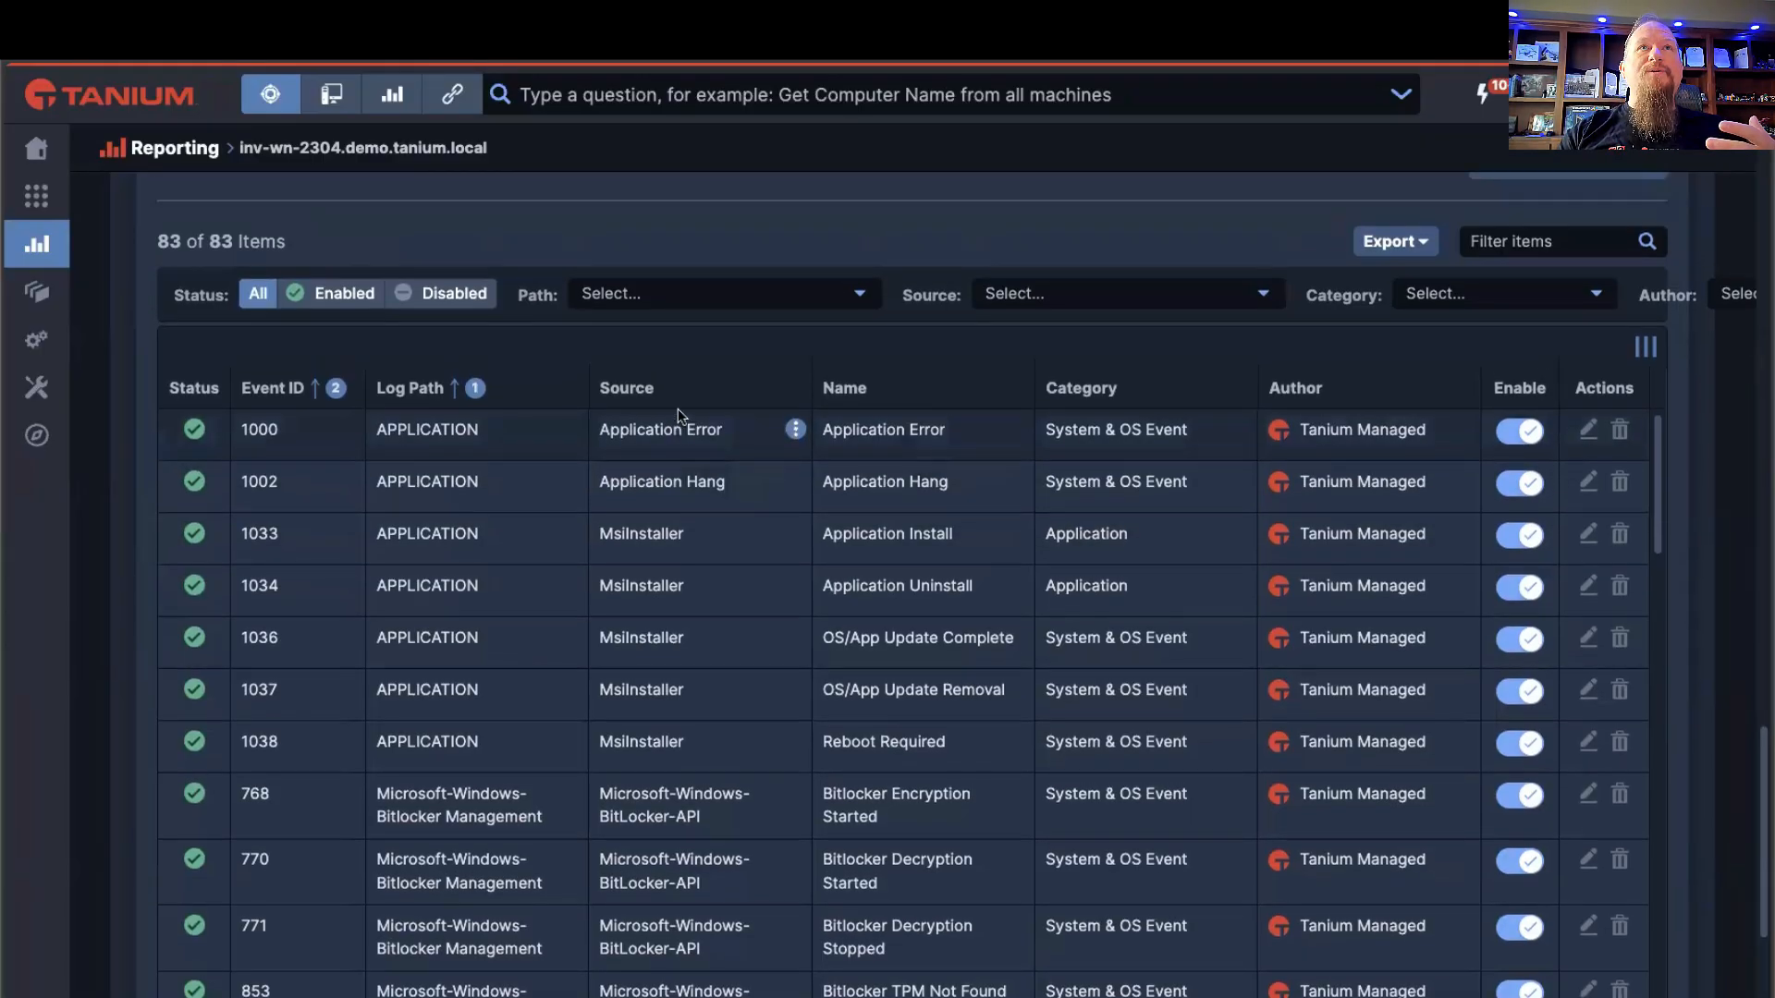
pyautogui.scroll(2, 679, 409)
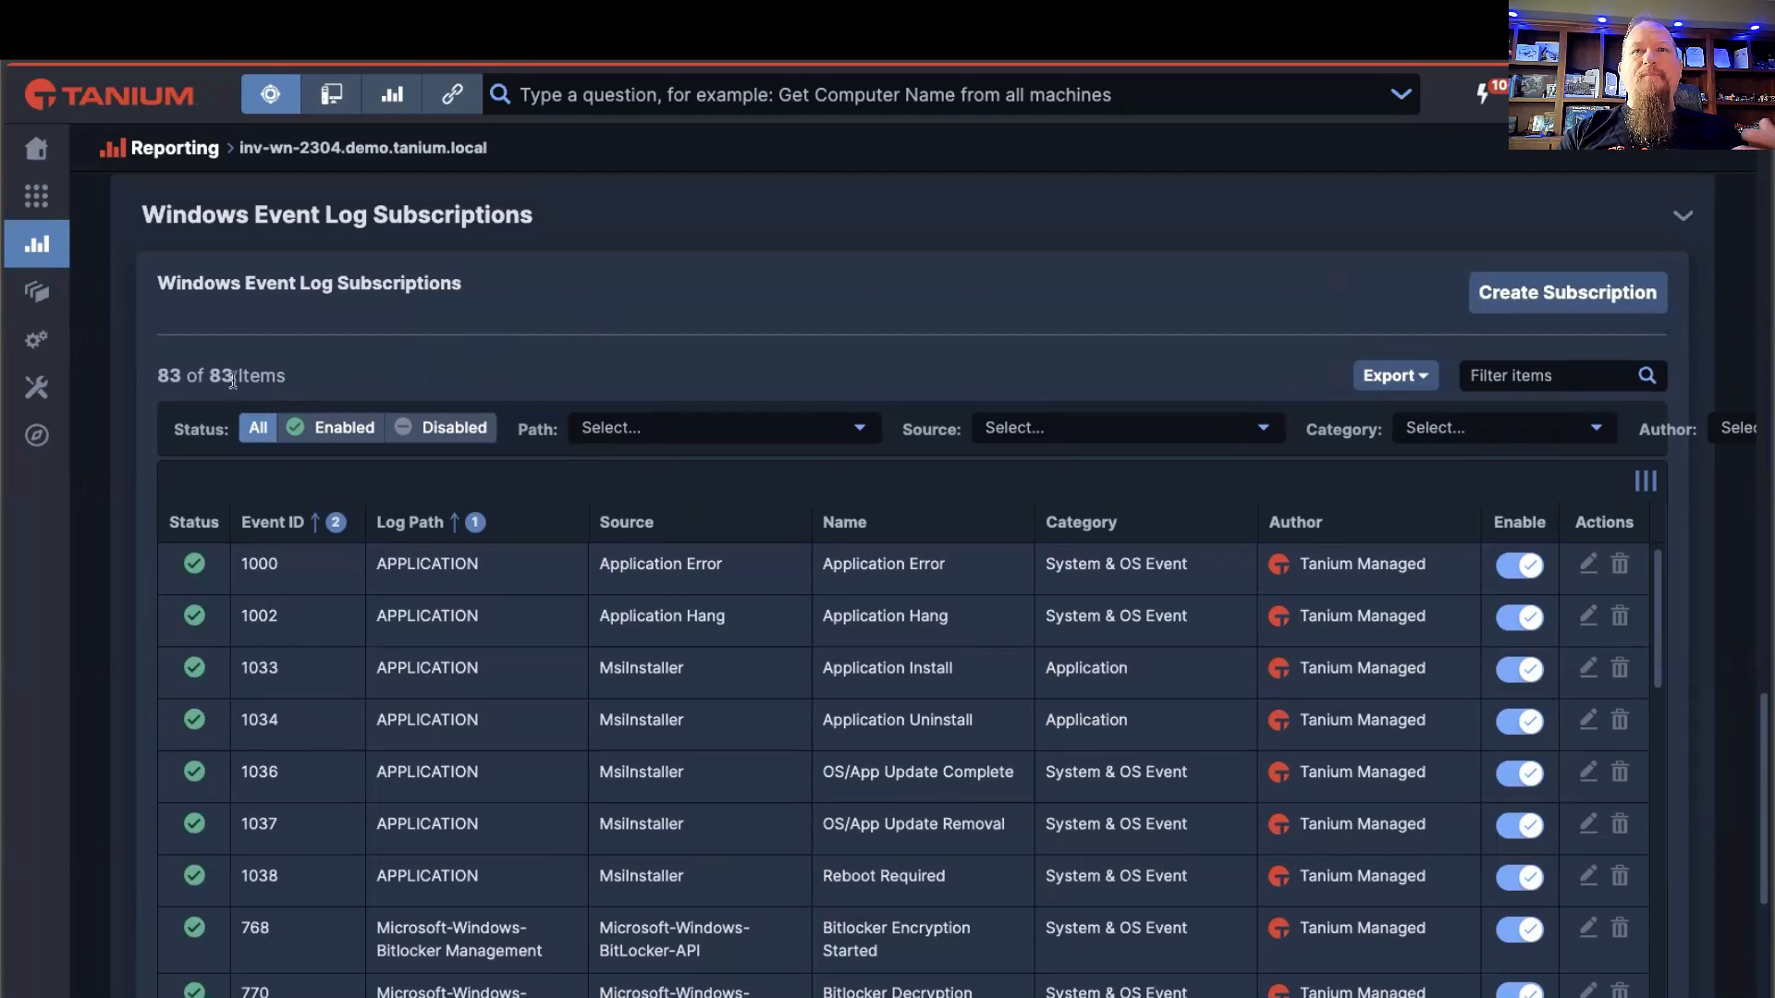
# Step: Look through the application, Bitlocker and certificate entries in the Windows Event Log Subscriptions list
pyautogui.scroll(-1, 605, 292)
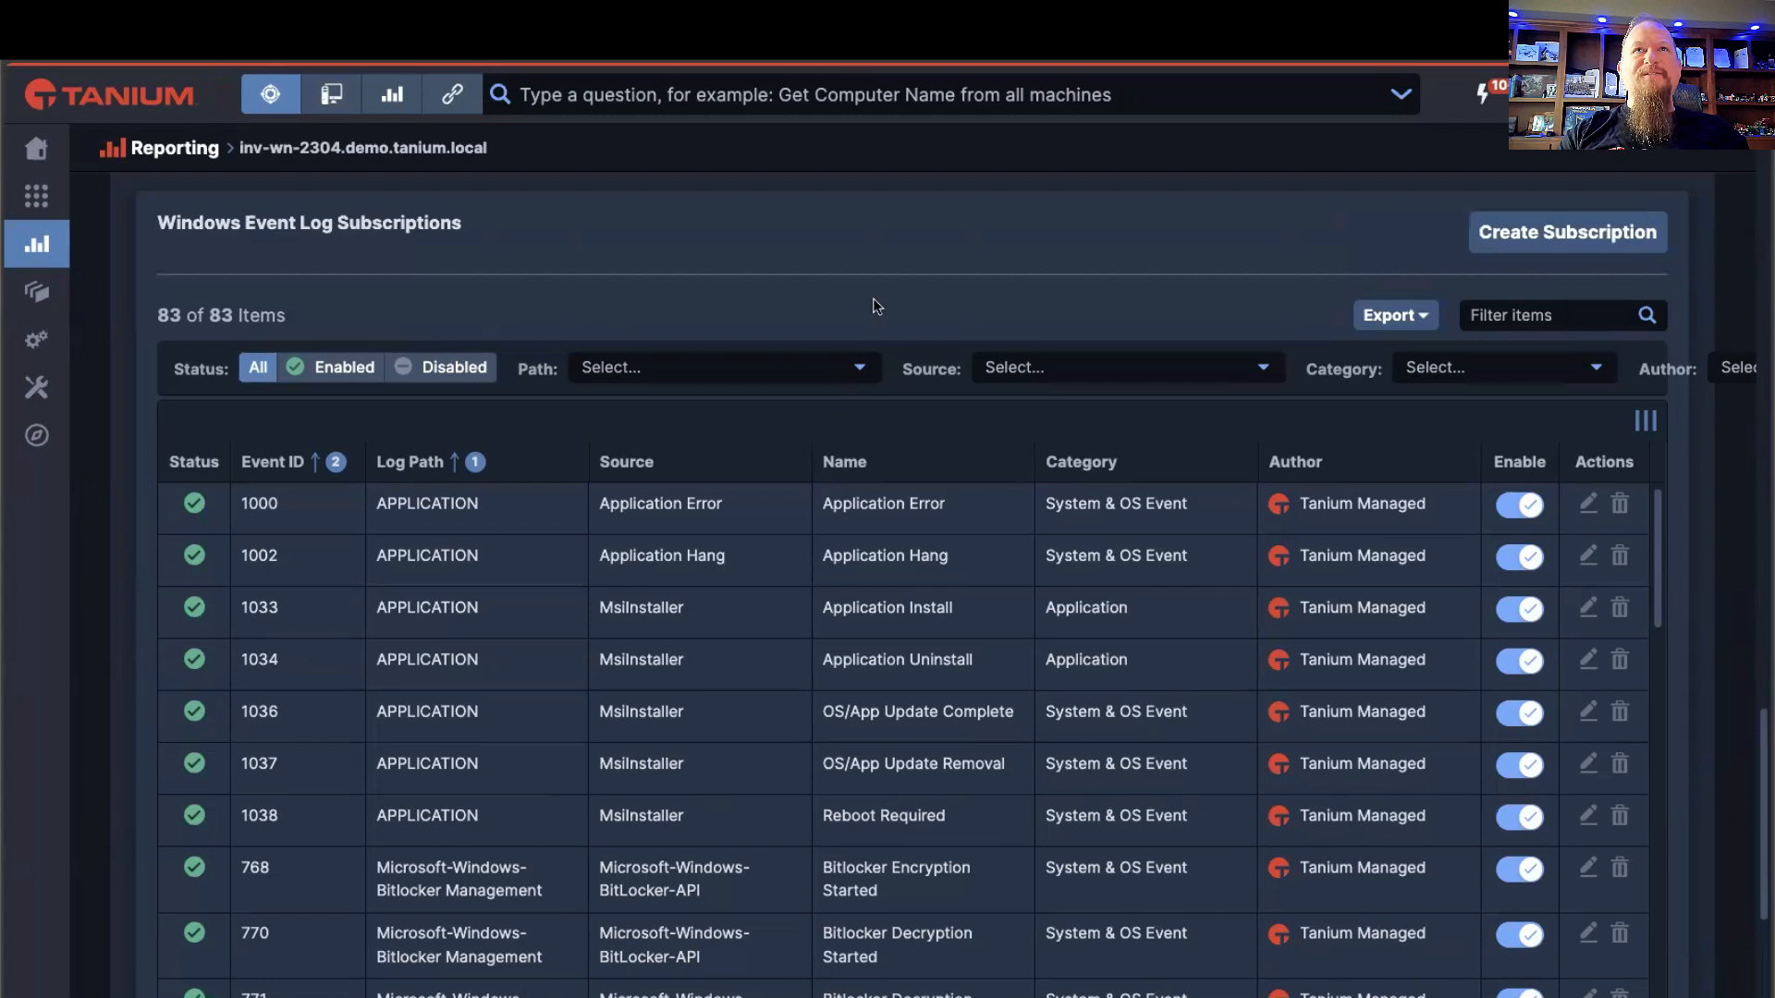
pyautogui.scroll(-1, 872, 298)
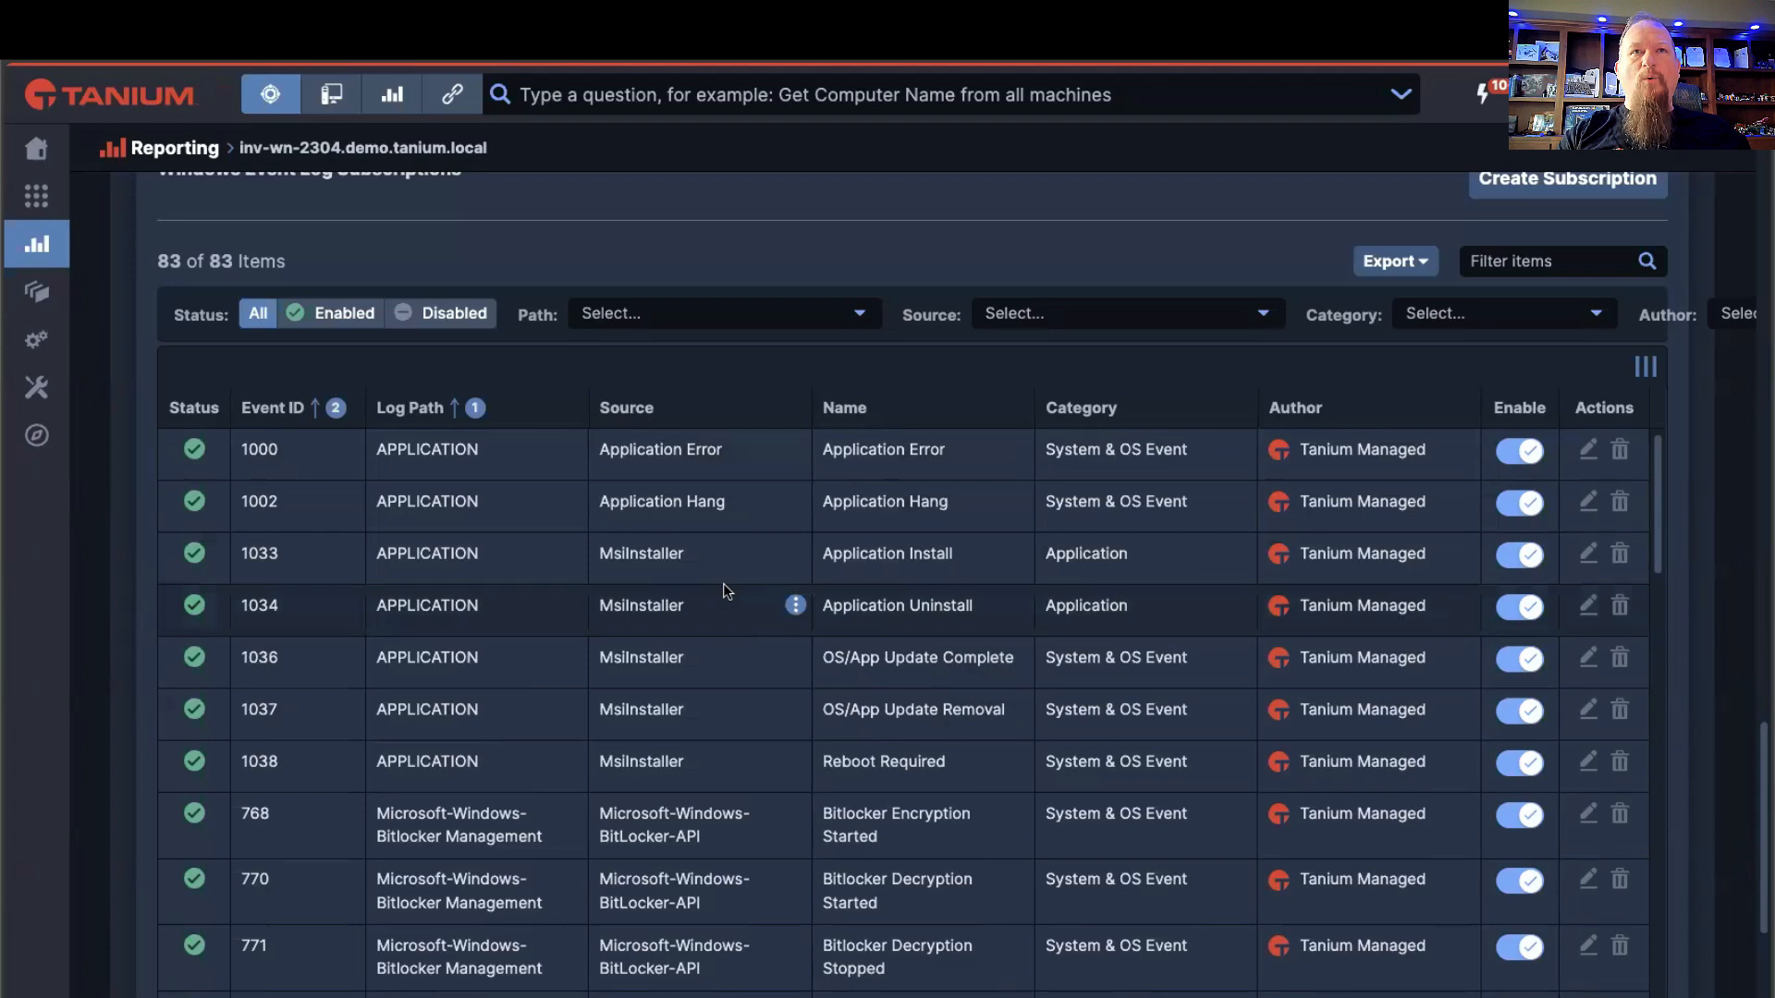
pyautogui.scroll(-1, 702, 596)
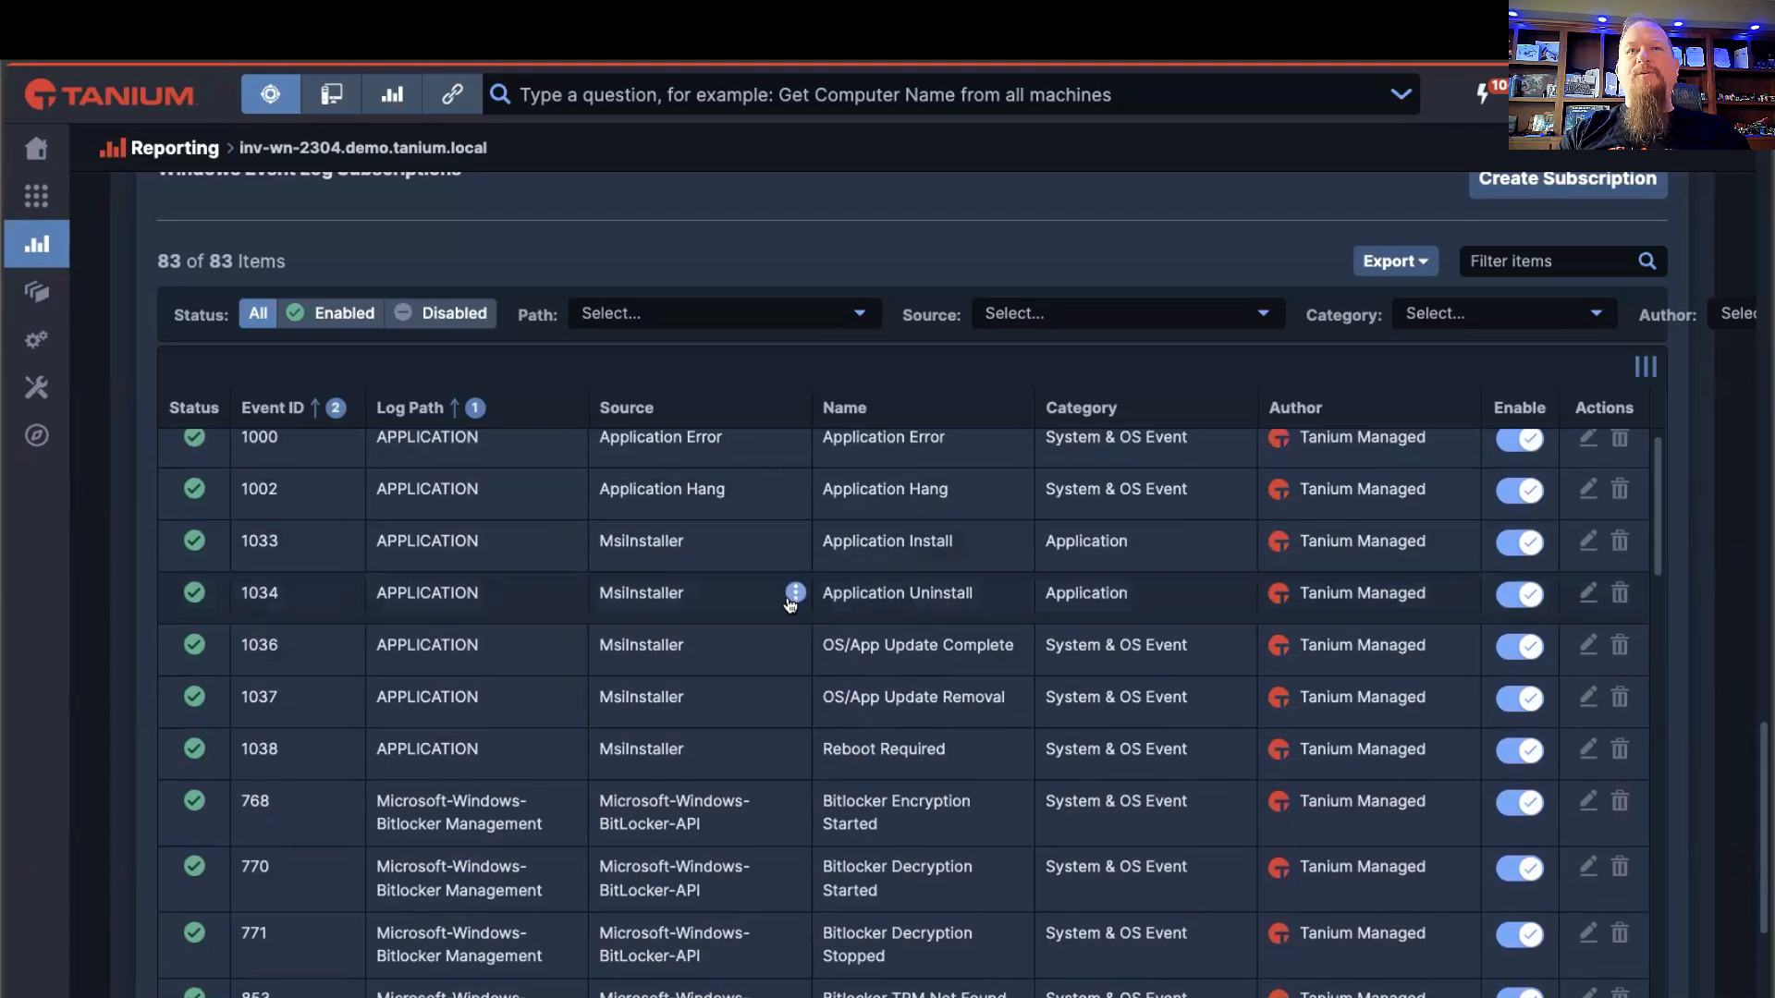
pyautogui.scroll(-1, 675, 648)
pyautogui.scroll(-2, 676, 648)
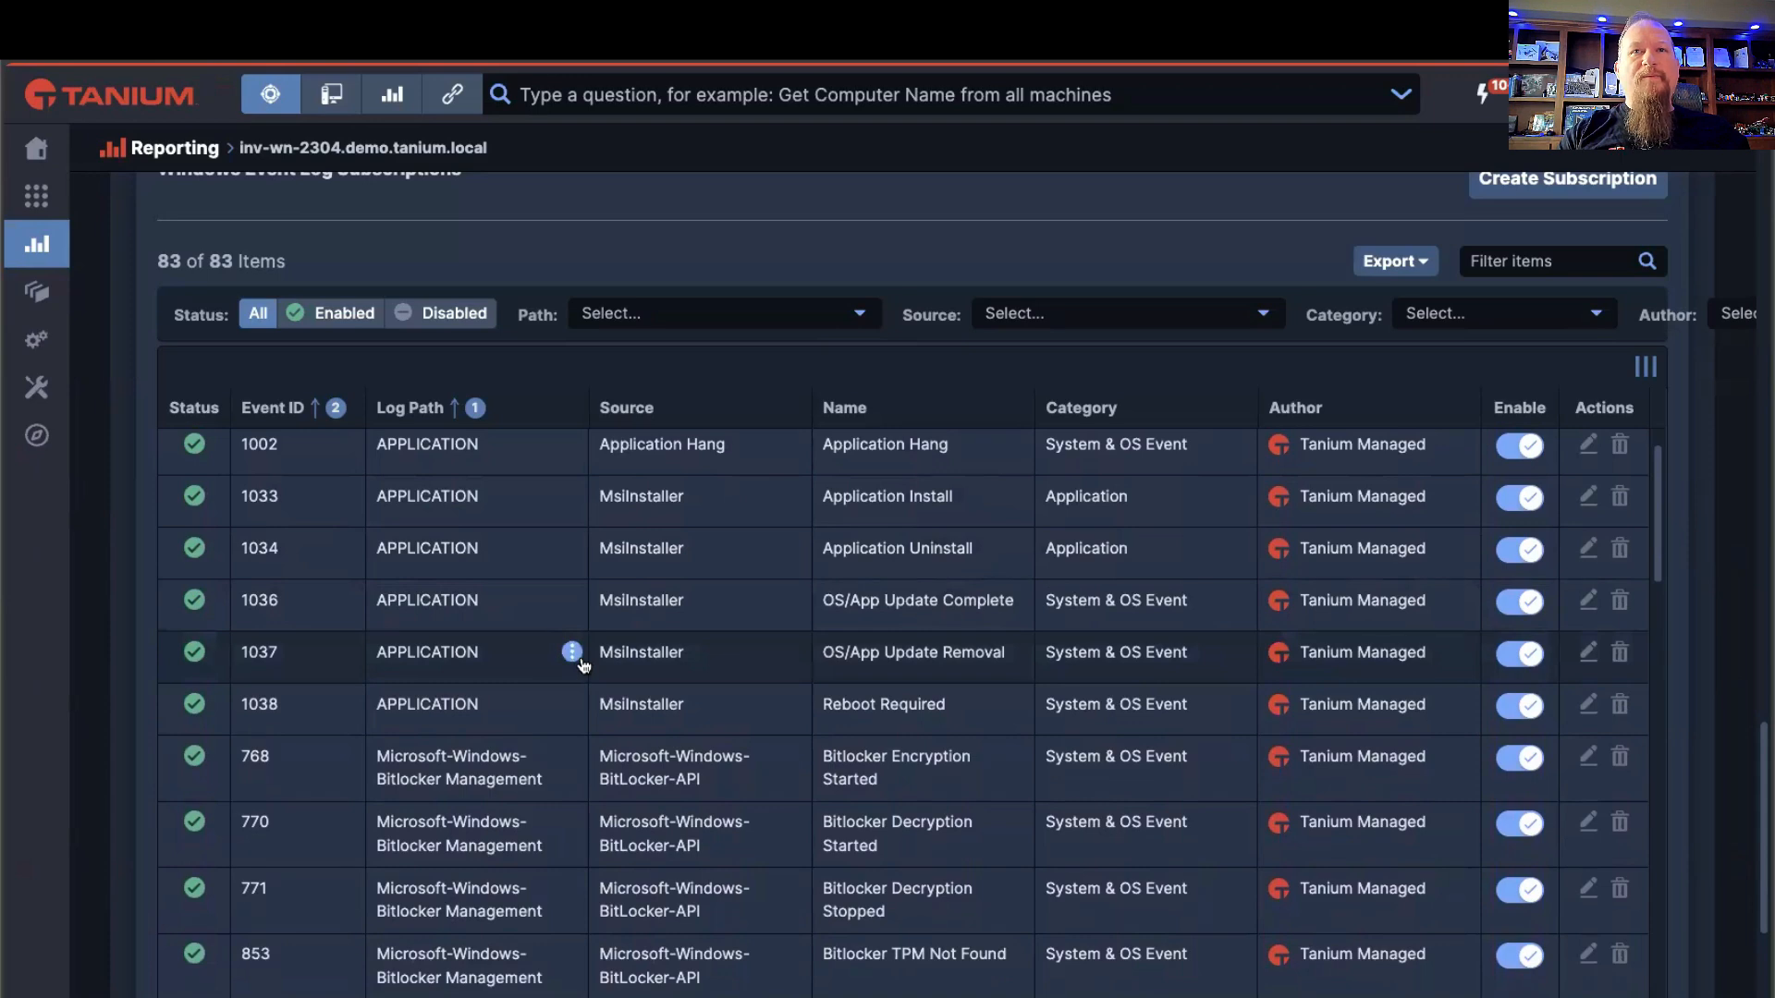
pyautogui.scroll(-1, 582, 661)
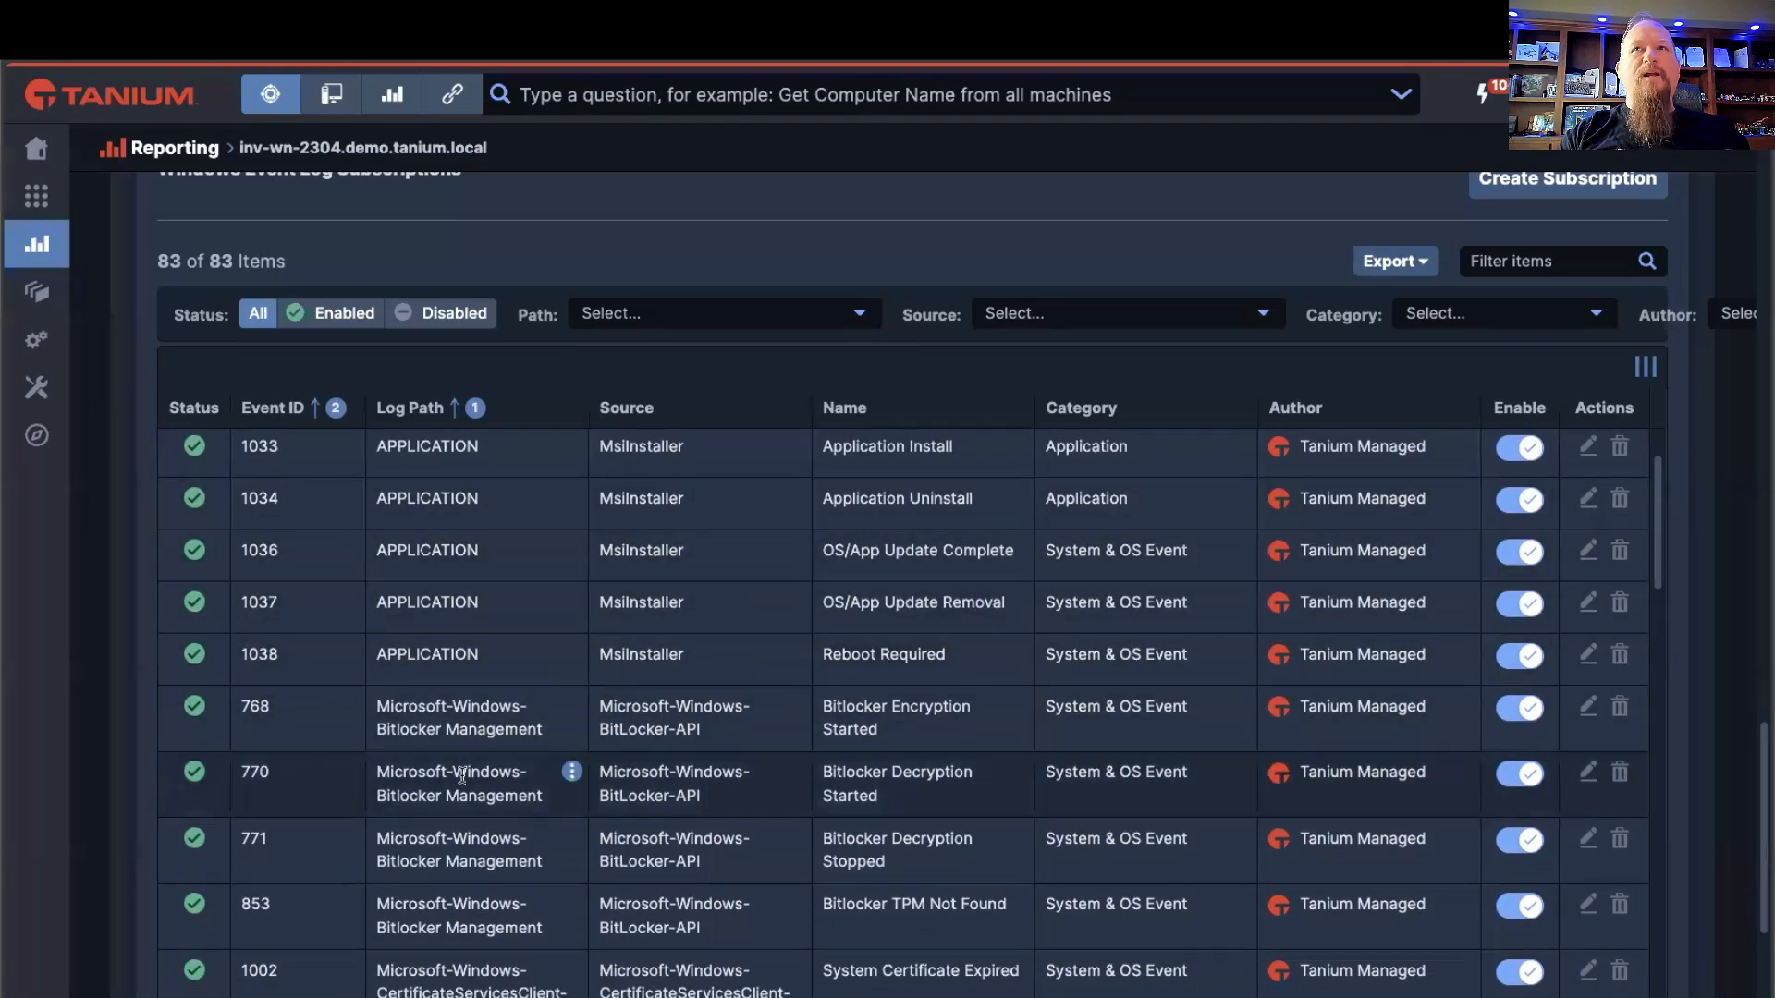
pyautogui.scroll(-4, 563, 672)
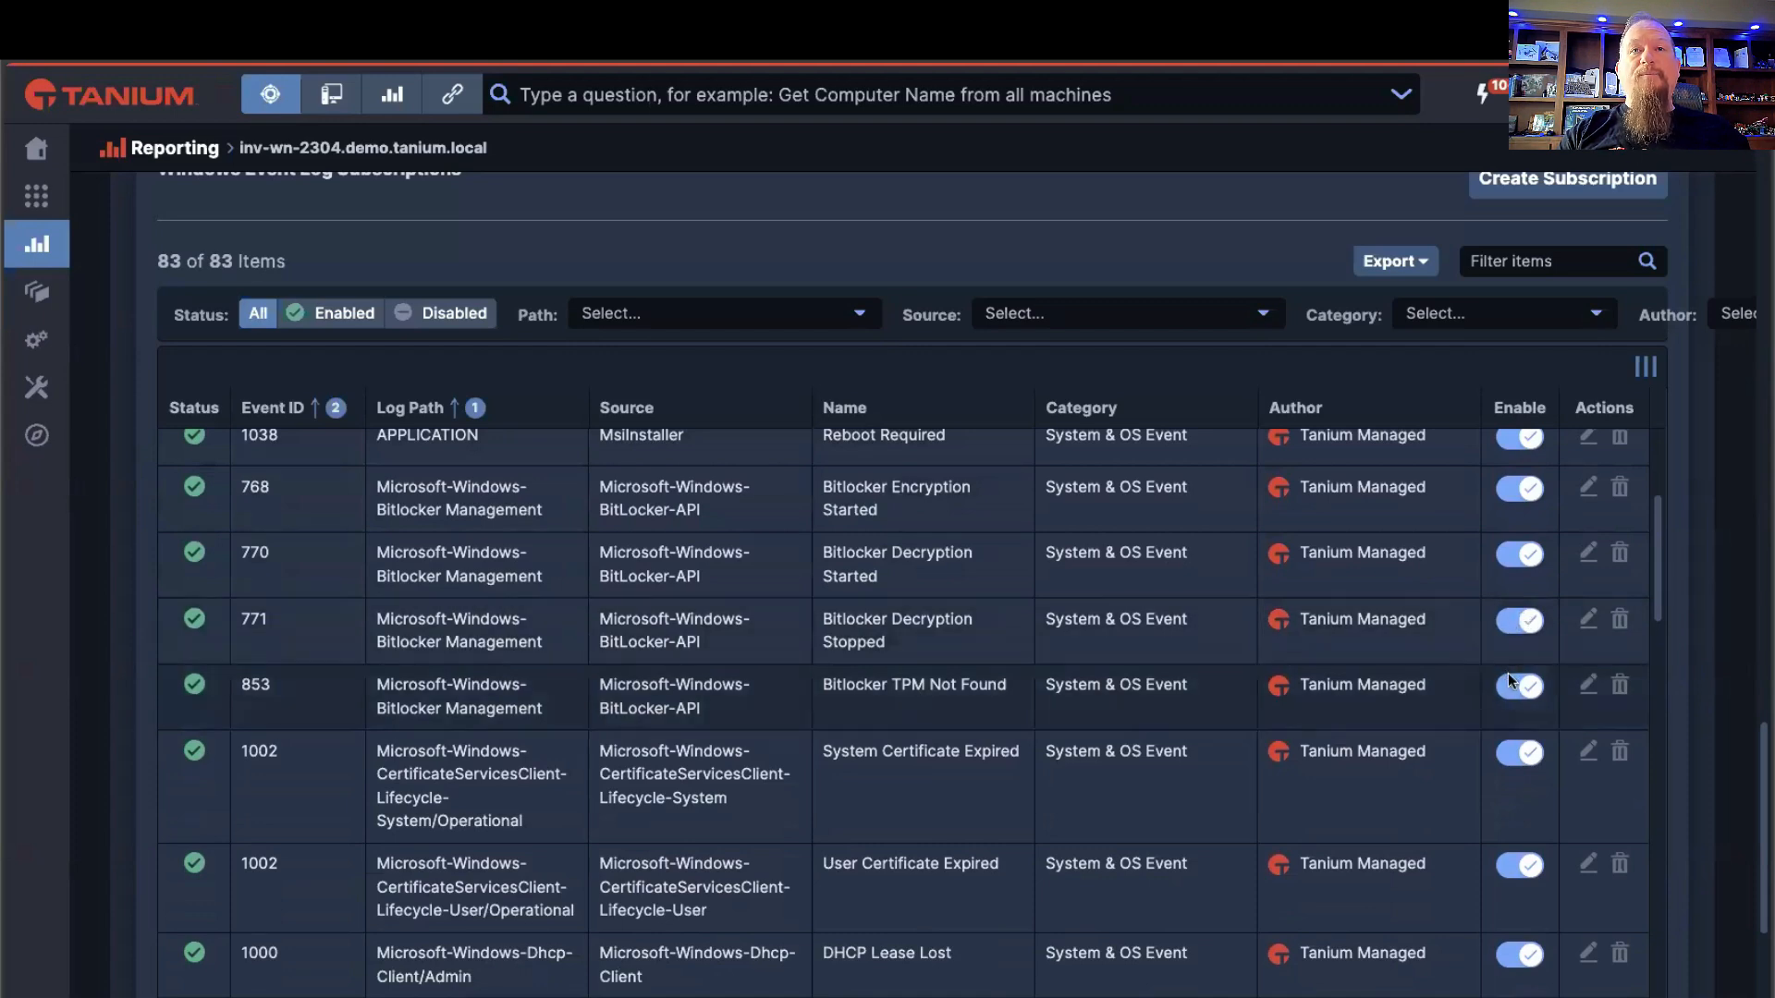
# Step: Disable the Bitlocker TPM Not Found subscription (event ID 853) and enable it again
pyautogui.scroll(-1, 1508, 677)
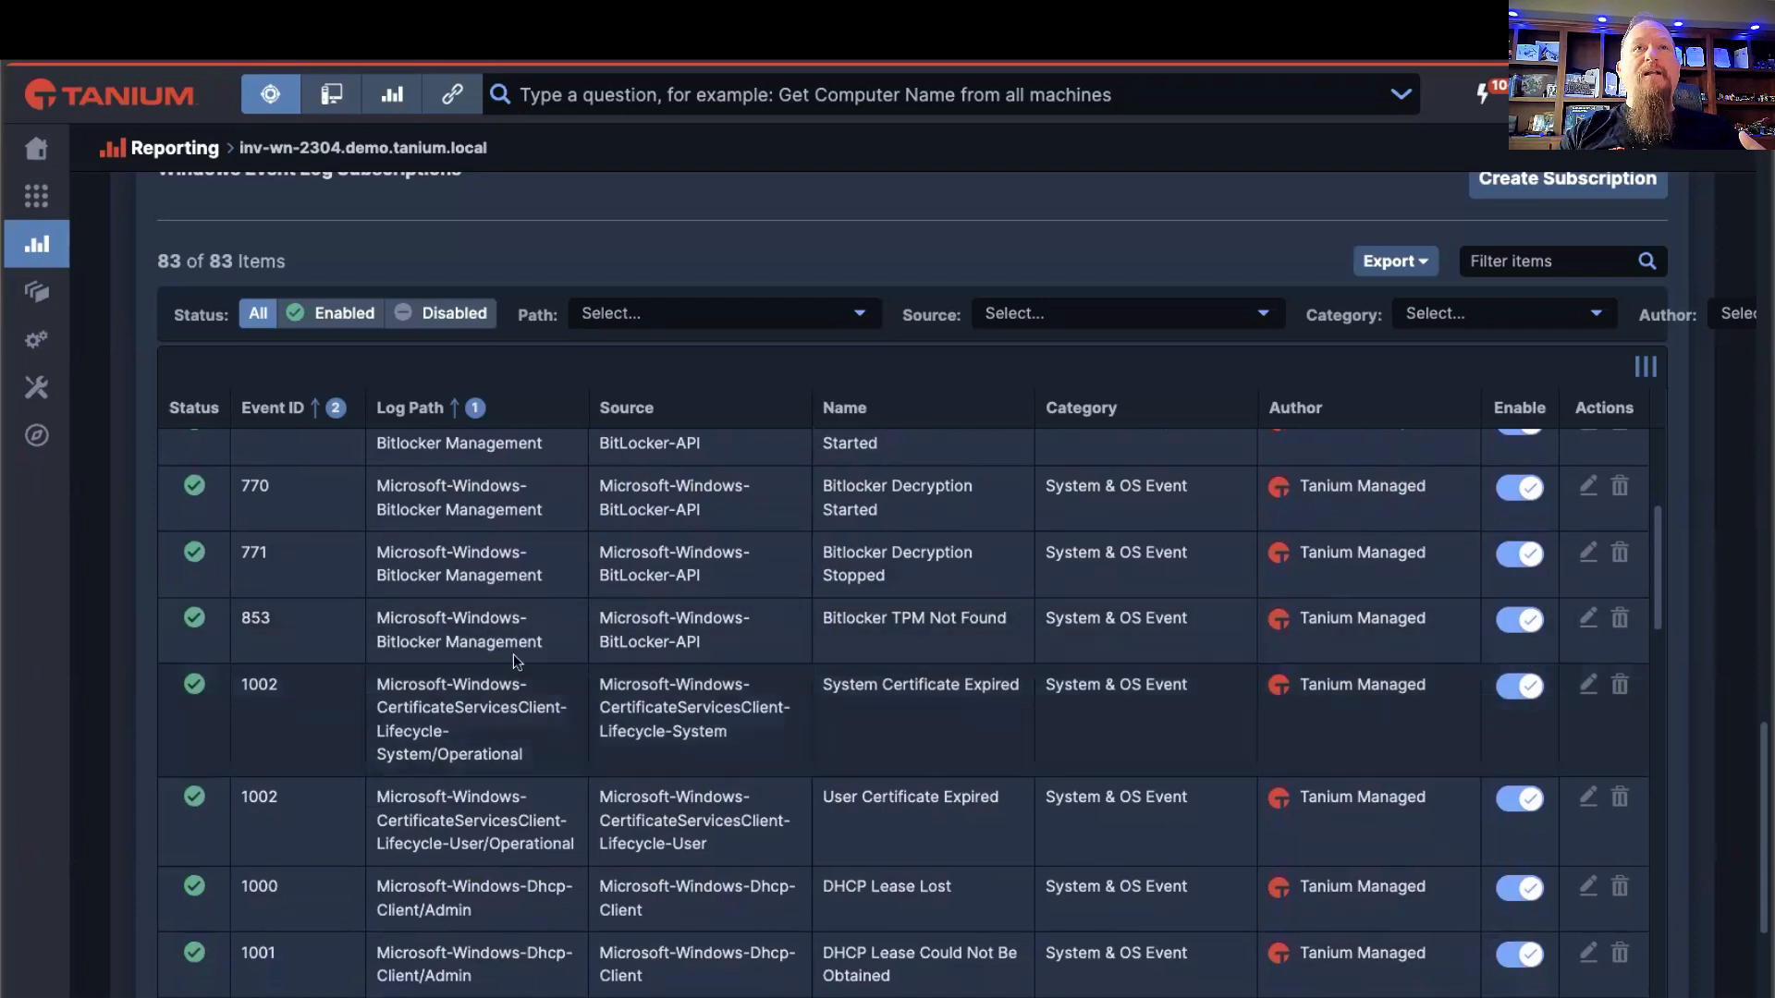
pyautogui.click(1523, 622)
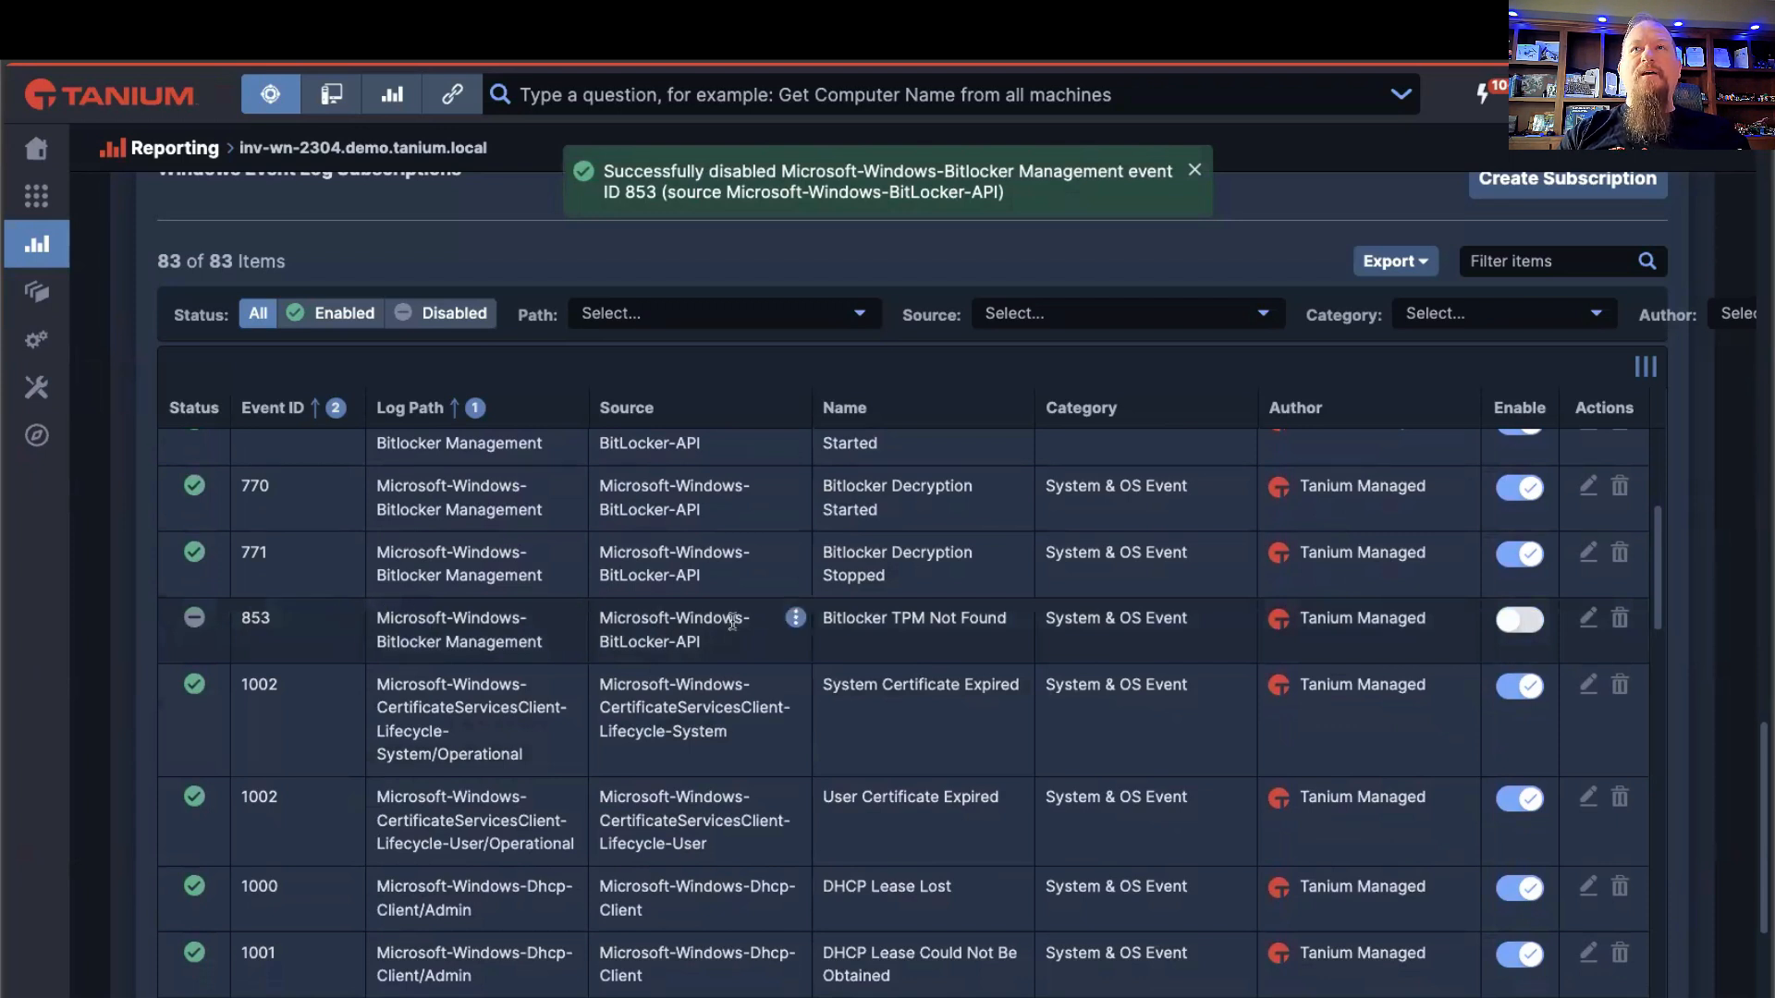
pyautogui.scroll(-1, 734, 624)
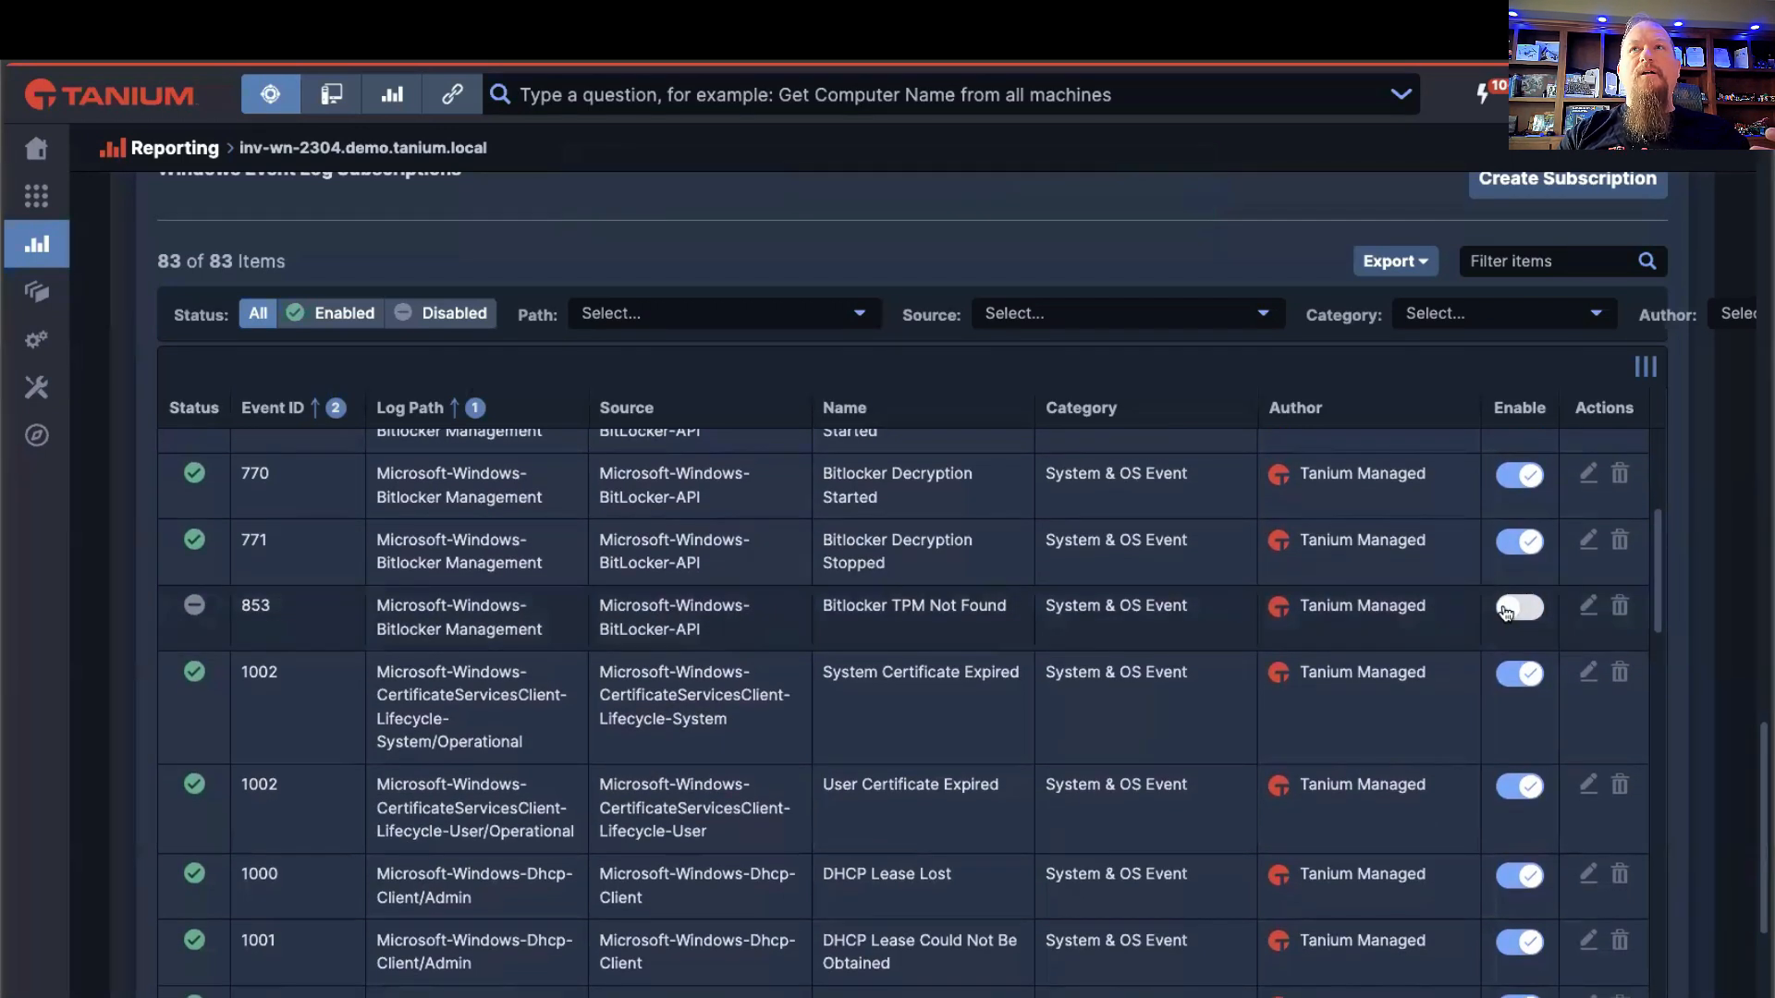
pyautogui.click(1509, 610)
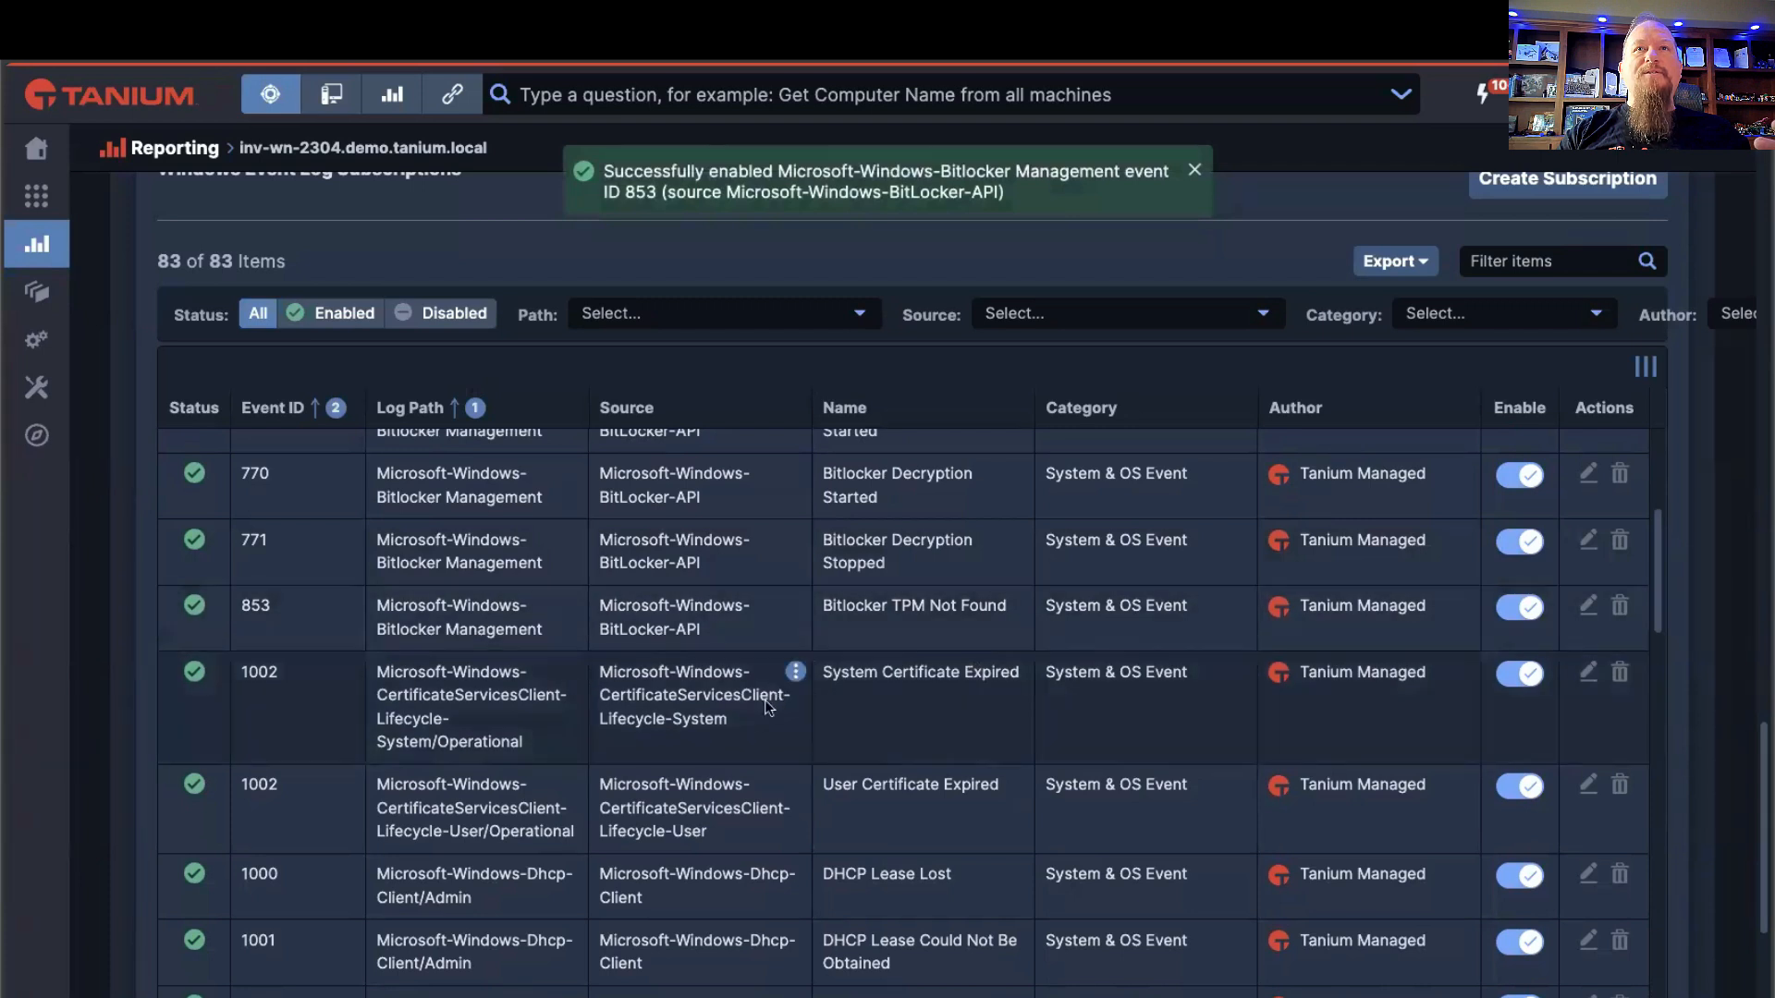
# Step: Look through the DHCP, network profile and print service subscriptions further down the list
pyautogui.scroll(-1, 766, 708)
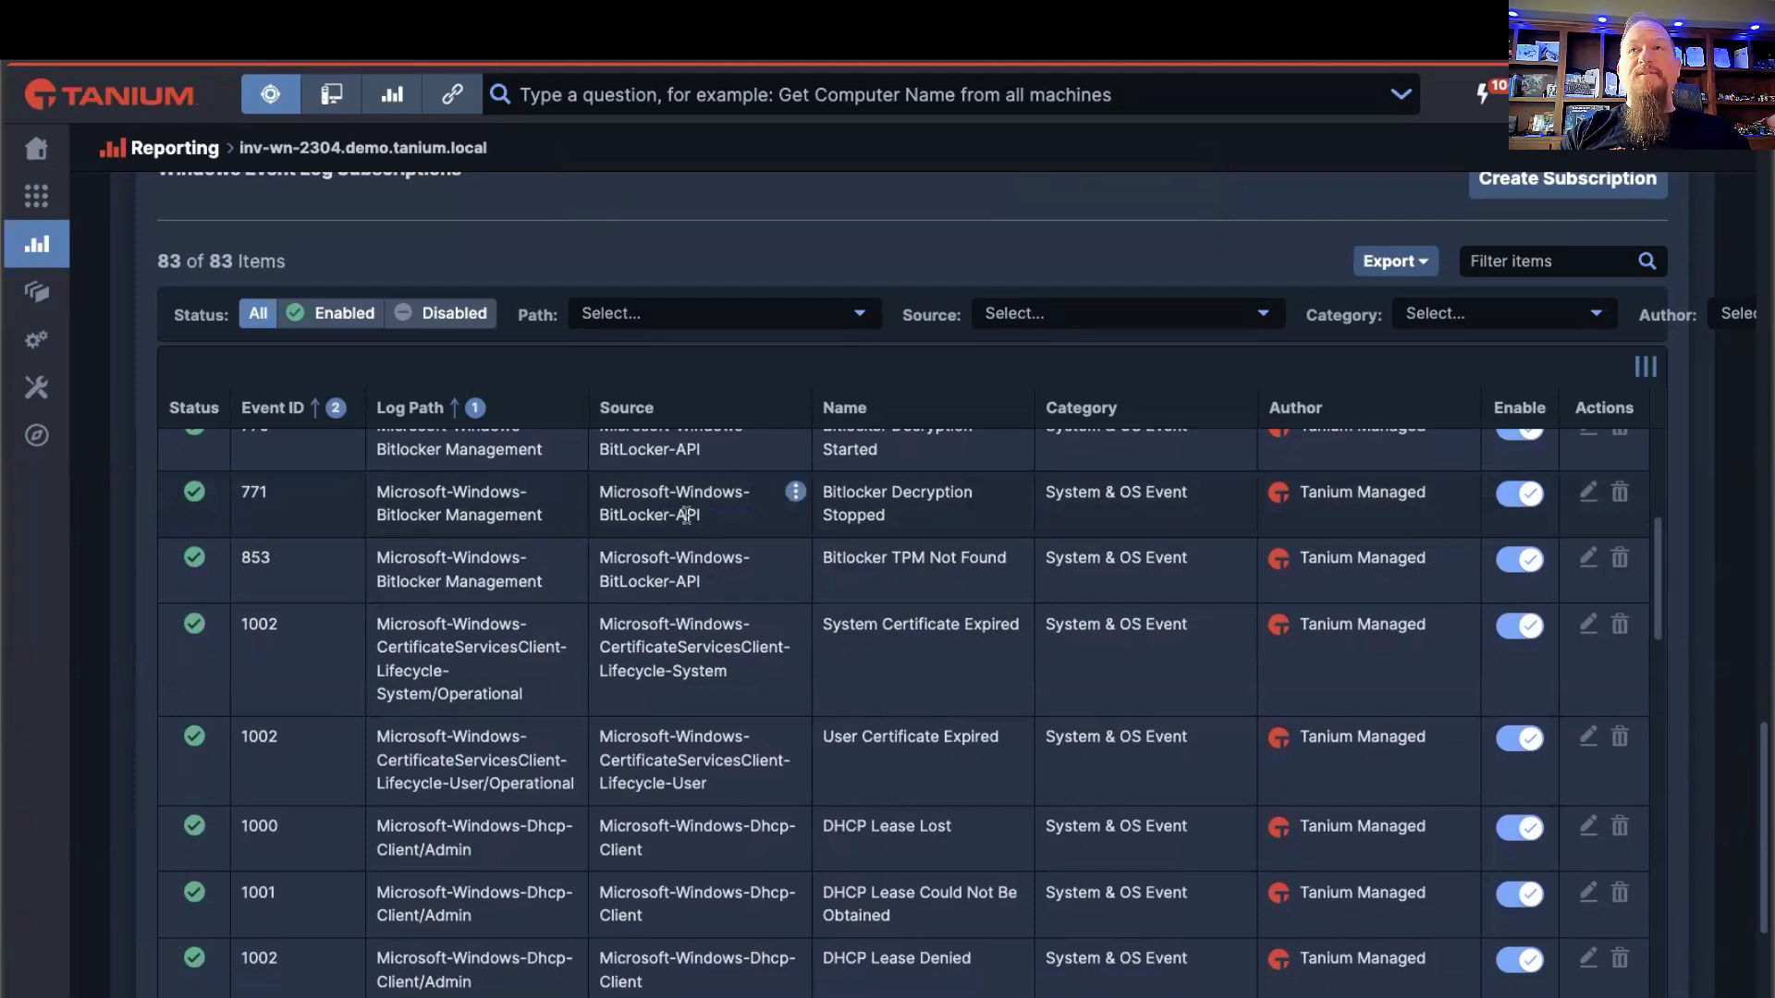
pyautogui.scroll(1, 689, 564)
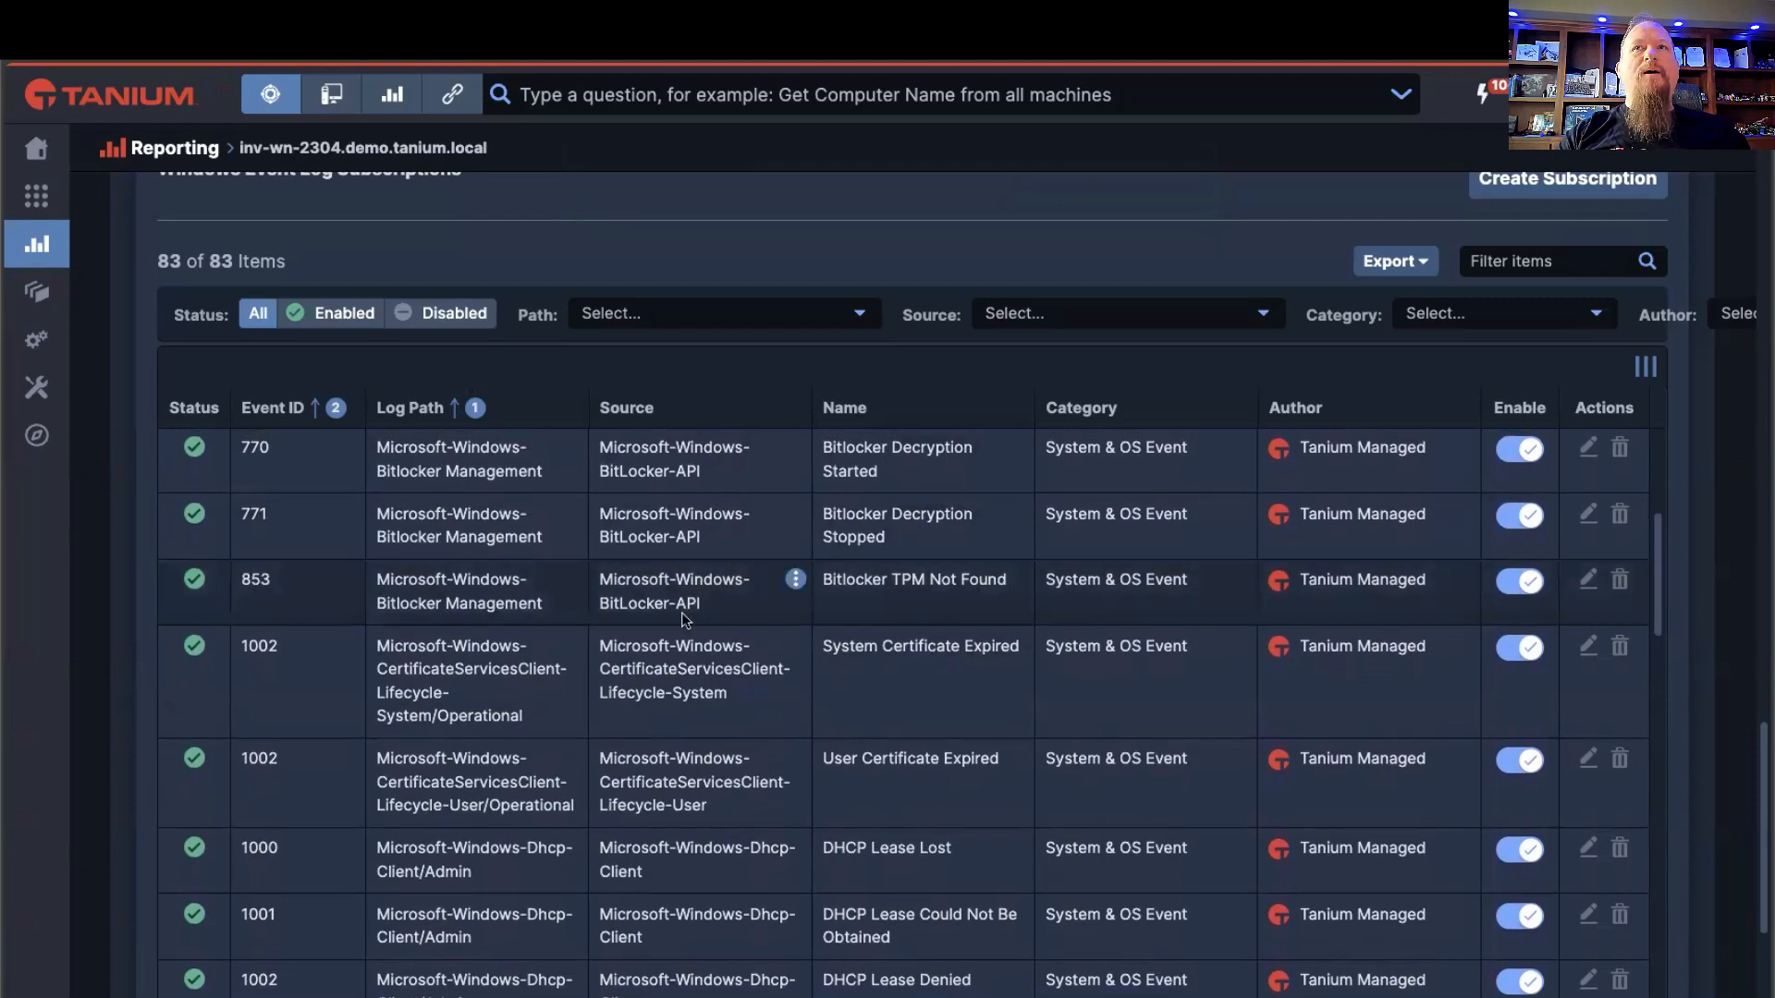
pyautogui.scroll(-2, 680, 613)
pyautogui.scroll(-1, 686, 630)
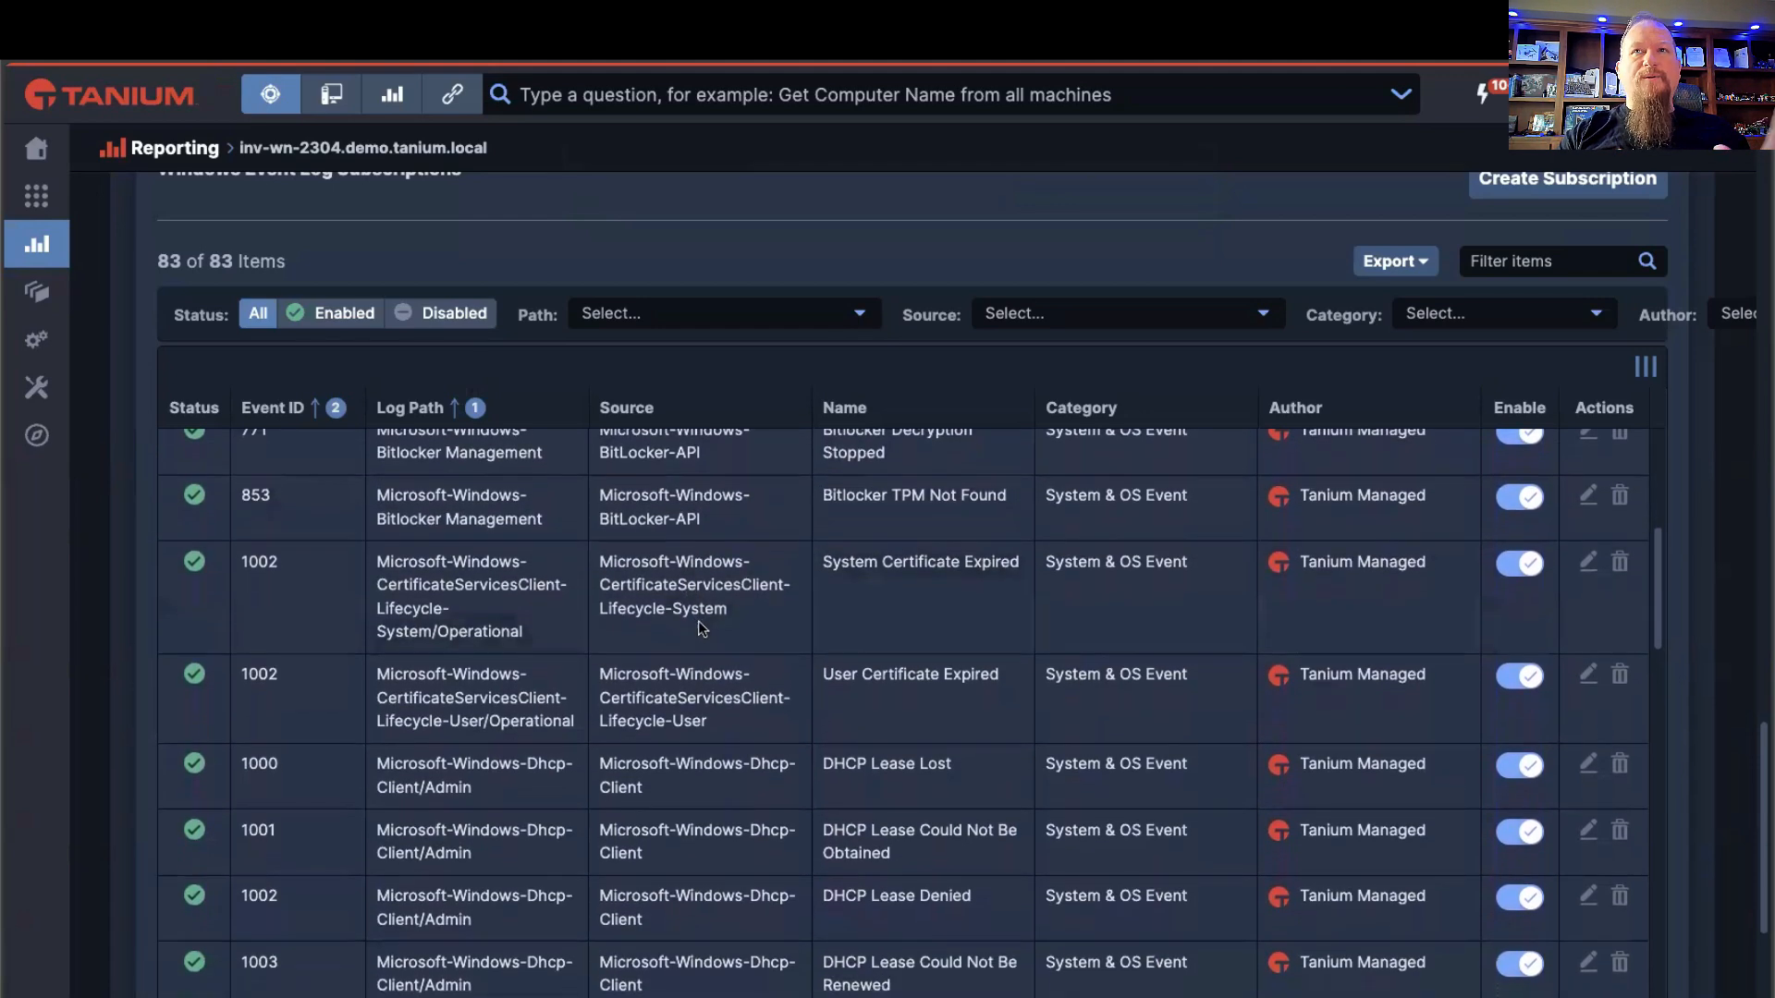
pyautogui.scroll(-4, 712, 657)
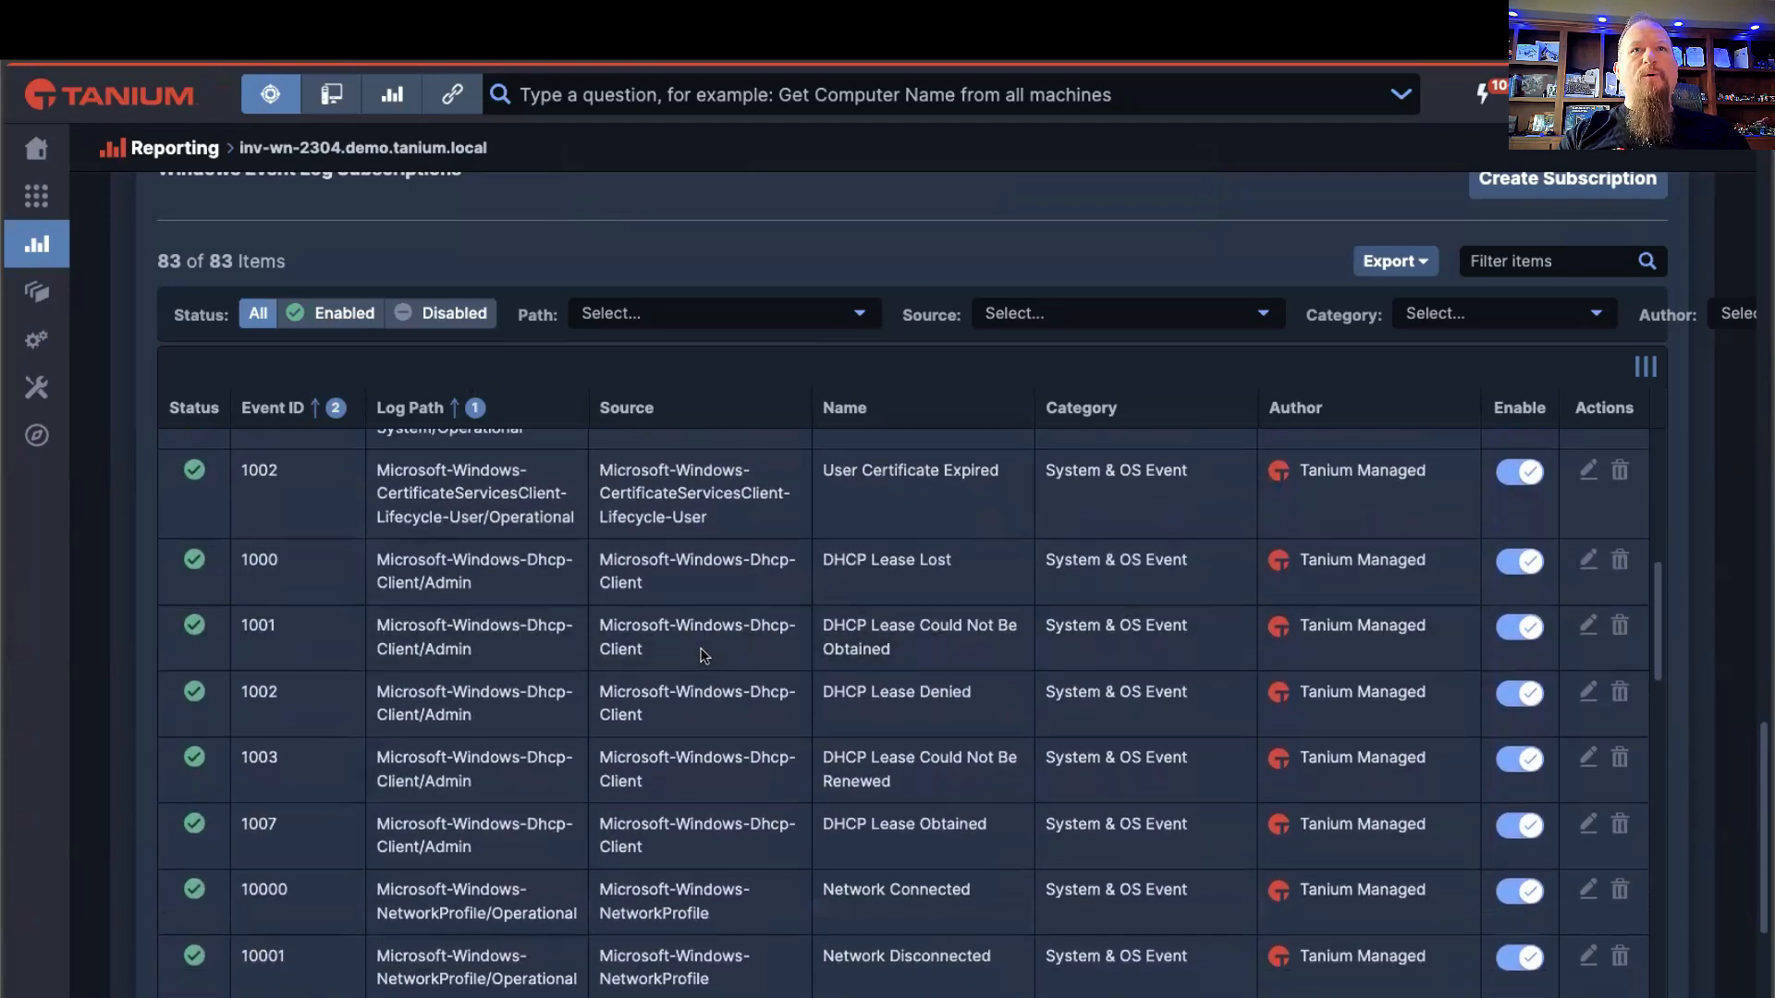
pyautogui.scroll(-3, 699, 648)
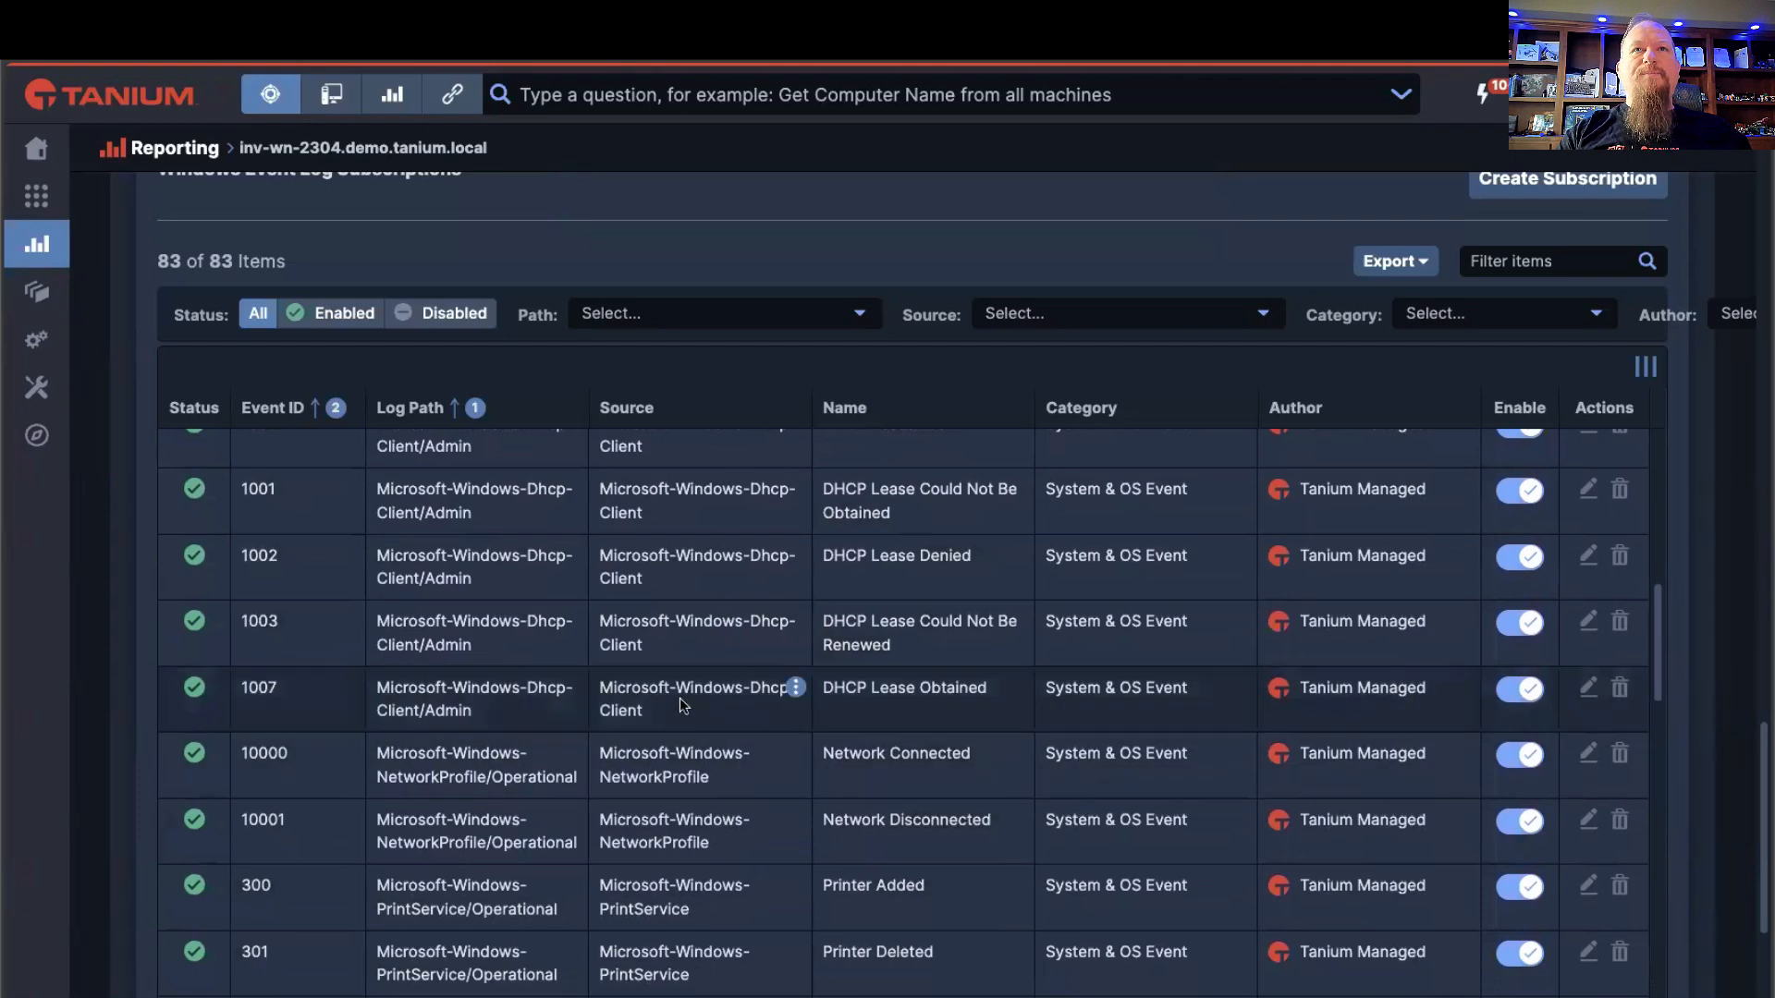
pyautogui.scroll(-2, 667, 679)
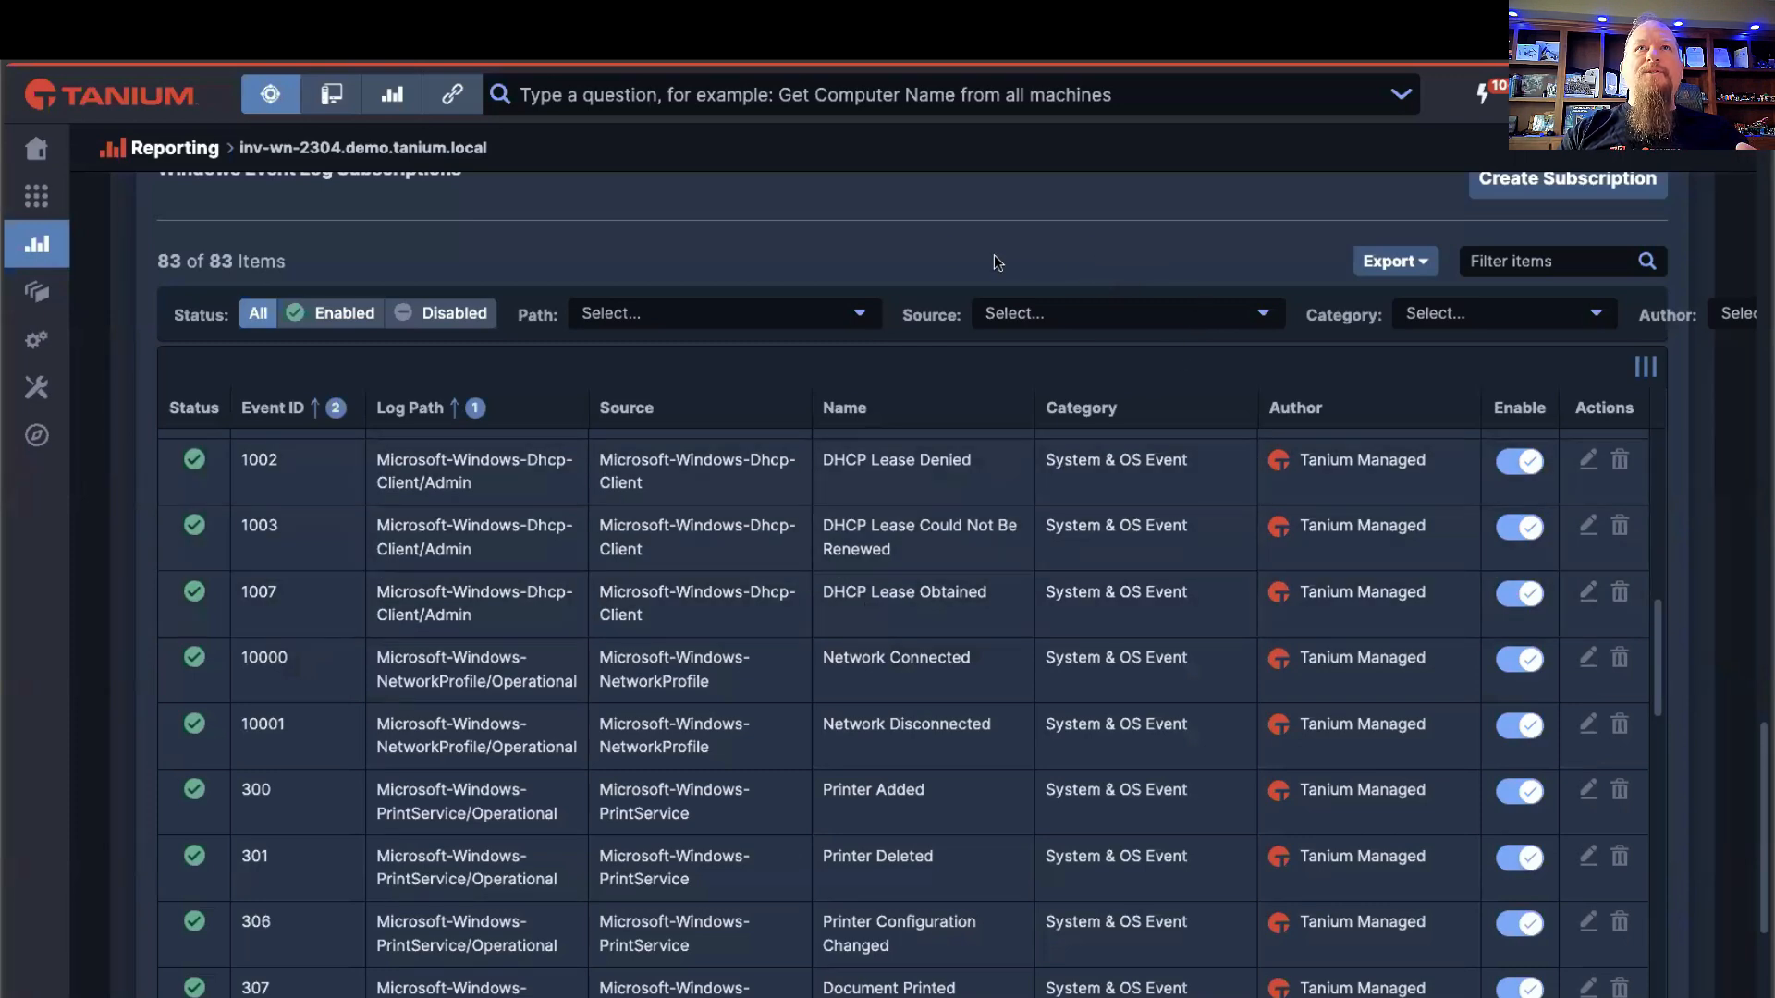
# Step: Revisit the PowerShell events' subscribe option, open a blank form for creating a subscription to review its fields, and cancel it
pyautogui.scroll(10, 995, 253)
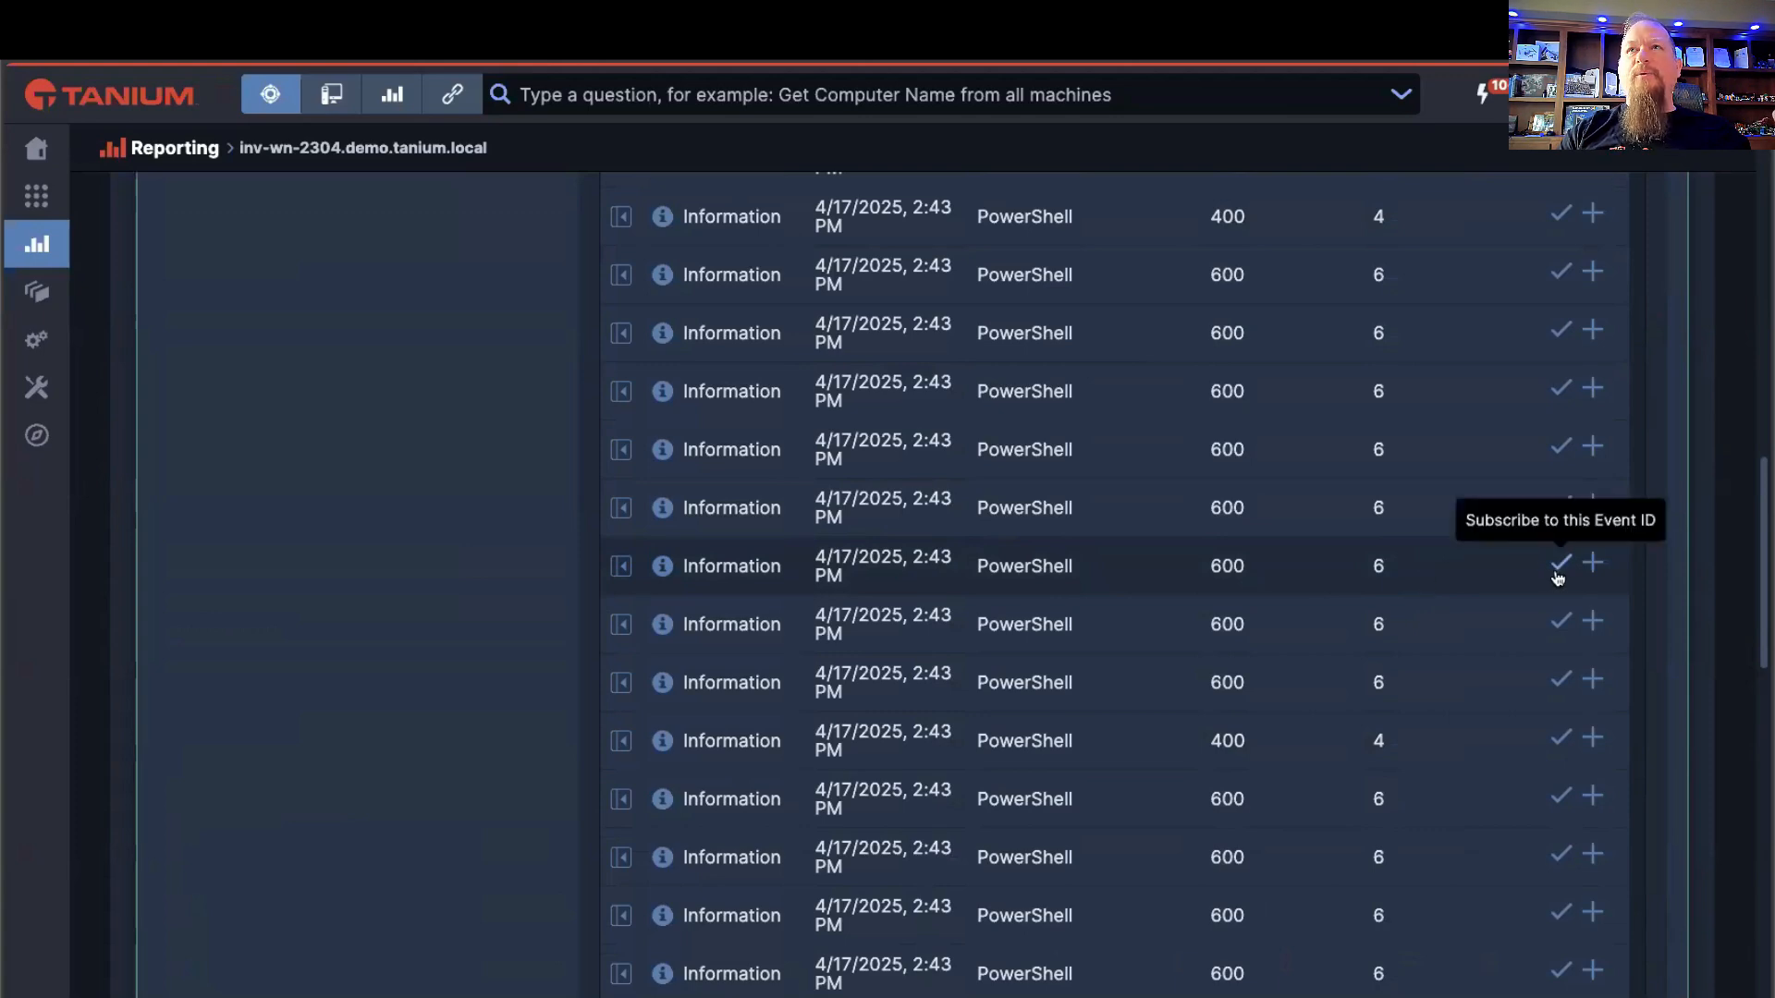
pyautogui.scroll(-3, 1506, 635)
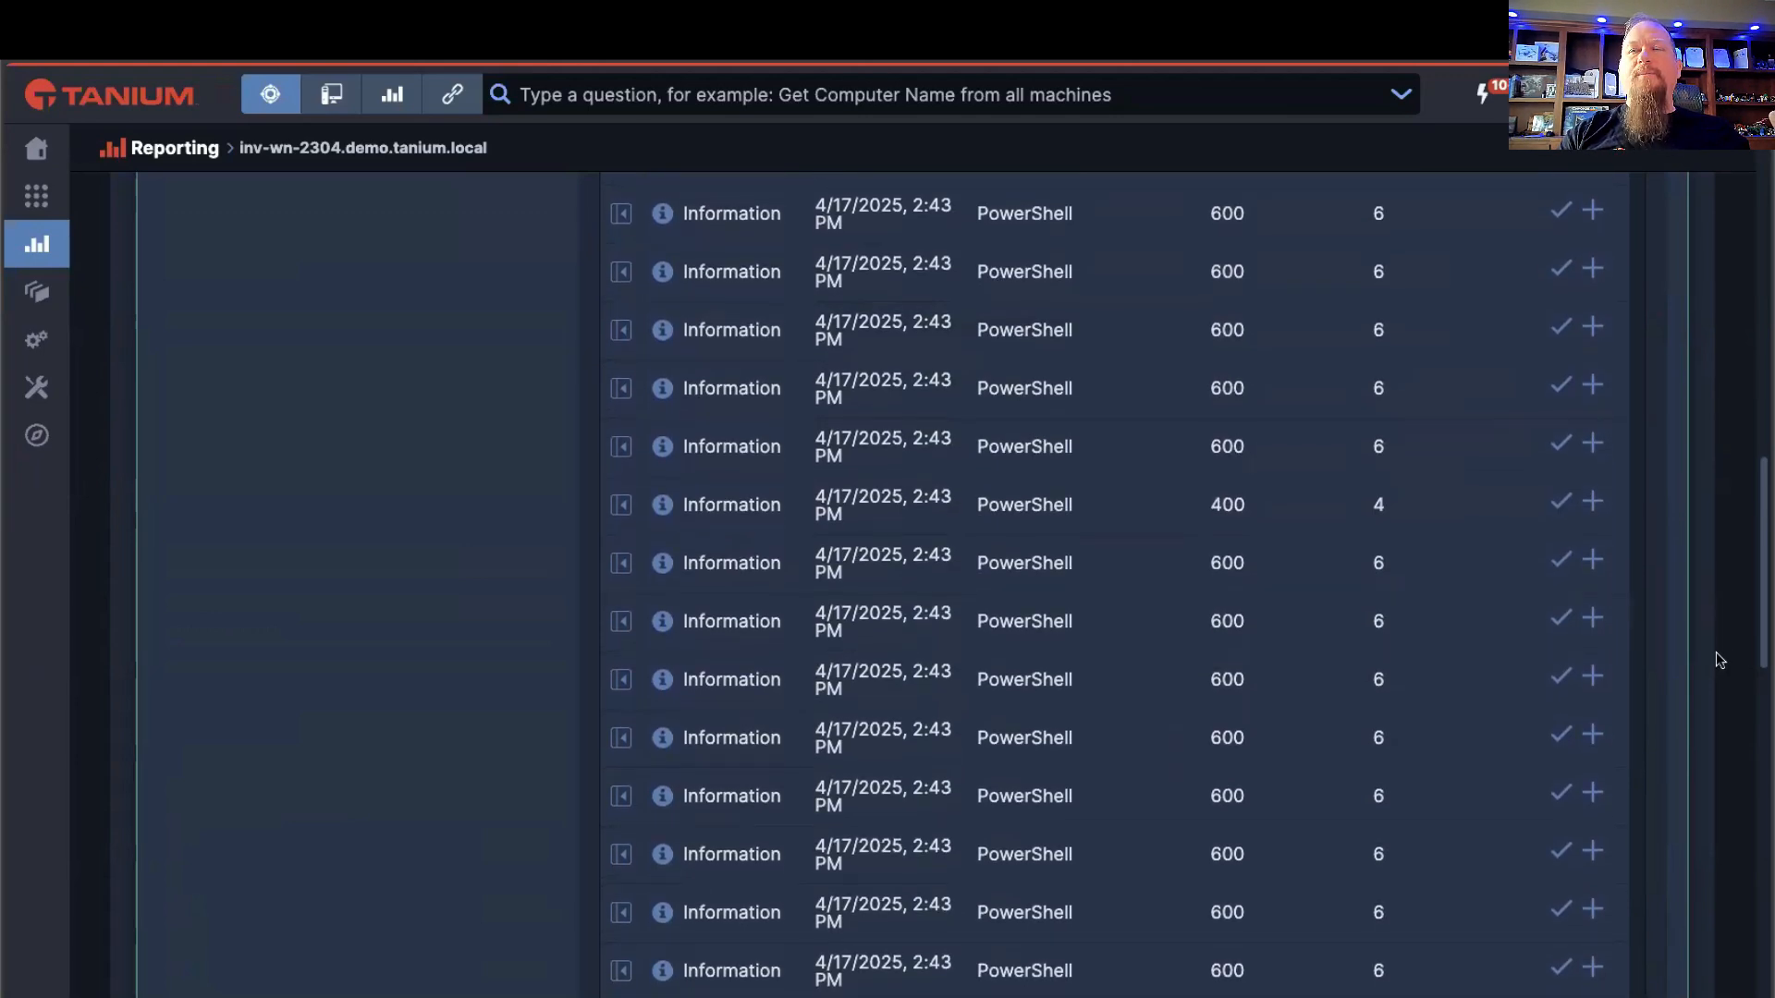
pyautogui.scroll(-5, 1715, 651)
pyautogui.scroll(-3, 1706, 652)
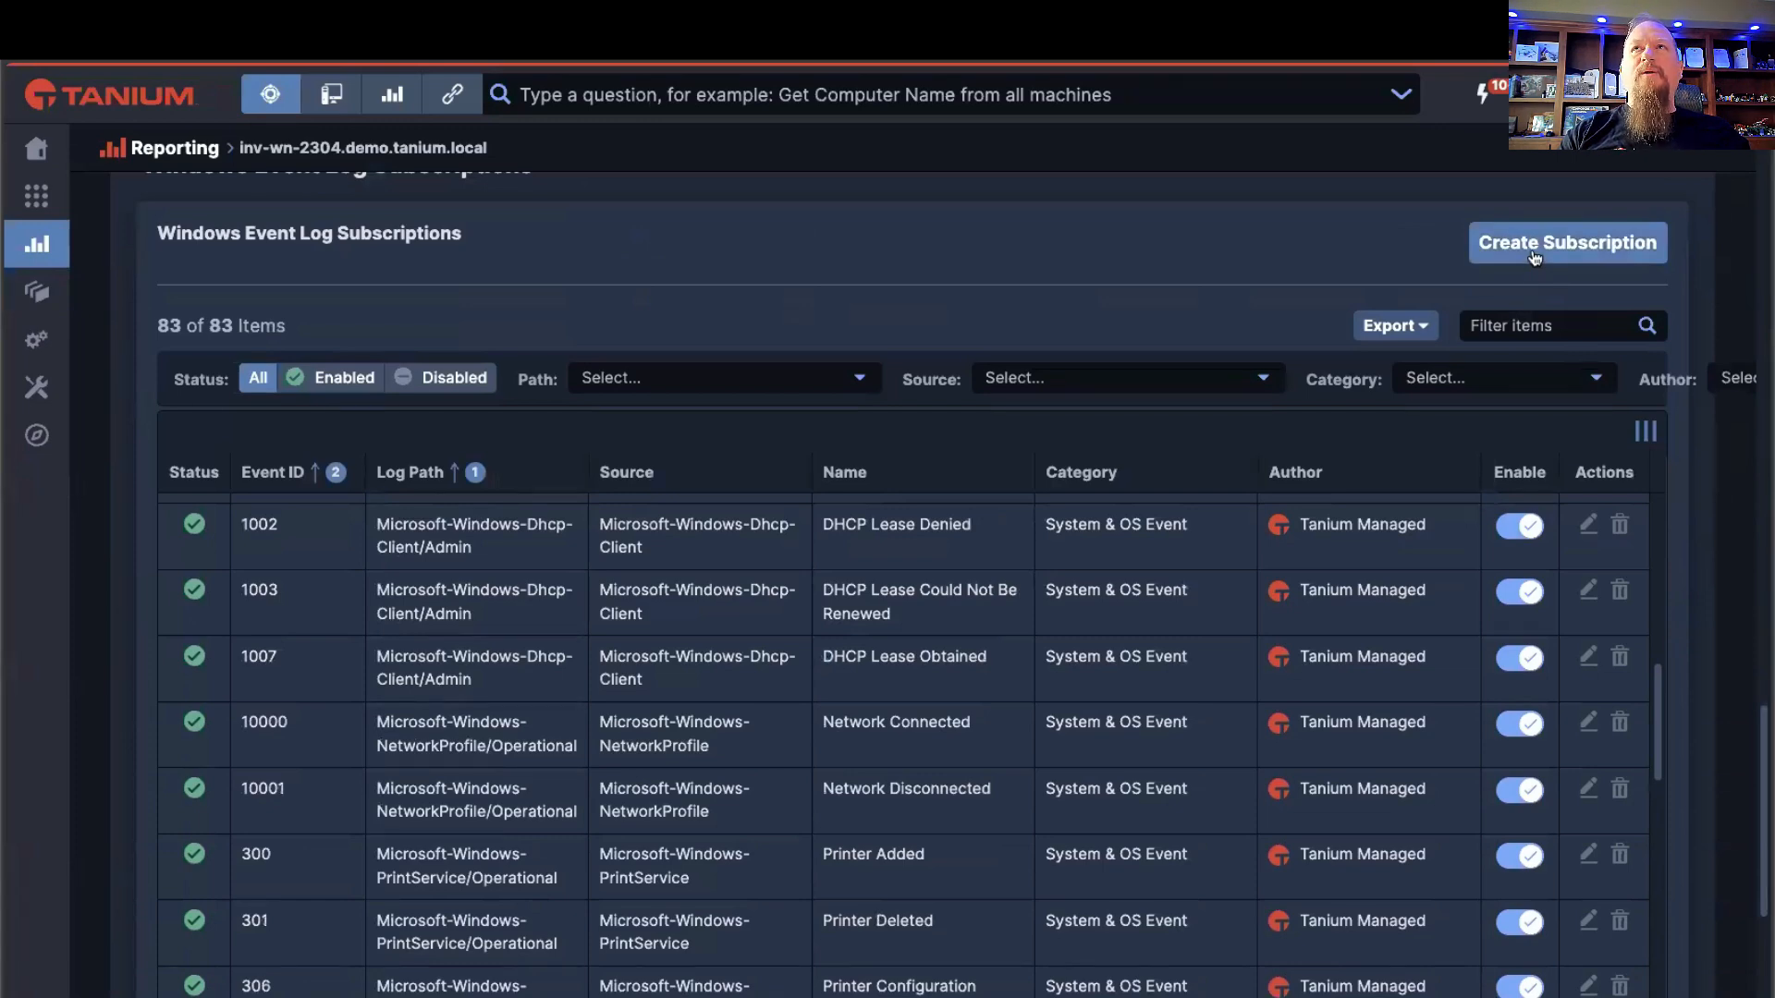
pyautogui.click(1534, 255)
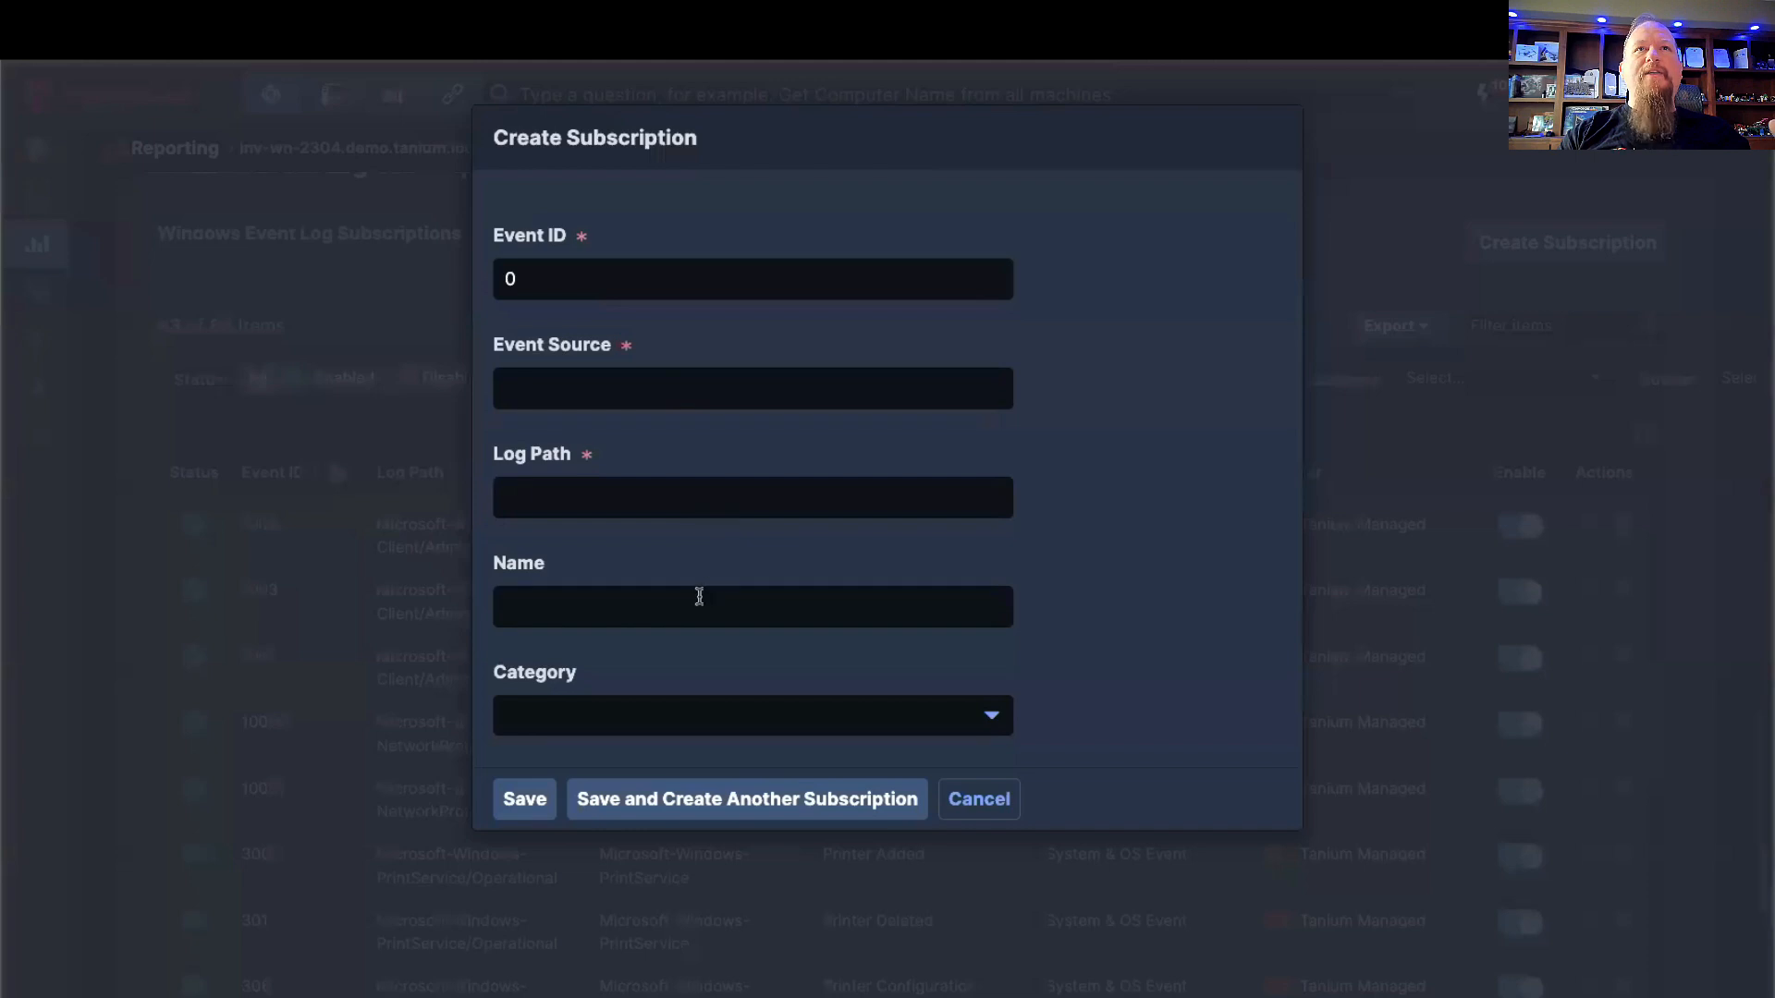
pyautogui.click(970, 800)
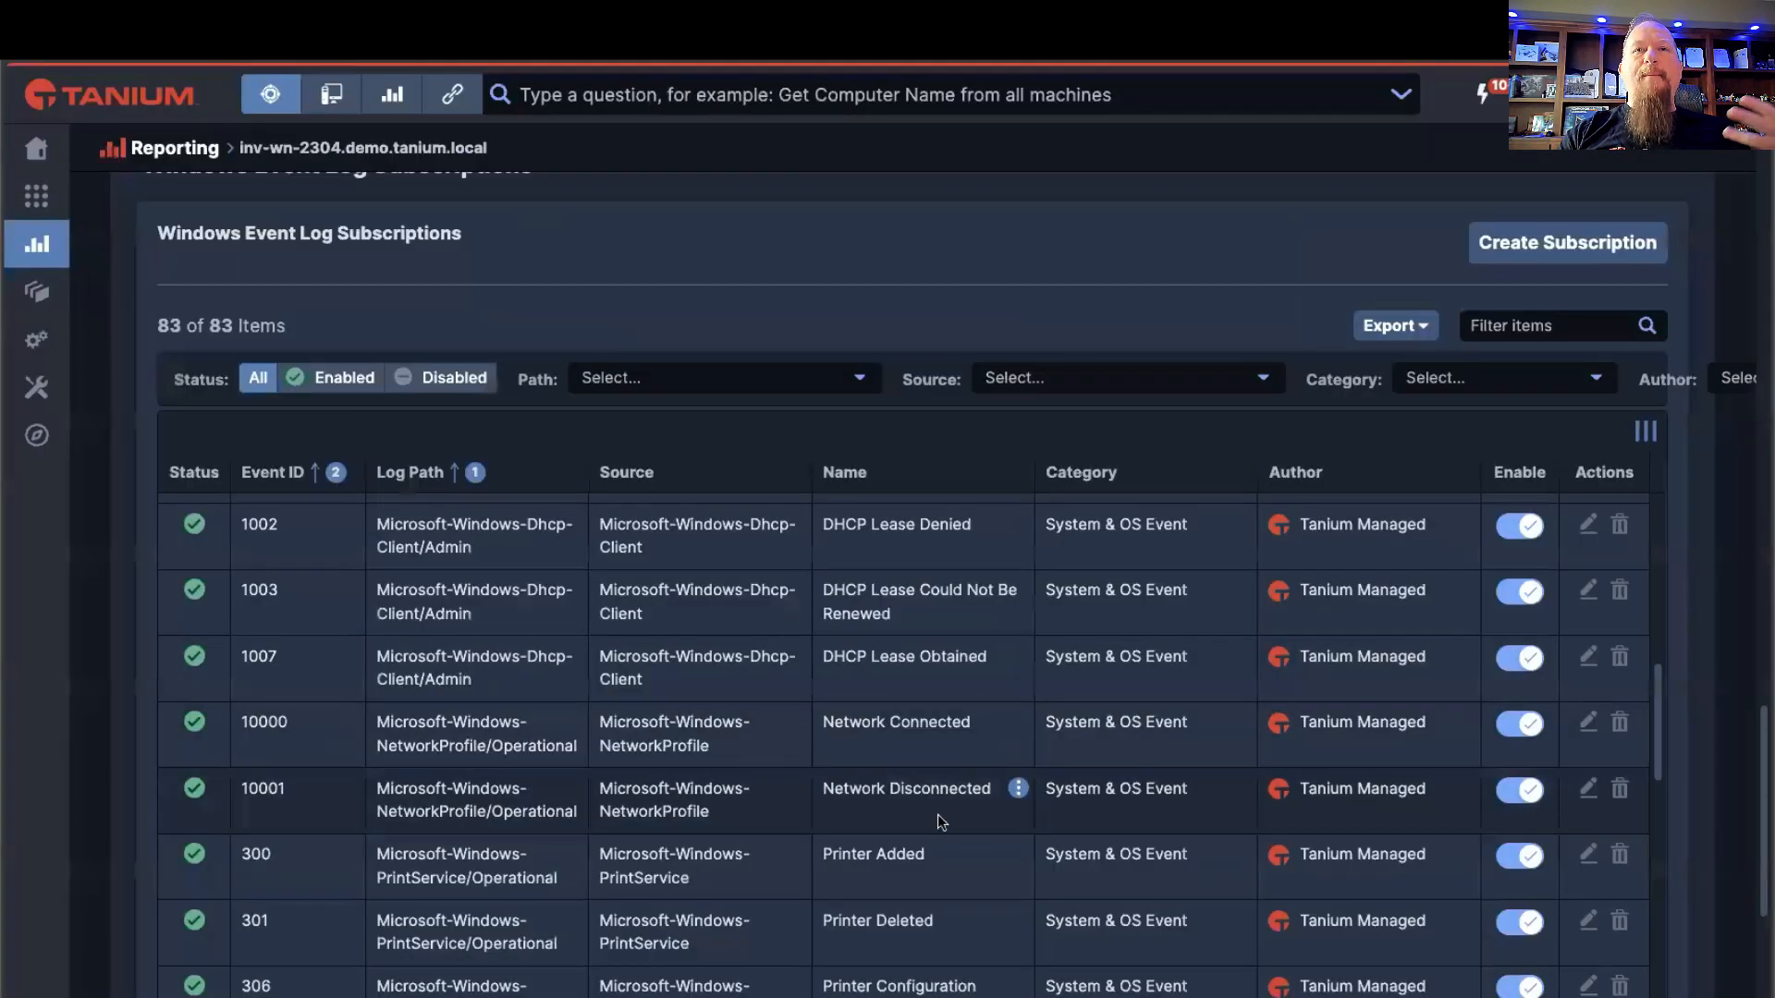